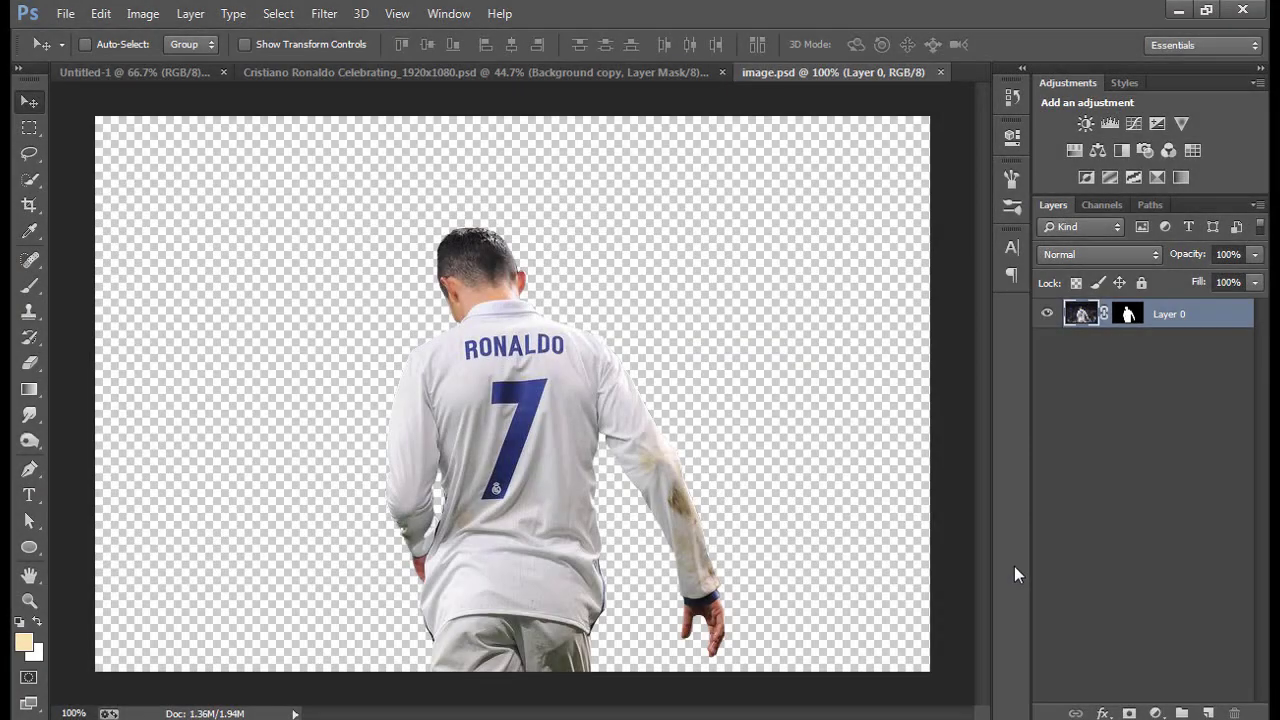
Create a blank International Paper A4 document, 210 × 297 mm at 300 ppi.
left_click(643, 72)
left_click(153, 72)
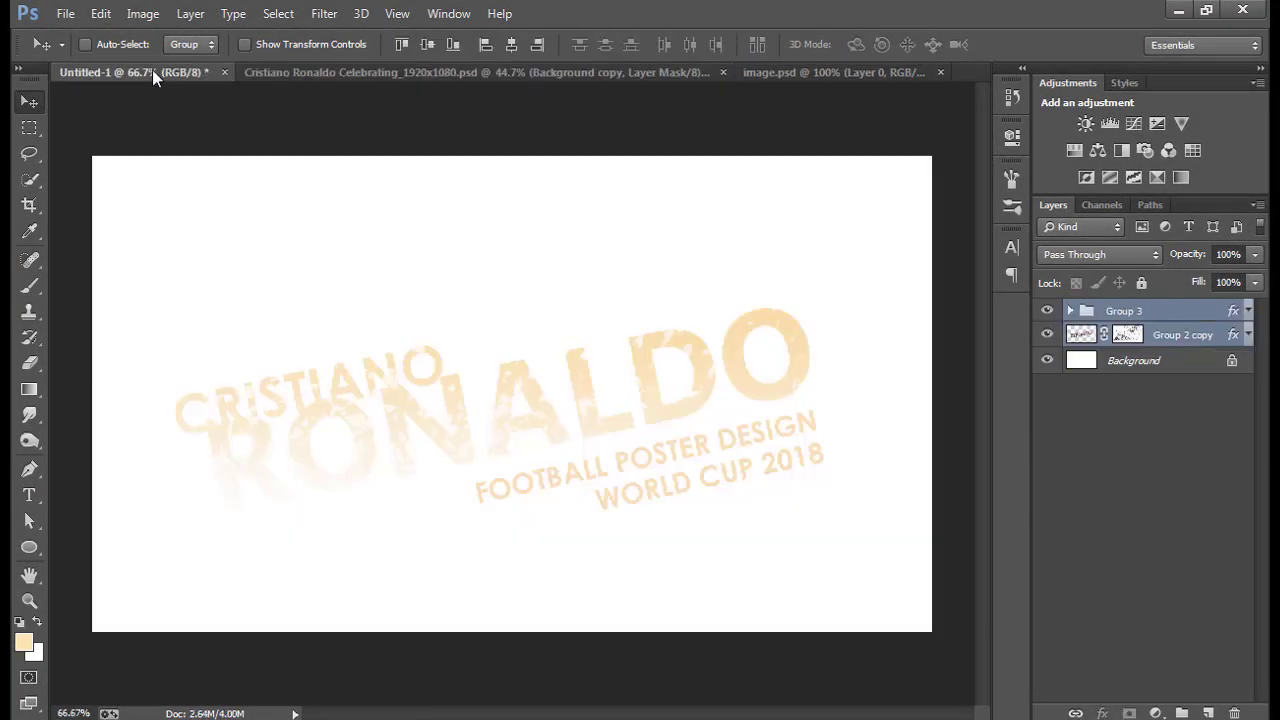
left_click(64, 14)
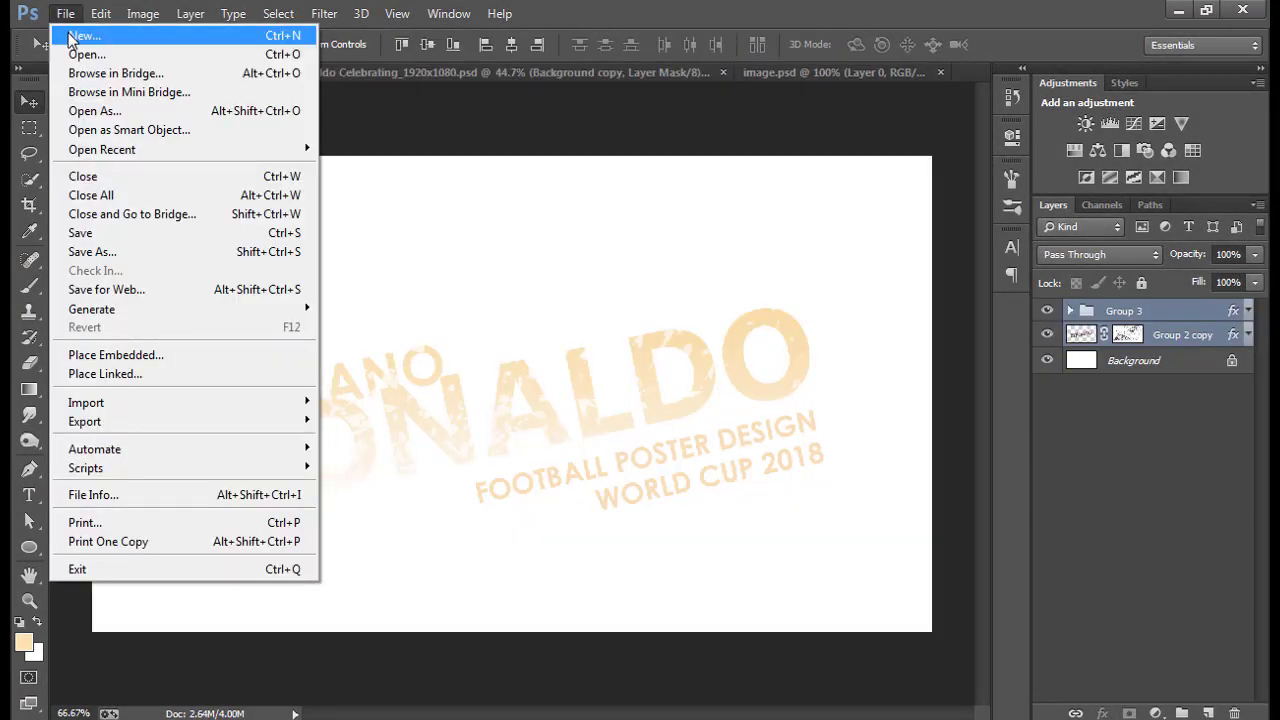
left_click(134, 38)
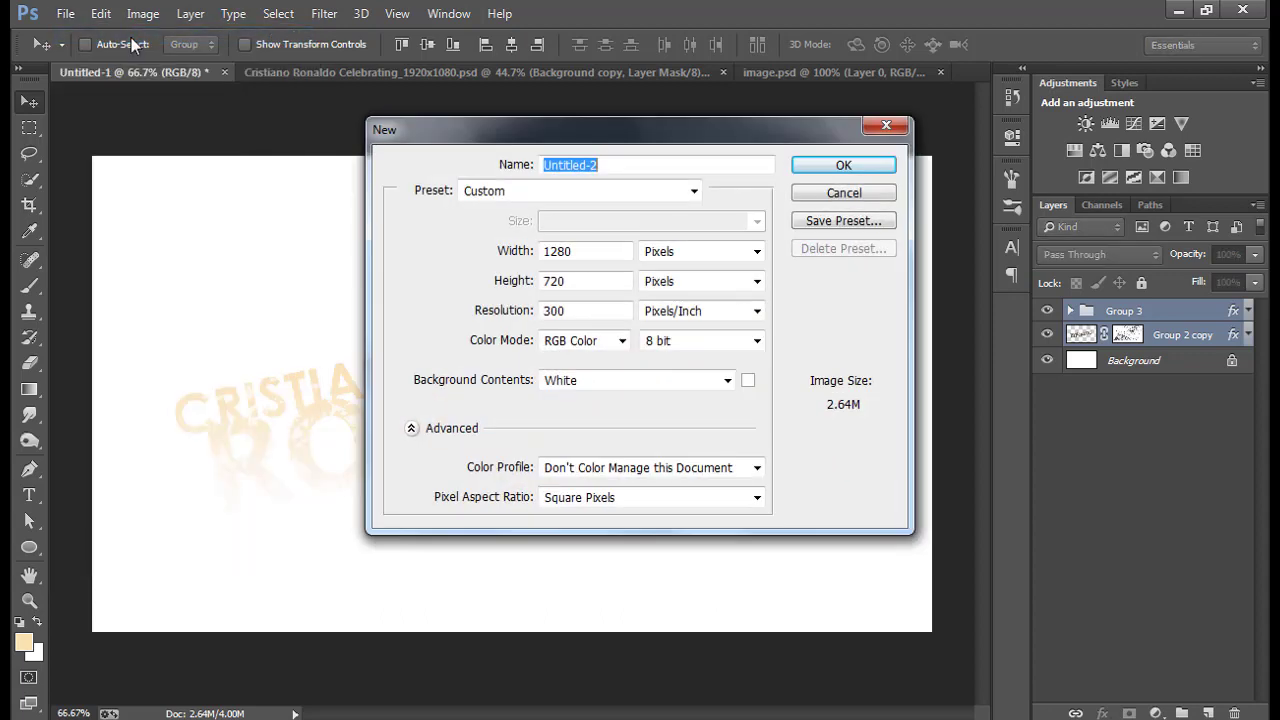
left_click(694, 193)
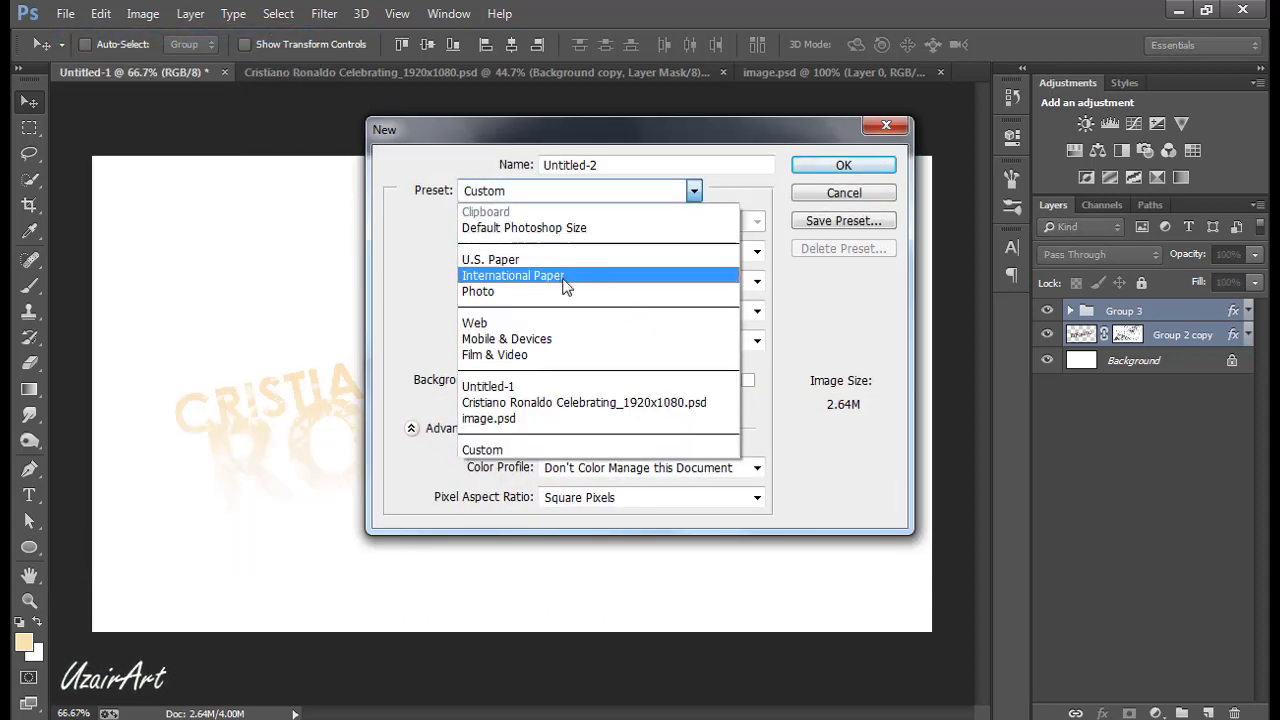
left_click(632, 285)
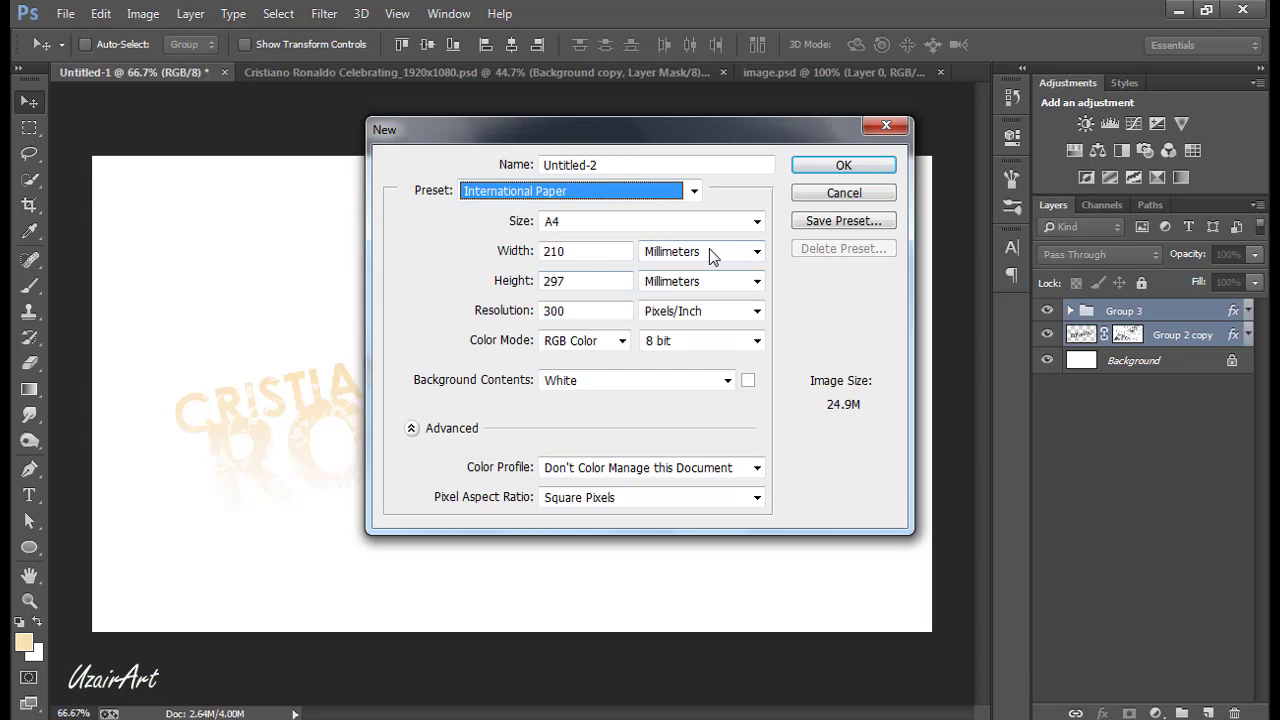
left_click(843, 166)
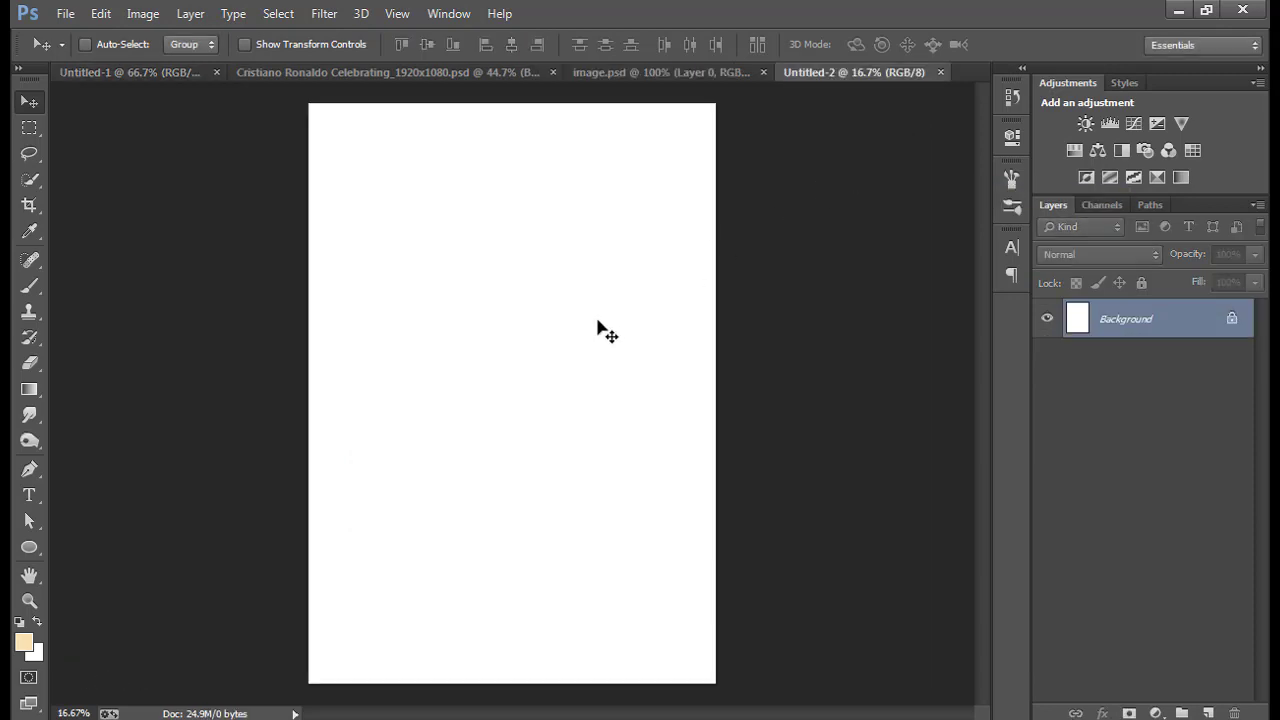
Copy image.psd's back-view cutout into the A4 page, enlarge it, move it up, and close image.psd.
left_click(706, 77)
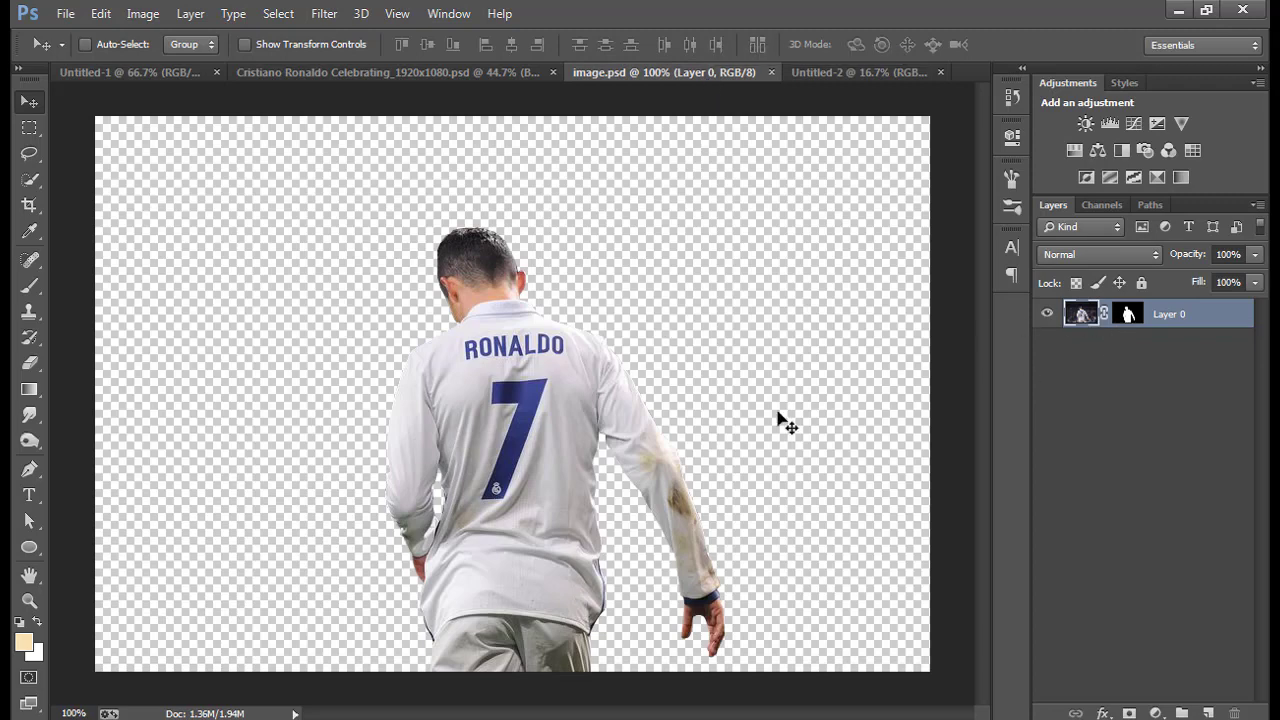
mouse_move(786, 424)
left_mouse_down()
mouse_move(664, 334)
mouse_move(529, 423)
left_mouse_up()
key("ctrl+t")
left_click_drag(586, 457, 910, 671)
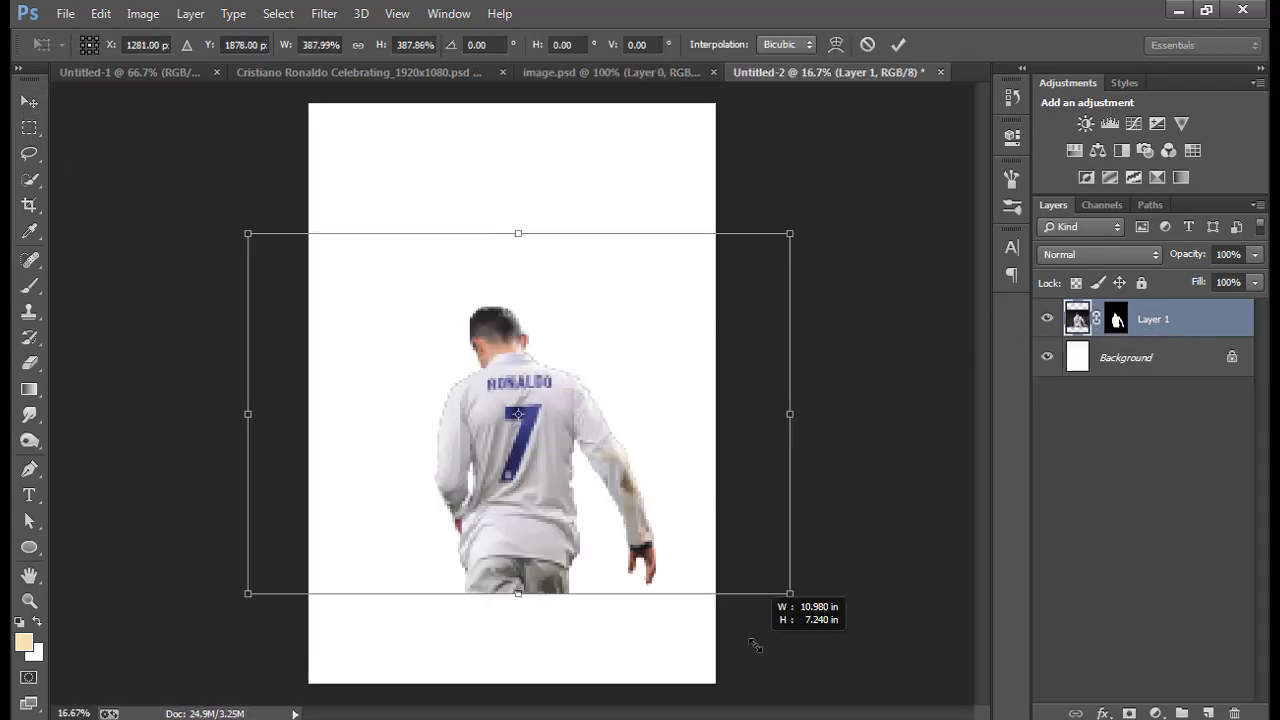
left_click_drag(557, 535, 537, 434)
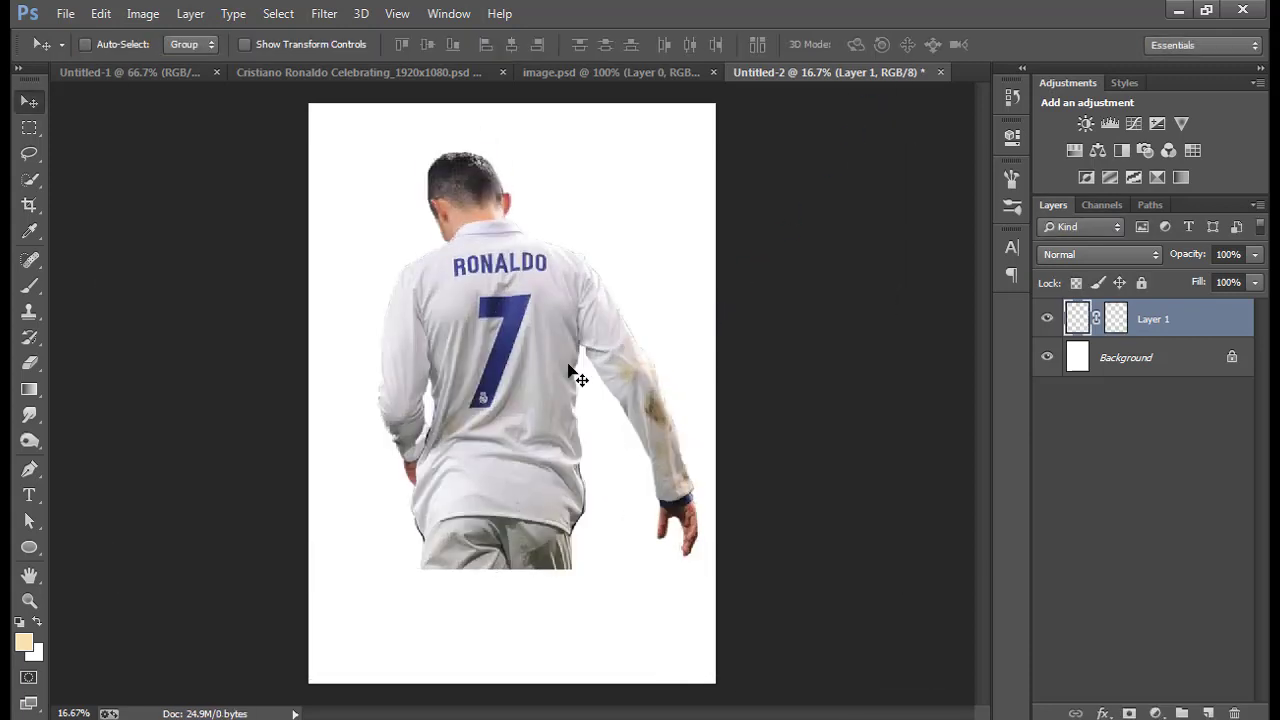
mouse_move(543, 366)
left_mouse_down()
mouse_move(553, 386)
mouse_move(556, 376)
left_mouse_up()
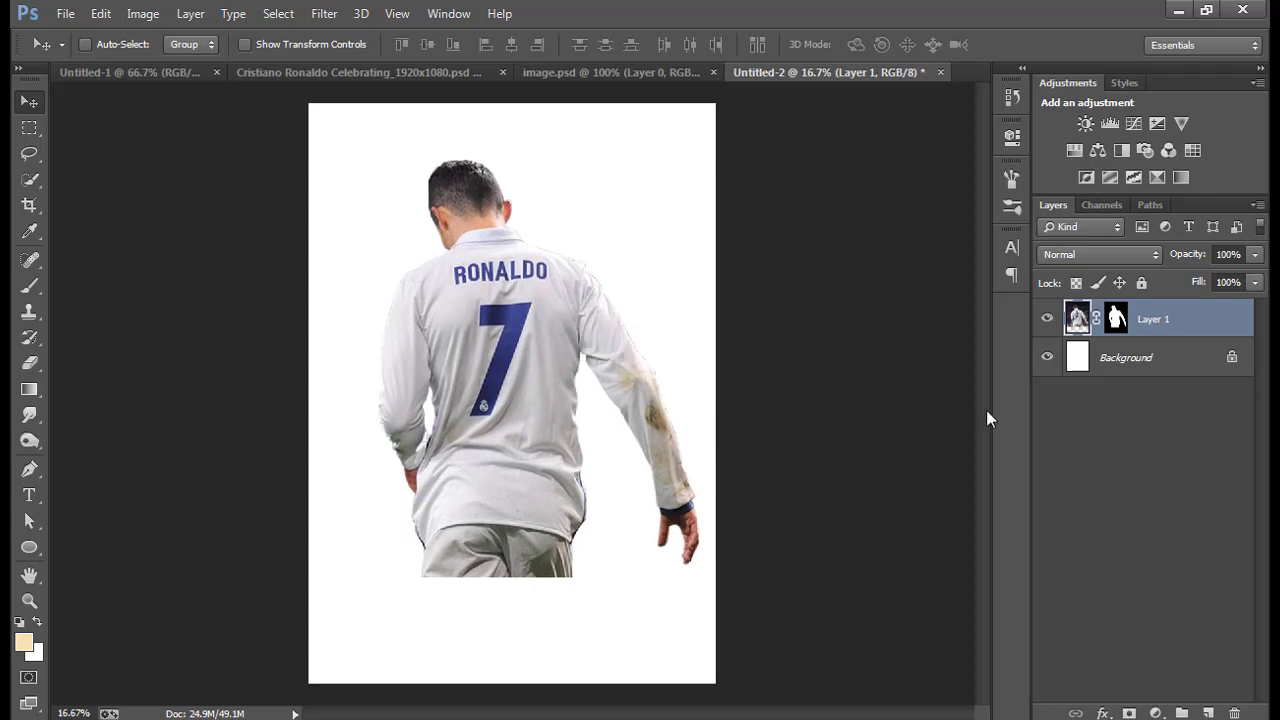
left_click(713, 72)
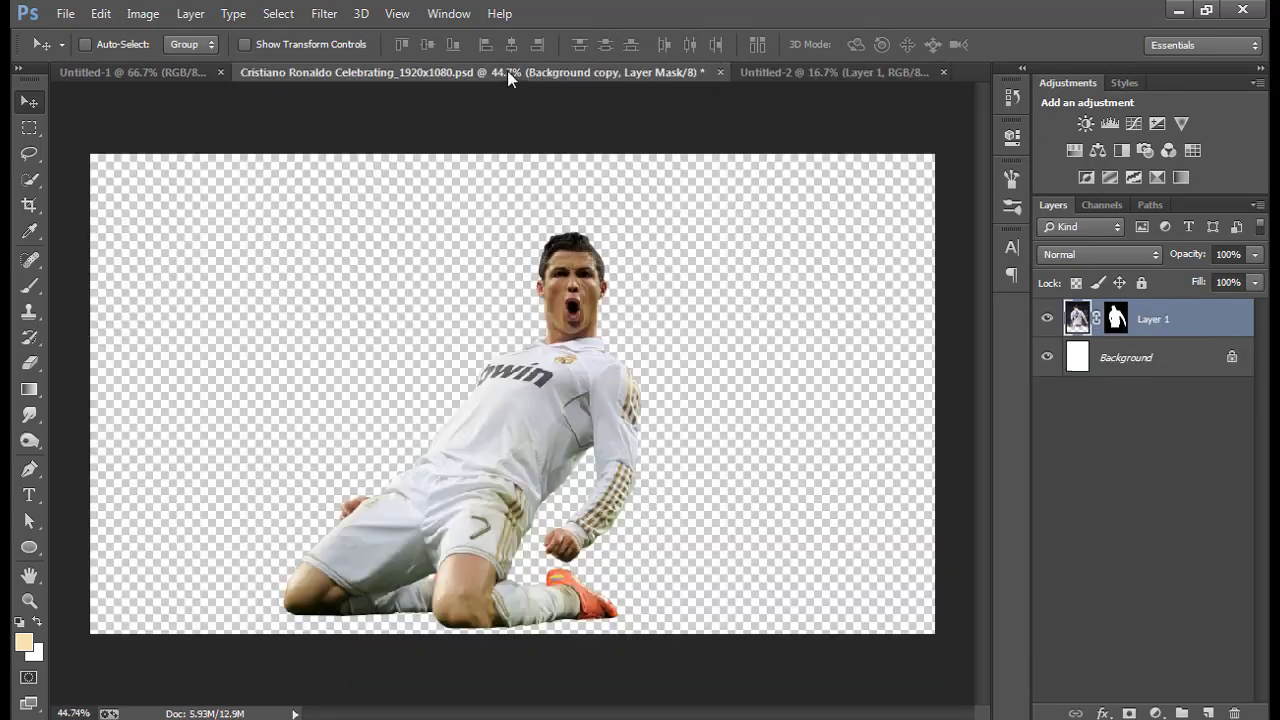
Copy the kneeling Ronaldo into the poster and close its source document without saving.
left_click(507, 72)
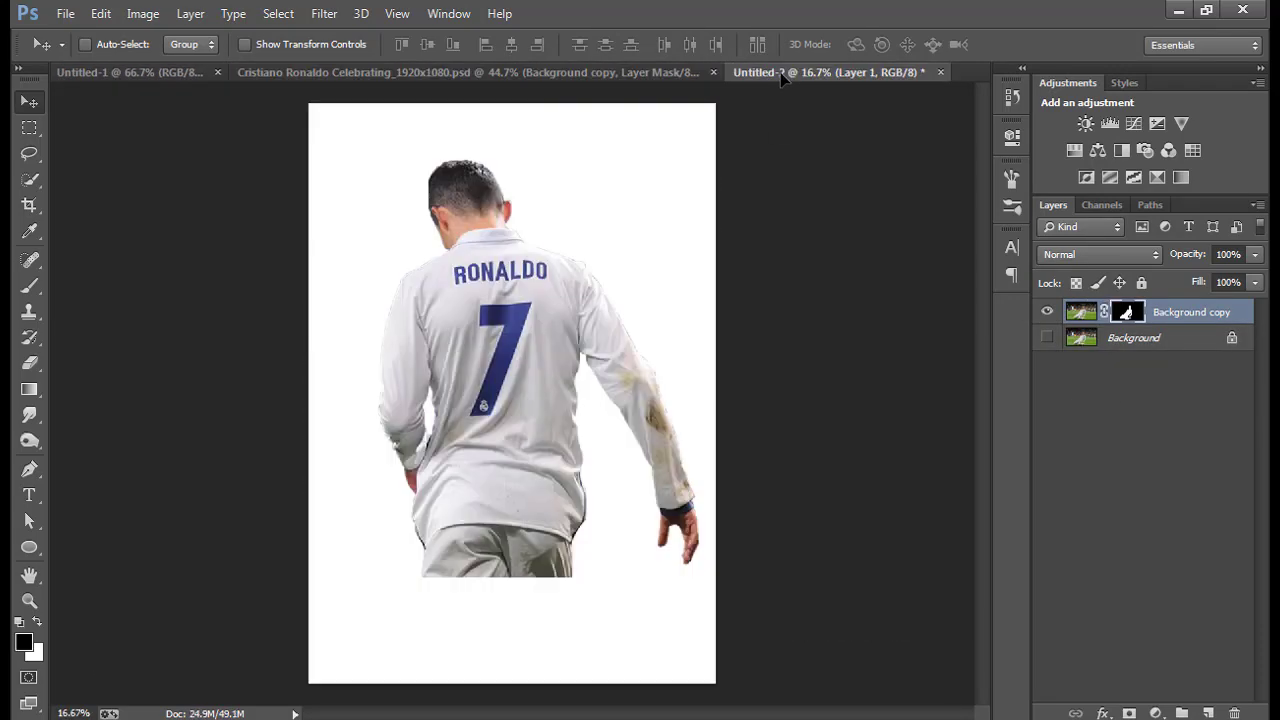
left_click_drag(529, 419, 567, 512)
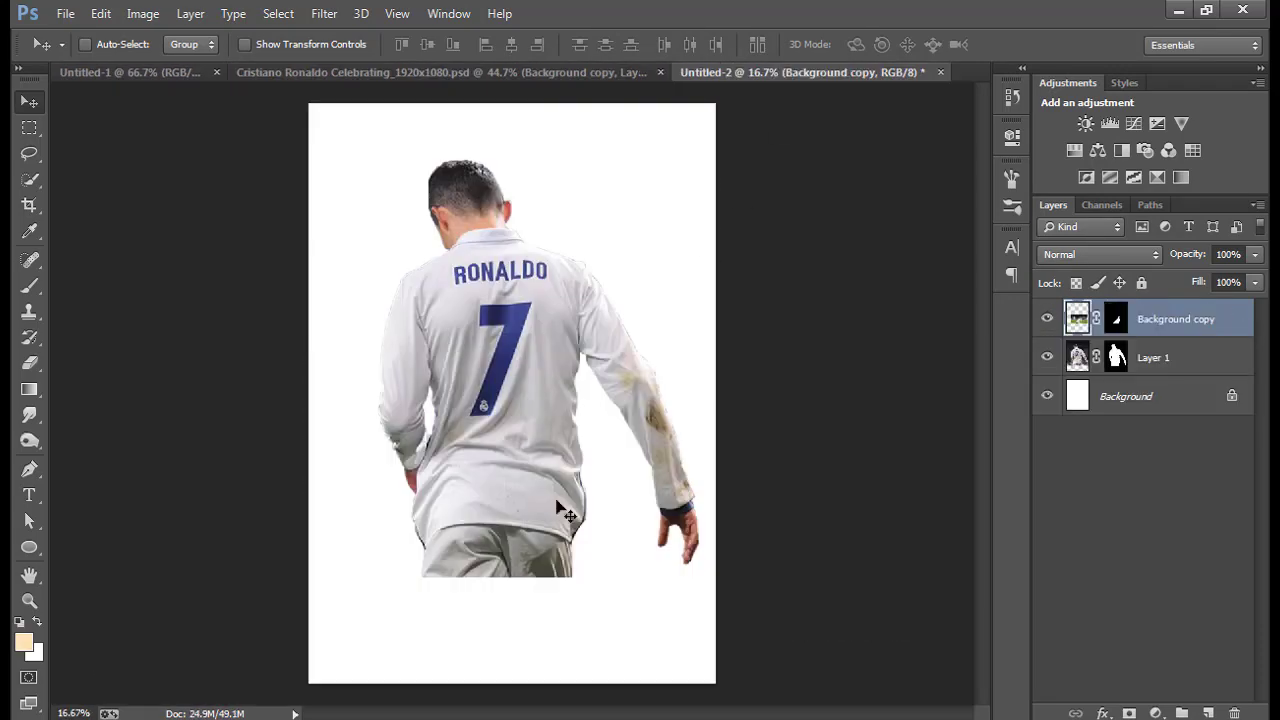
left_click(604, 72)
left_click(714, 72)
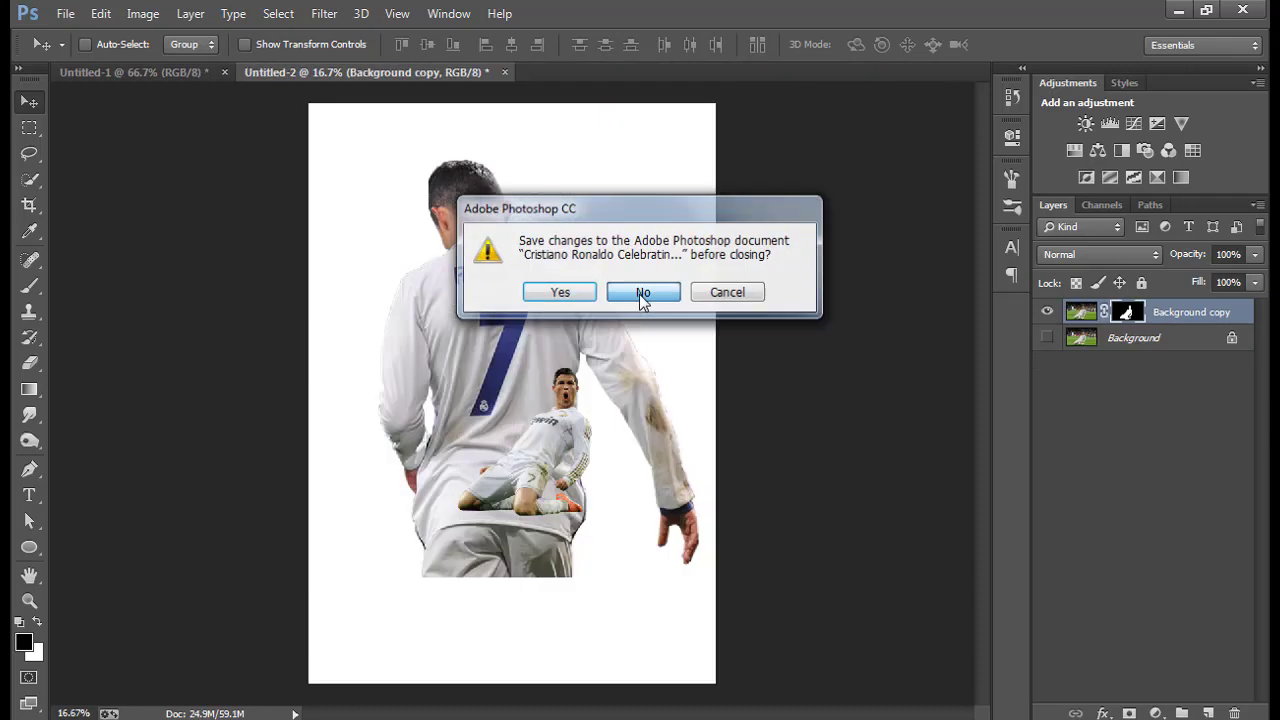
left_click(645, 296)
Enlarge the kneeling Ronaldo to about 210% and apply the masks on both player layers.
key("ctrl+t")
mouse_move(706, 531)
left_mouse_down()
mouse_move(857, 680)
mouse_move(840, 664)
left_mouse_up()
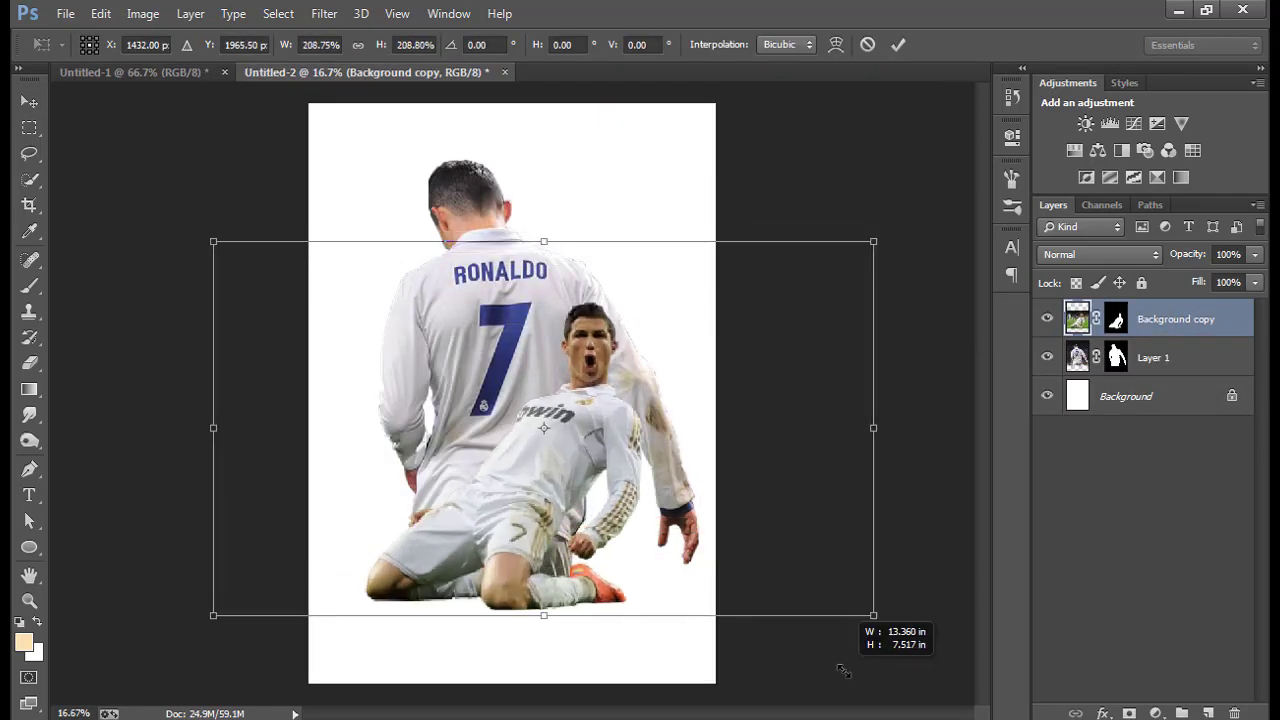
left_click(898, 44)
right_click(1116, 325)
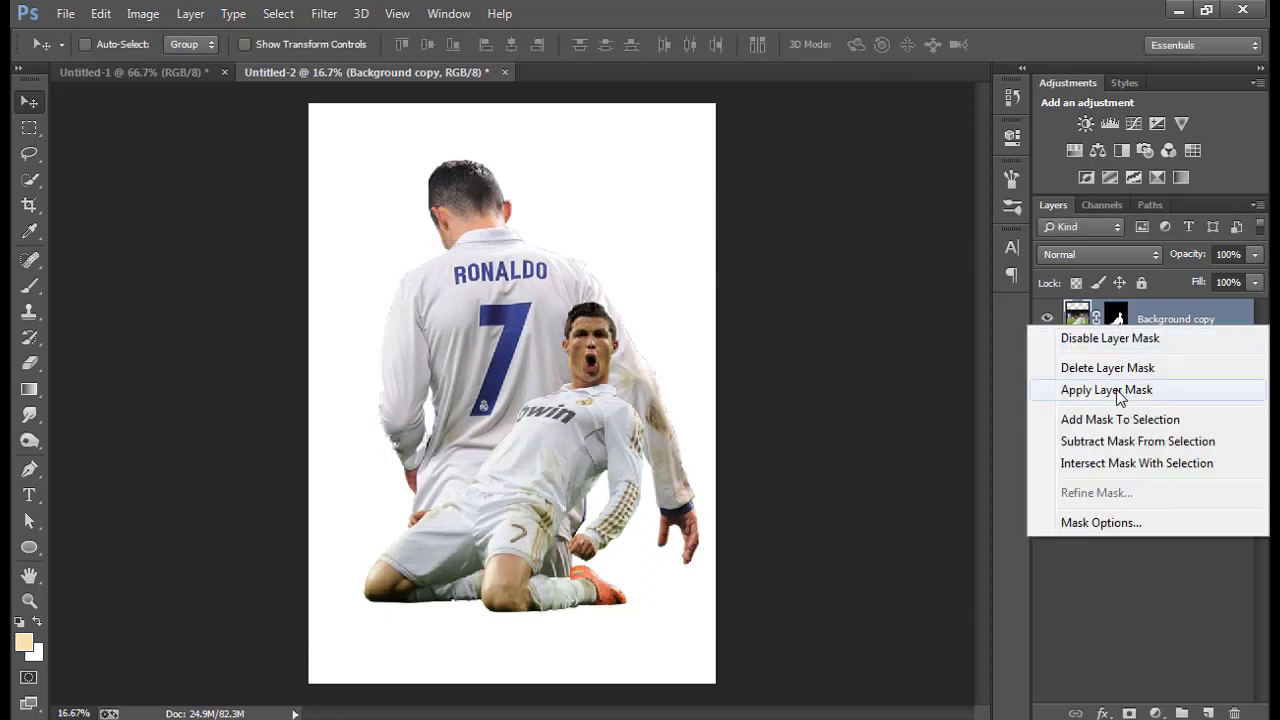
left_click(1116, 390)
left_click(1116, 357)
right_click(1116, 357)
left_click(1116, 428)
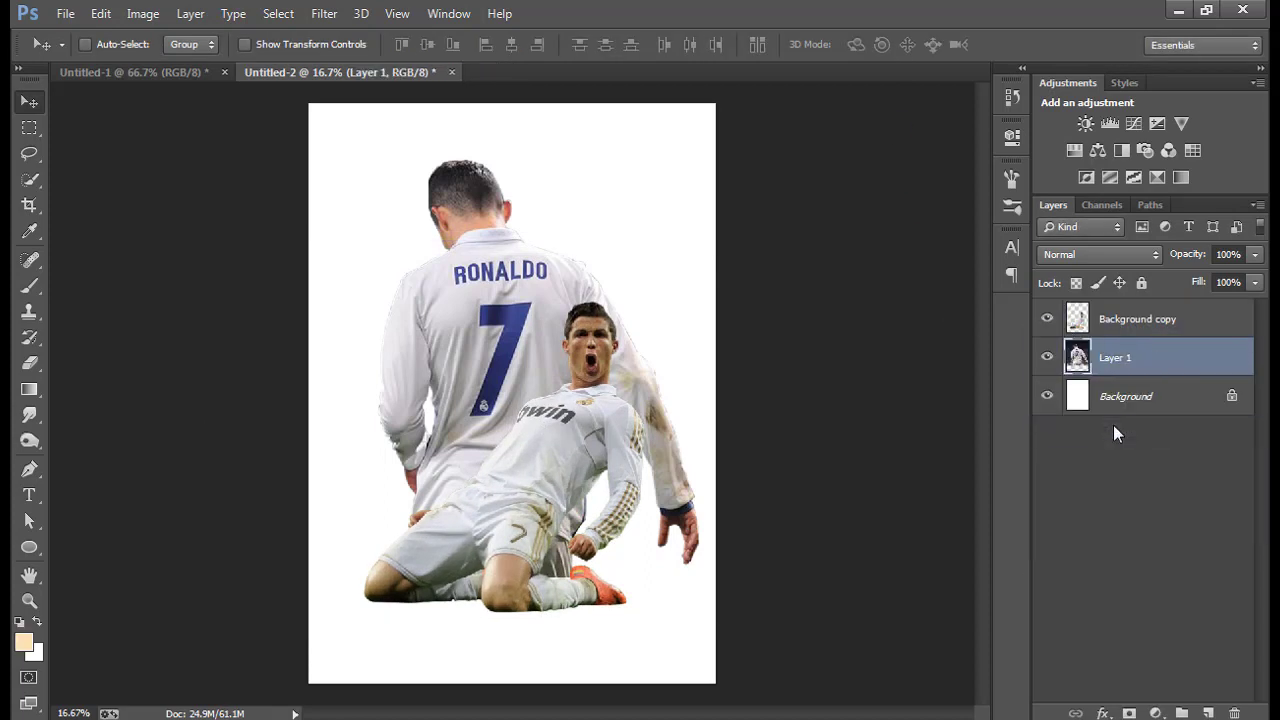
Shrink the back-view Ronaldo to about 89%.
key("ctrl+t")
mouse_move(720, 555)
left_mouse_down()
mouse_move(668, 540)
mouse_move(666, 552)
left_mouse_up()
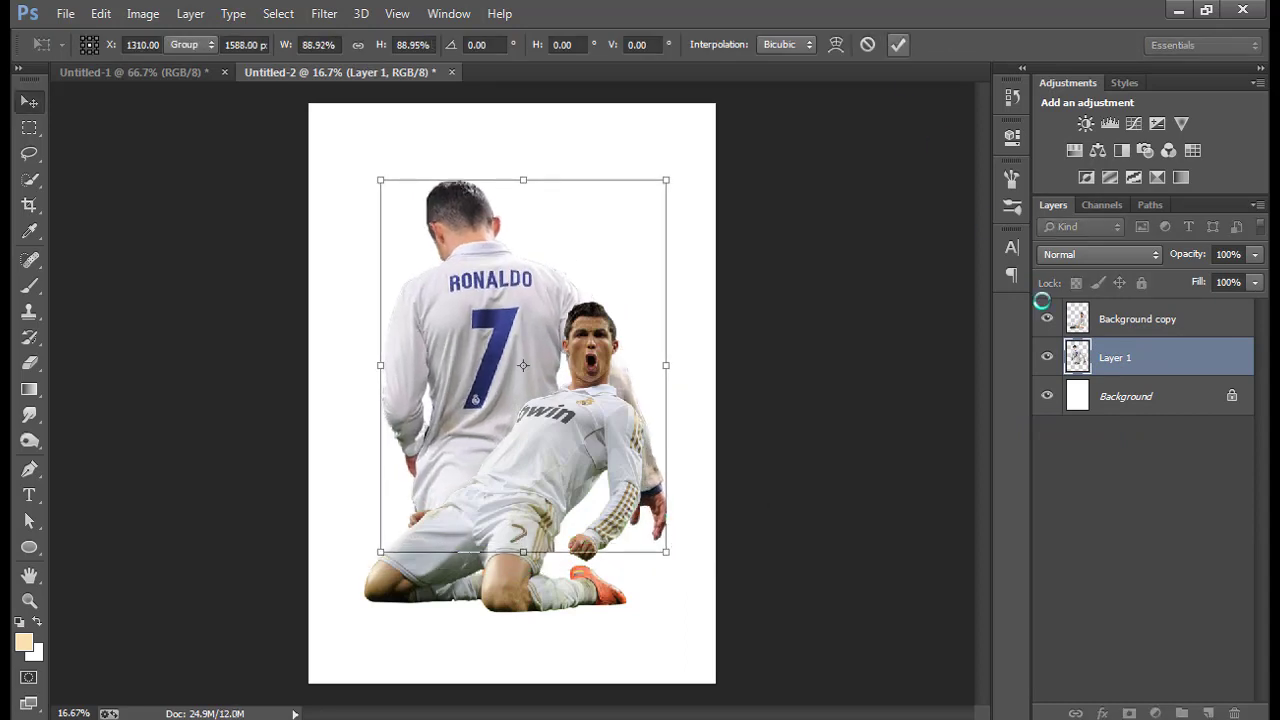
left_click(898, 44)
Nudge the kneeling and back-view players into their final overlapping positions.
left_click(1145, 332)
left_click_drag(743, 560, 777, 536)
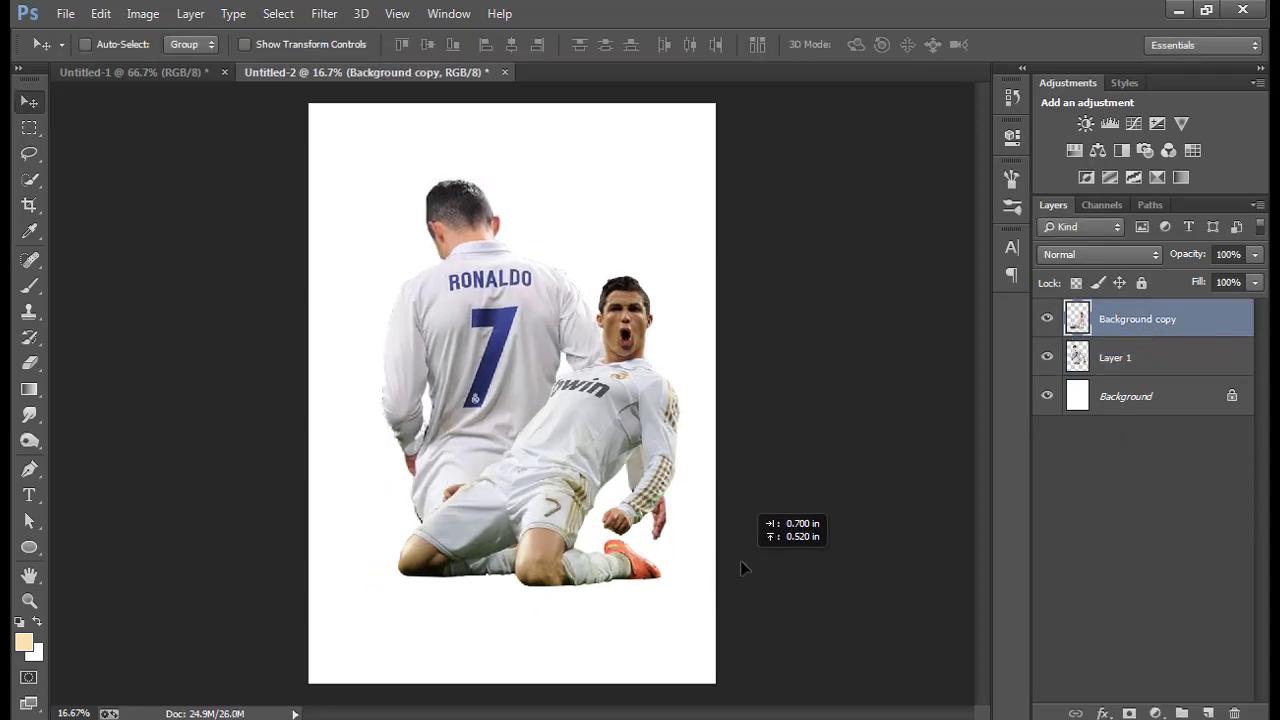
left_click(1070, 360)
left_click_drag(515, 275, 527, 276)
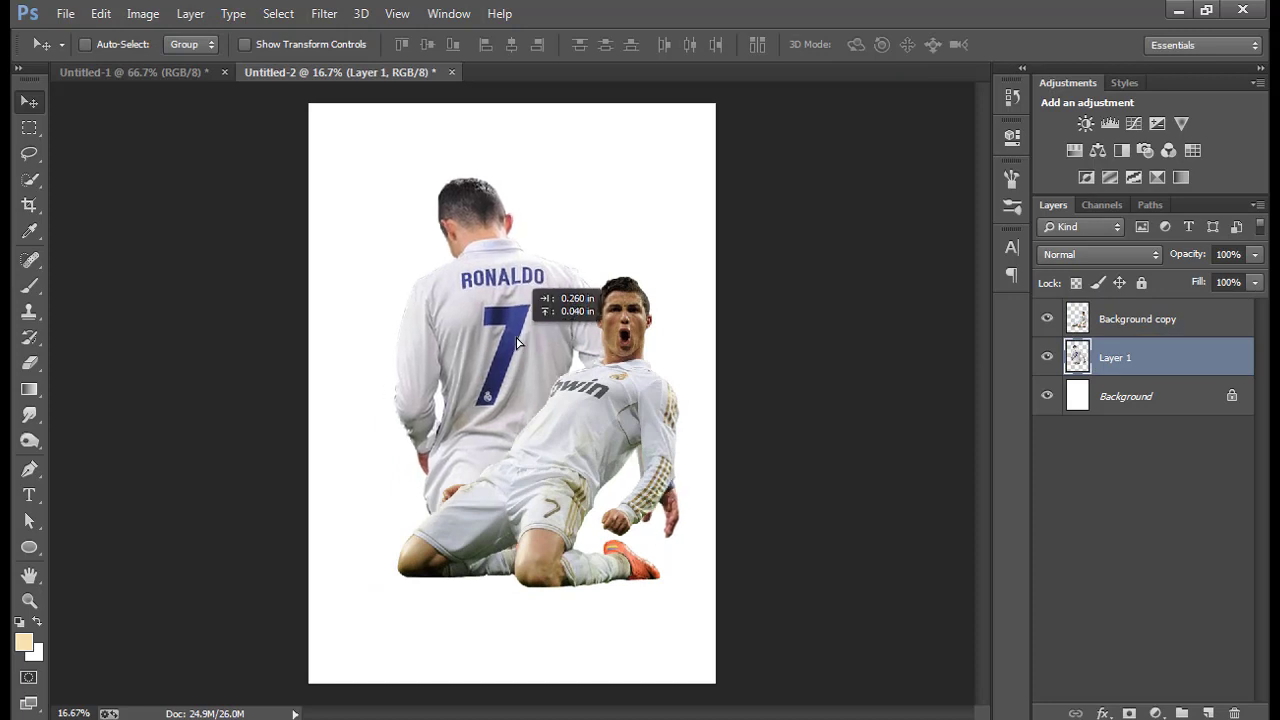
left_click(1170, 332)
left_click_drag(690, 492, 672, 474)
scroll(666, 343, "down", 2)
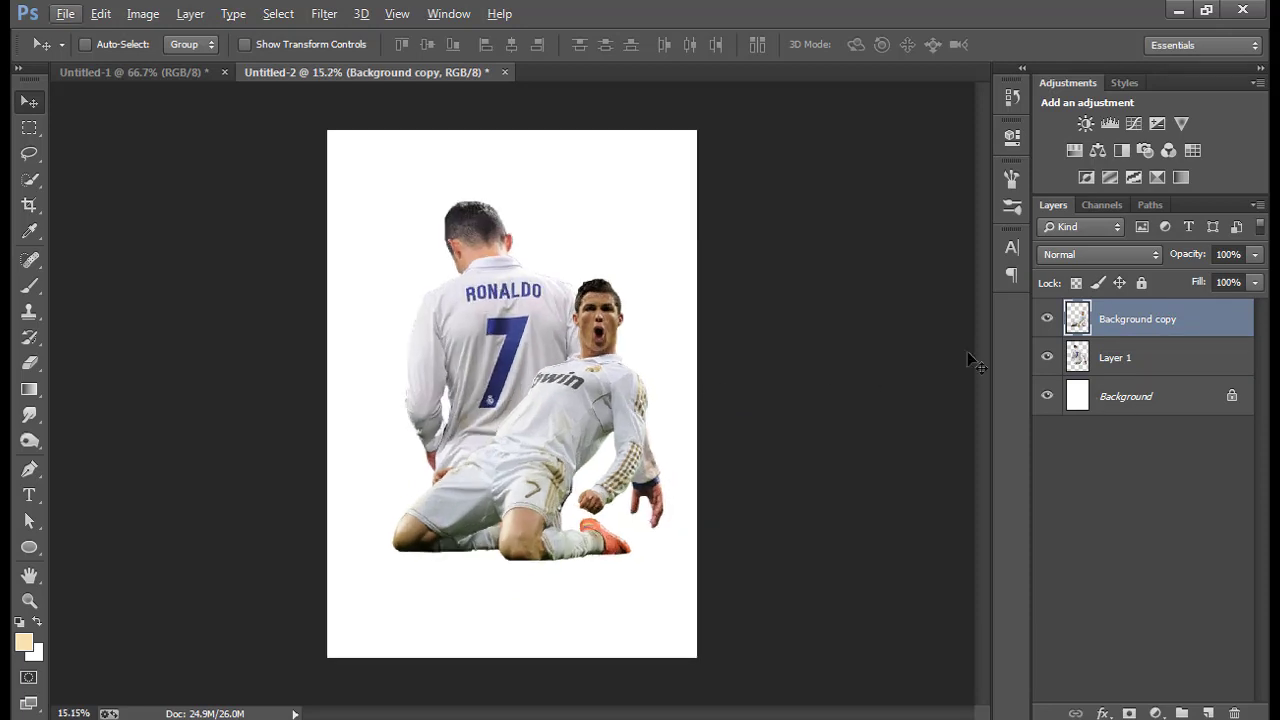
Move both players together, then add an ededed light-grey solid colour fill above Background.
left_click(1130, 357, "ctrl")
left_click_drag(952, 428, 743, 484)
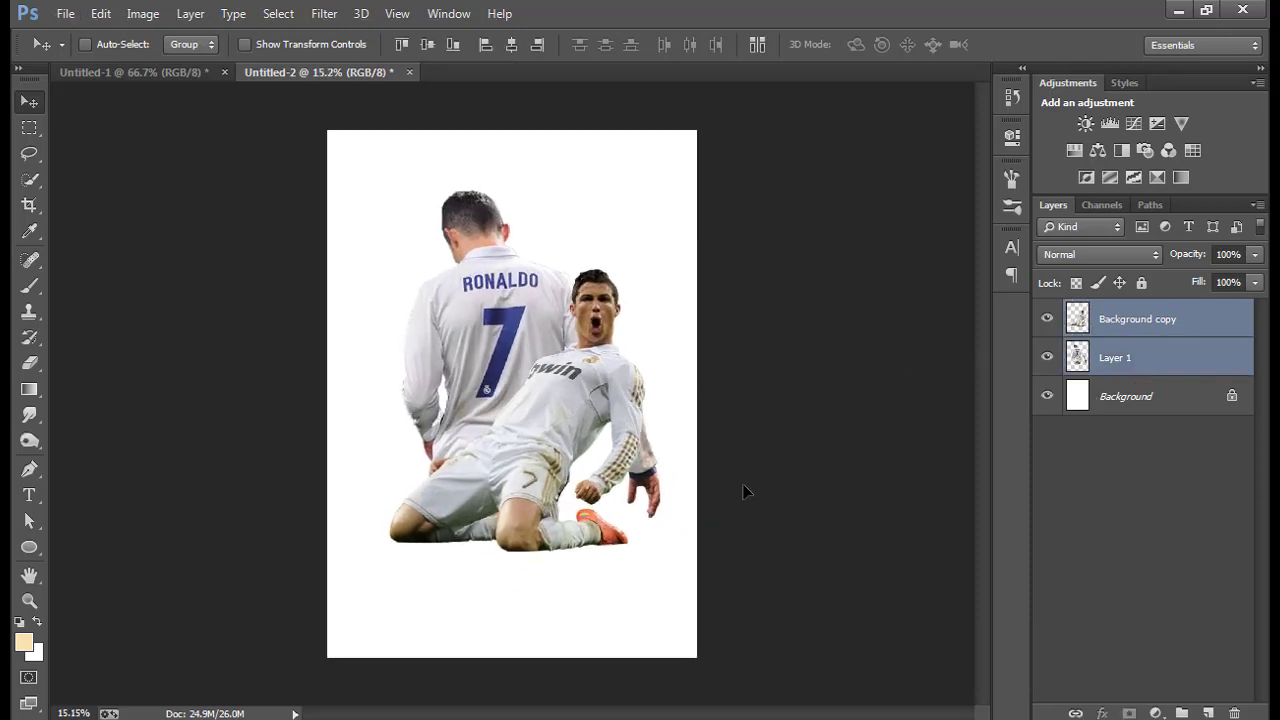
left_click(1150, 396)
left_click(1156, 713)
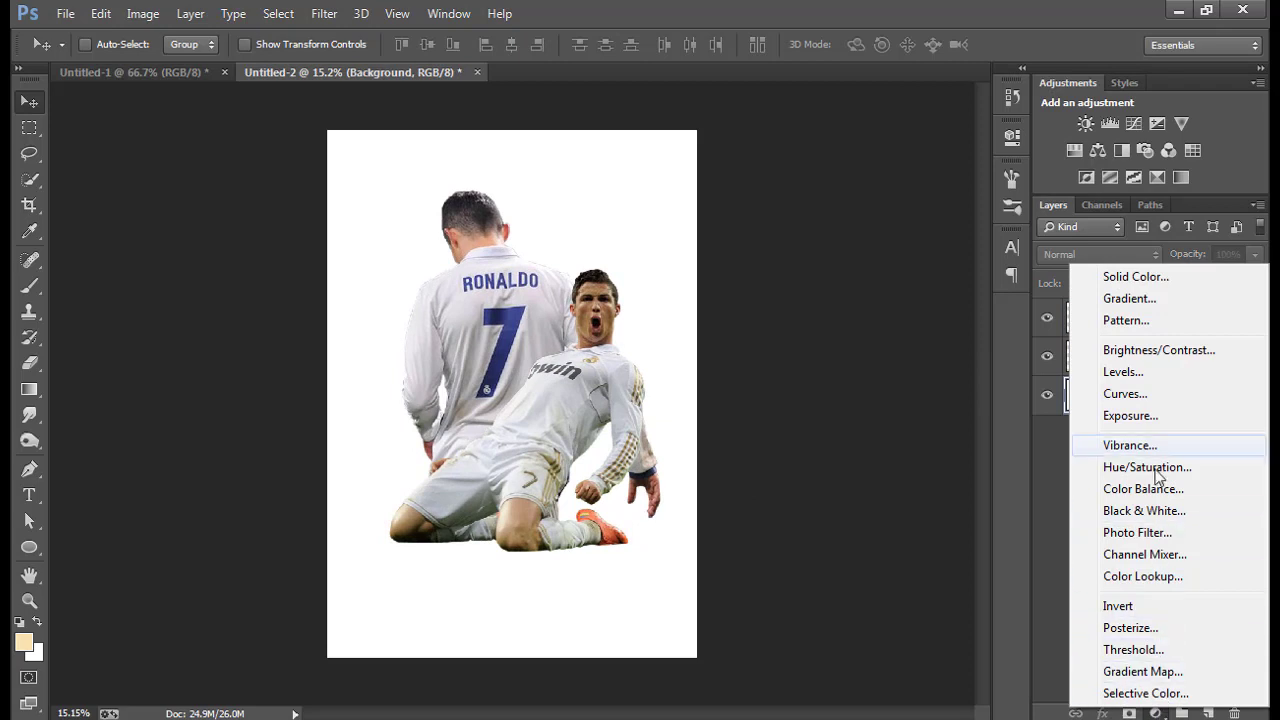
left_click(1189, 280)
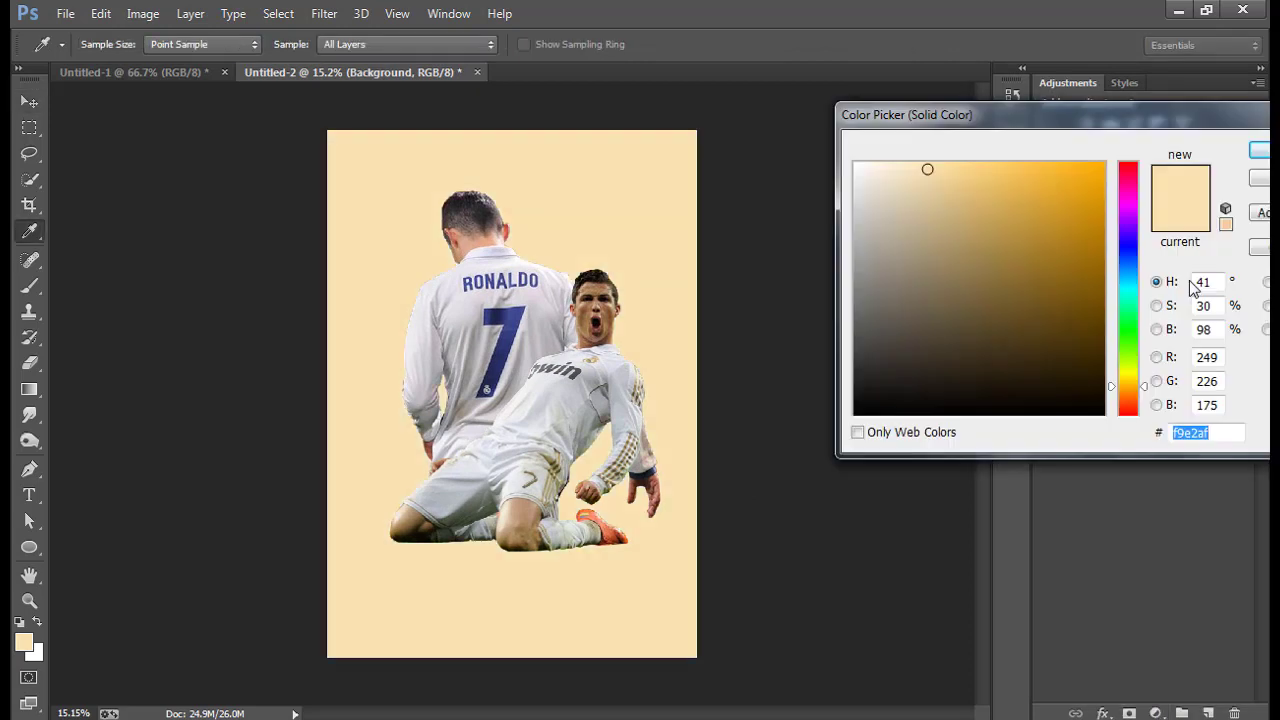
type("ede")
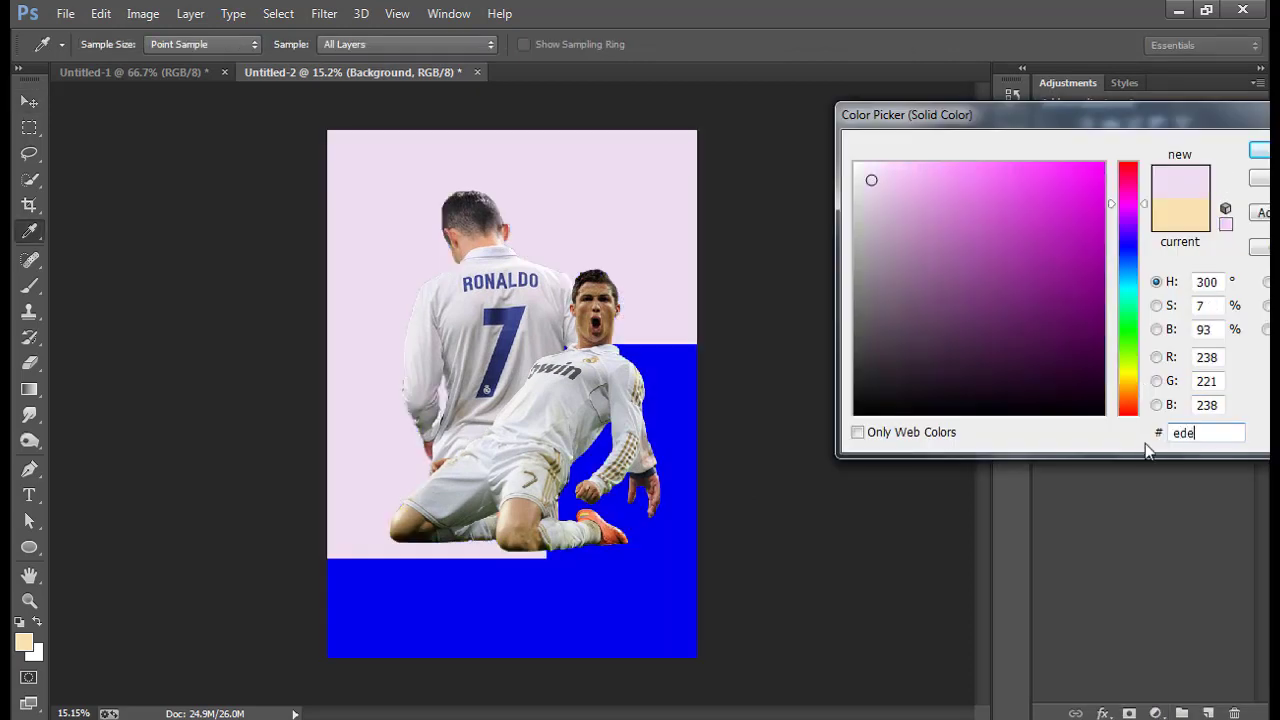
type("ded")
key("Return")
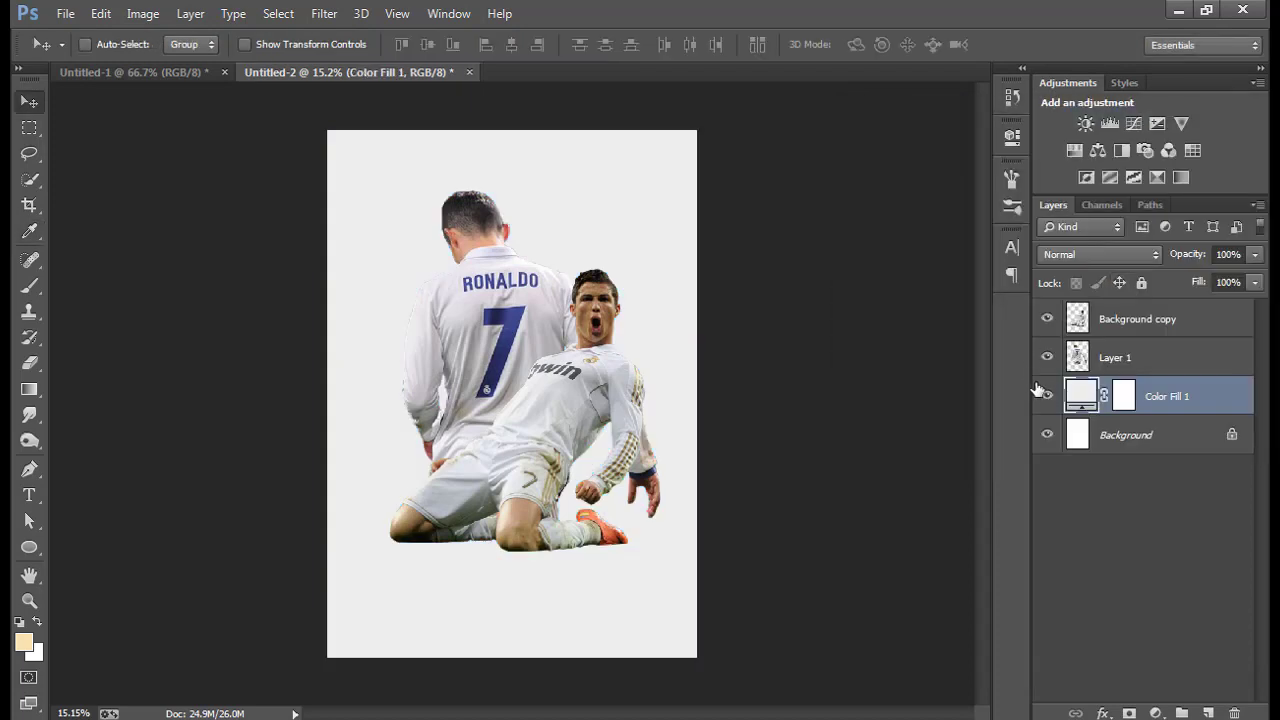
left_click(1047, 398)
left_click(1047, 398)
Place the texture_87_by_s3ptic_stock paper texture, scaled to cover the whole page.
left_click(65, 14)
left_click(131, 355)
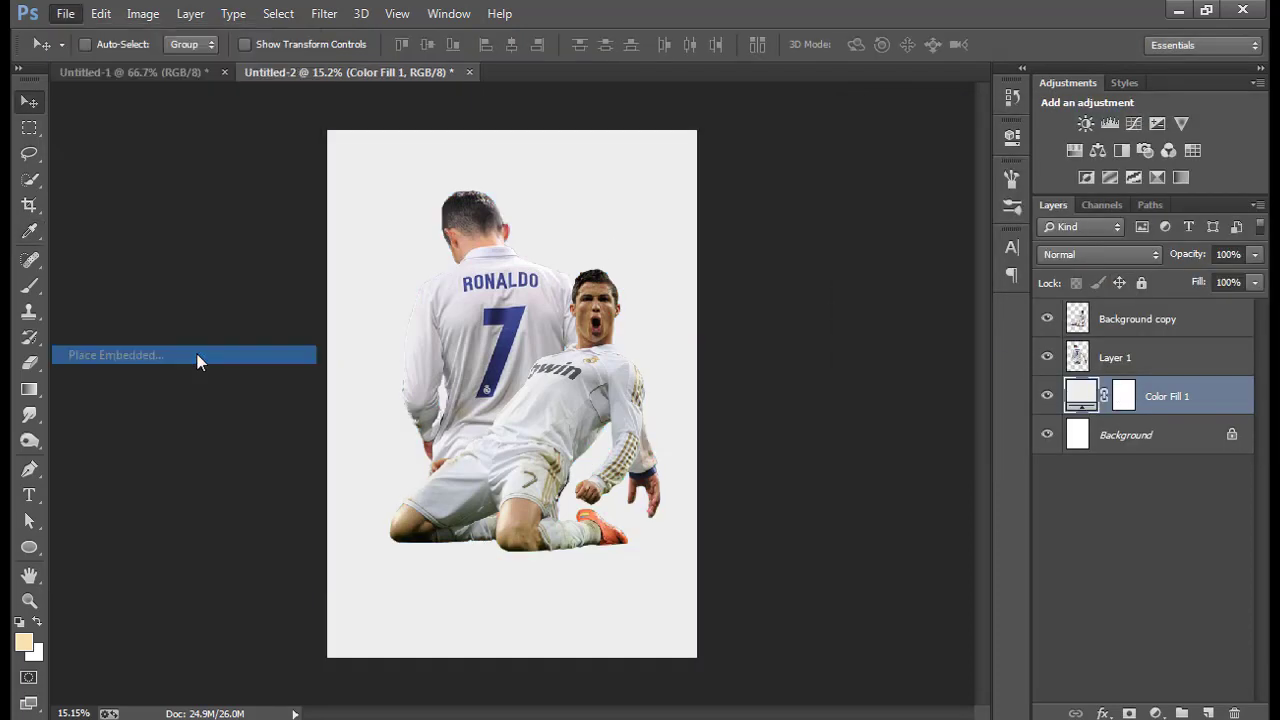
left_click(455, 325)
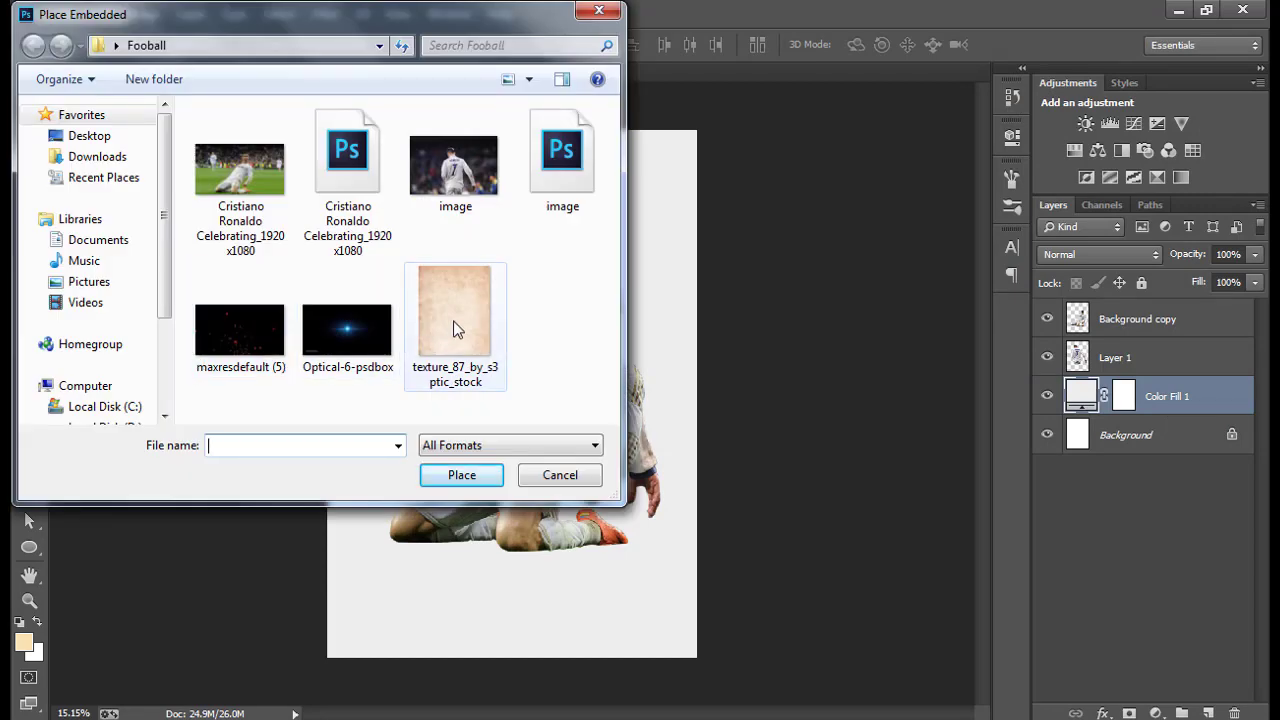
left_click(463, 476)
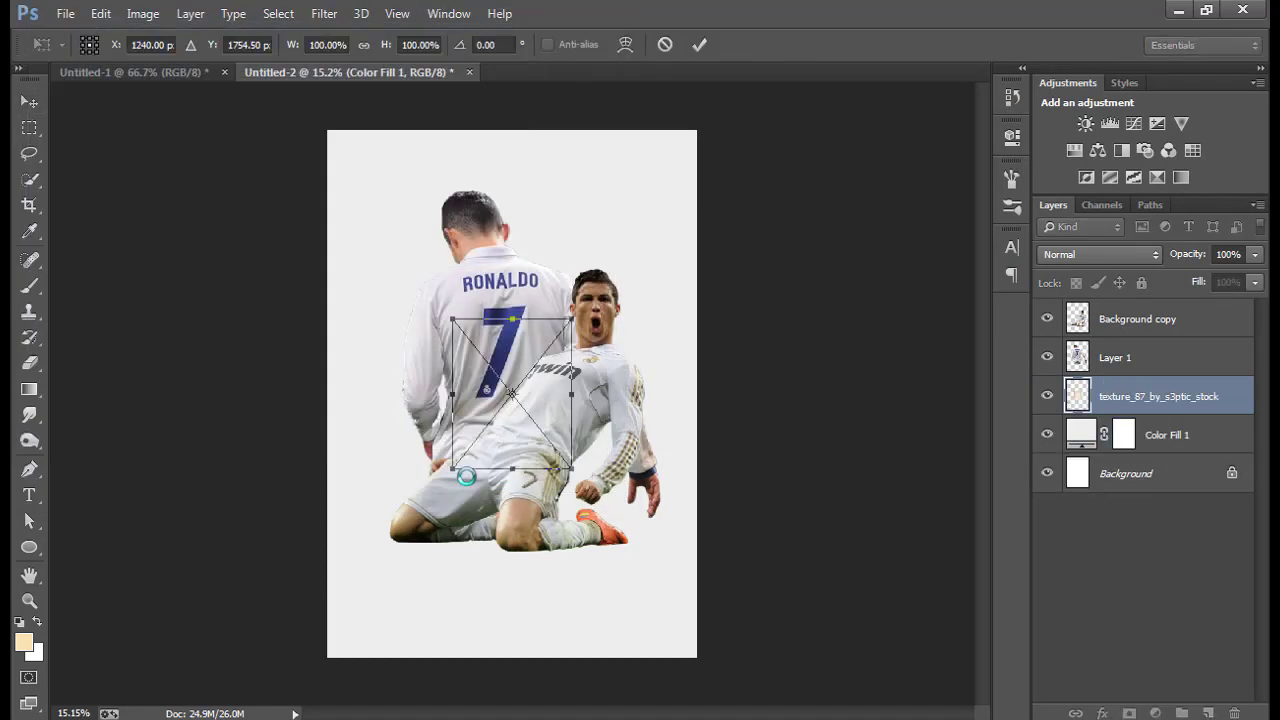
left_click_drag(743, 686, 764, 712)
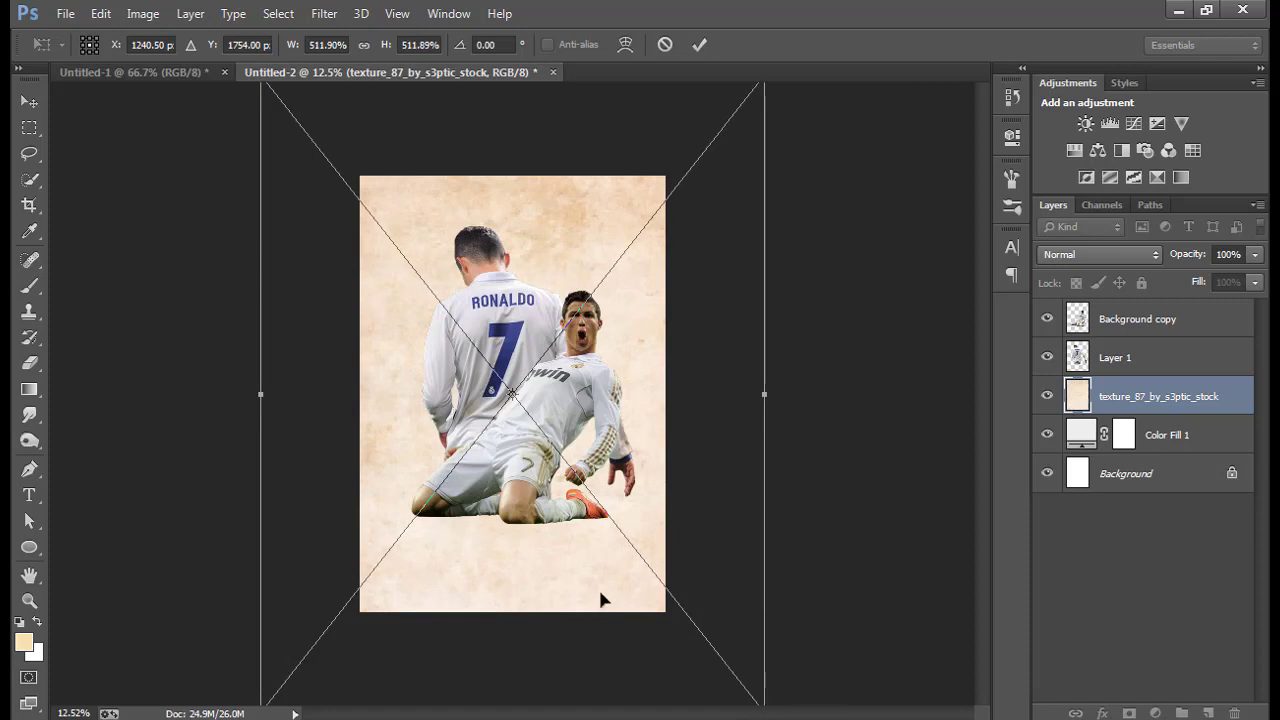
left_click_drag(600, 597, 578, 567)
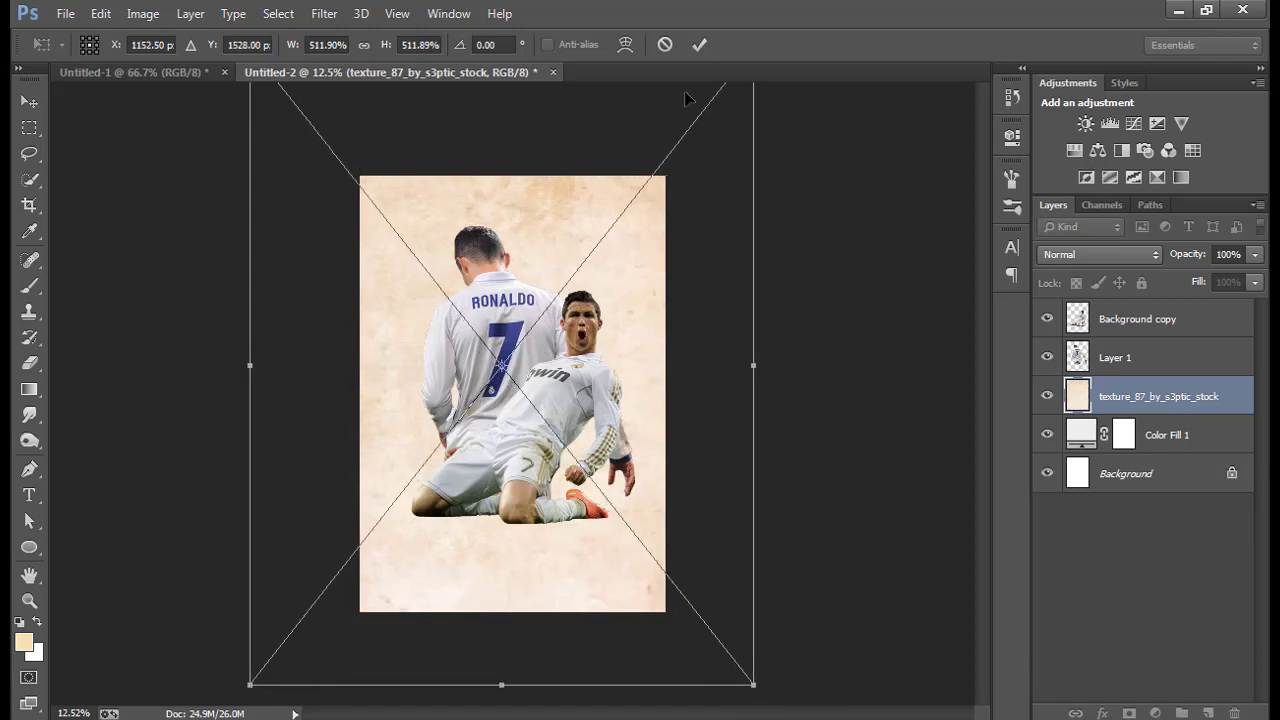
left_click(699, 44)
scroll(519, 332, "up", 1)
scroll(519, 332, "down", 1)
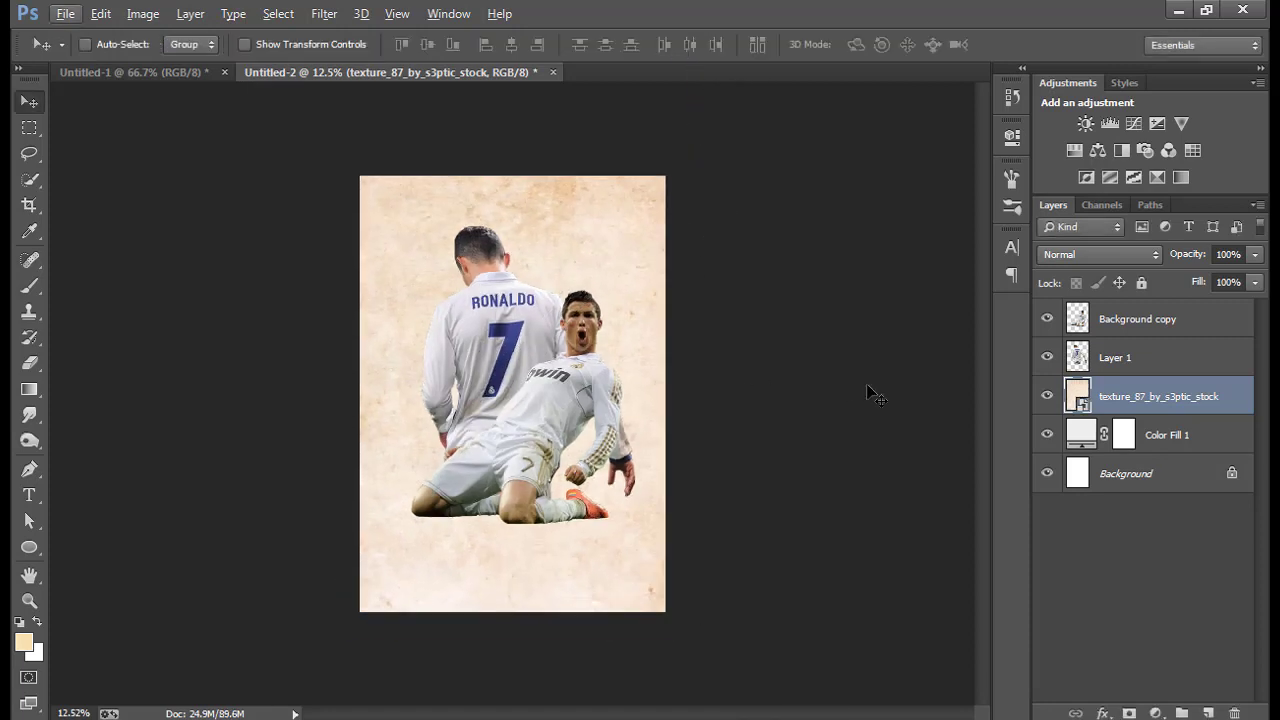
Rasterize the paper texture, desaturate it, and set its opacity to 45%.
right_click(1128, 403)
left_click(770, 298)
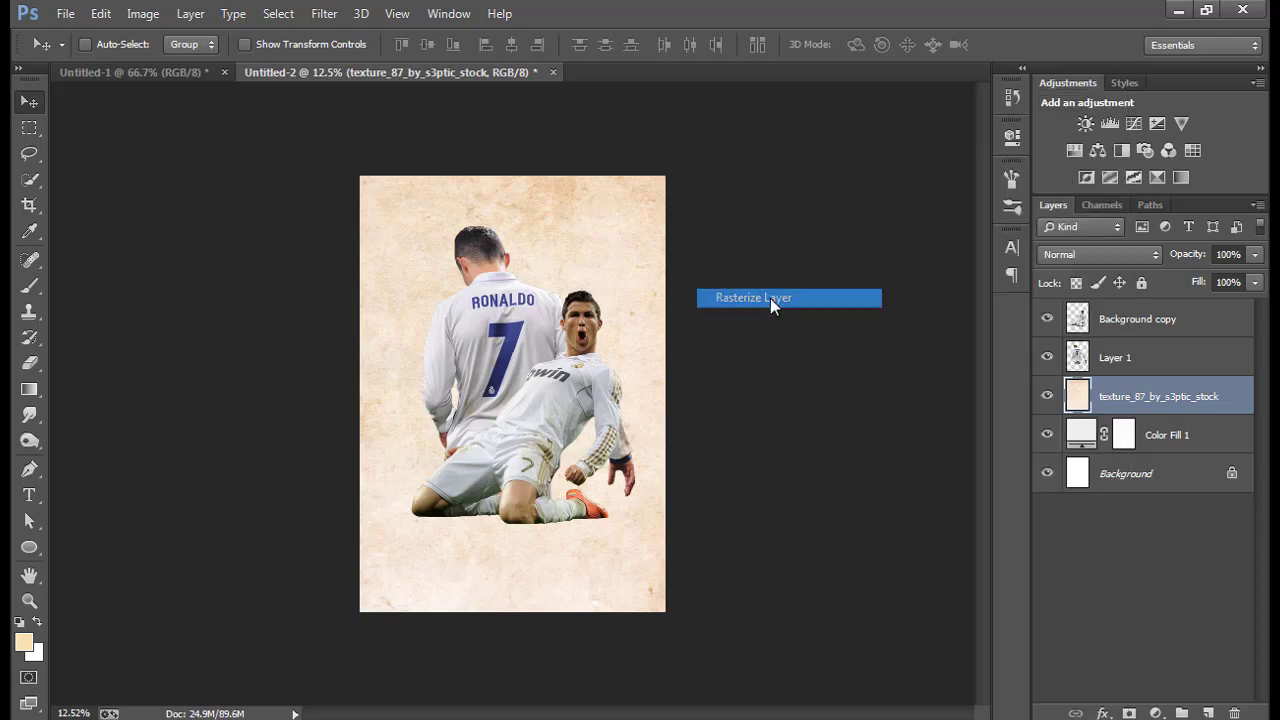
left_click(143, 14)
mouse_move(172, 64)
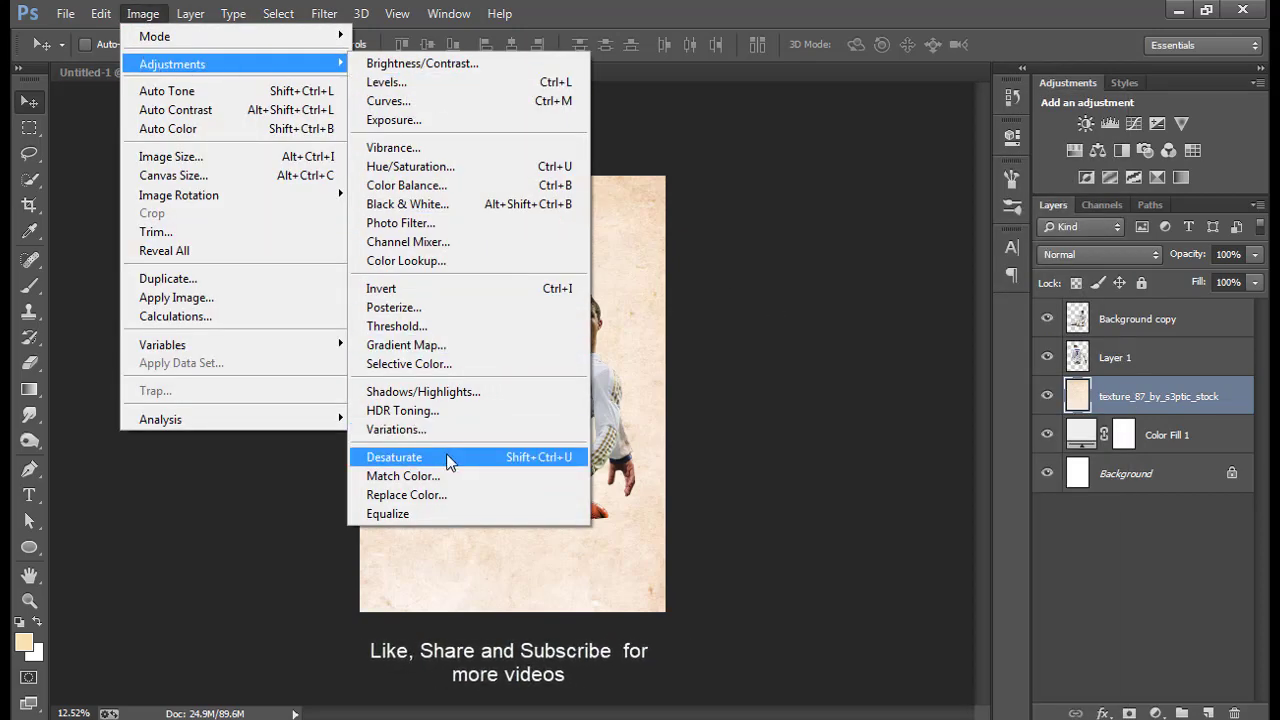
left_click(446, 456)
left_click(1047, 396)
left_click(1047, 396)
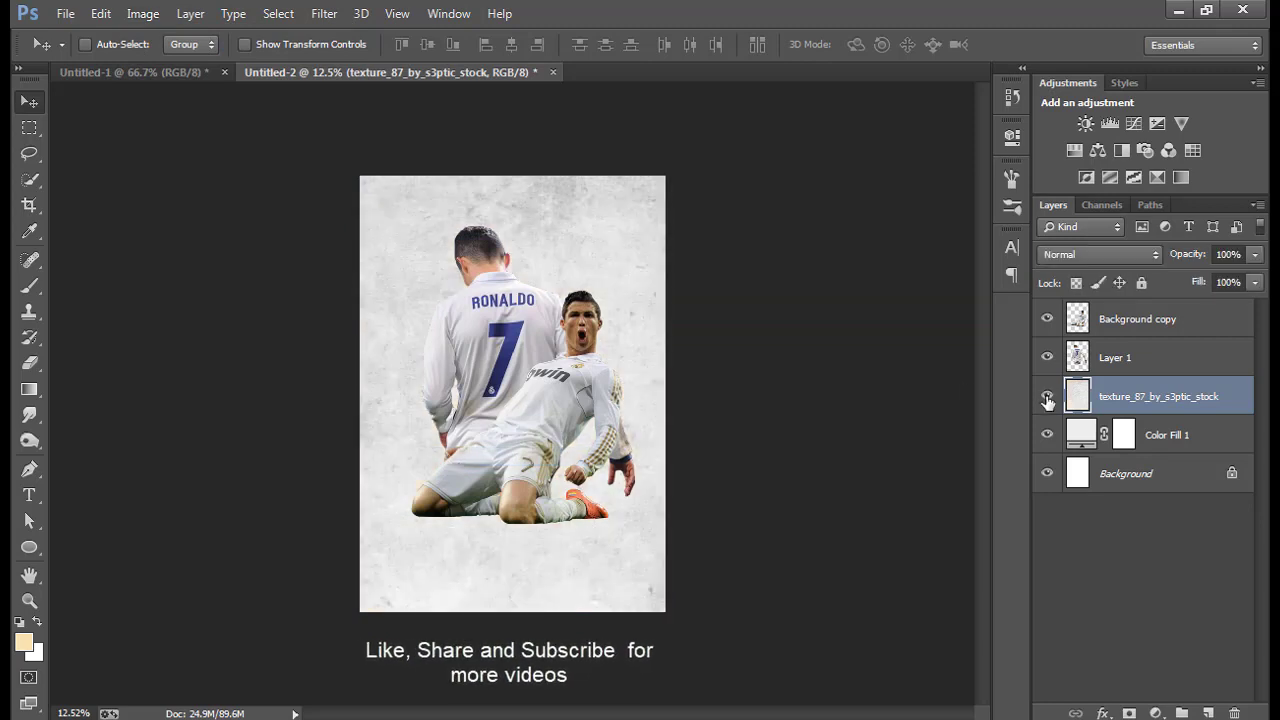
left_click(1180, 262)
type("45")
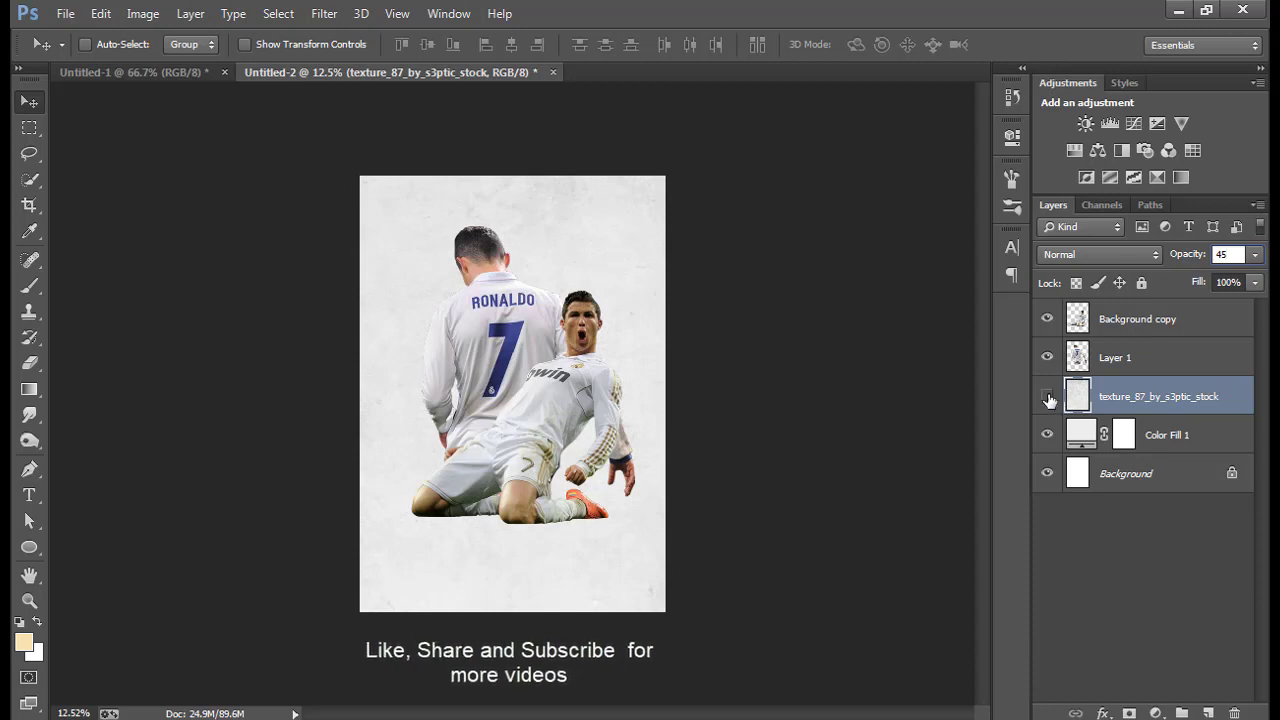
key("Return")
Add an empty Layer 2 directly above the paper texture layer.
left_click(1160, 357)
left_click(1178, 324)
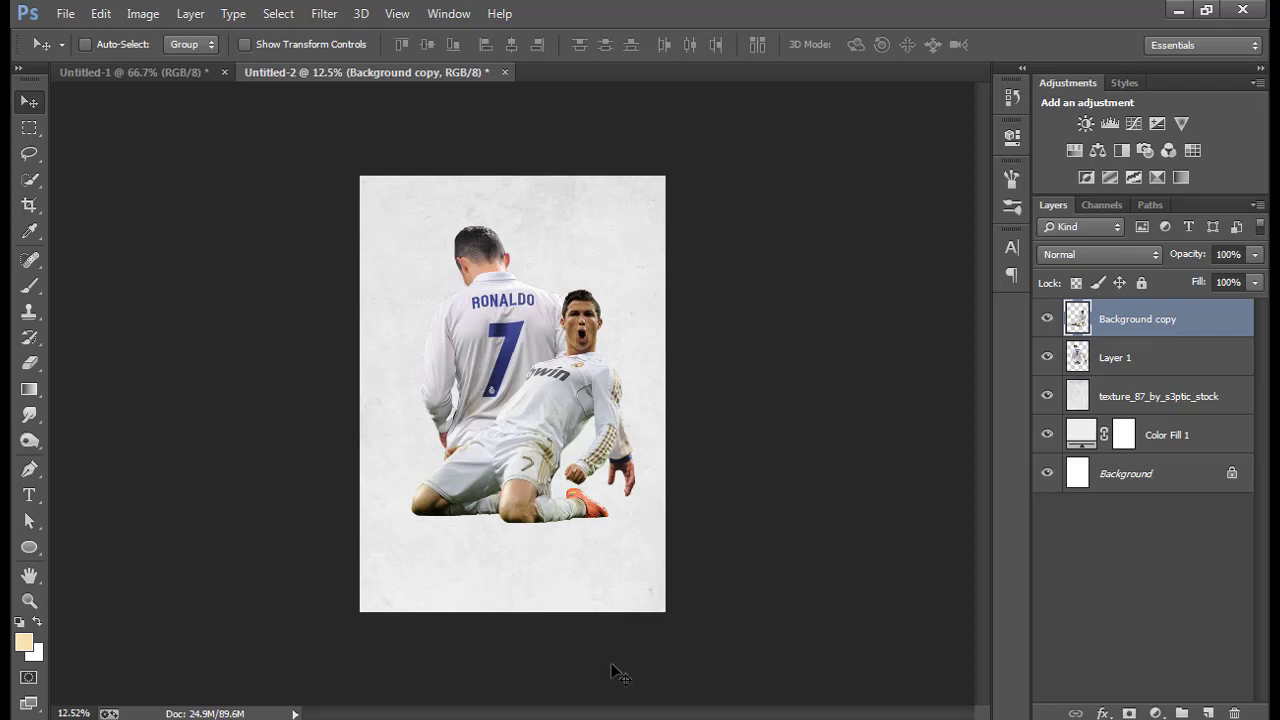
left_click(1130, 398)
left_click(1160, 322)
scroll(690, 485, "up", 1)
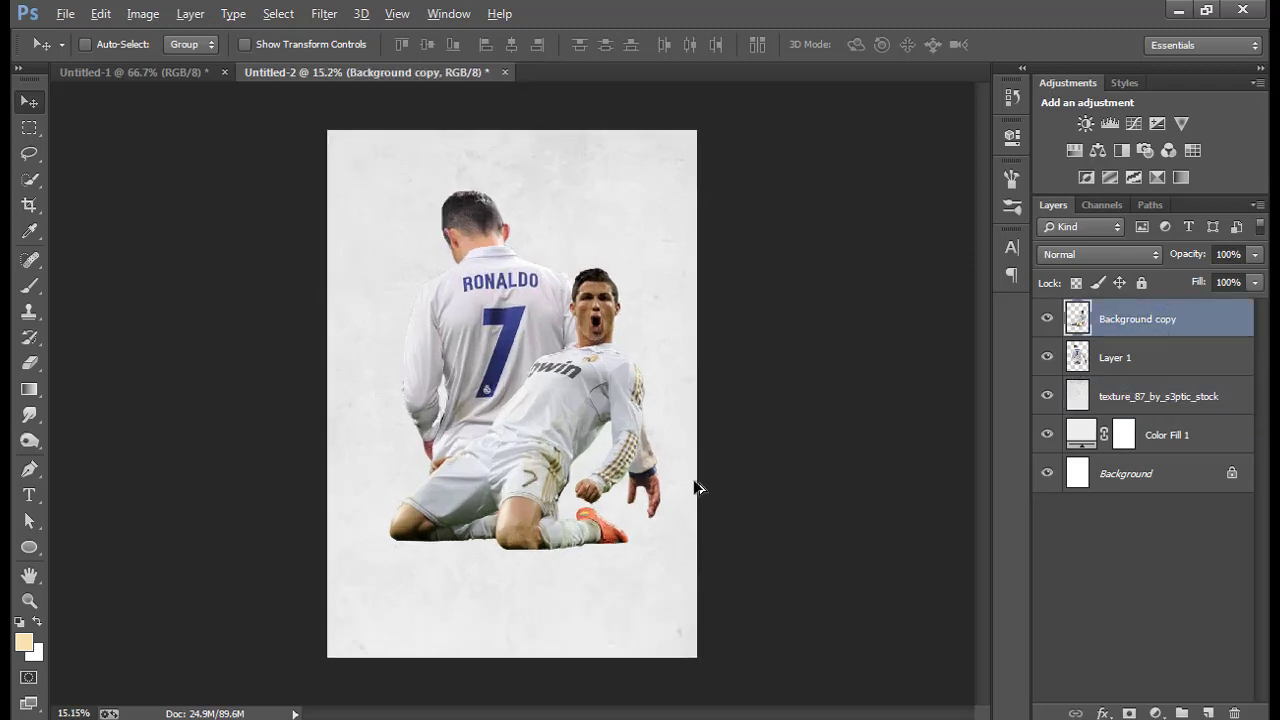
key("alt")
left_click(1172, 405)
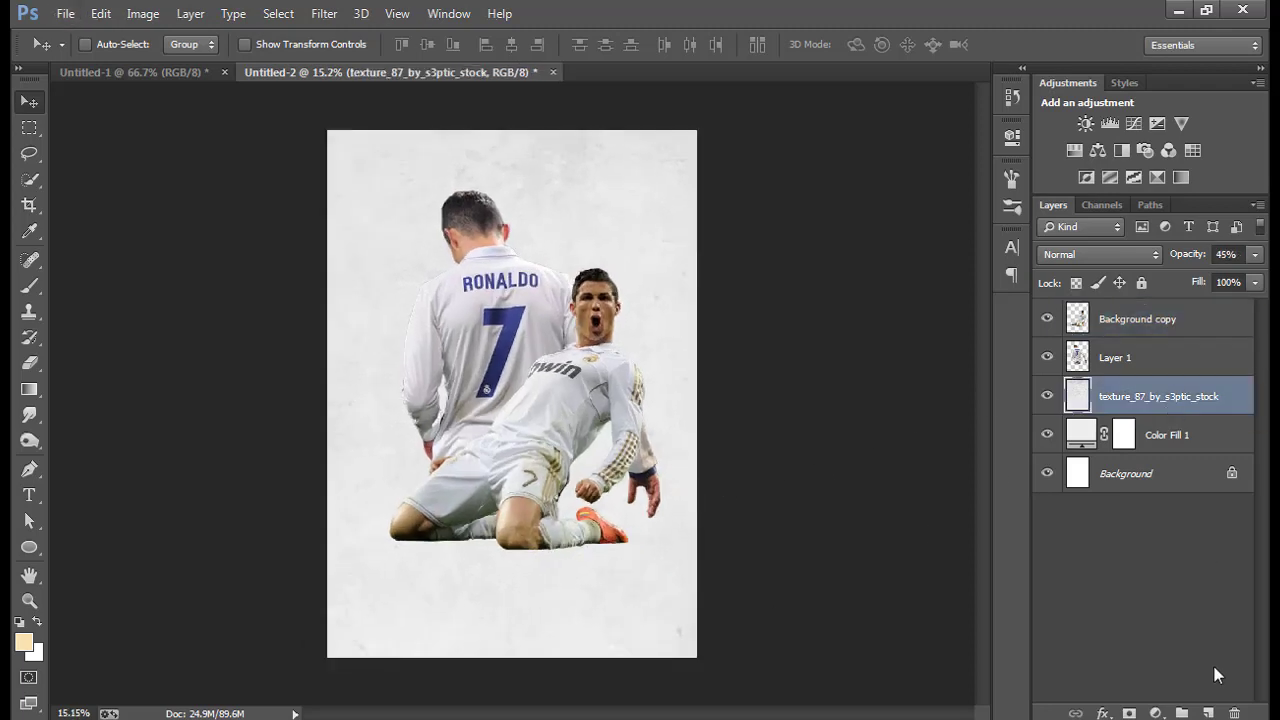
left_click(1208, 713)
Set up the smoky brush preset 457 at 2700 px.
key("b")
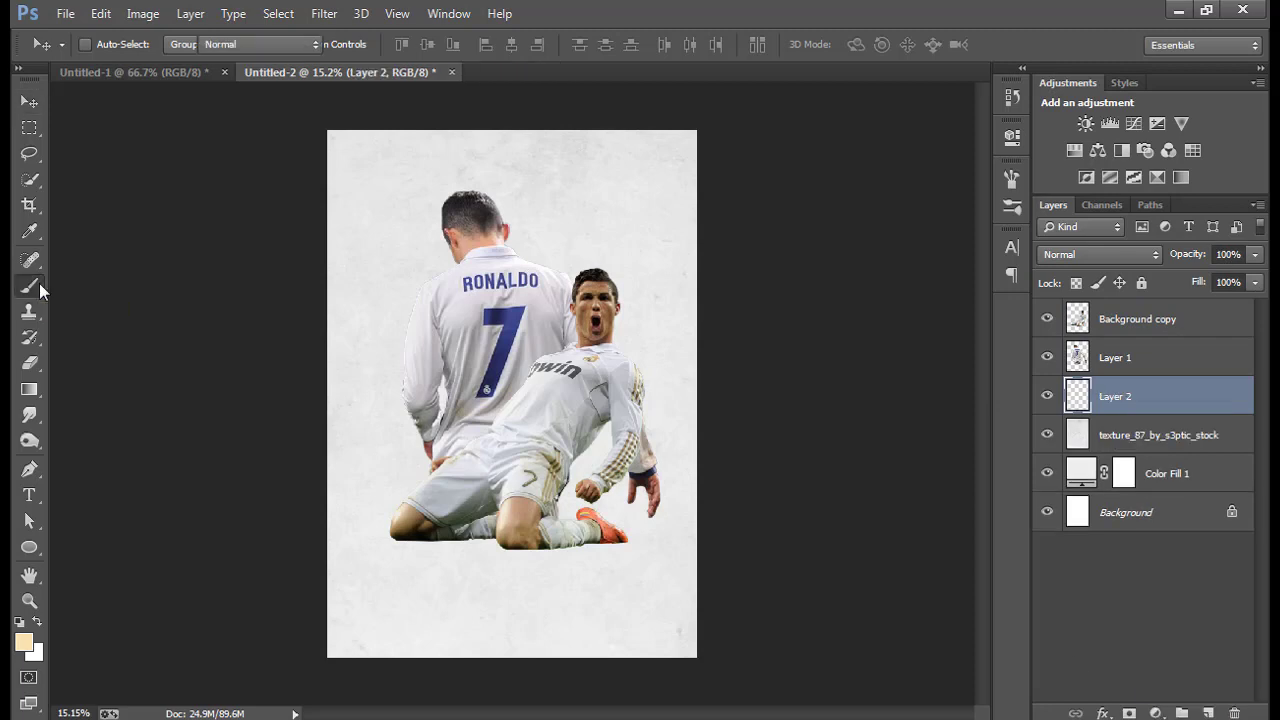
right_click(463, 310)
left_click_drag(810, 675, 811, 688)
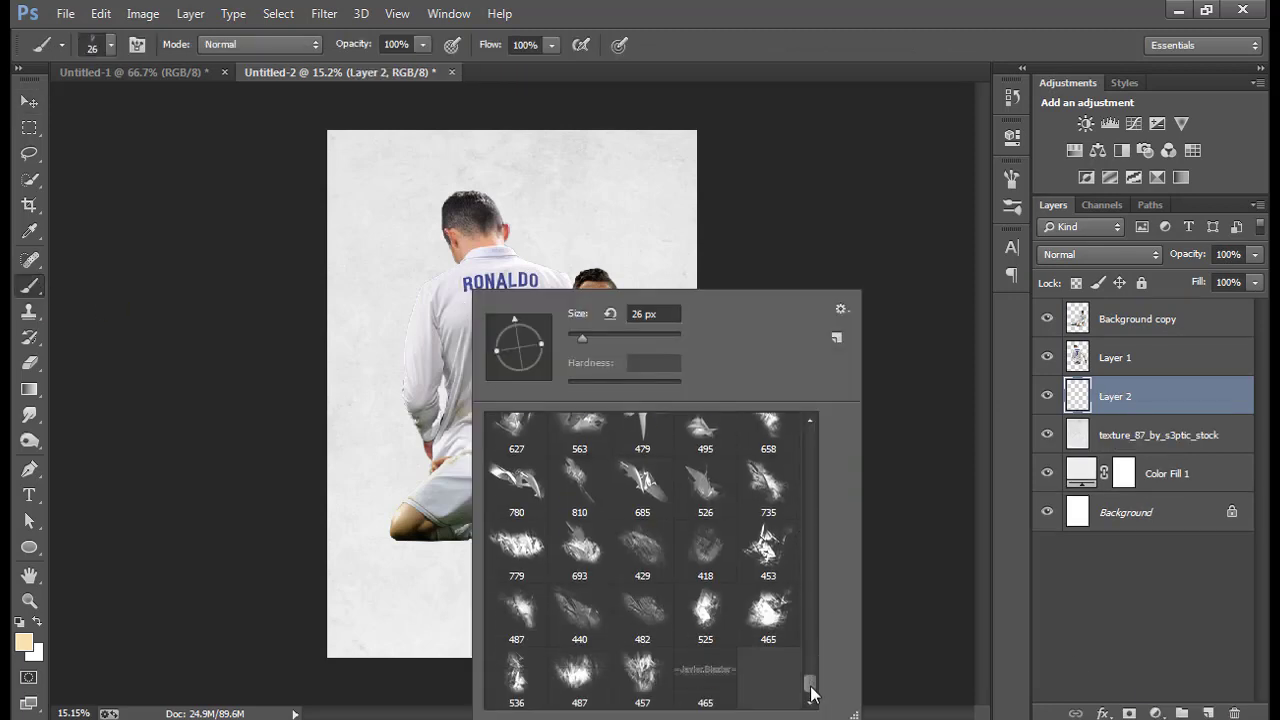
left_click(646, 675)
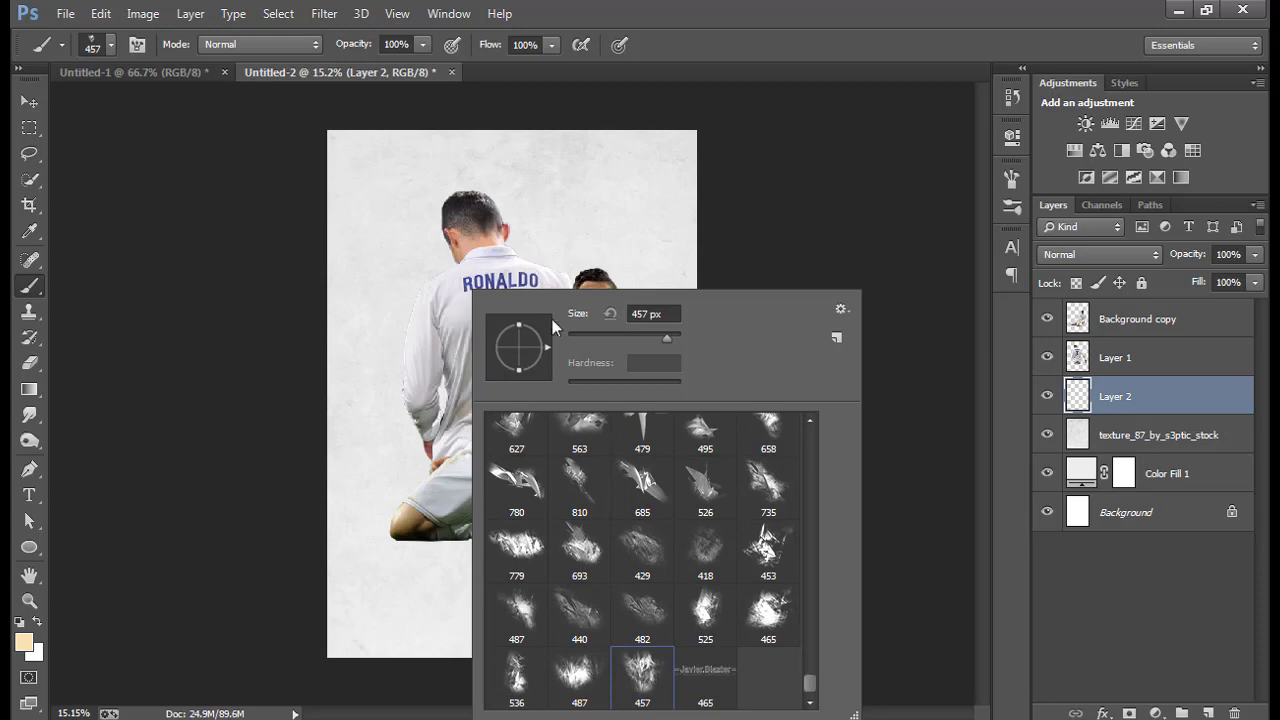
key("Return")
key("bracketright")
key("bracketright")
key("bracketright")
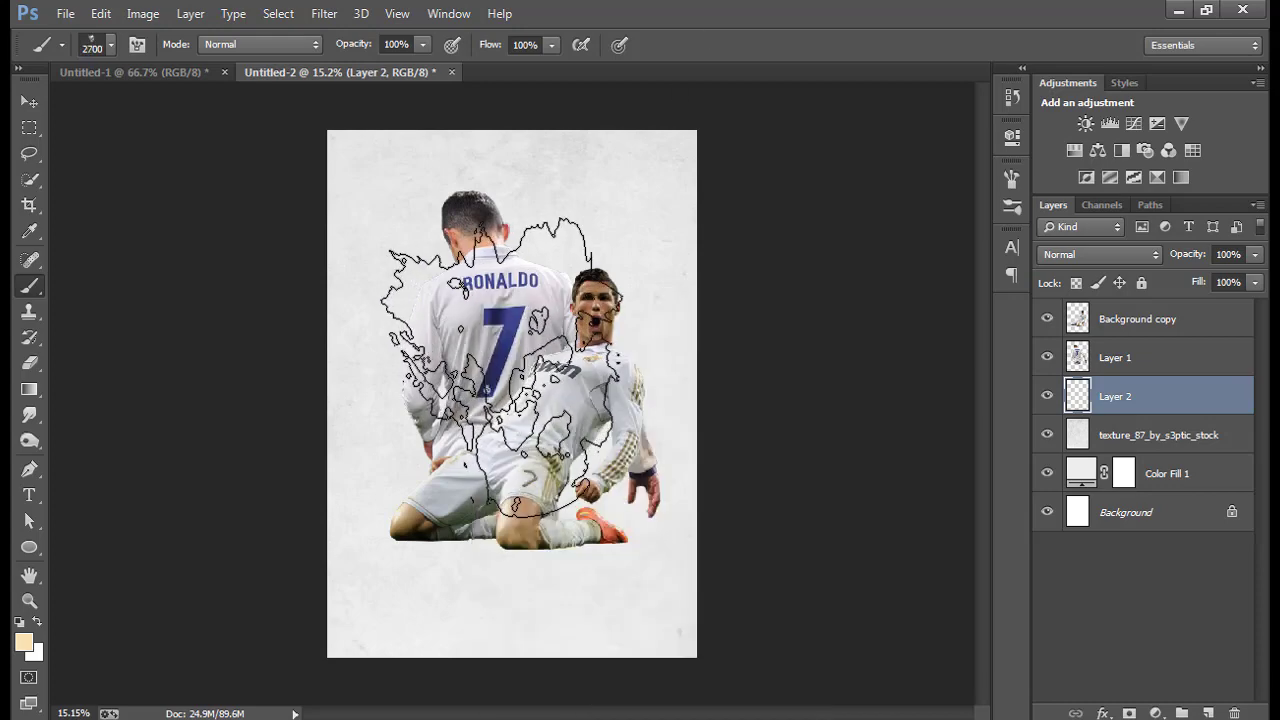
Paint a pale-yellow glow on Layer 2 behind the figures' upper bodies.
left_click(500, 368)
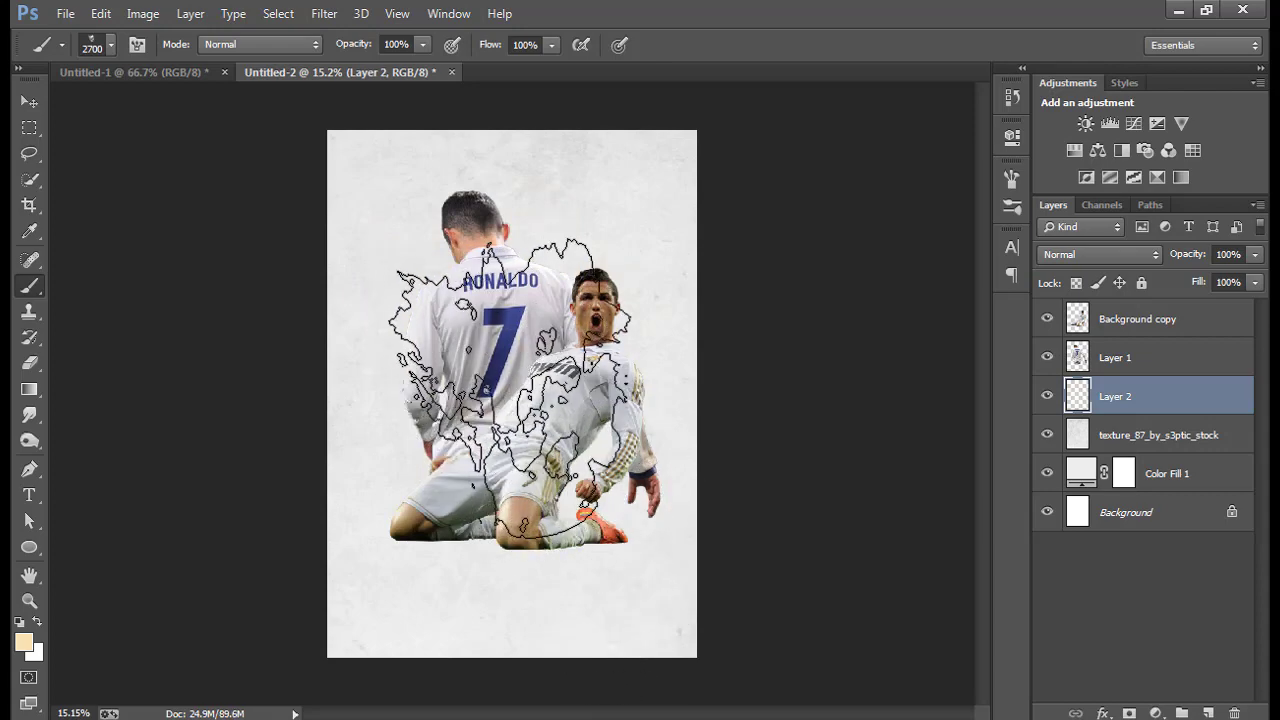
left_click_drag(510, 390, 493, 390)
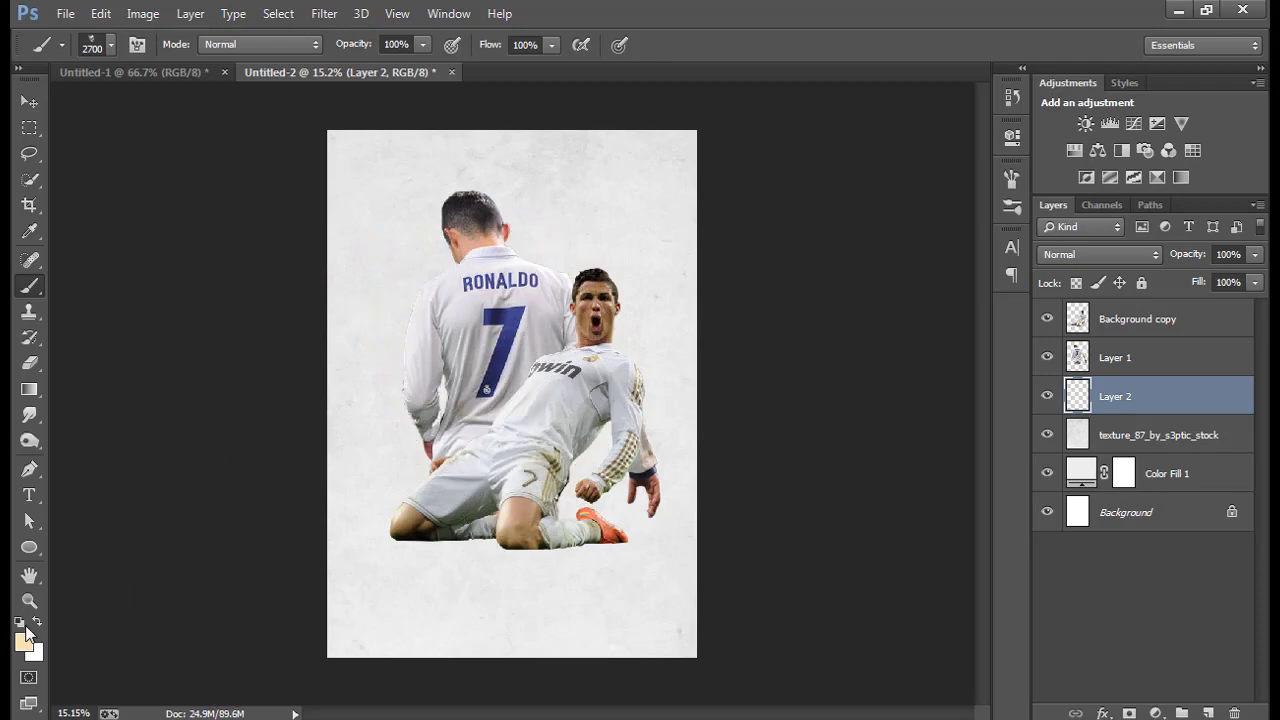
left_click_drag(465, 250, 510, 240)
Clip the back-view photo Layer 1 to the glow Layer 2.
left_click(29, 102)
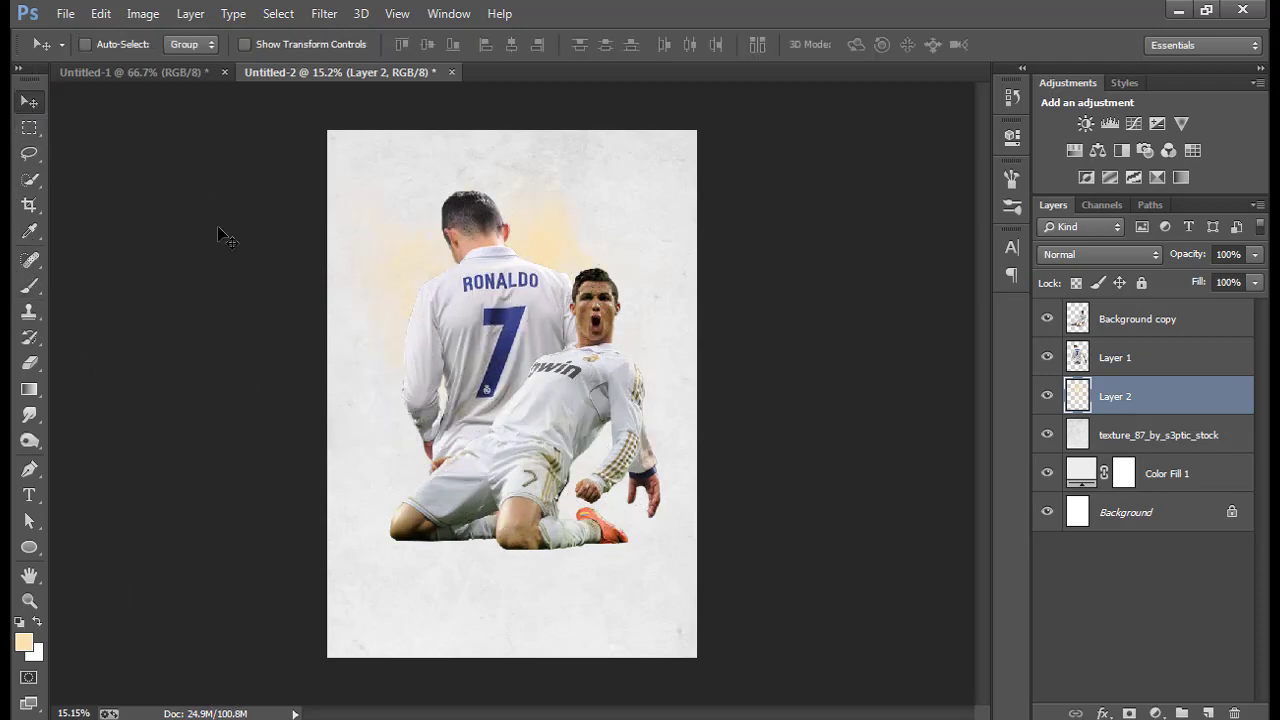
left_click(1148, 375, "alt")
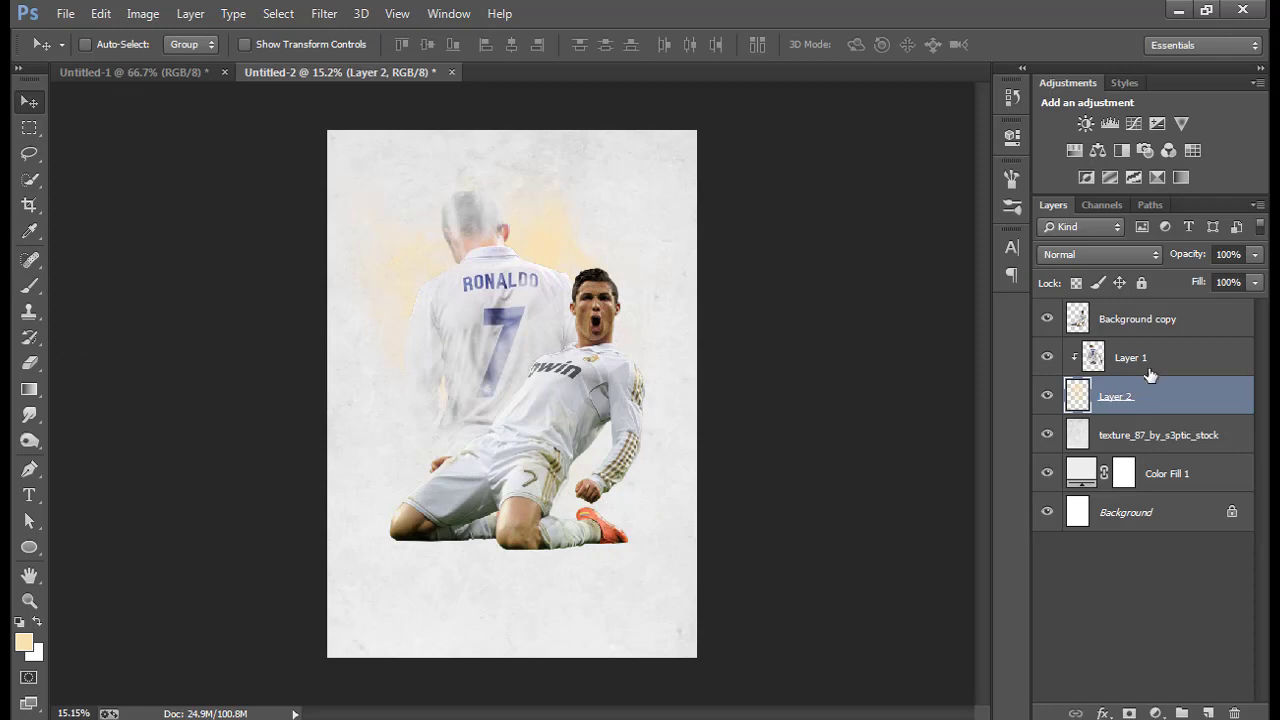
left_click(1150, 368)
Enlarge the faded back photo to about 162% and shift the yellow glow slightly.
key("ctrl+t")
left_click_drag(664, 532, 706, 588)
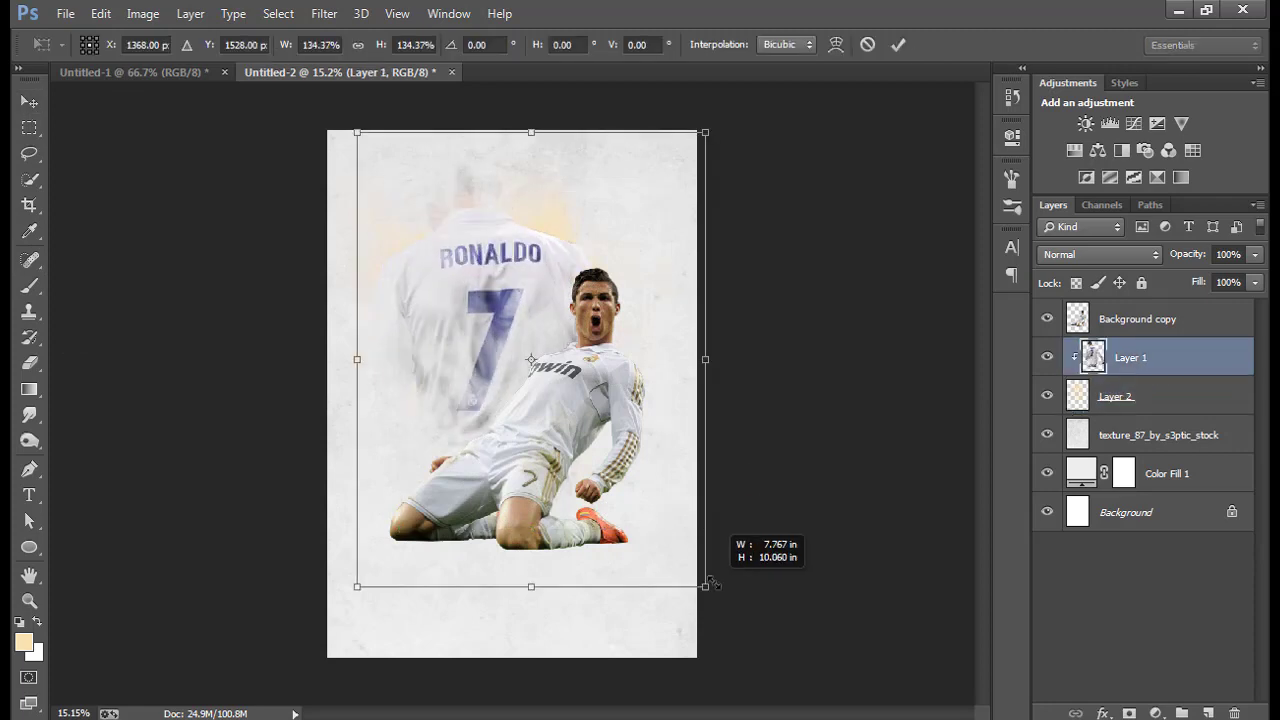
left_click_drag(649, 490, 676, 466)
left_click_drag(712, 603, 746, 649)
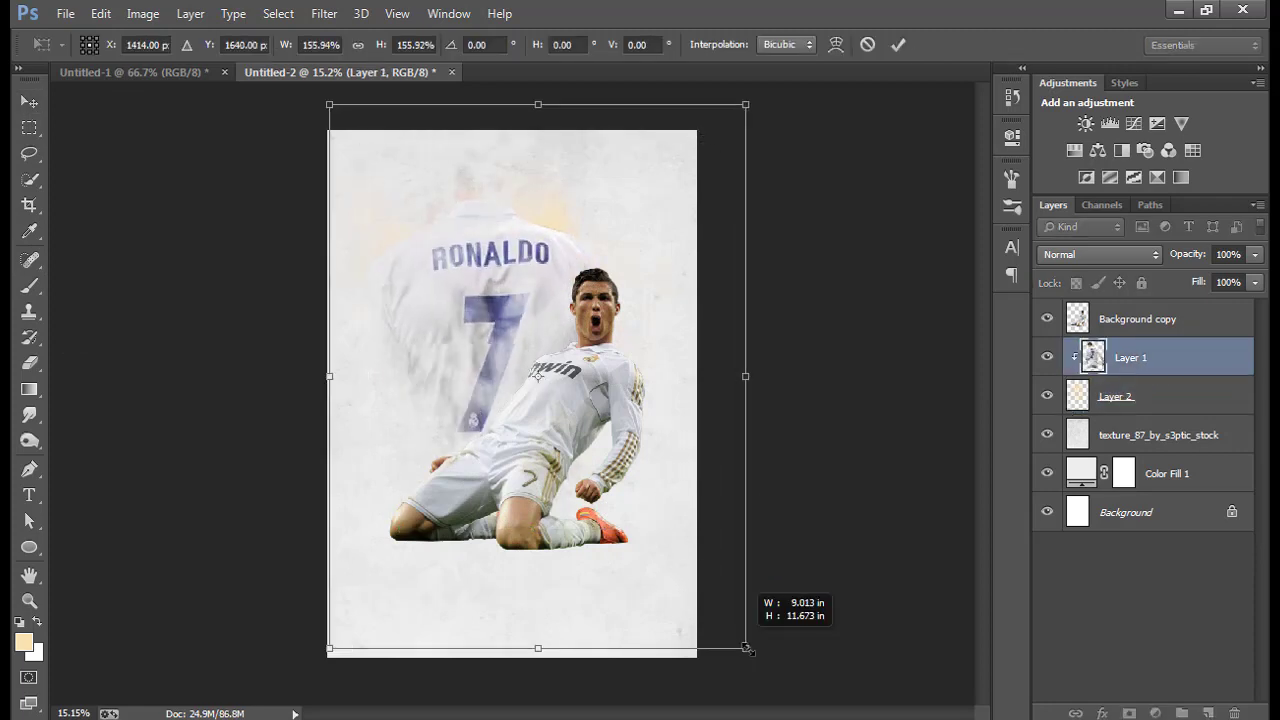
left_click_drag(630, 470, 638, 500)
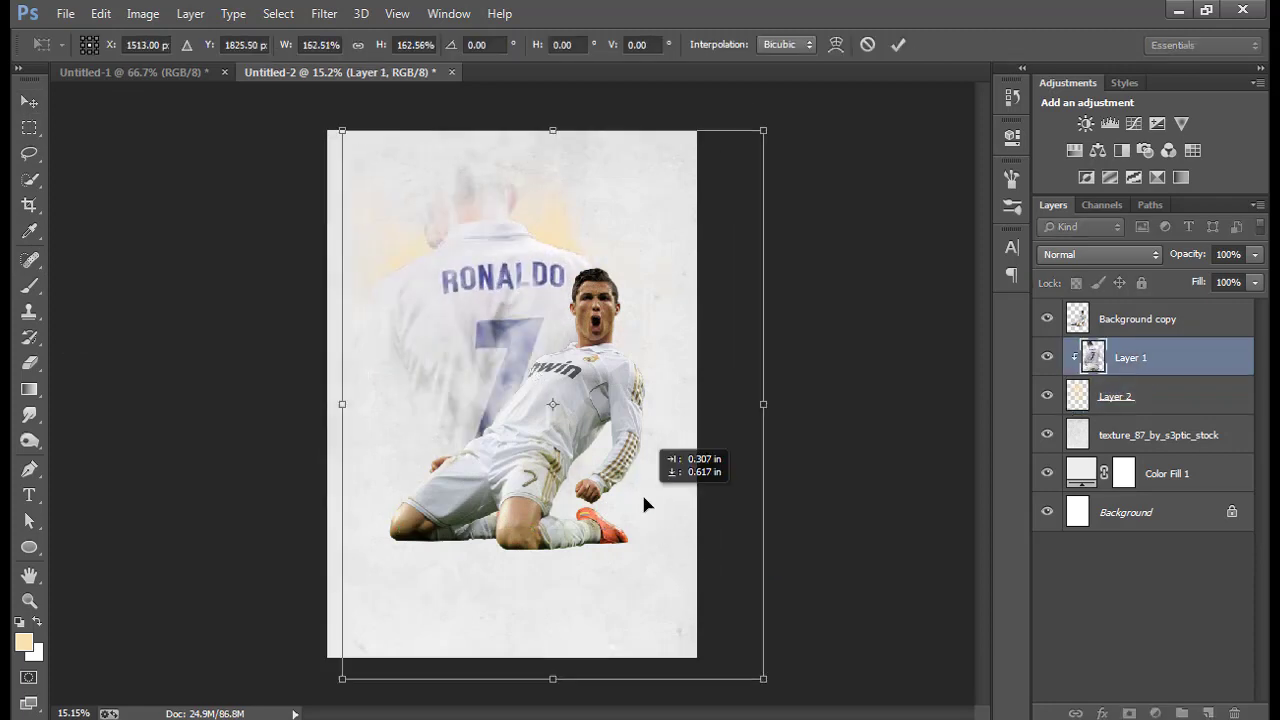
left_click(898, 44)
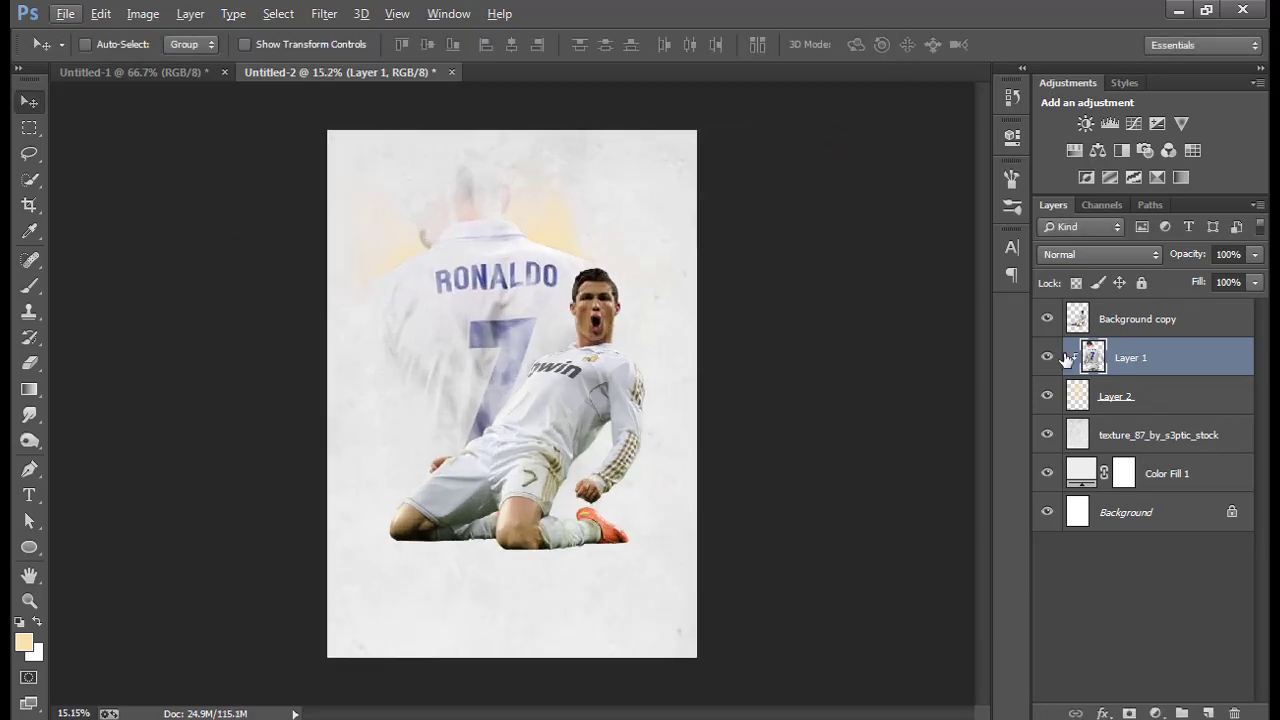
key("alt+bracketleft")
left_click_drag(706, 307, 714, 319)
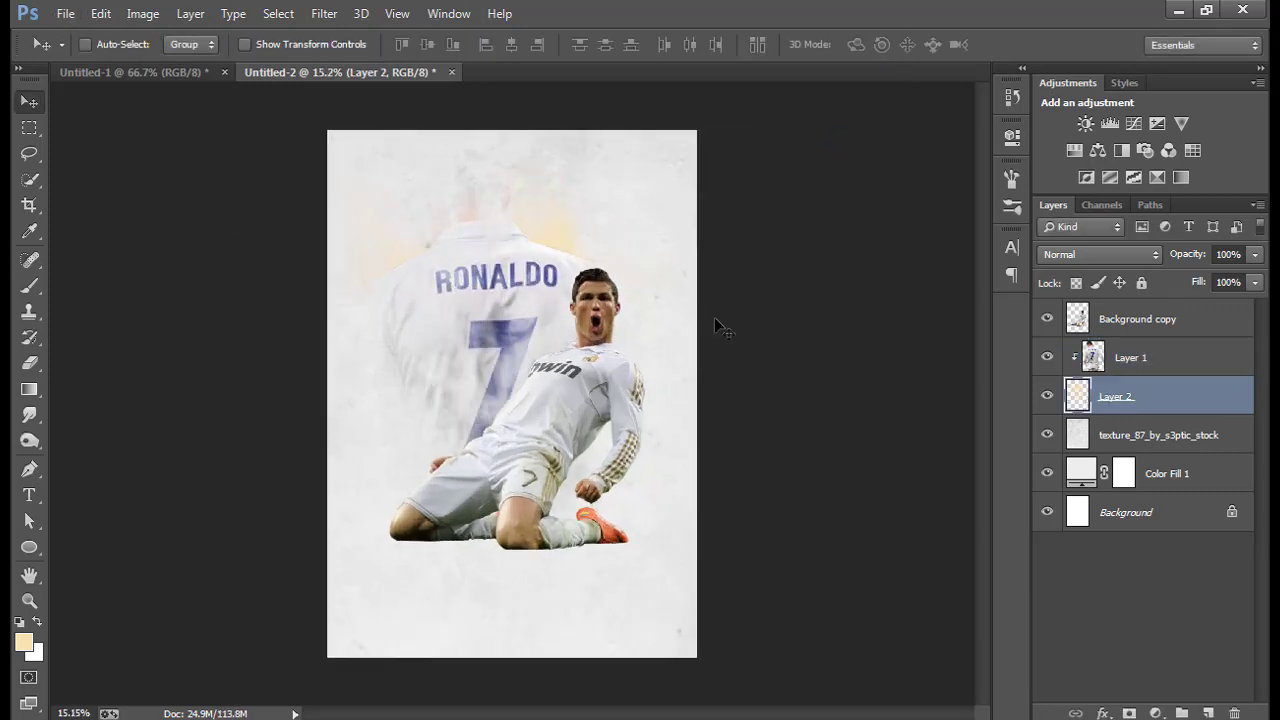
double_click(1230, 407)
left_click(780, 425)
left_click(1117, 251)
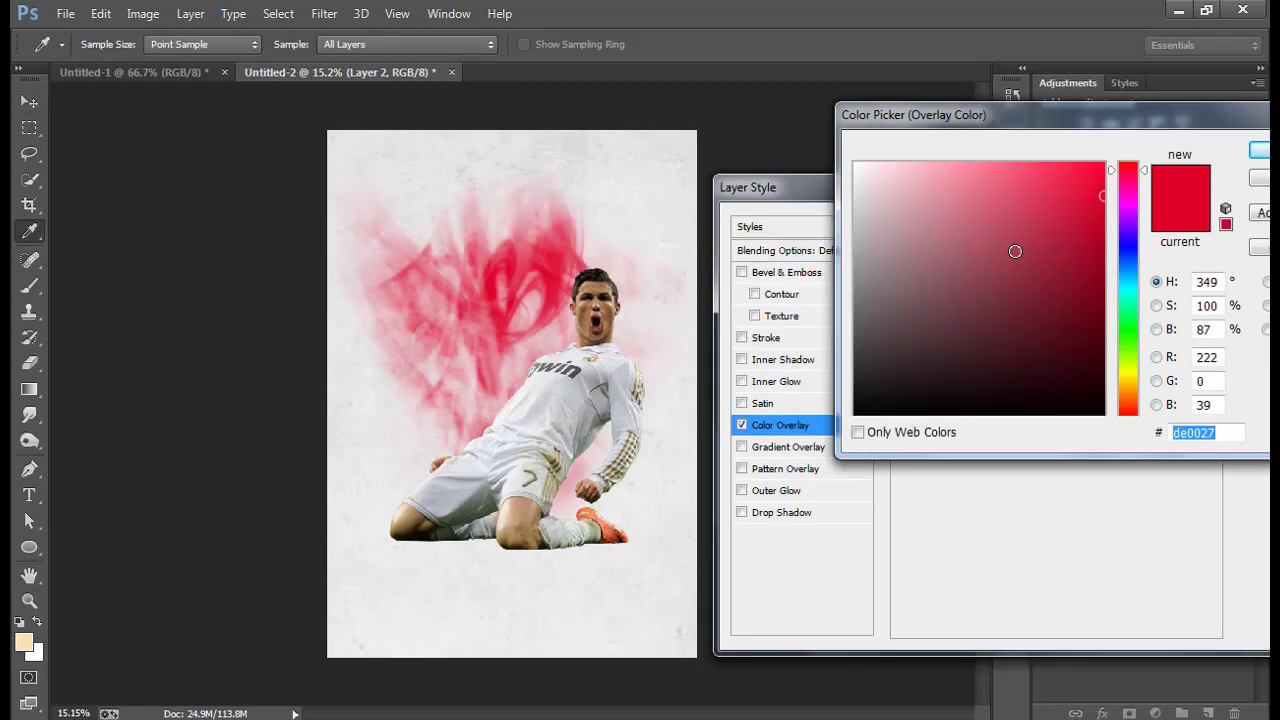
left_click_drag(1015, 251, 853, 177)
left_click(1258, 150)
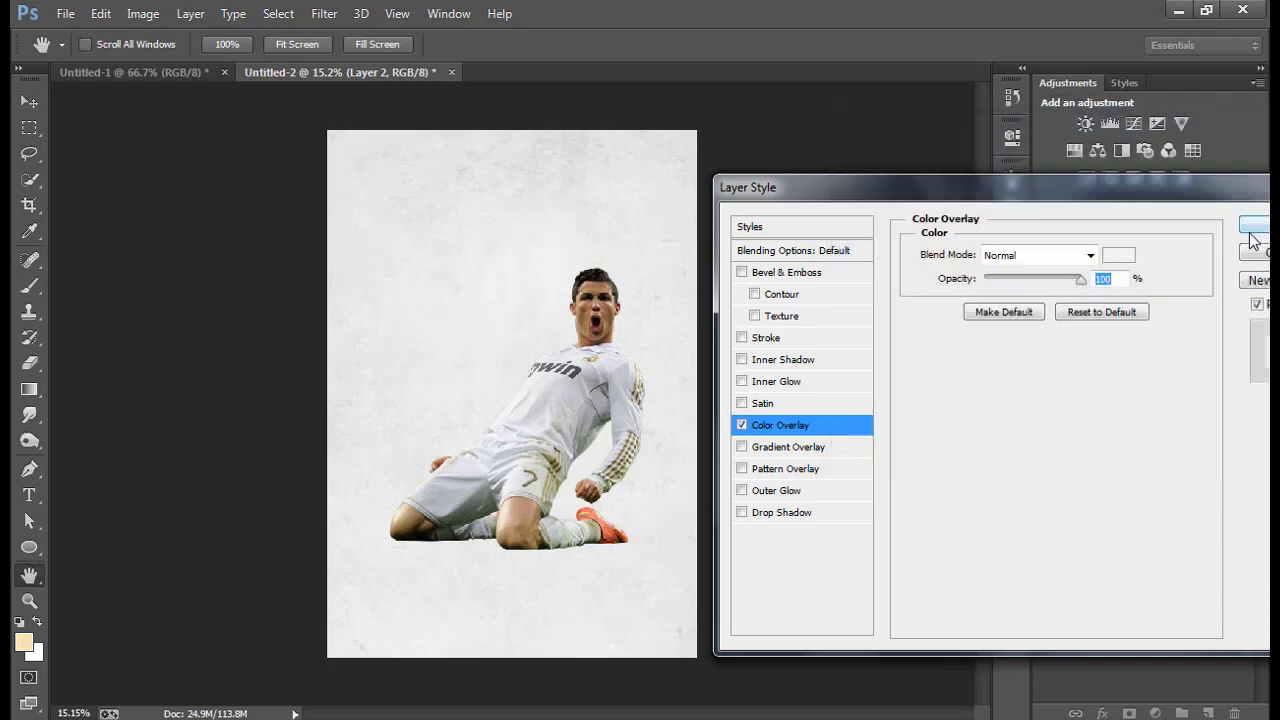
left_click(1255, 230)
right_click(1226, 407)
left_click(914, 288)
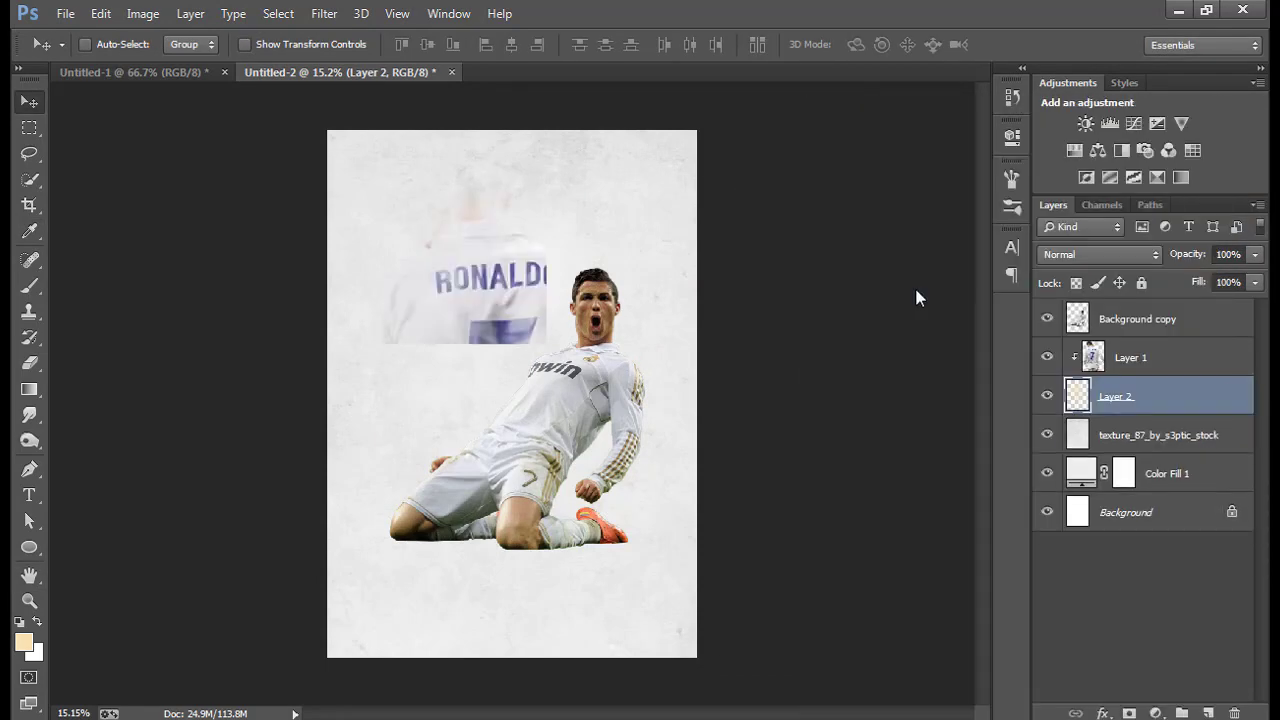
key("alt+bracketright")
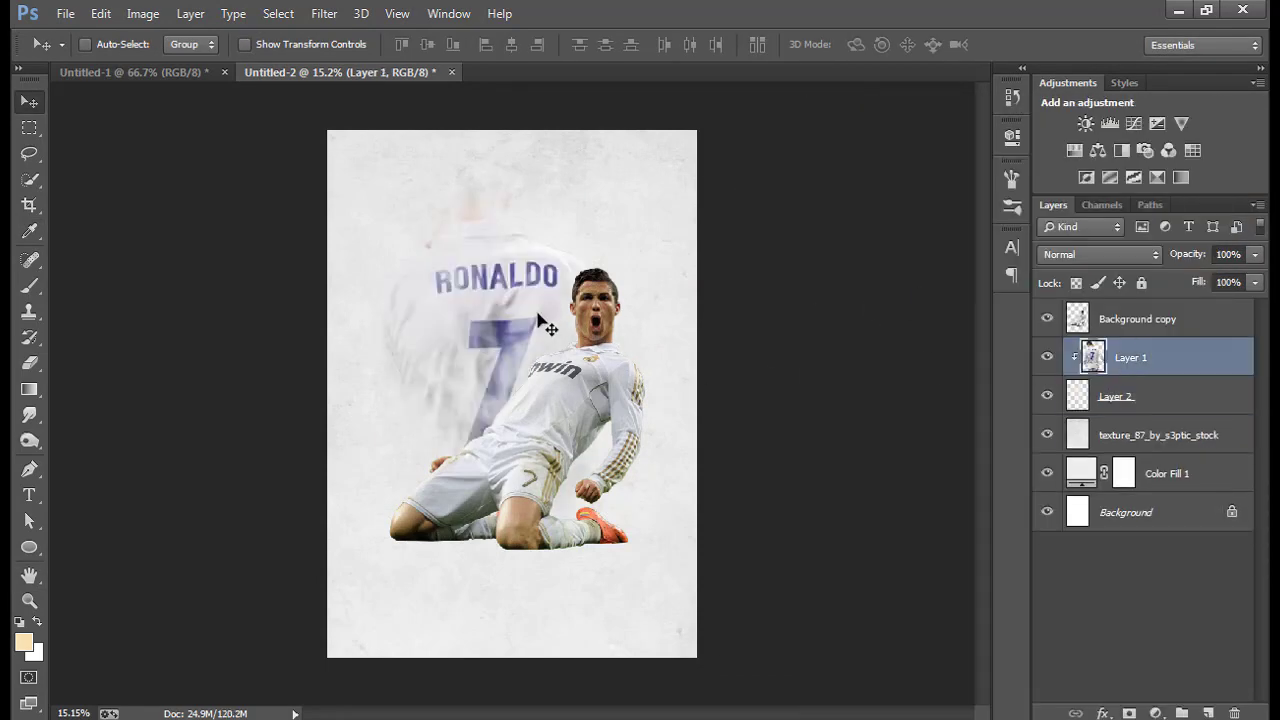
Nudge the back photo right and desaturate it with Hue/Saturation Saturation -66.
left_click_drag(538, 318, 536, 318)
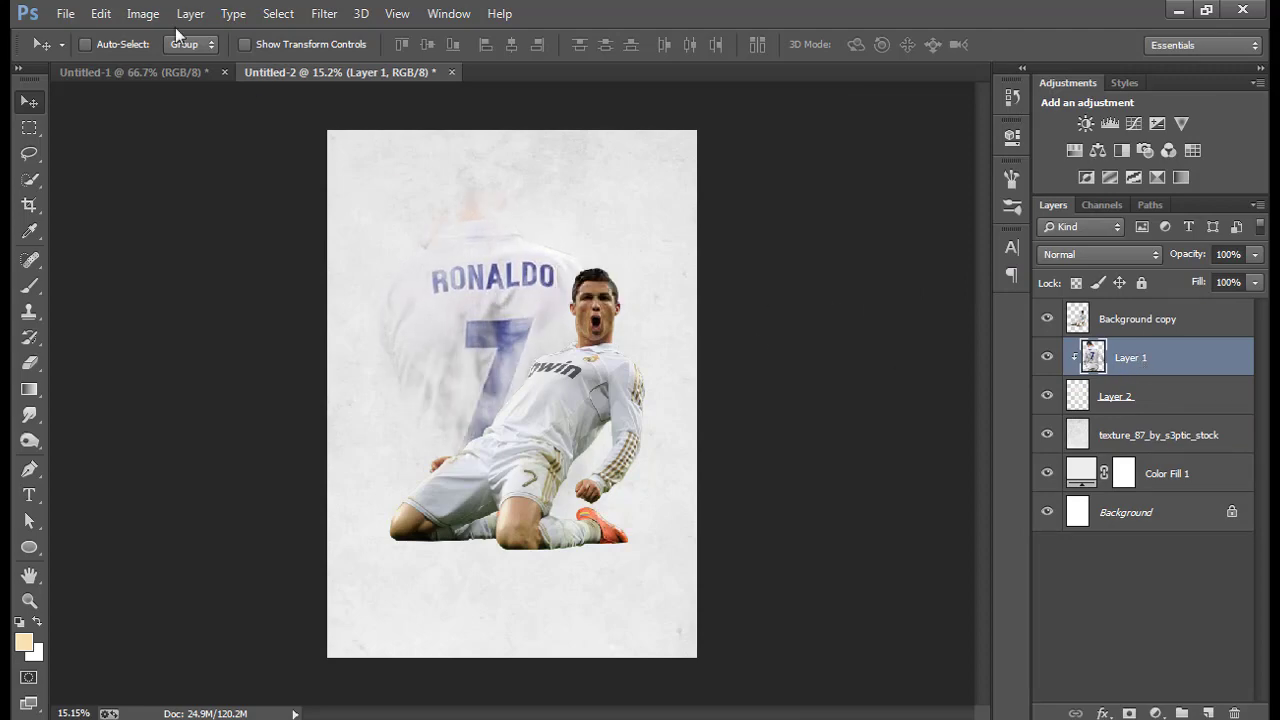
left_click(143, 13)
left_click(438, 168)
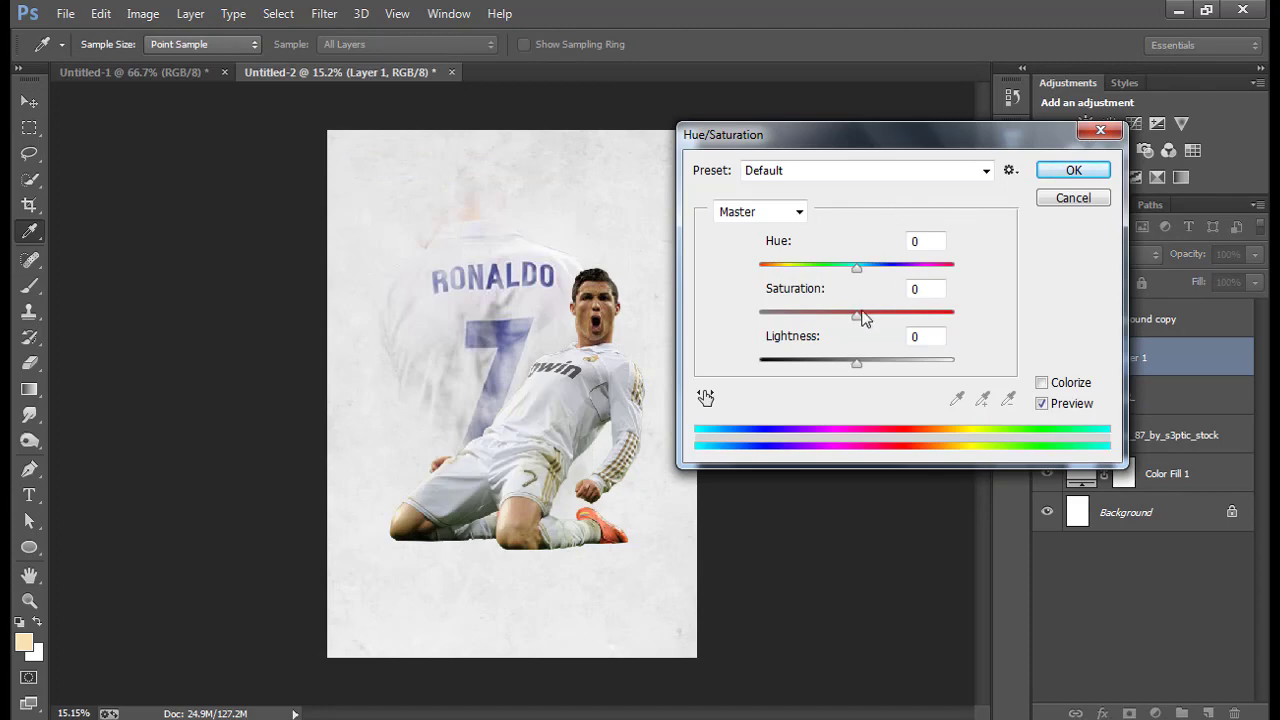
left_click_drag(857, 320, 759, 320)
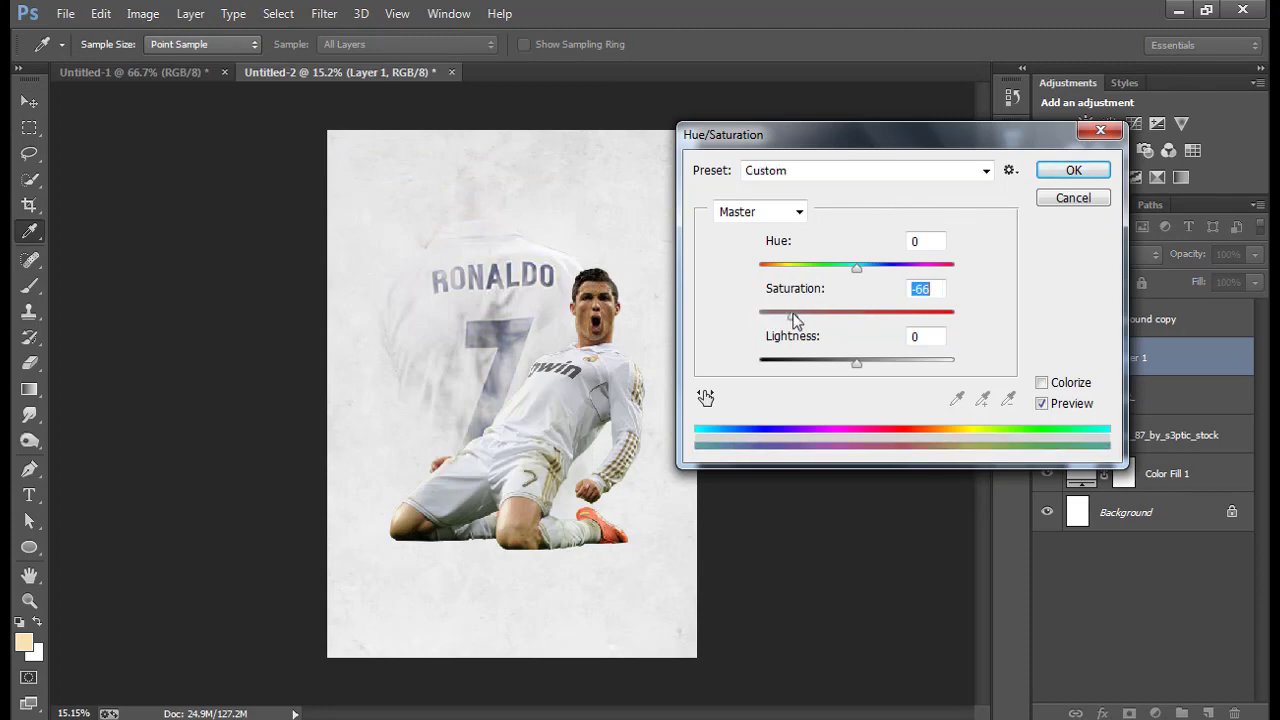
left_click(1073, 170)
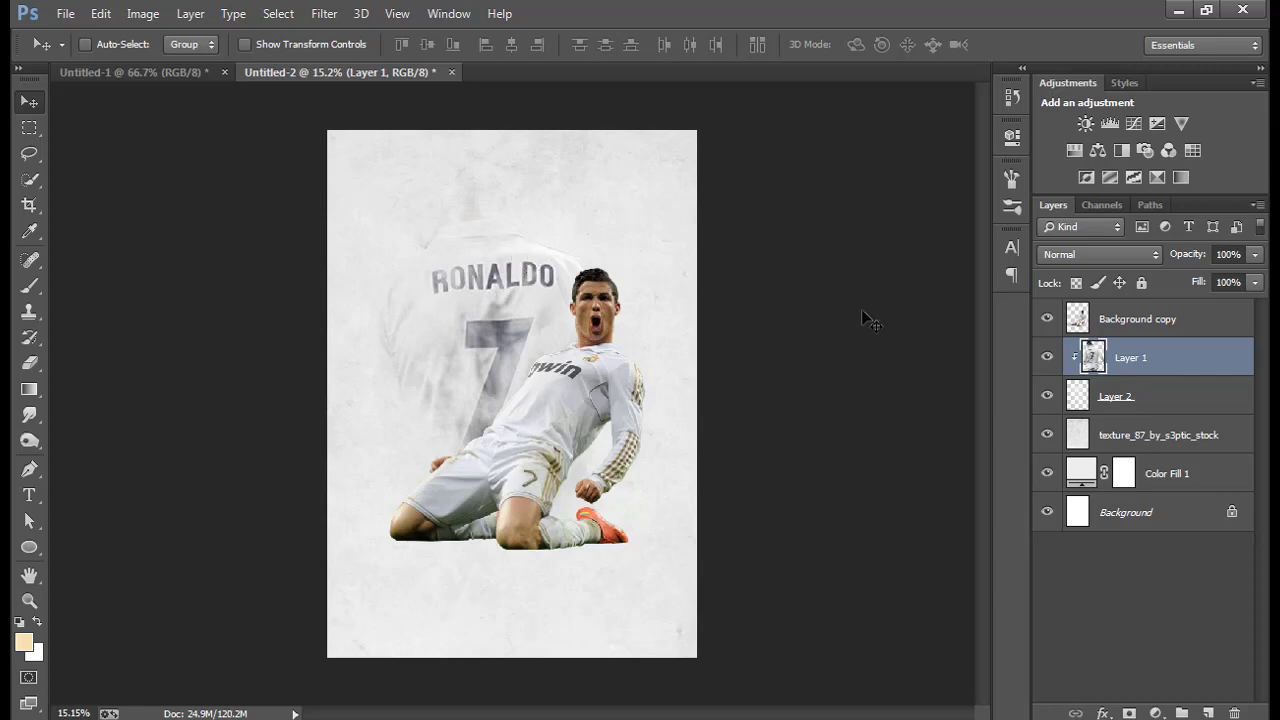
Add a layer mask to the back photo and fade its top with a small soft black brush.
left_click(1129, 713)
key("b")
key("d")
key("x")
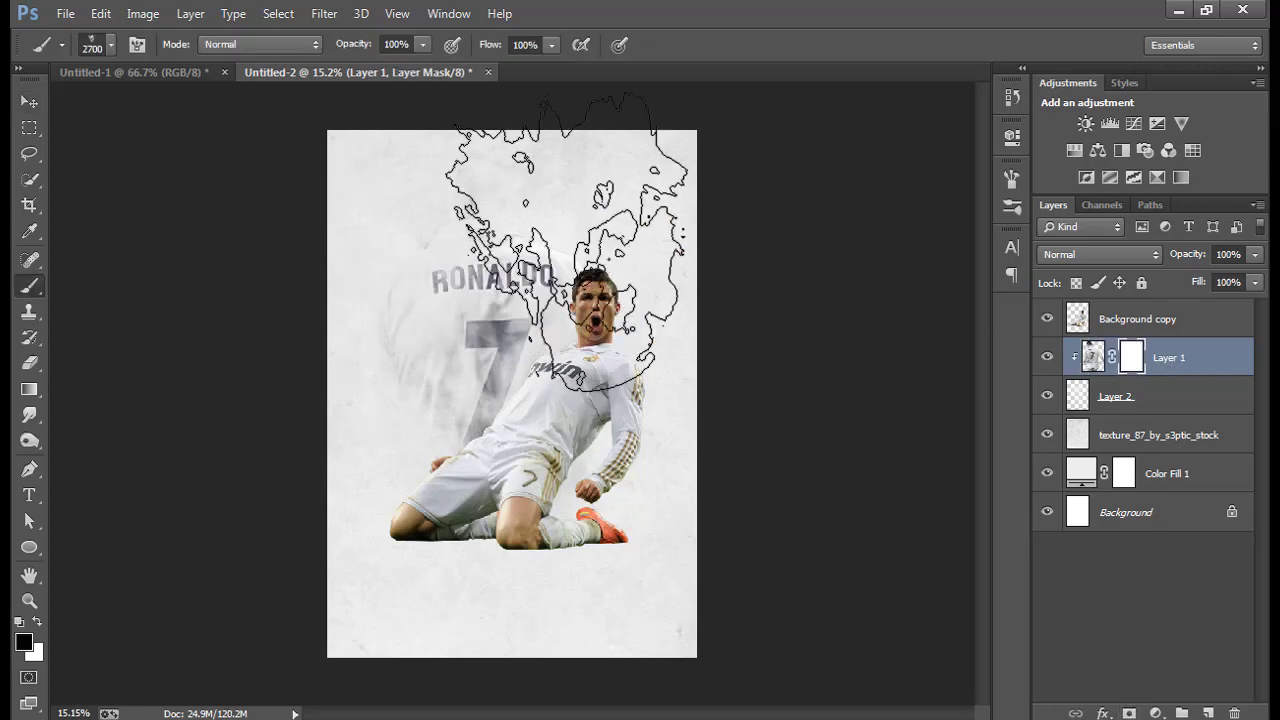
right_click(612, 214)
left_click_drag(946, 604, 946, 345)
left_click(843, 363)
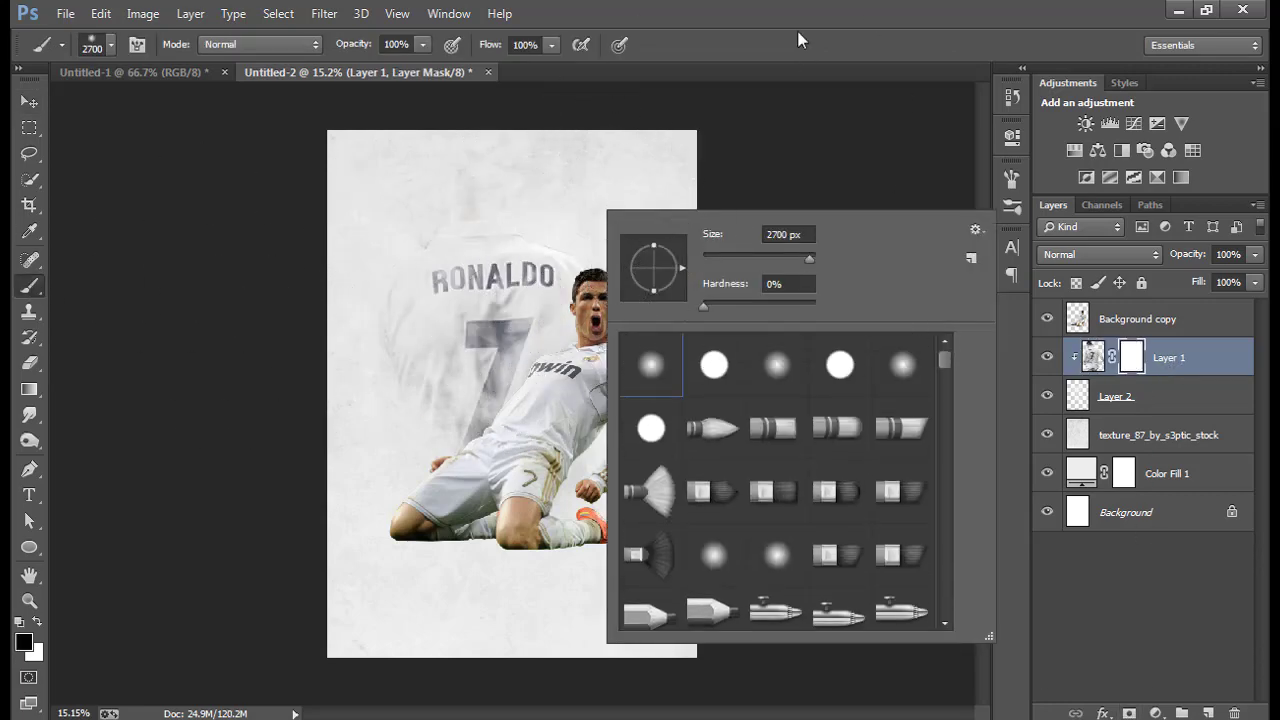
left_click_drag(731, 257, 712, 257)
key("Return")
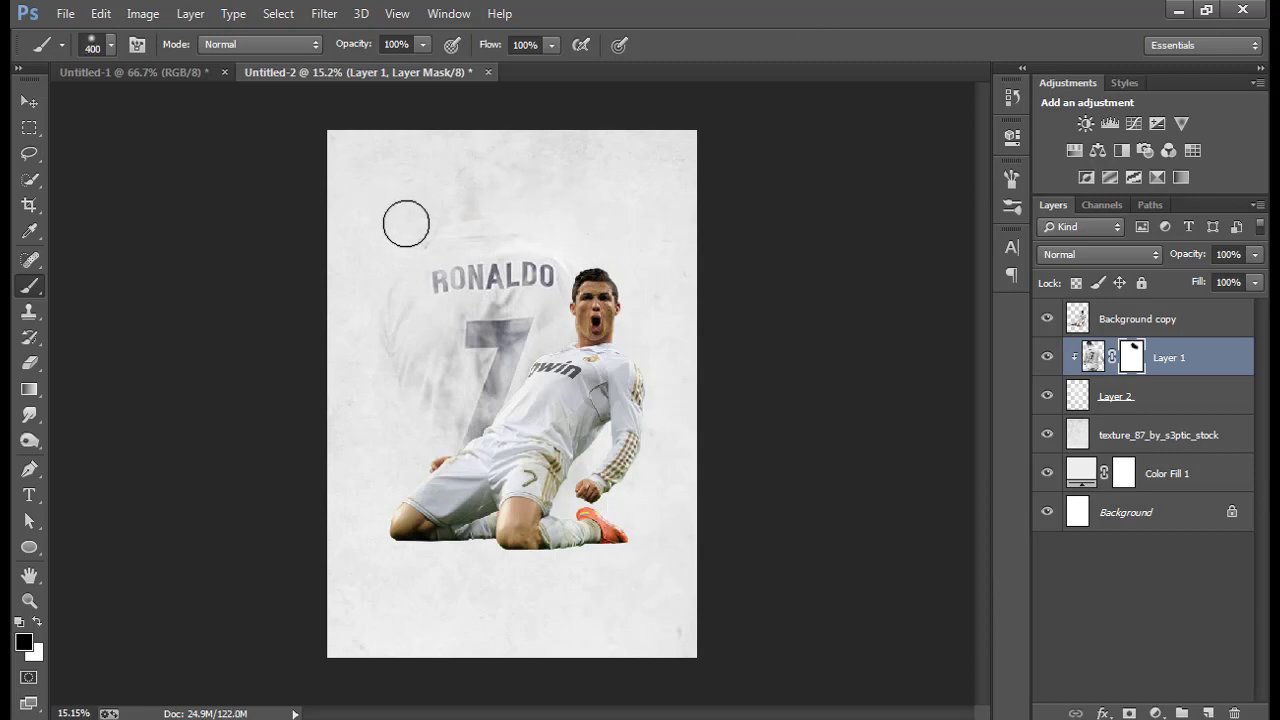
Move the back photo and the glow layer together slightly down and right.
key("v")
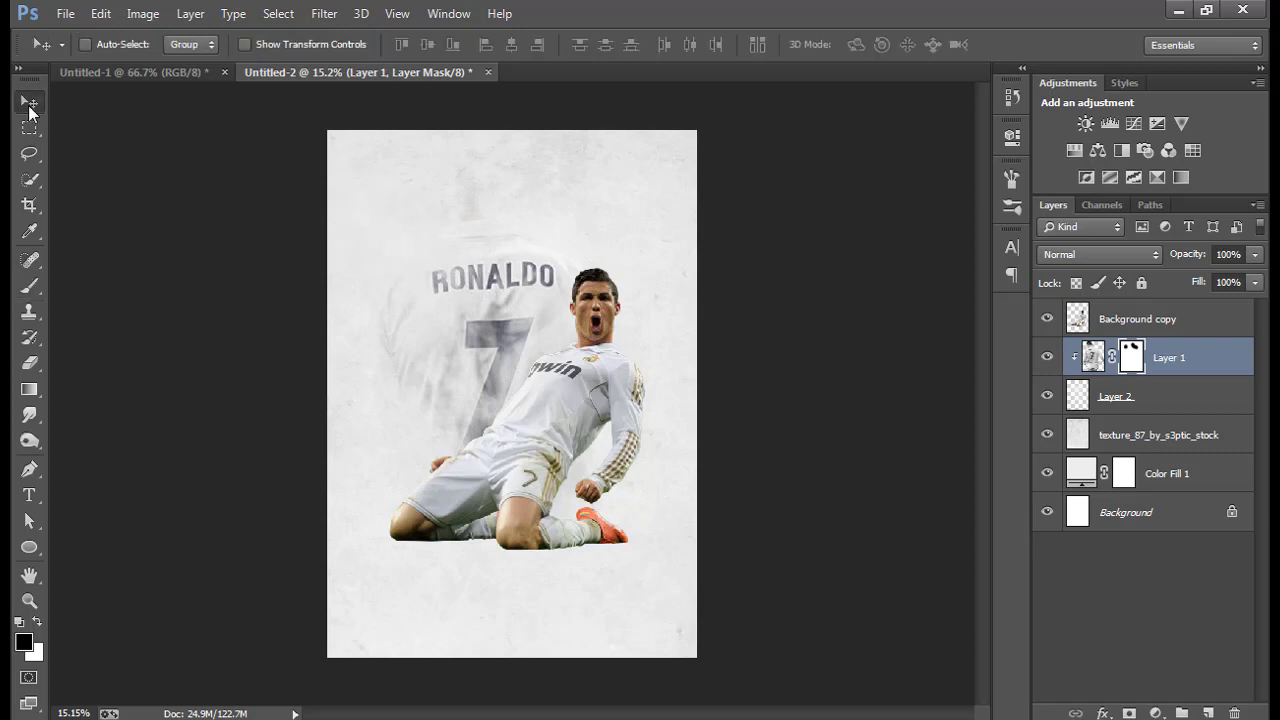
scroll(414, 357, "down", 2)
scroll(483, 373, "up", 2)
key("ctrl+2")
left_click(1161, 397, "shift")
left_click_drag(838, 445, 848, 451)
left_click(1131, 322)
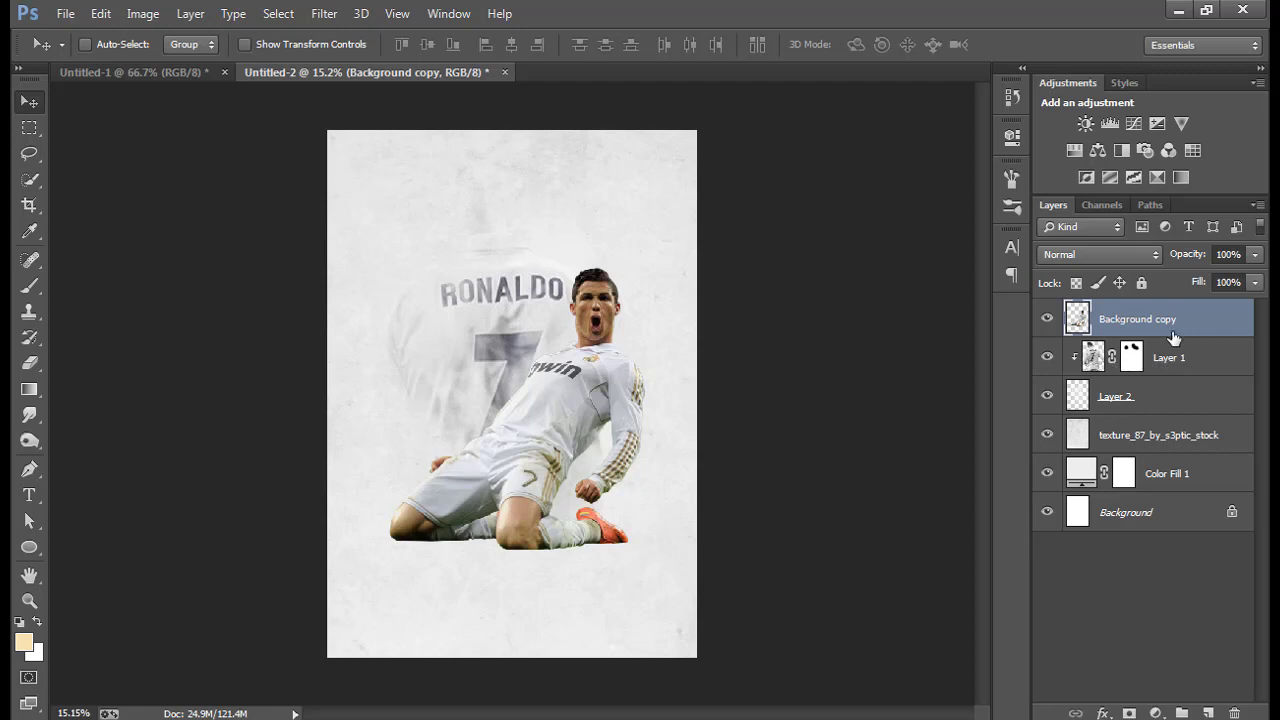
Clip a Saturation -55 Hue/Saturation adjustment to the kneeling player's Background copy layer.
left_click(1158, 712)
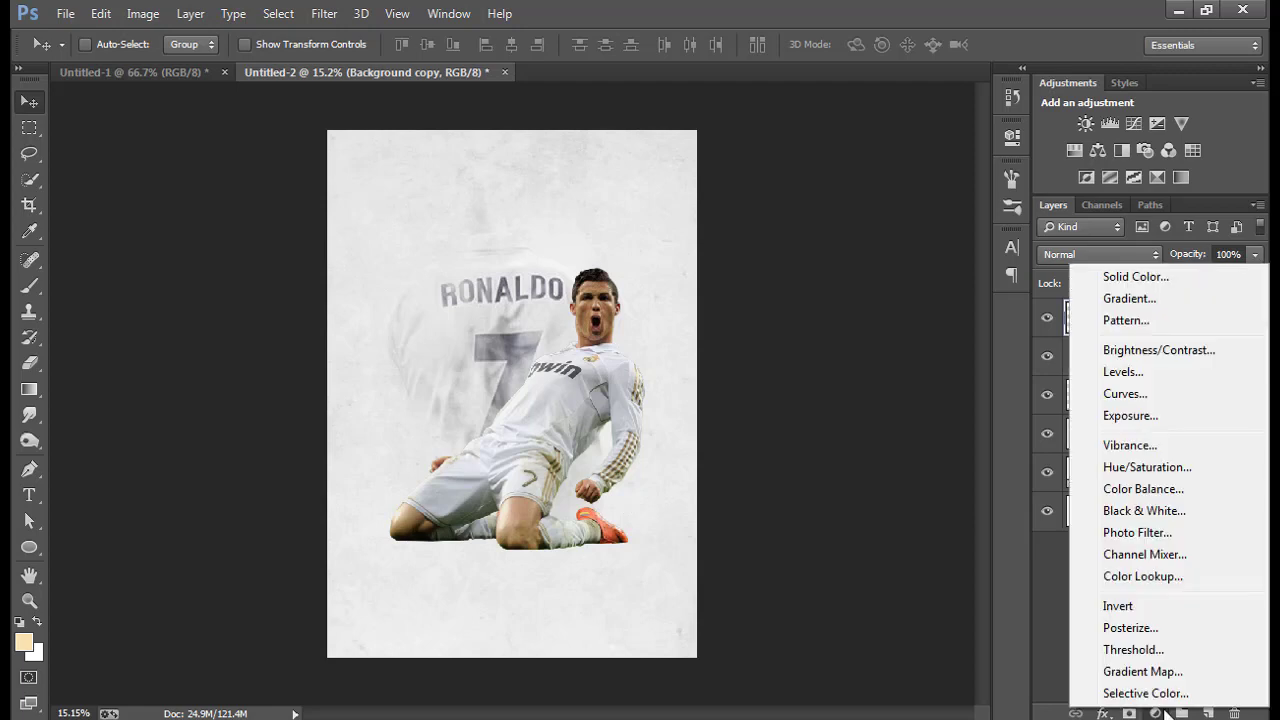
left_click(1163, 467)
type("-")
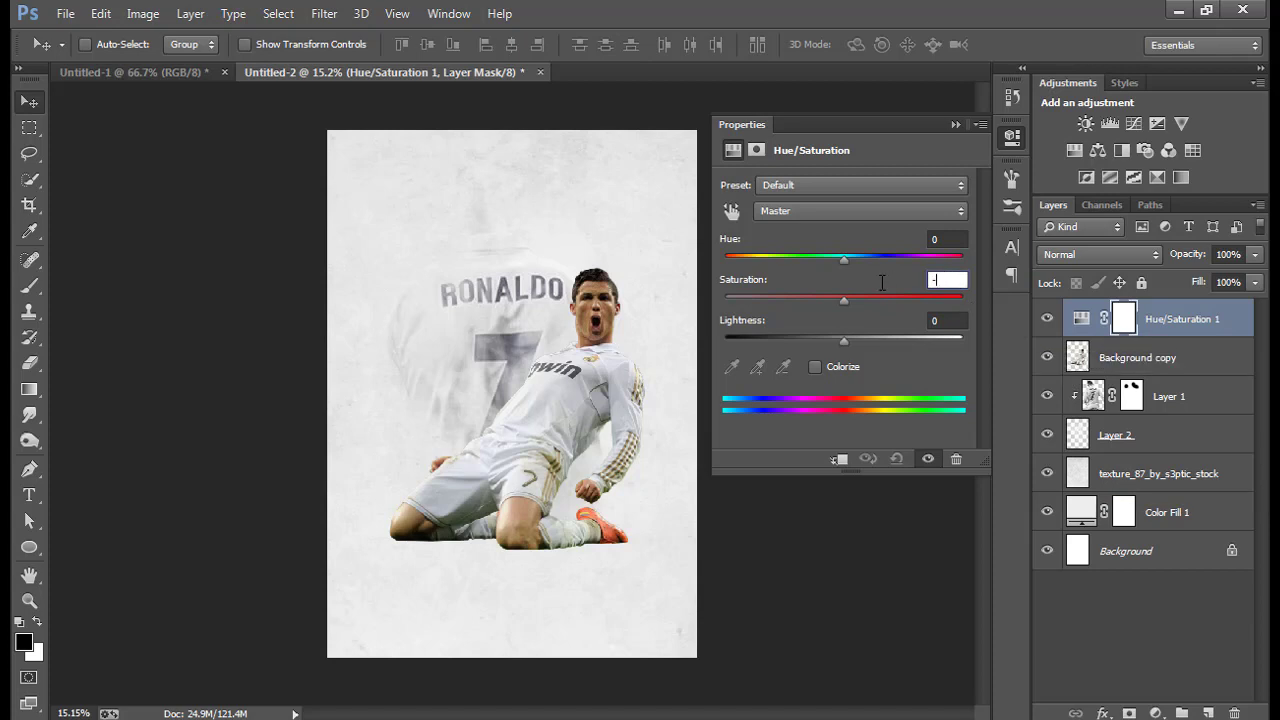
type("55")
left_click(955, 125)
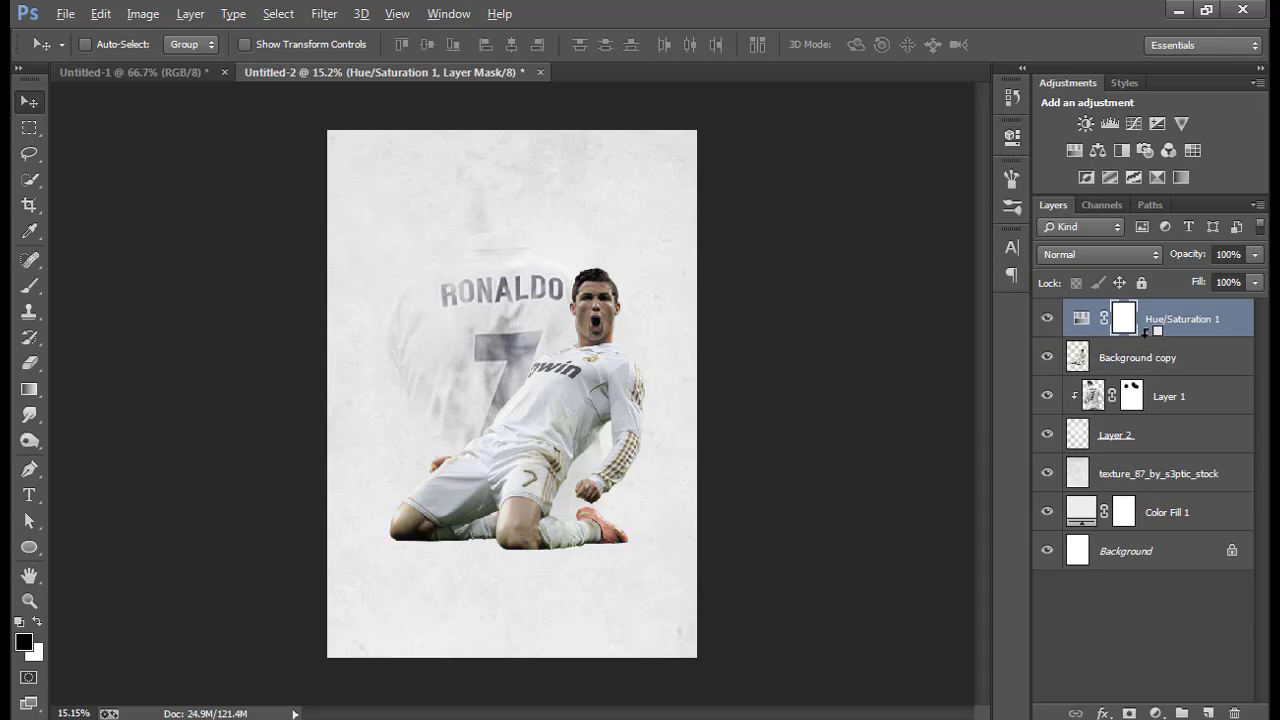
left_click(1145, 333, "alt")
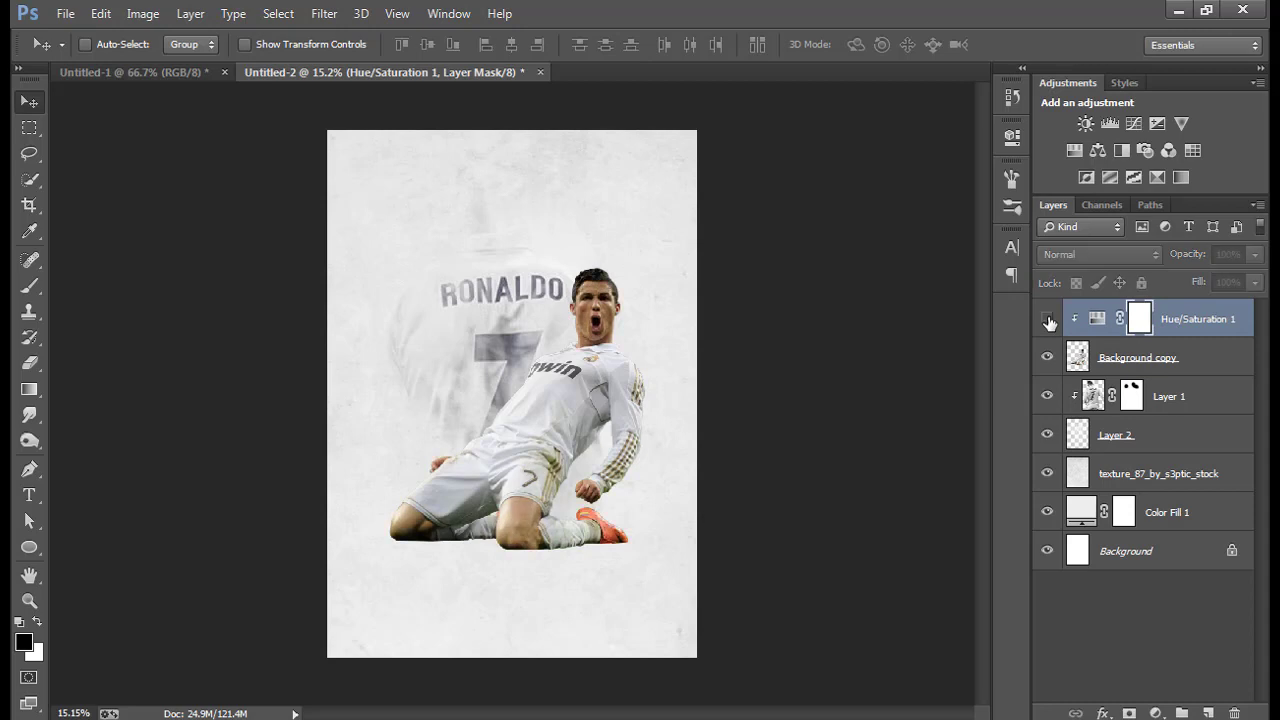
scroll(418, 383, "down", 1)
Add Layer 3 above Background copy, fill it with 50% Gray, and set it to Overlay.
left_click(1125, 365)
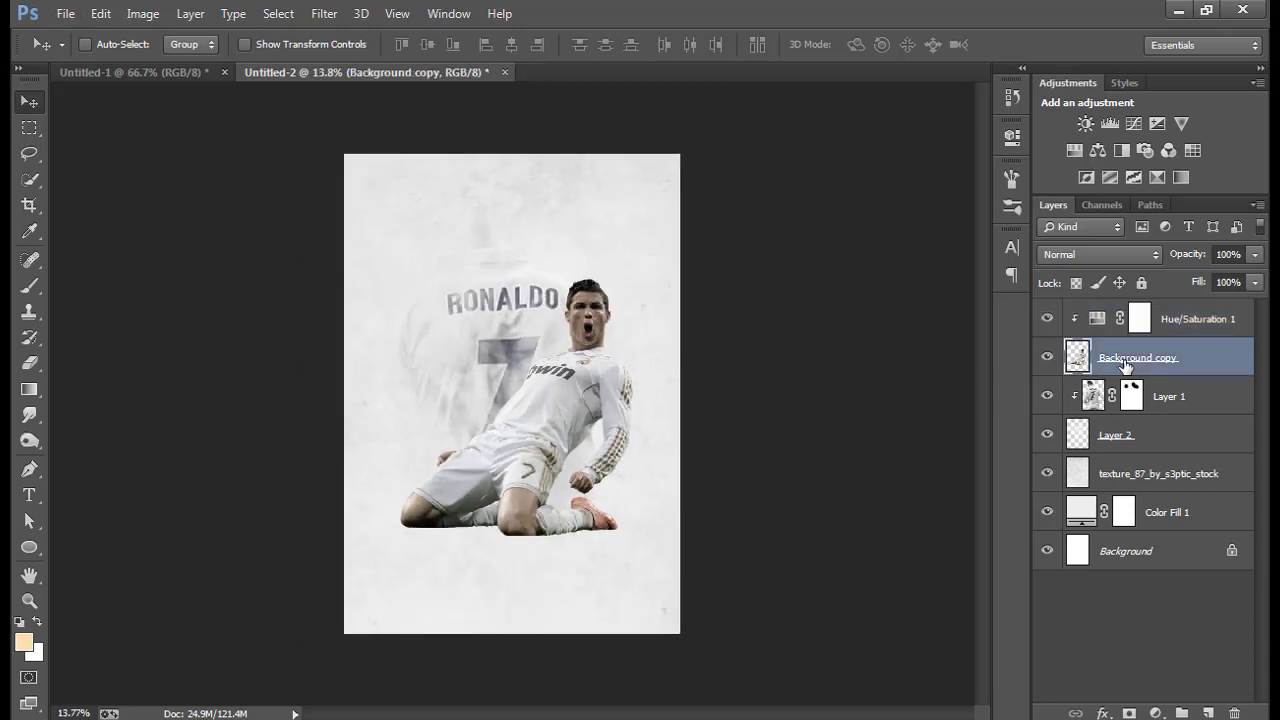
left_click(1208, 712)
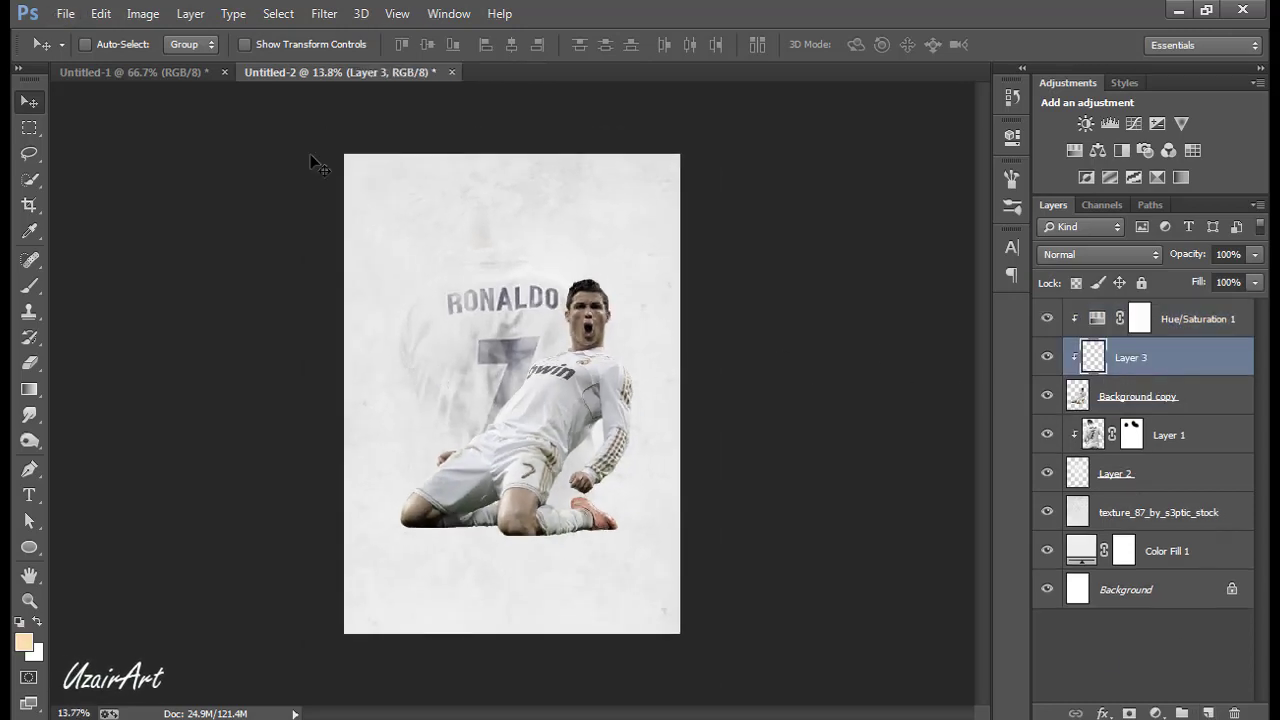
left_click(143, 14)
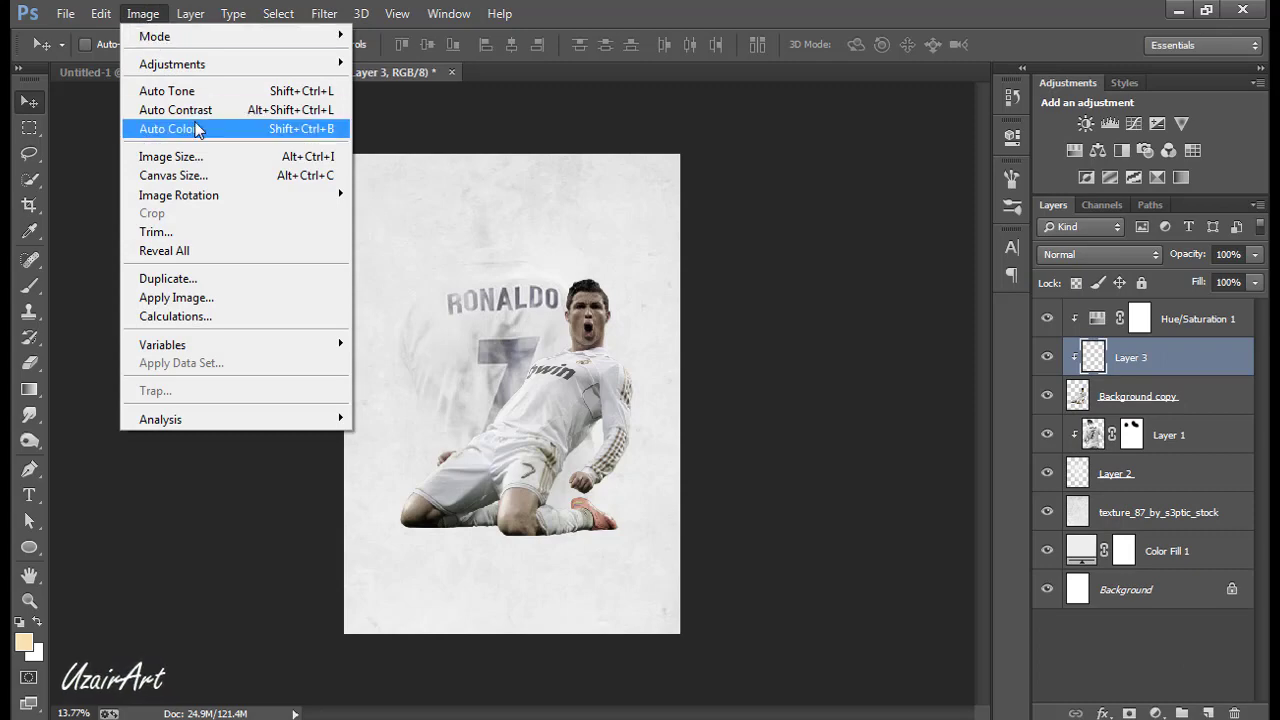
left_click(196, 274)
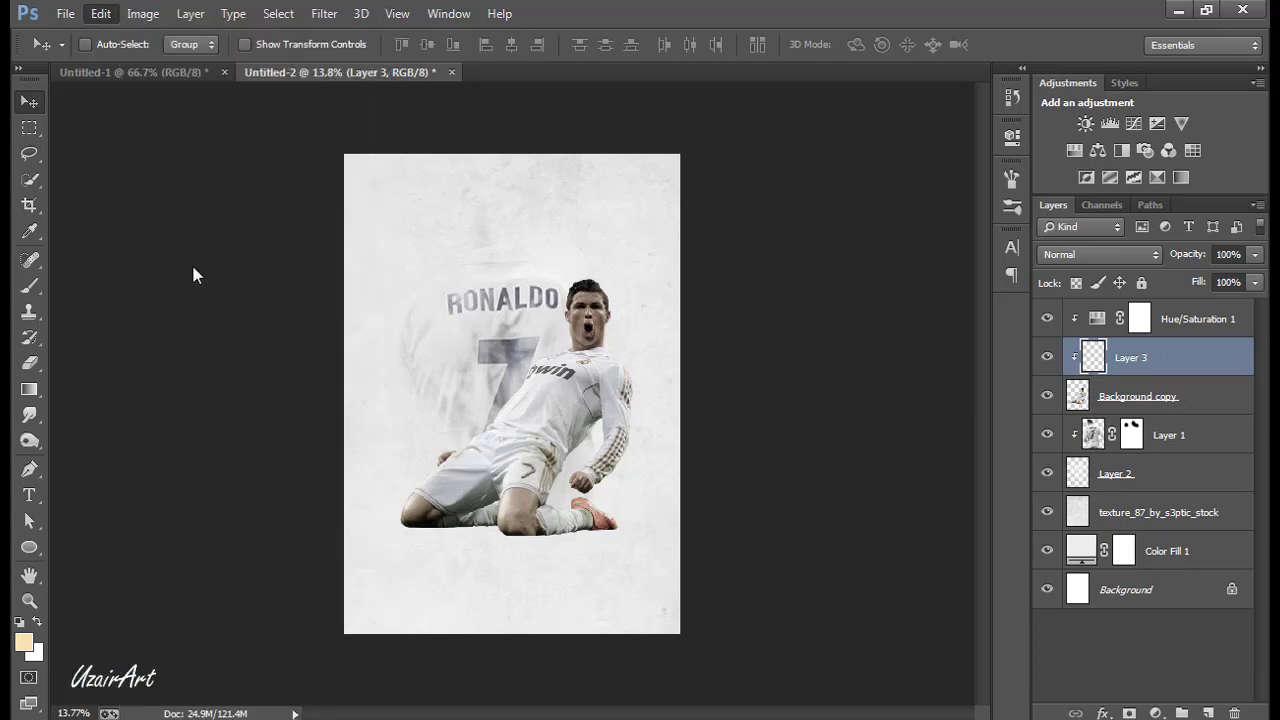
left_click(680, 220)
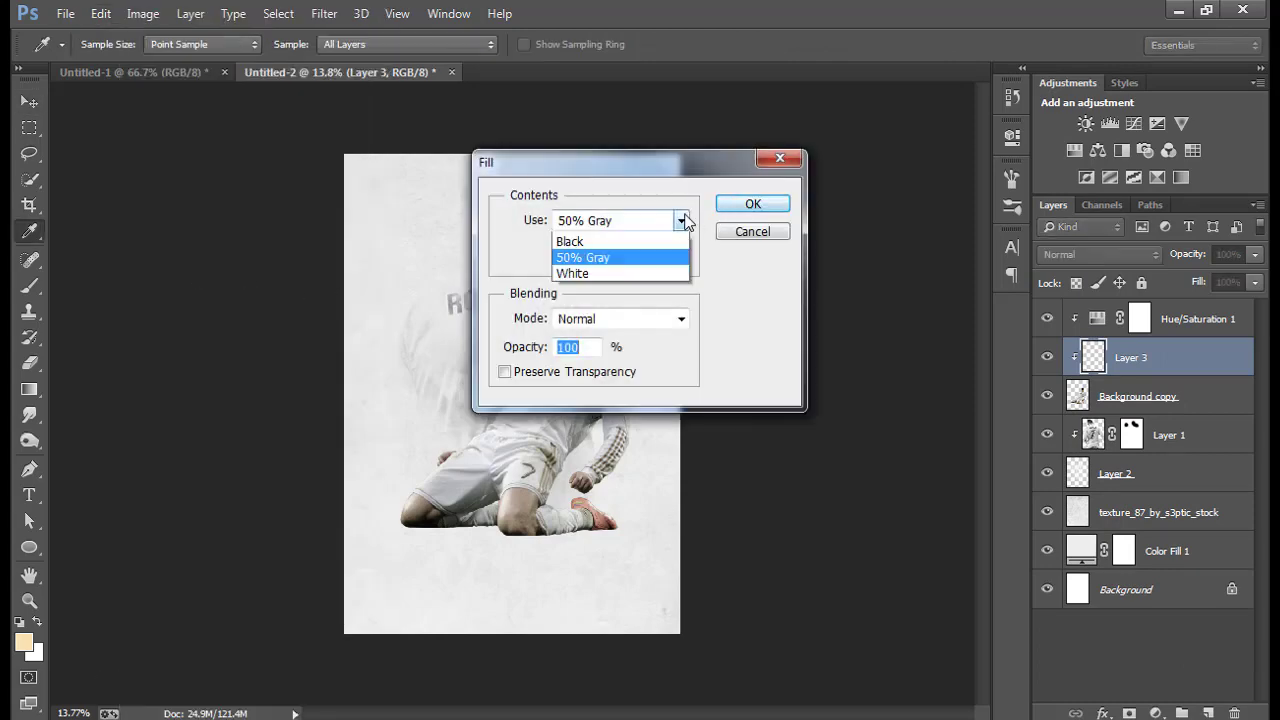
left_click(625, 378)
left_click(737, 205)
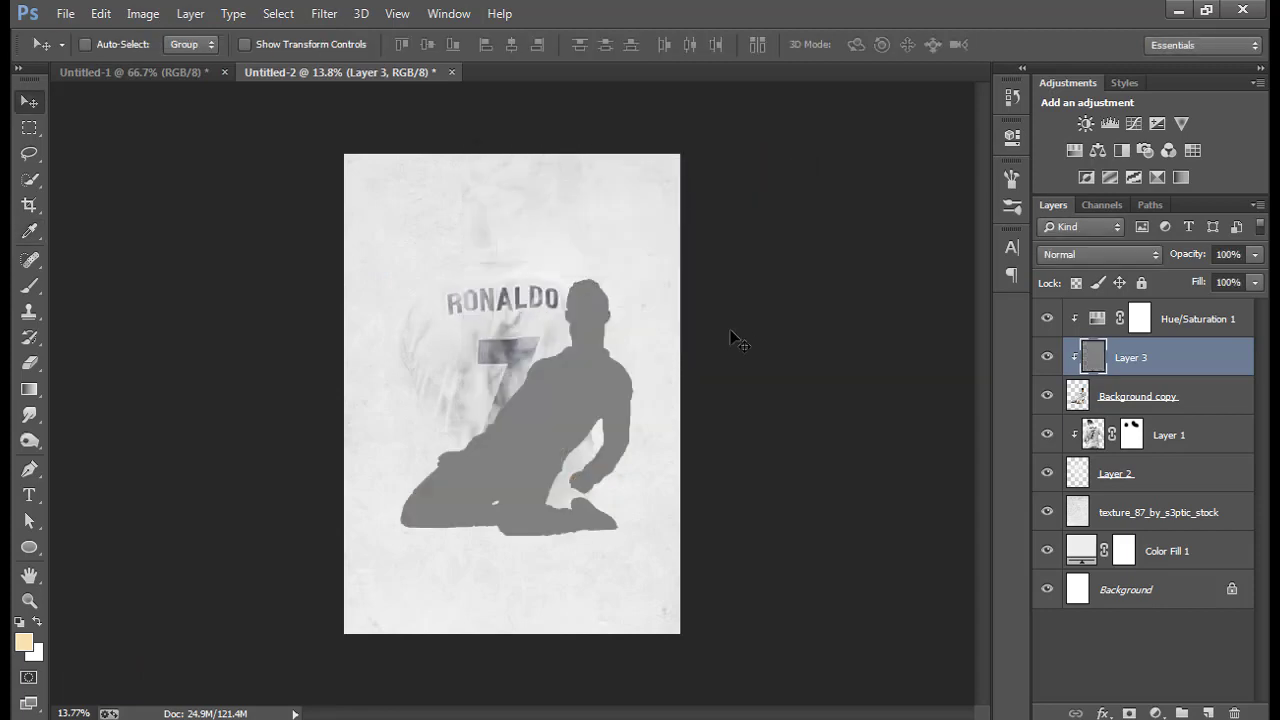
left_click(1085, 255)
left_click(1084, 245)
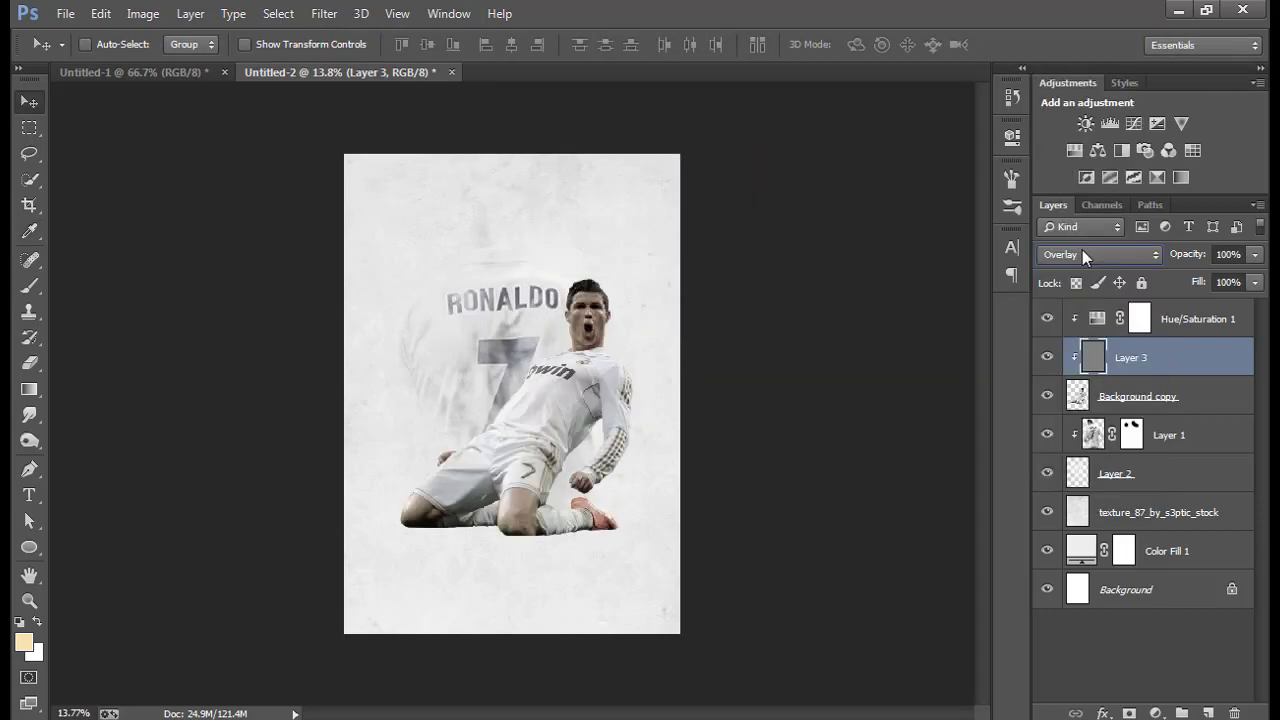
Burn darker shadows into the player's kit folds with brush sizes 40, then 20.
key("o")
scroll(595, 406, "up", 5)
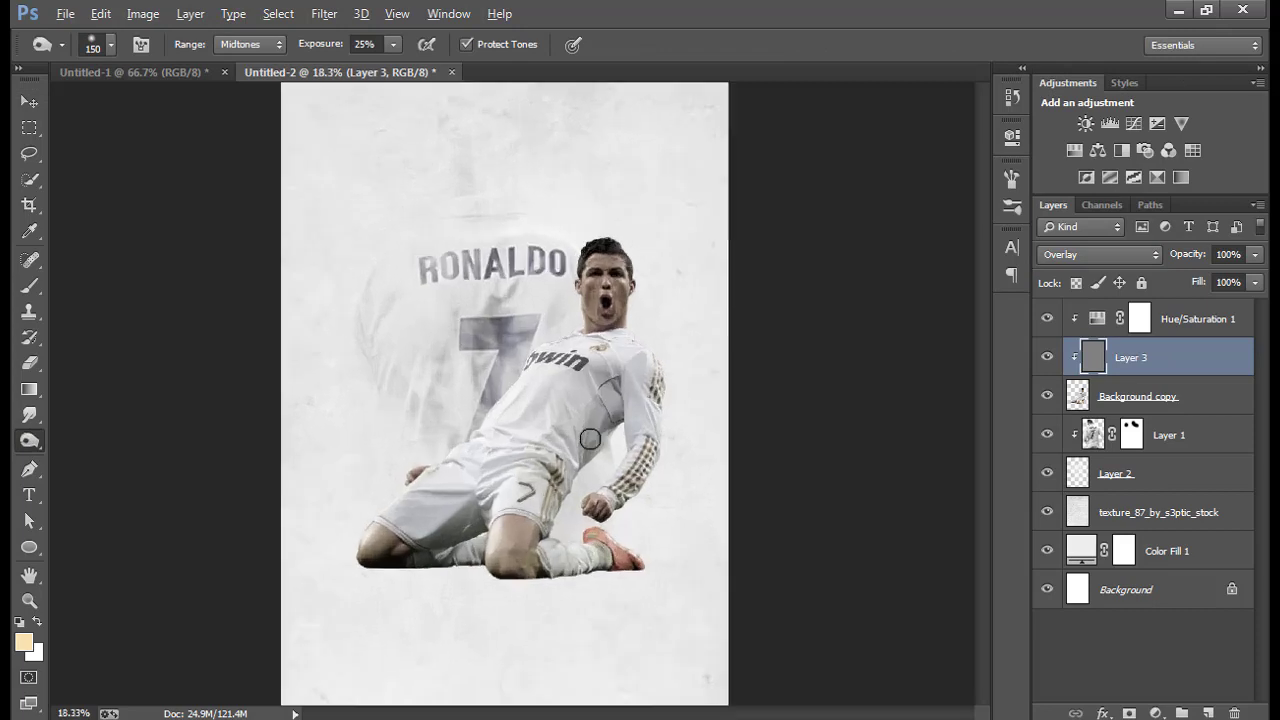
key("bracketleft")
key("bracketleft")
key("bracketleft")
key("bracketleft")
key("bracketleft")
key("bracketleft")
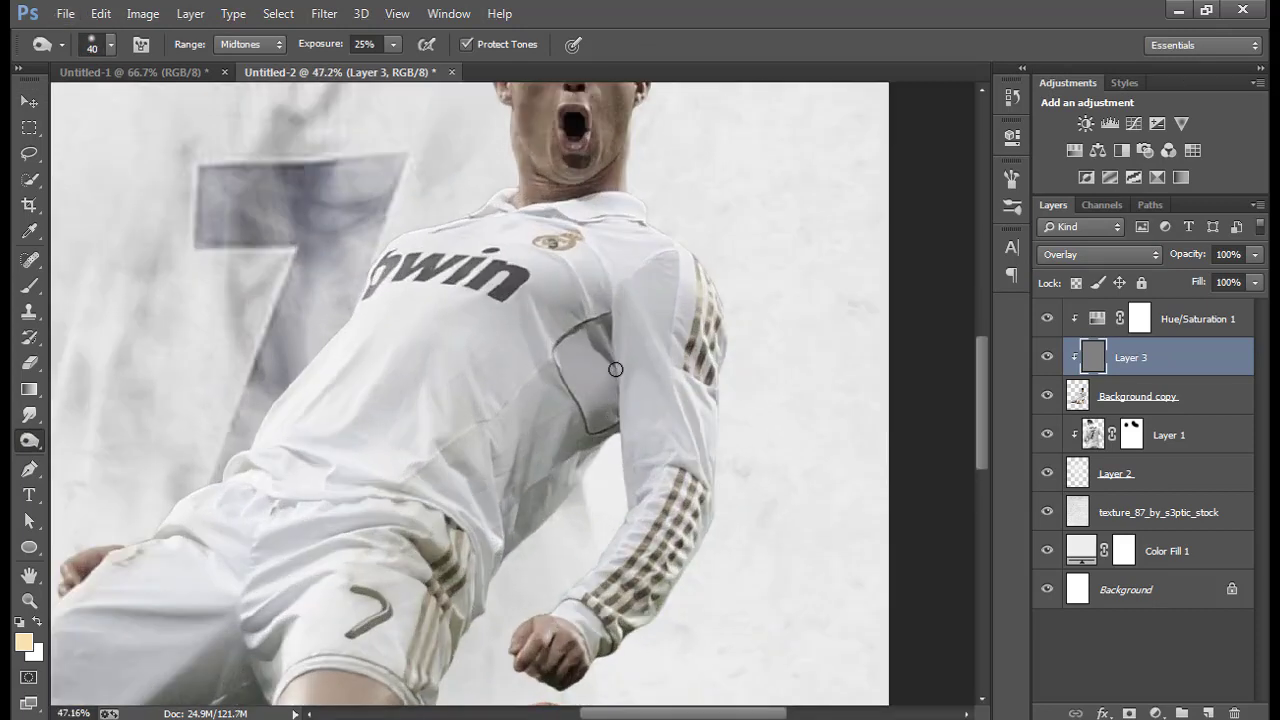
scroll(608, 371, "down", 1)
scroll(609, 495, "down", 1)
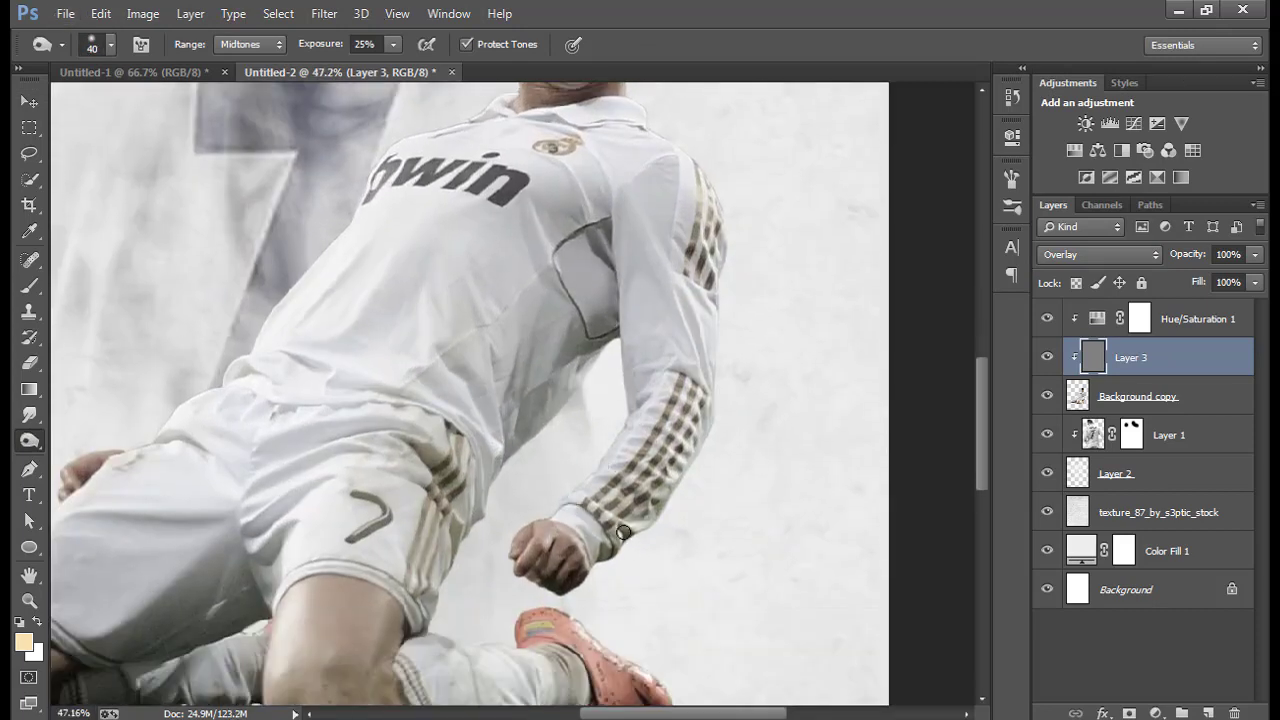
scroll(448, 497, "down", 4)
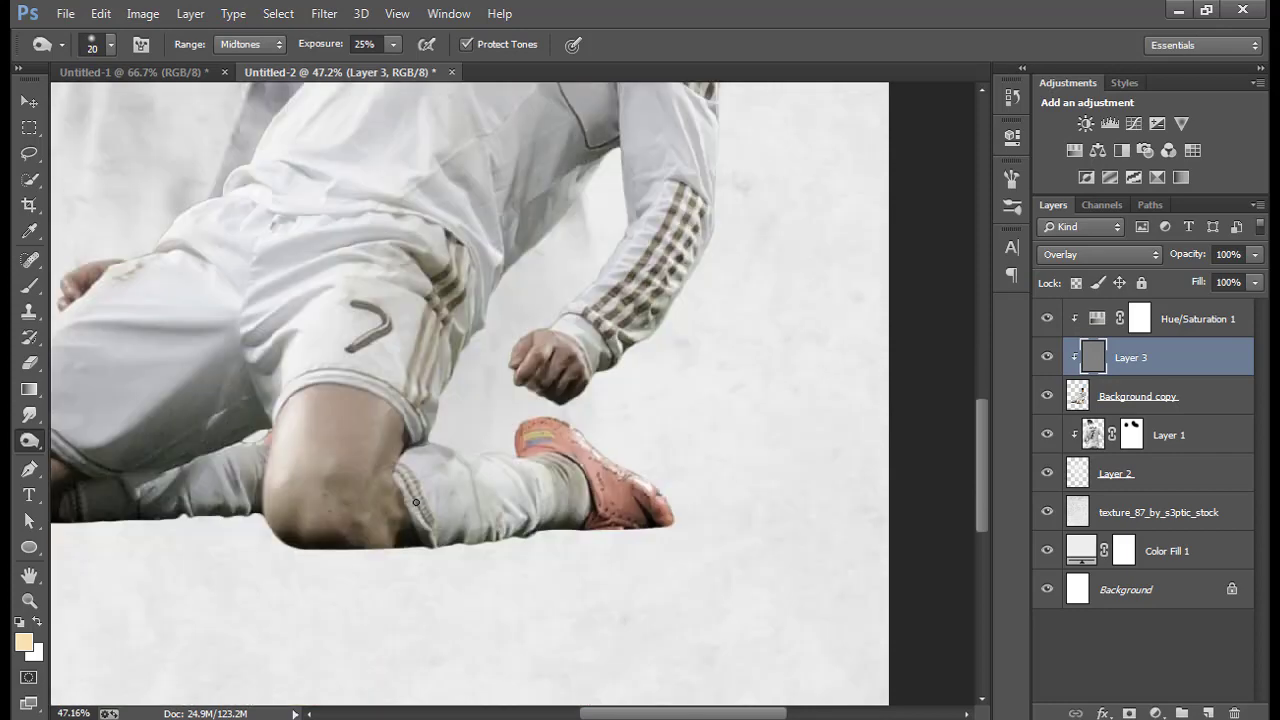
scroll(440, 470, "up", 2, "alt")
key("bracketleft")
scroll(440, 440, "up", 1)
scroll(437, 411, "up", 2, "alt")
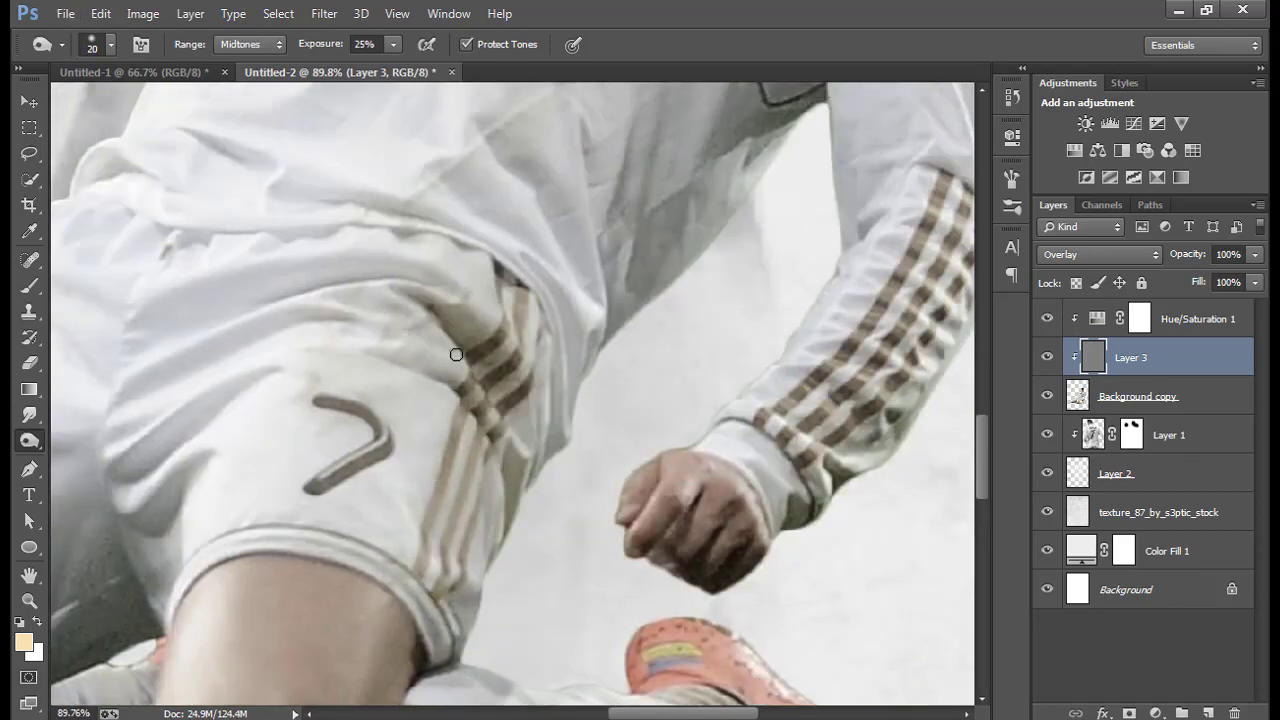
scroll(561, 398, "up", 1)
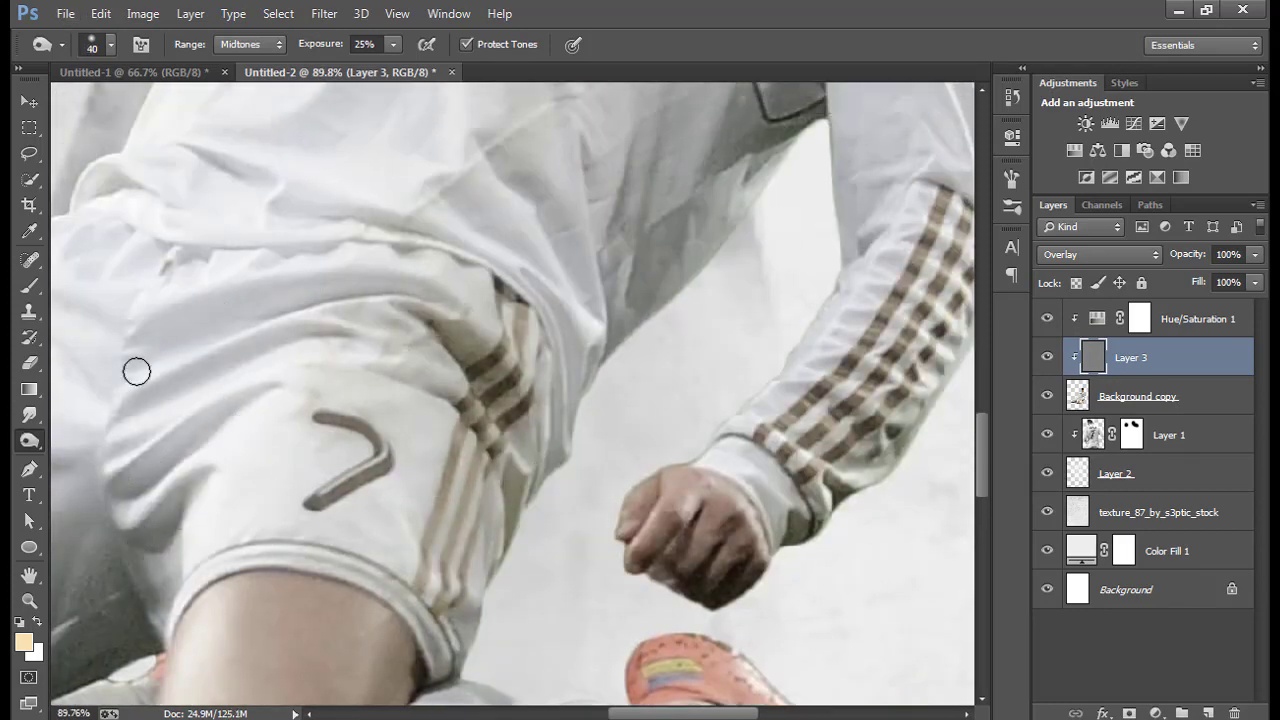
scroll(134, 371, "down", 5, "alt")
scroll(353, 524, "up", 4, "alt")
Keep burning shadows on the face and legs, varying the brush between 20 and 40.
key("bracketright")
scroll(353, 524, "up", 1)
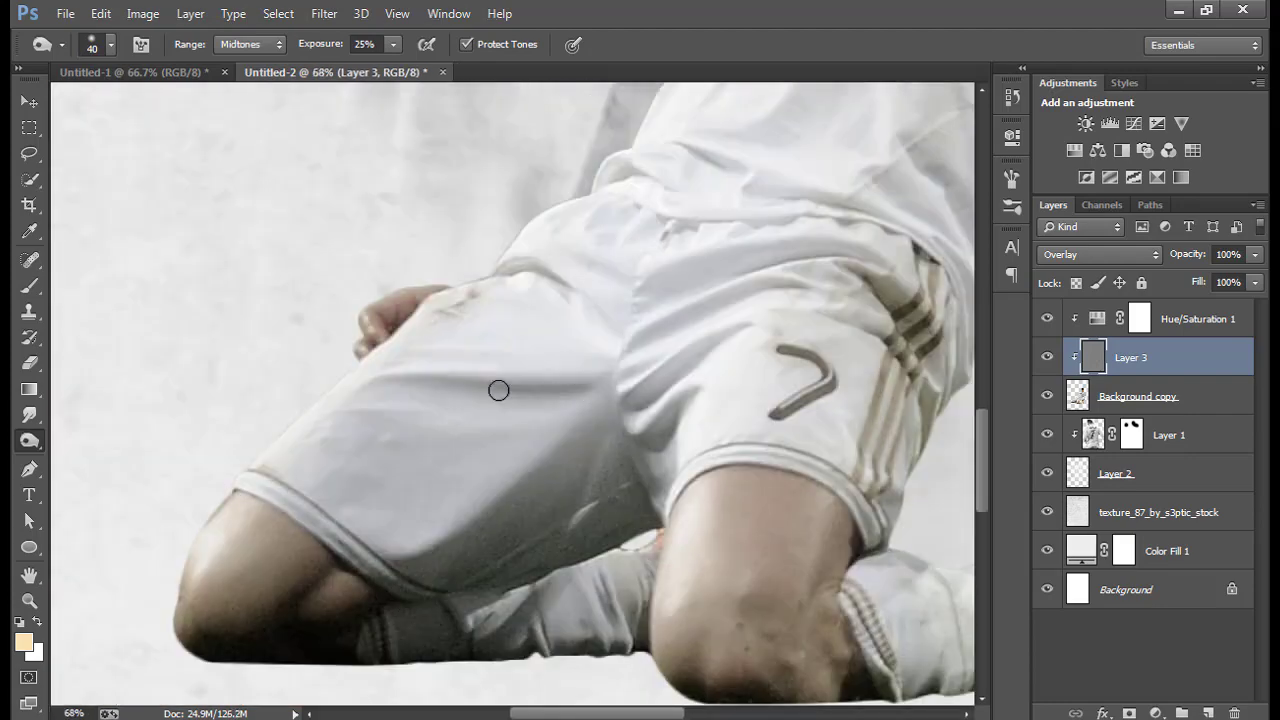
scroll(423, 457, "up", 4)
scroll(675, 393, "down", 1, "alt")
scroll(675, 393, "up", 2, "alt")
scroll(605, 409, "down", 3)
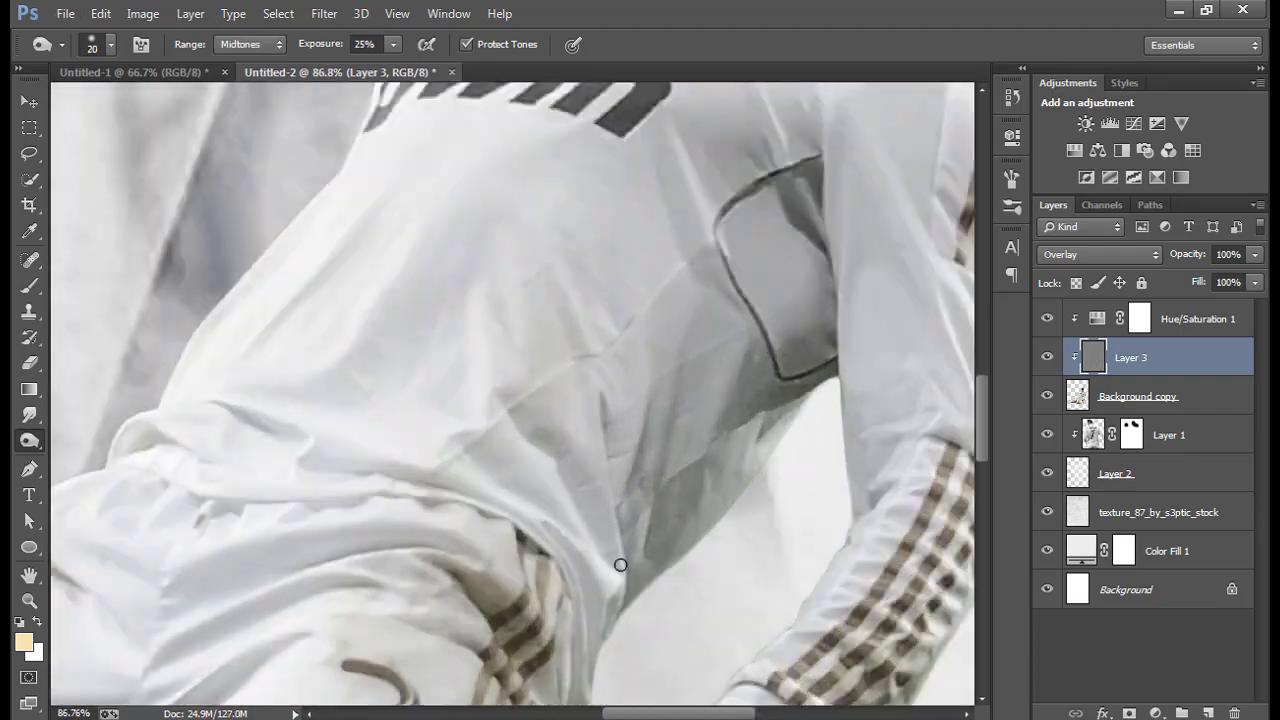
scroll(540, 531, "up", 1)
key("bracketright")
scroll(373, 333, "up", 2)
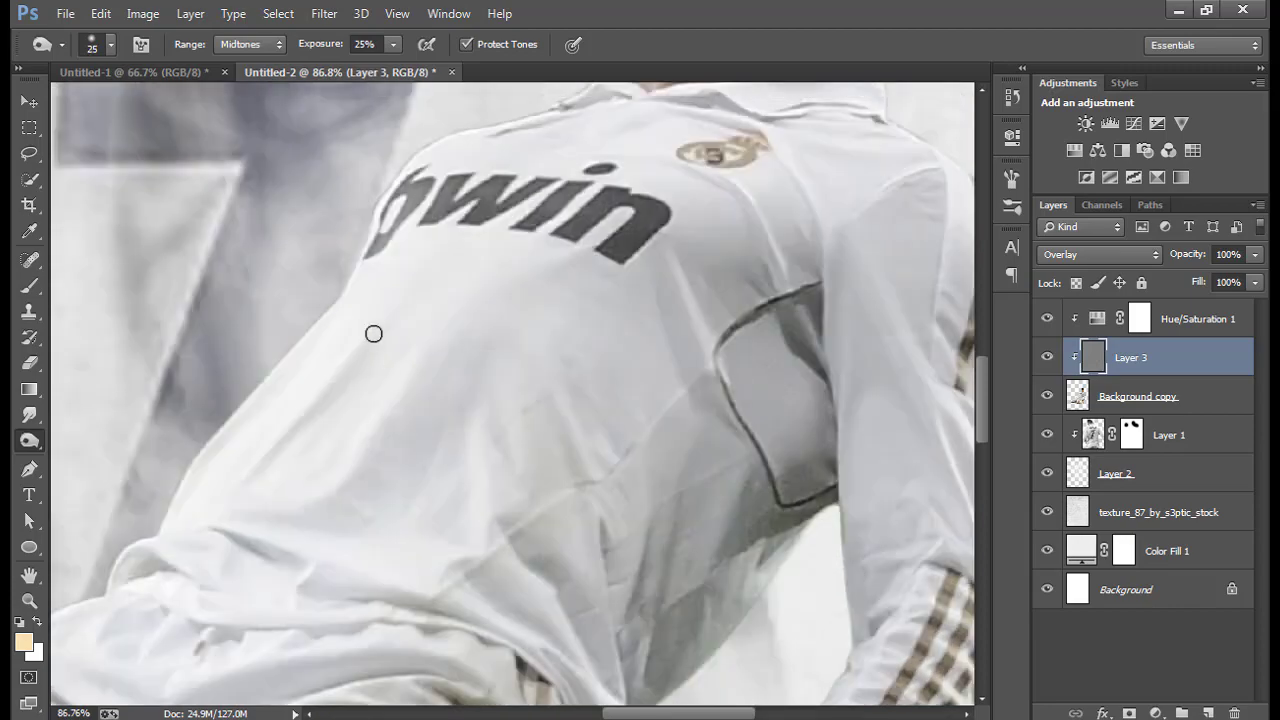
key("bracketleft")
key("bracketleft")
scroll(793, 470, "up", 6)
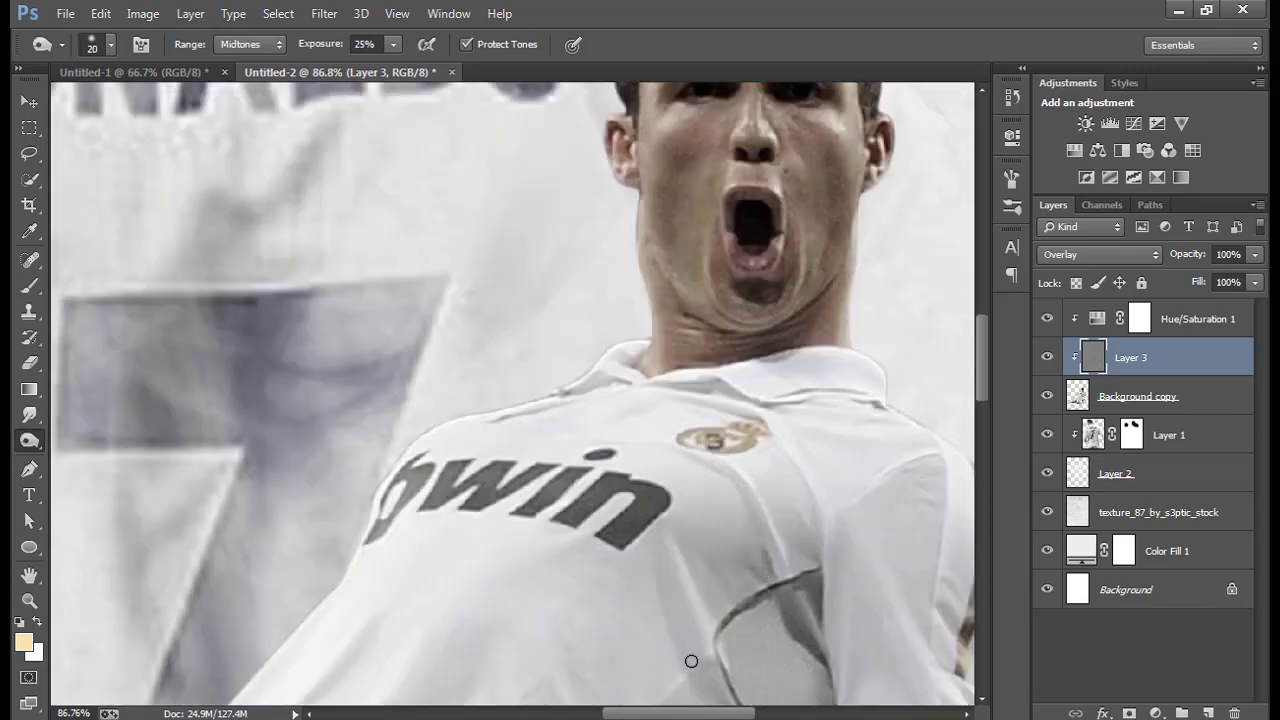
scroll(691, 661, "up", 1)
key("bracketright")
scroll(731, 466, "up", 1)
scroll(740, 450, "up", 2)
scroll(749, 437, "up", 2)
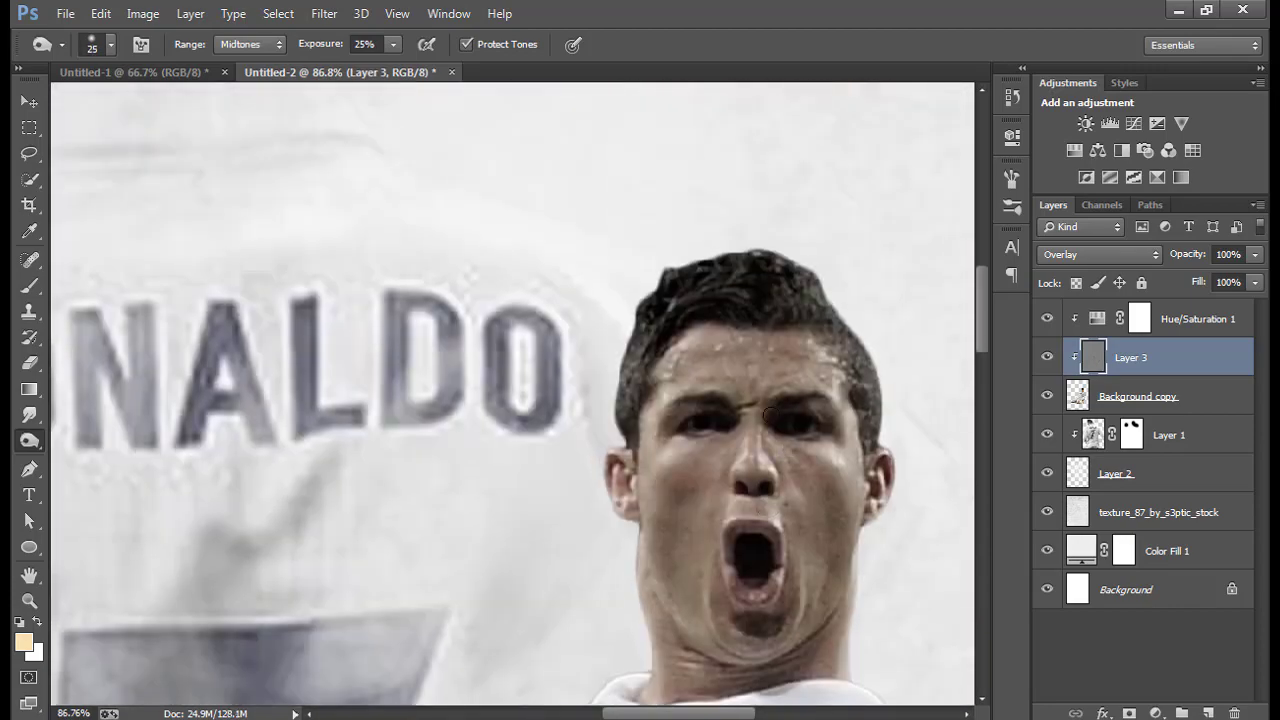
key("bracketright")
scroll(809, 529, "down", 2)
scroll(849, 614, "down", 4)
scroll(838, 654, "up", 4)
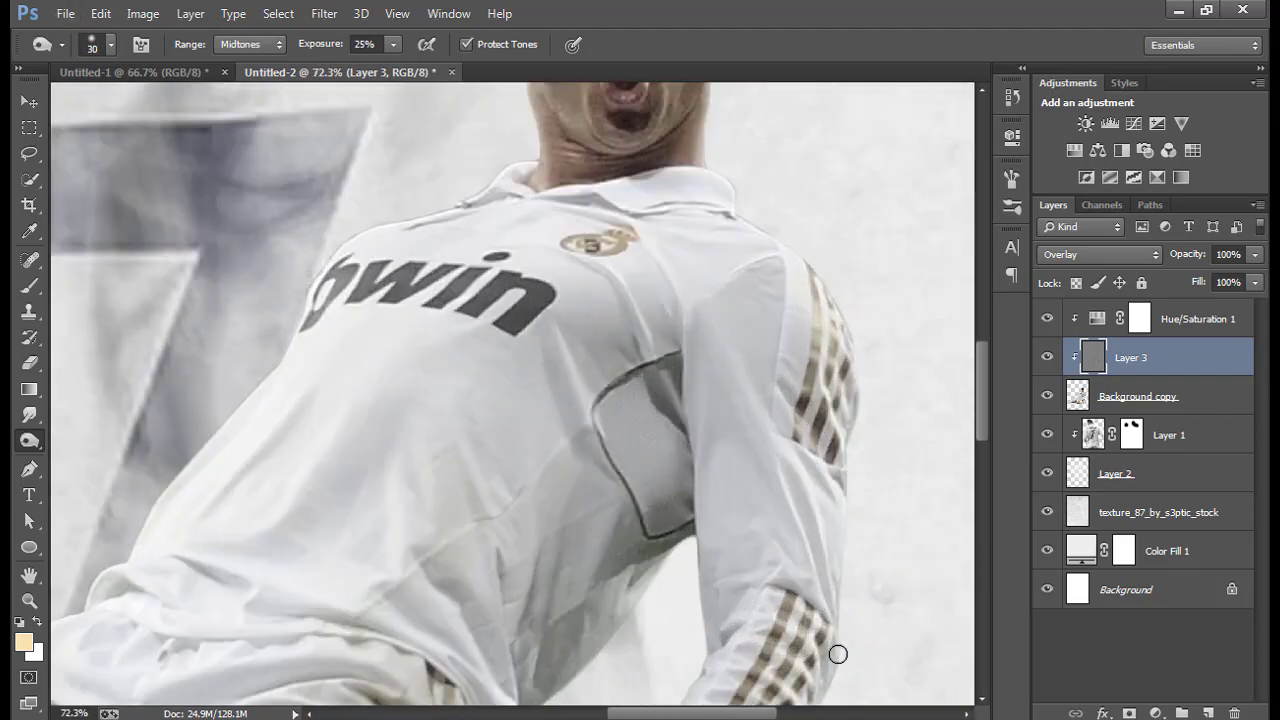
scroll(739, 399, "down", 4)
Dodge brighter highlights onto the player with brush sizes from 45 to 80.
right_click(29, 440)
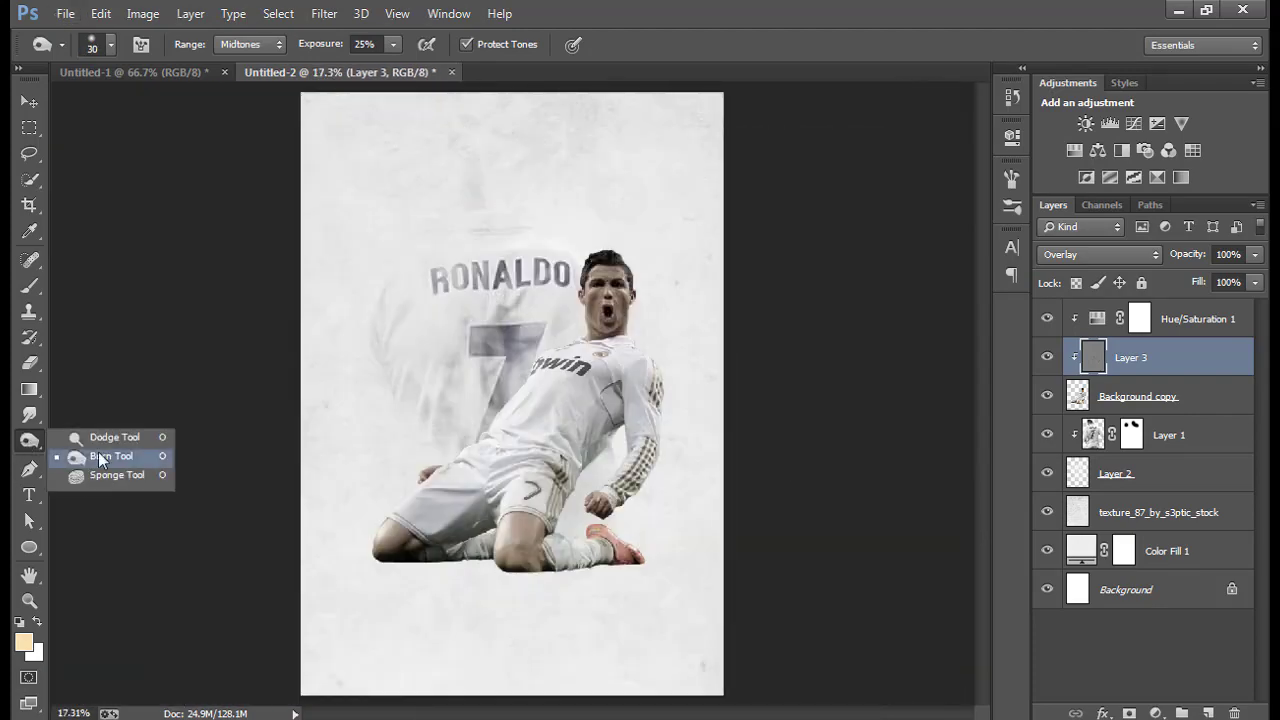
left_click(110, 434)
scroll(474, 580, "up", 2)
scroll(241, 551, "up", 2)
scroll(290, 565, "up", 2)
scroll(330, 580, "up", 3)
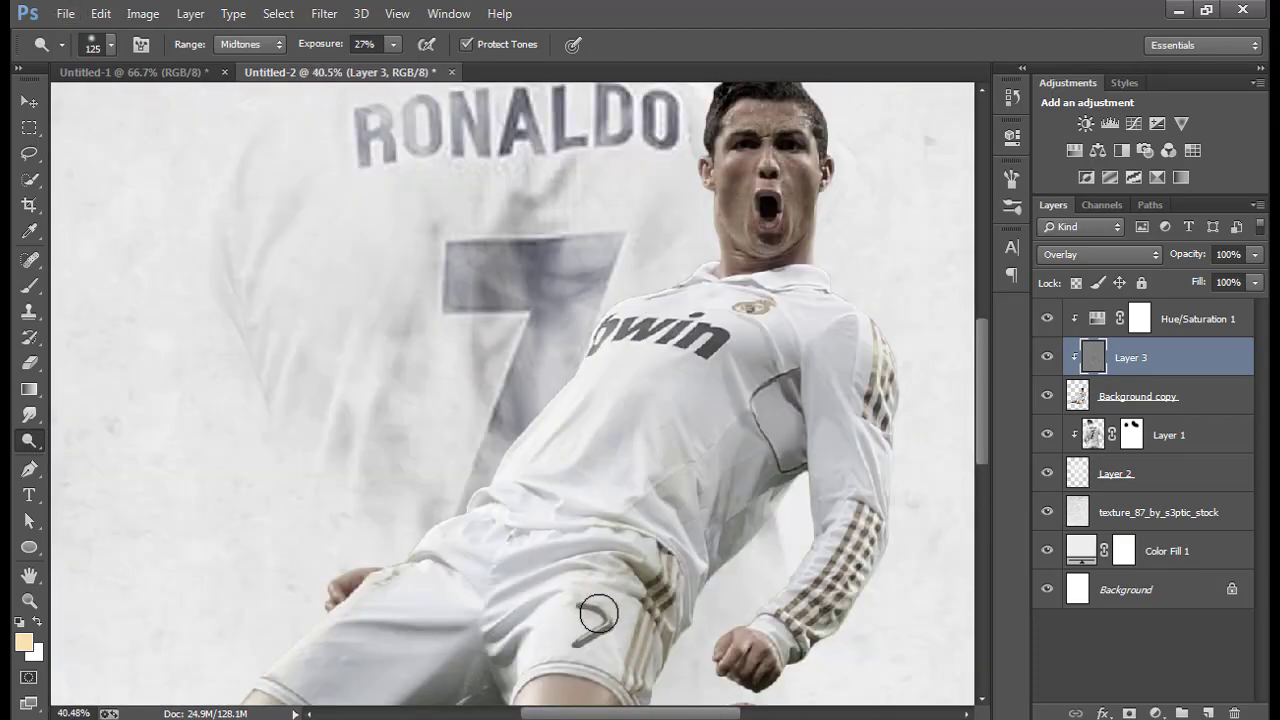
key("bracketleft")
key("bracketleft")
key("bracketleft")
scroll(794, 428, "up", 2)
scroll(794, 428, "up", 2)
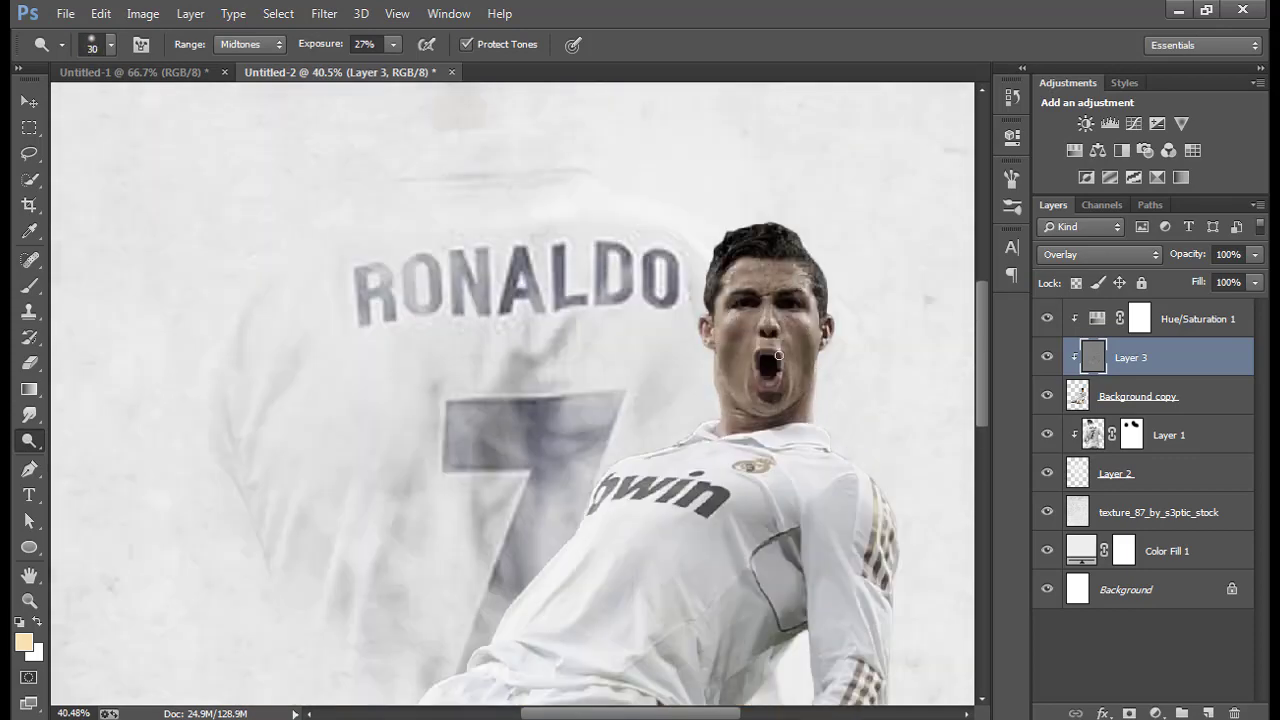
scroll(770, 320, "down", 2)
scroll(740, 380, "down", 1)
scroll(700, 430, "down", 2)
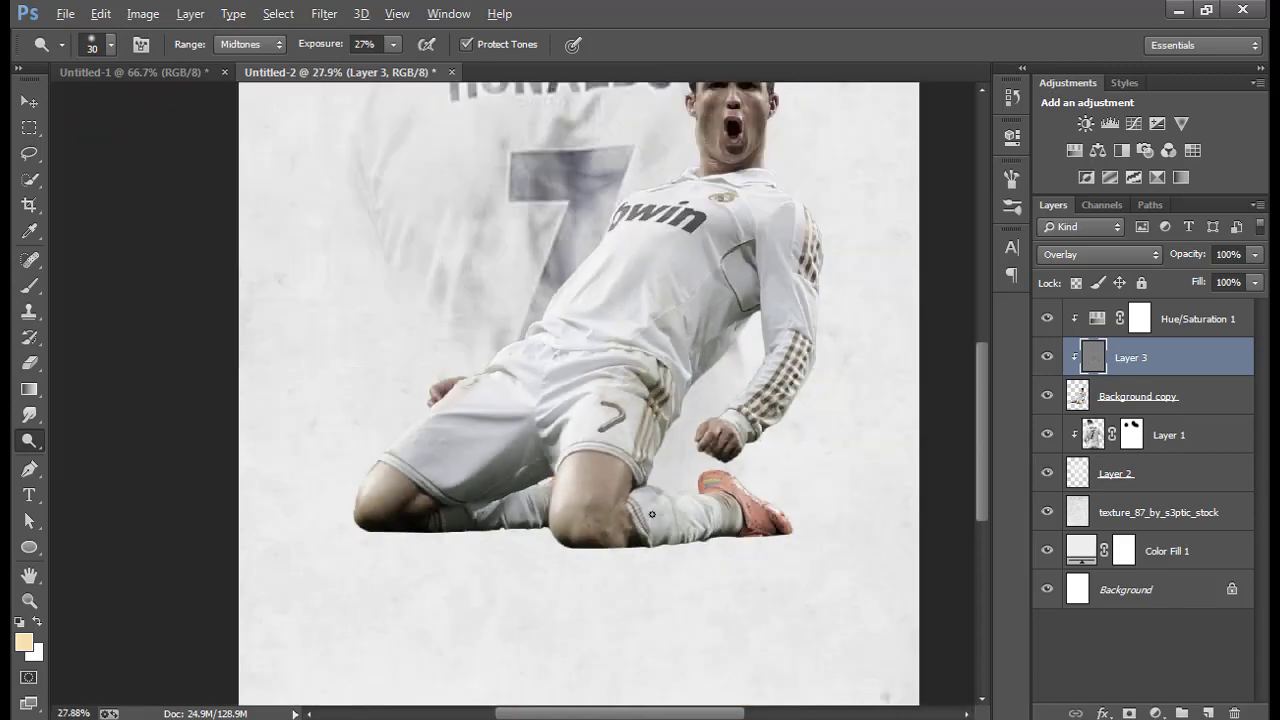
scroll(659, 469, "up", 2)
key("bracketright")
key("bracketright")
key("bracketright")
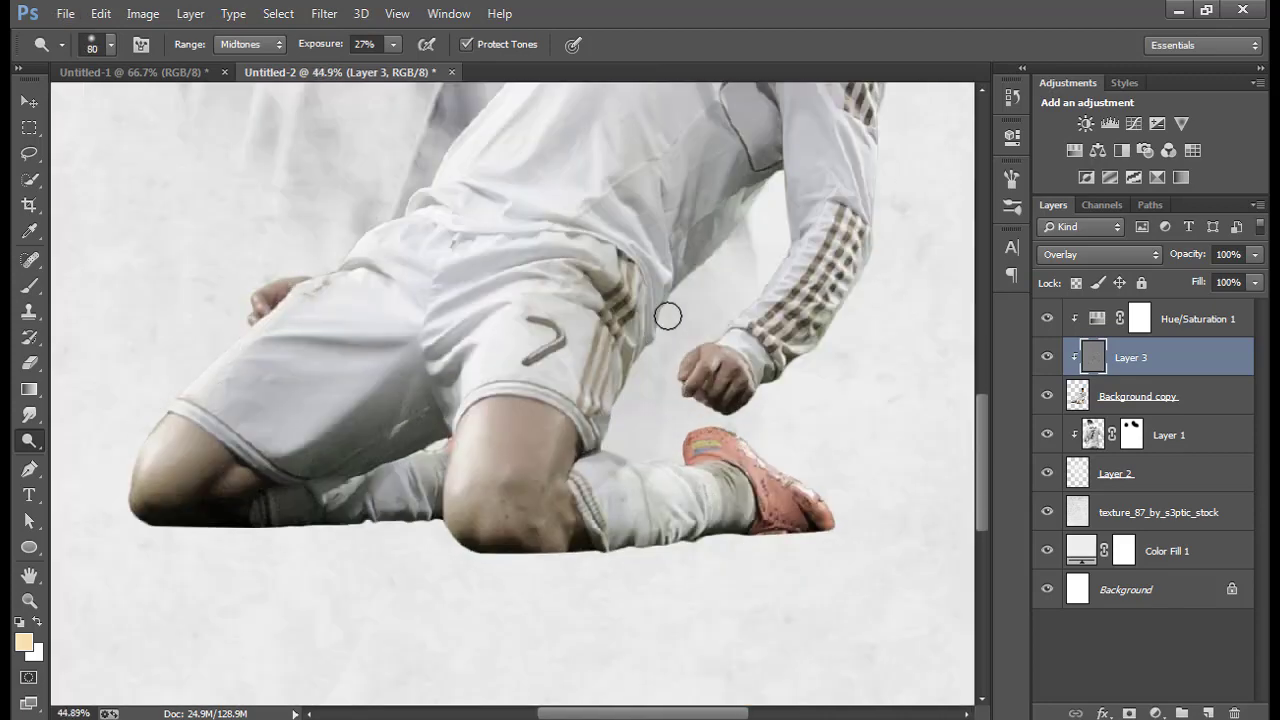
scroll(860, 371, "down", 2)
scroll(860, 371, "down", 2)
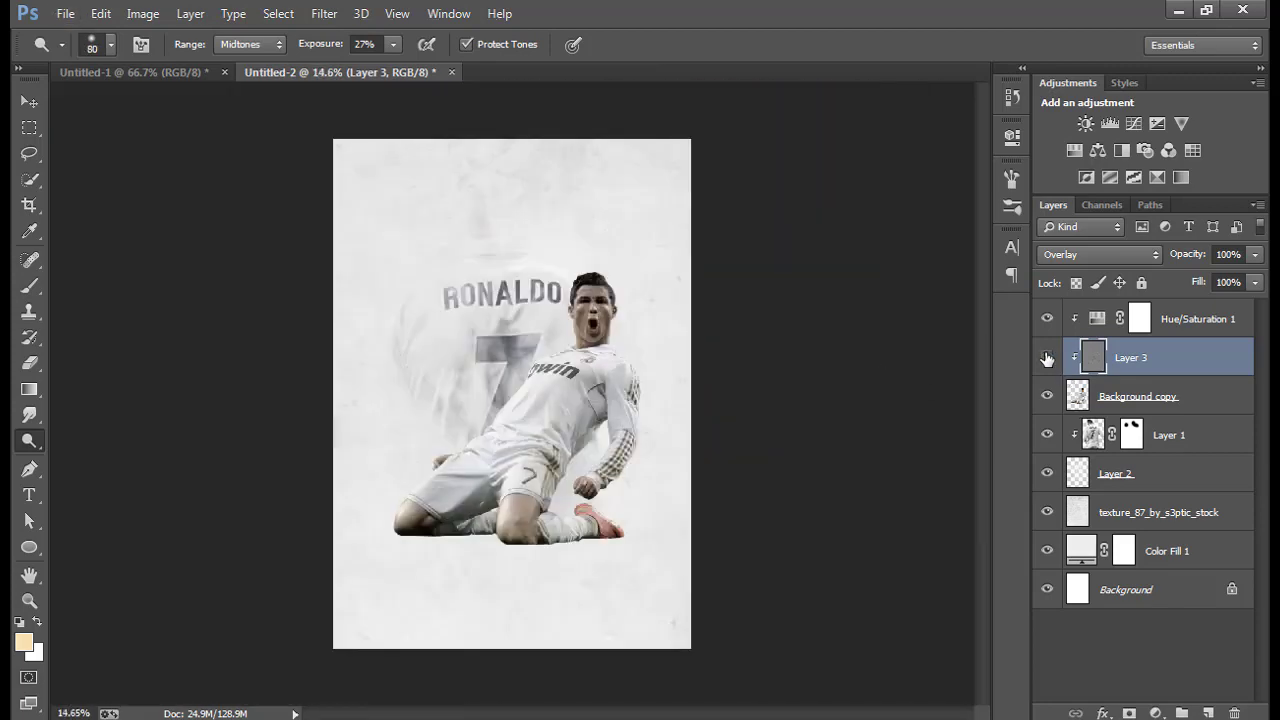
key("v")
scroll(445, 362, "up", 1)
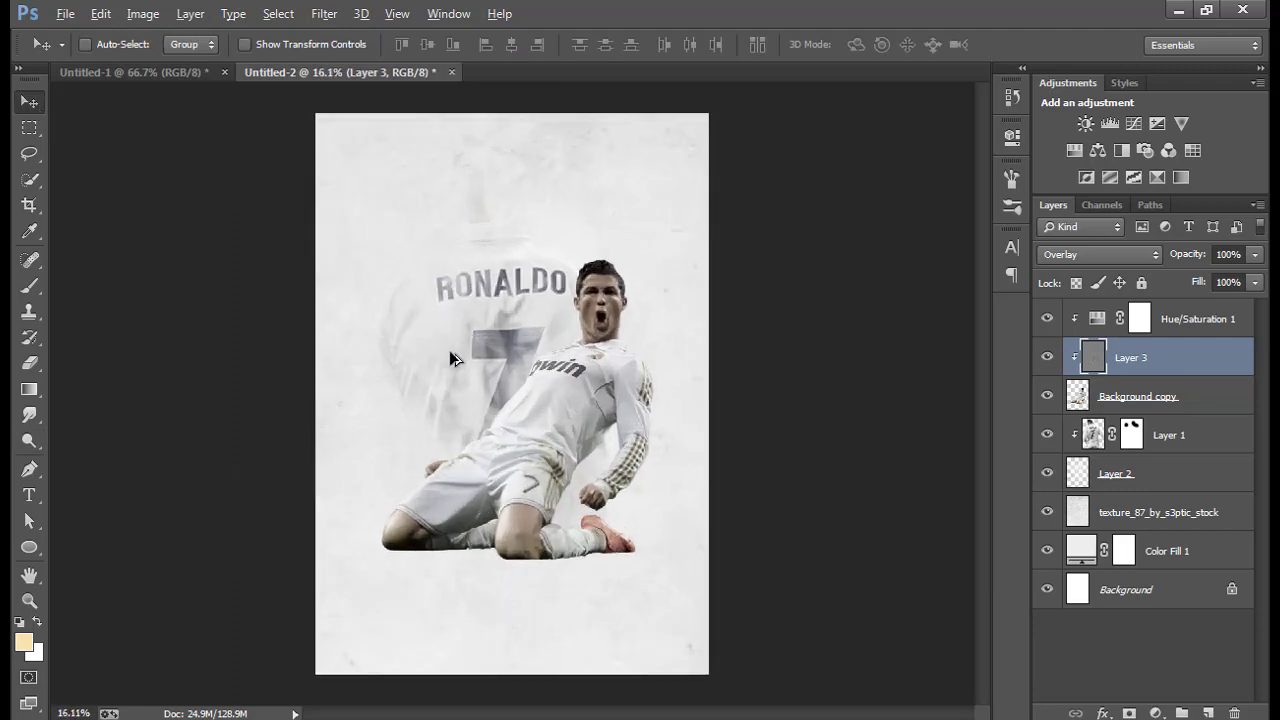
scroll(450, 358, "up", 1)
Nudge Layer 3 and Background copy together slightly on the canvas.
left_click(1138, 396, "ctrl")
left_click_drag(790, 546, 779, 553)
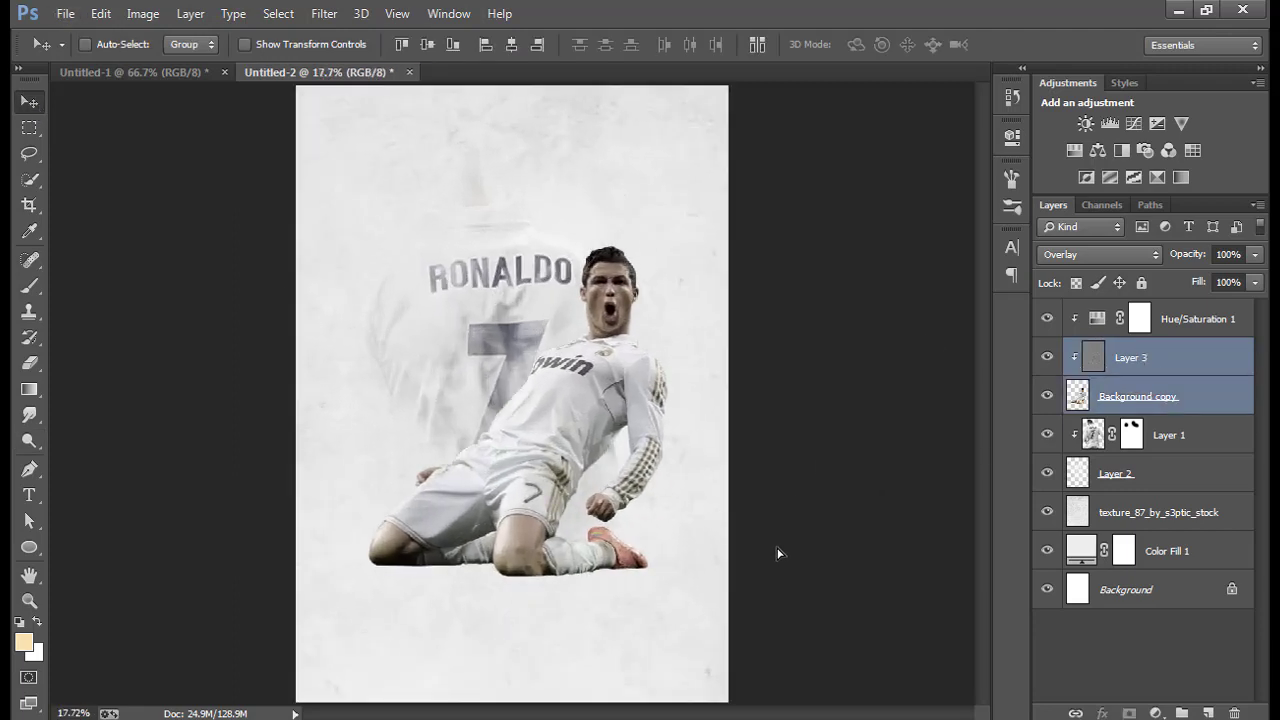
scroll(550, 500, "down", 7)
scroll(820, 440, "up", 5)
Group Layer 1 and Layer 2 into Group 1 and mask out a small spot.
left_click(1167, 435)
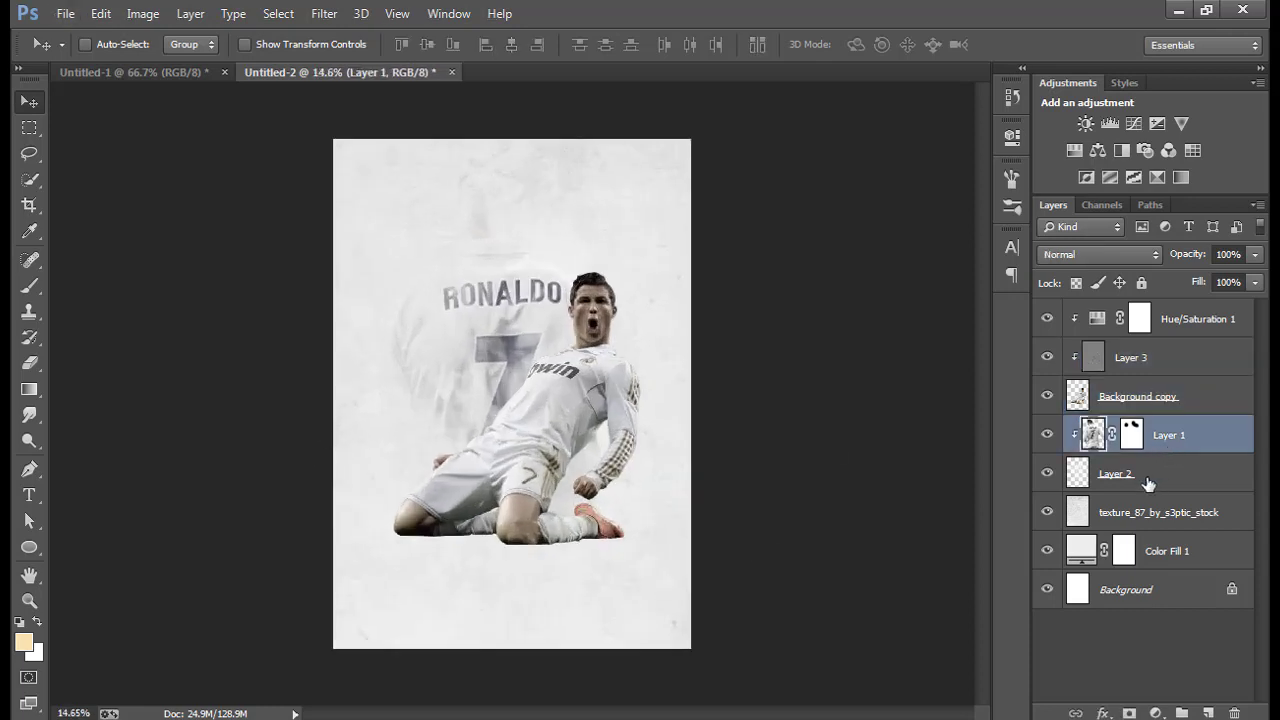
left_click(1155, 476, "ctrl")
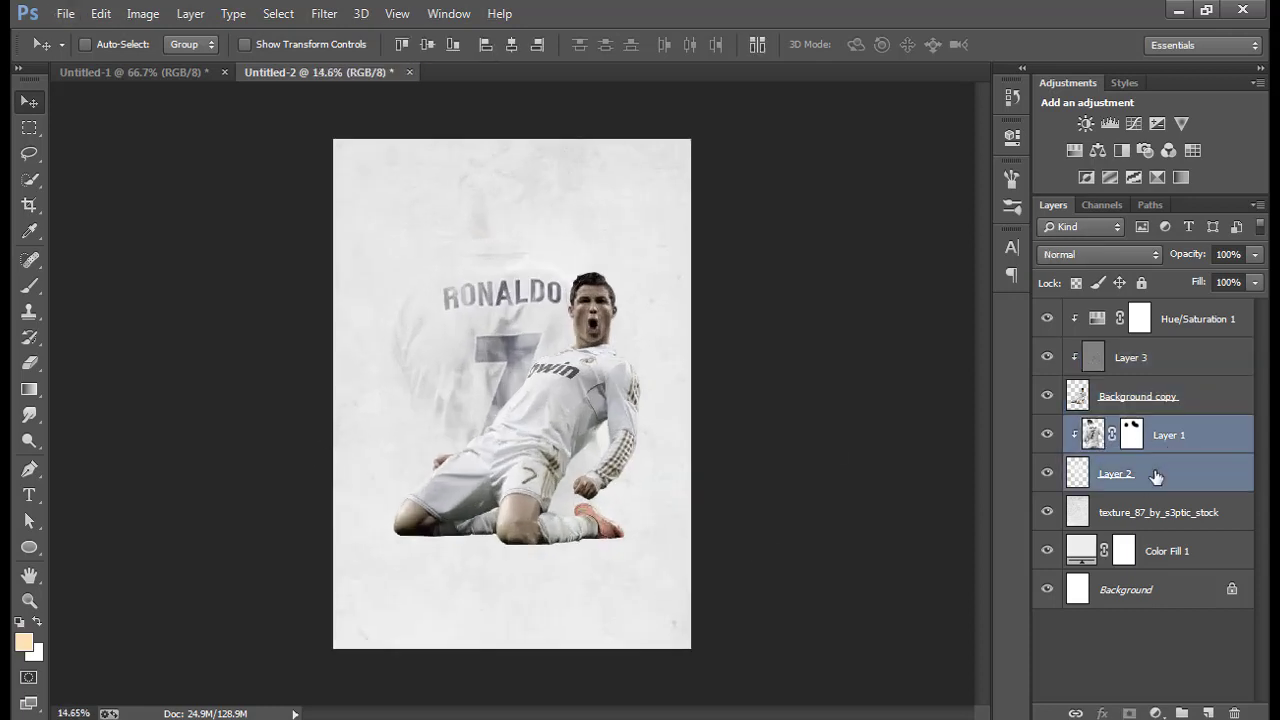
key("ctrl+g")
left_click(1130, 713)
key("b")
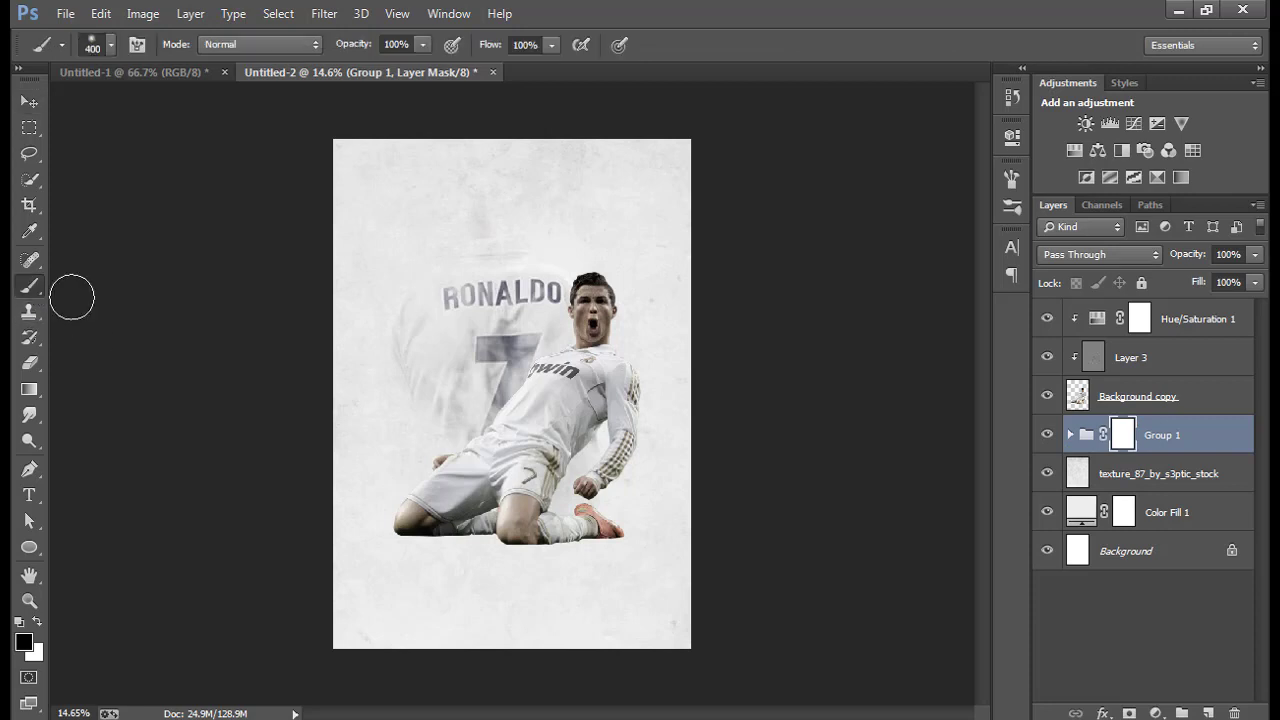
left_click(604, 445)
key("v")
Shift the player layers right and add an empty Layer 4 above Group 1.
scroll(362, 407, "up", 1)
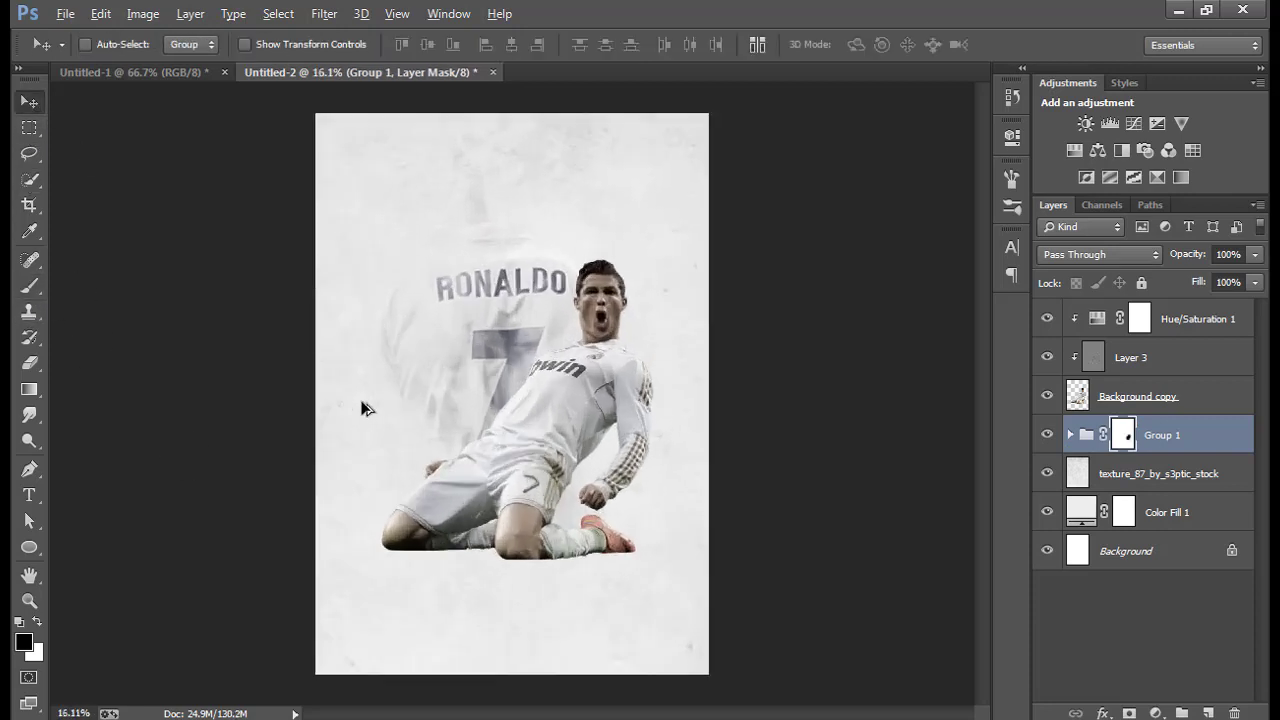
left_click(1130, 357, "ctrl")
left_click(1145, 400, "ctrl")
left_click_drag(710, 485, 712, 530)
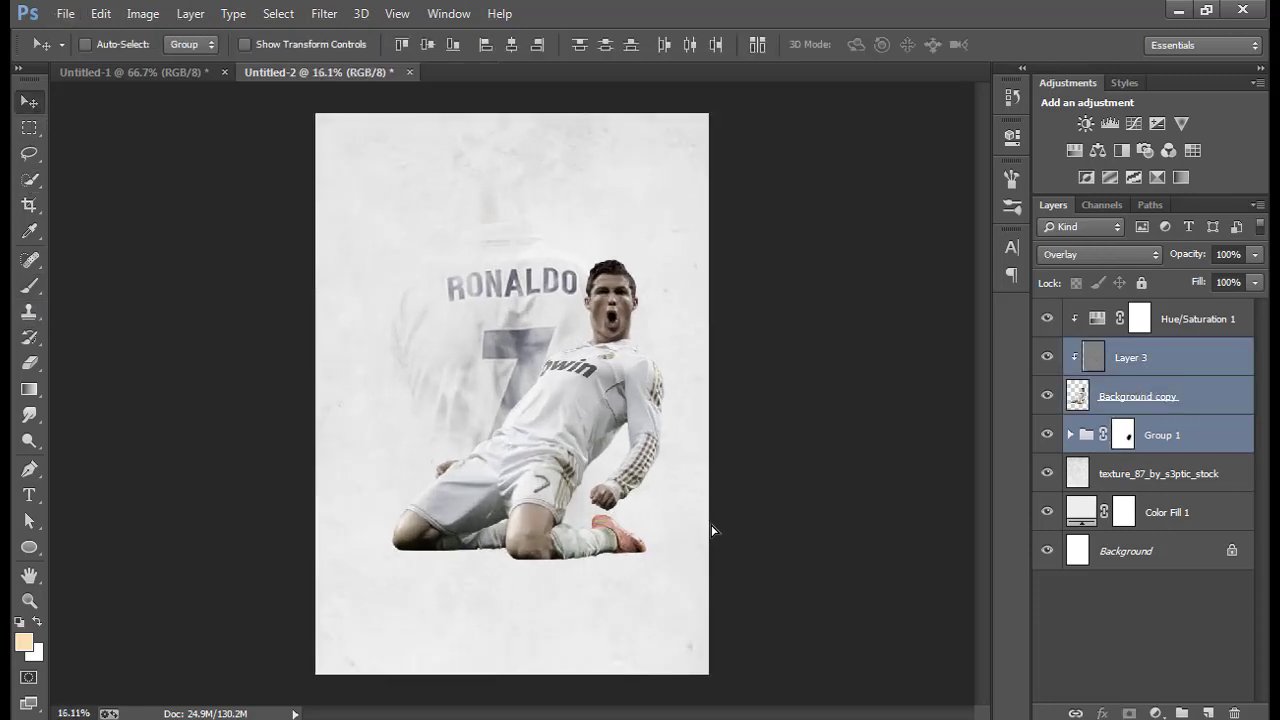
left_click(1172, 396)
left_click(1172, 435)
left_click(1208, 713)
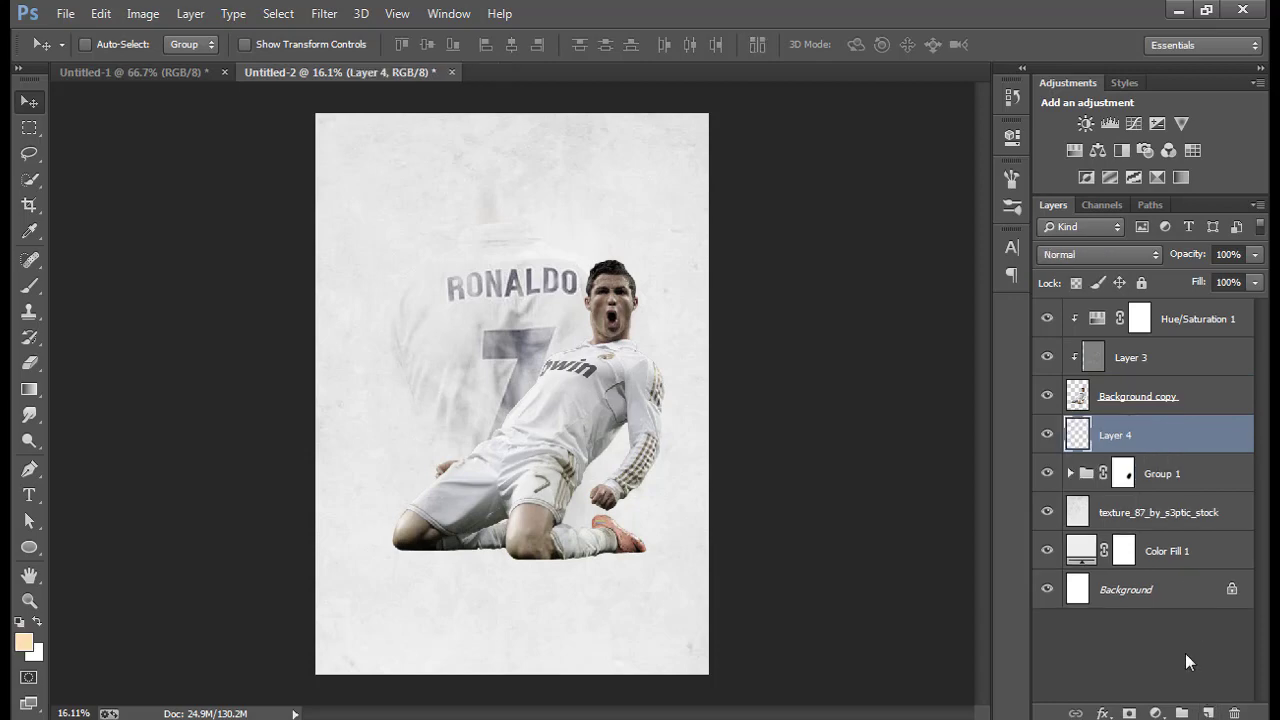
Stamp a black dab with the 779 grunge brush near the poster bottom.
left_click(39, 285)
right_click(535, 310)
mouse_move(880, 425)
left_mouse_down()
mouse_move(884, 679)
mouse_move(881, 668)
left_mouse_up()
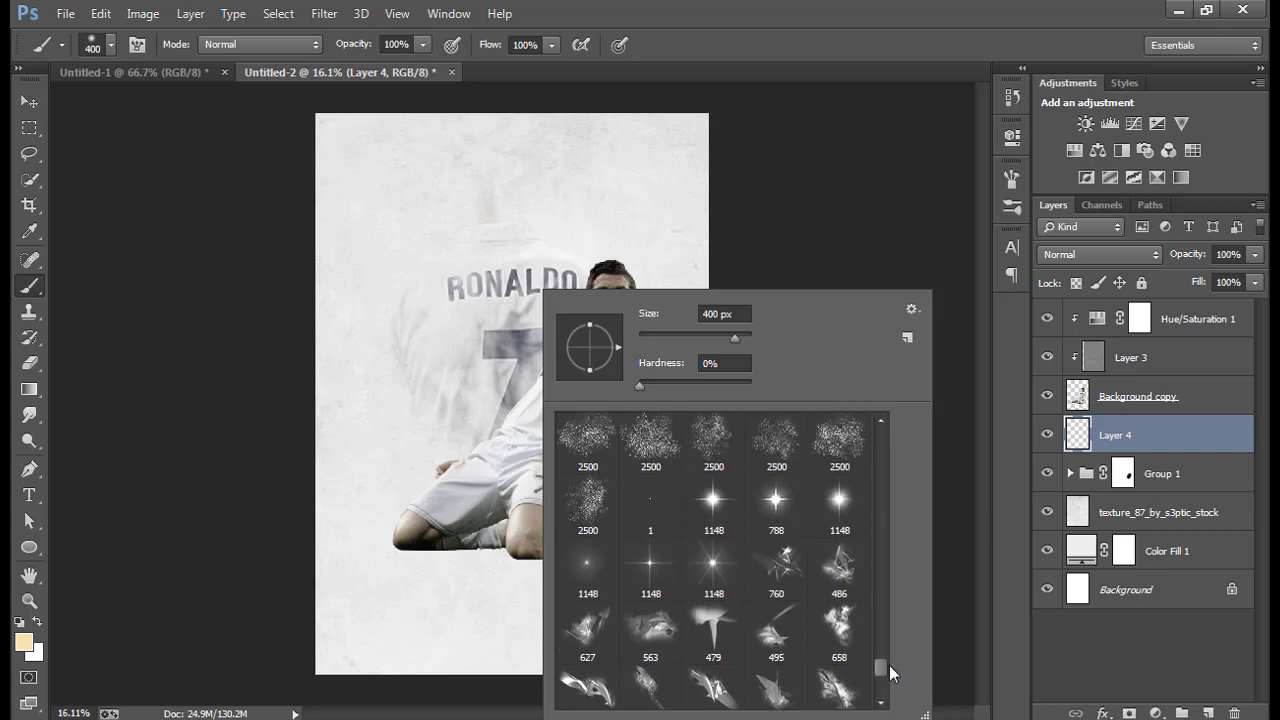
scroll(880, 670, "down", 1)
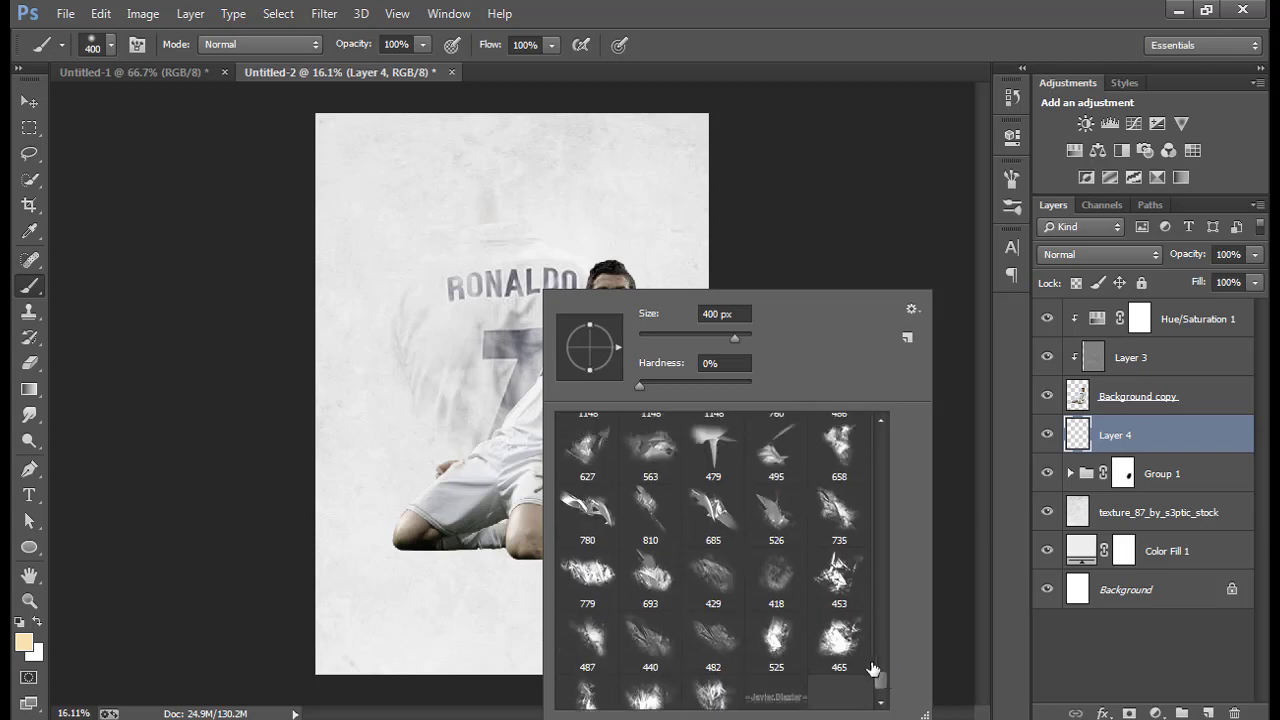
left_click(587, 575)
key("Return")
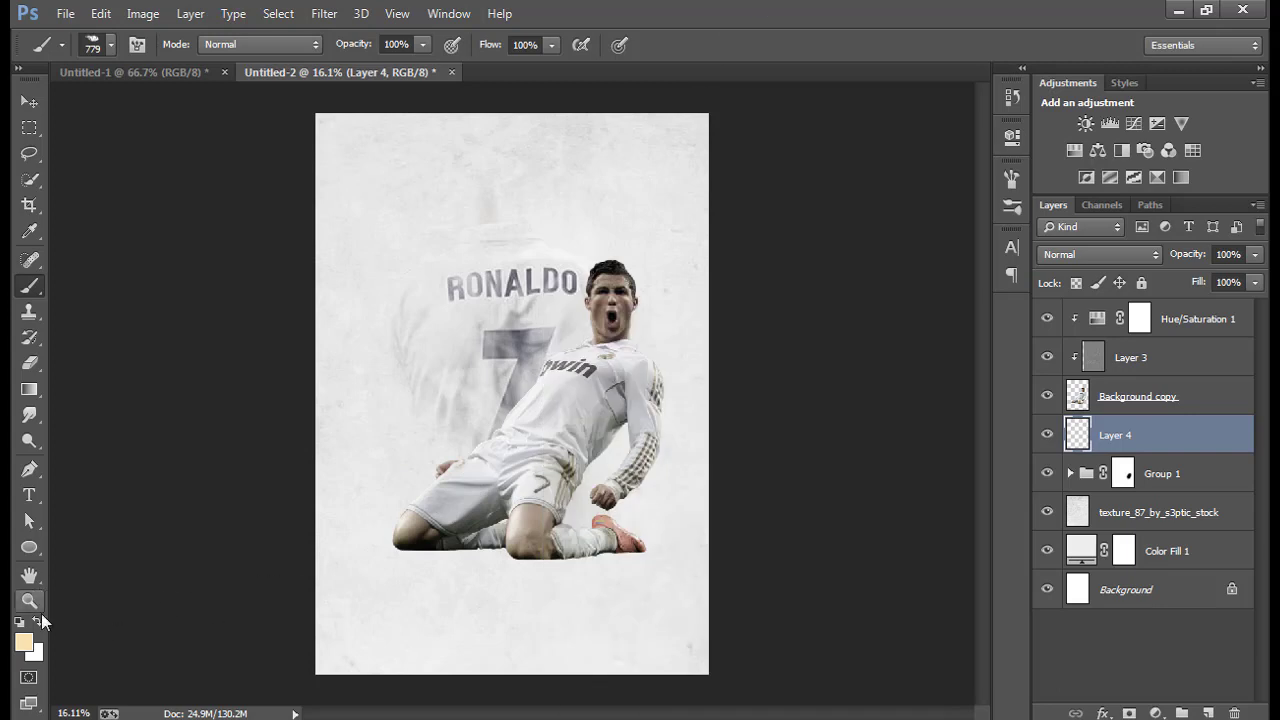
left_click(19, 621)
left_click(445, 628)
Stretch and flatten the dab into a shadow under the knees at 29% opacity.
key("v")
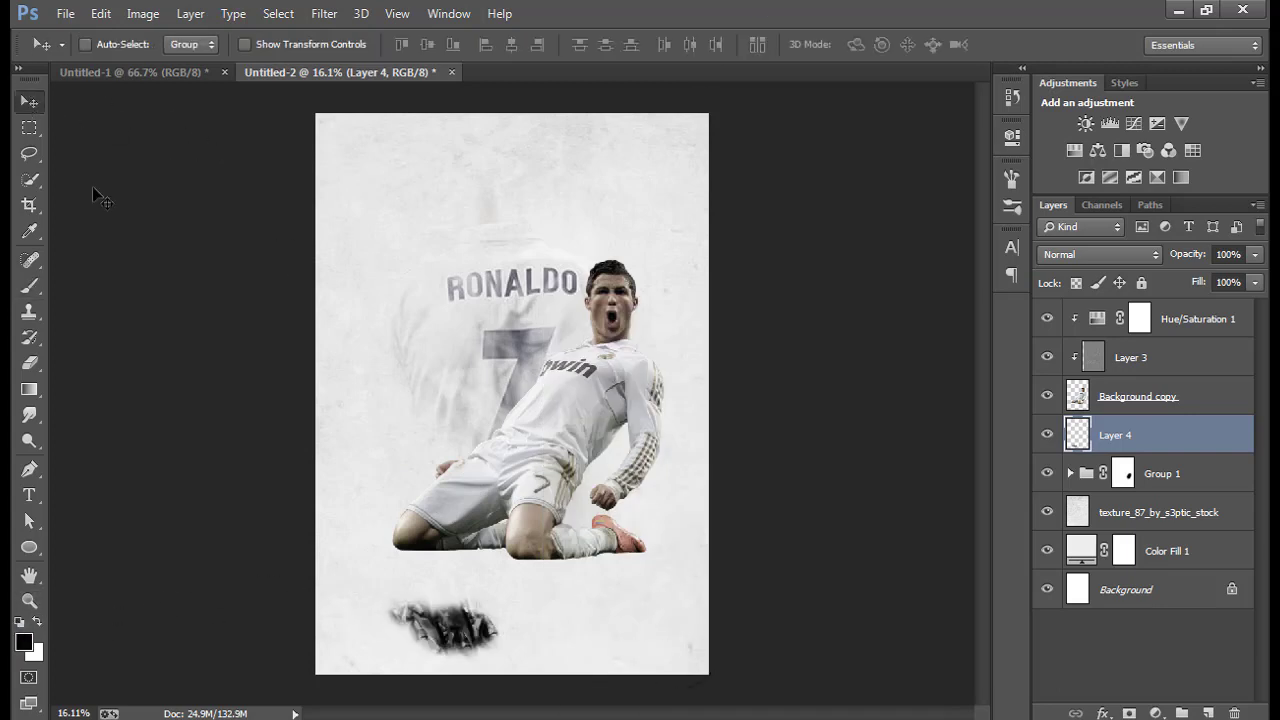
key("ctrl+t")
mouse_move(508, 617)
left_mouse_down()
mouse_move(666, 614)
mouse_move(590, 578)
left_mouse_up()
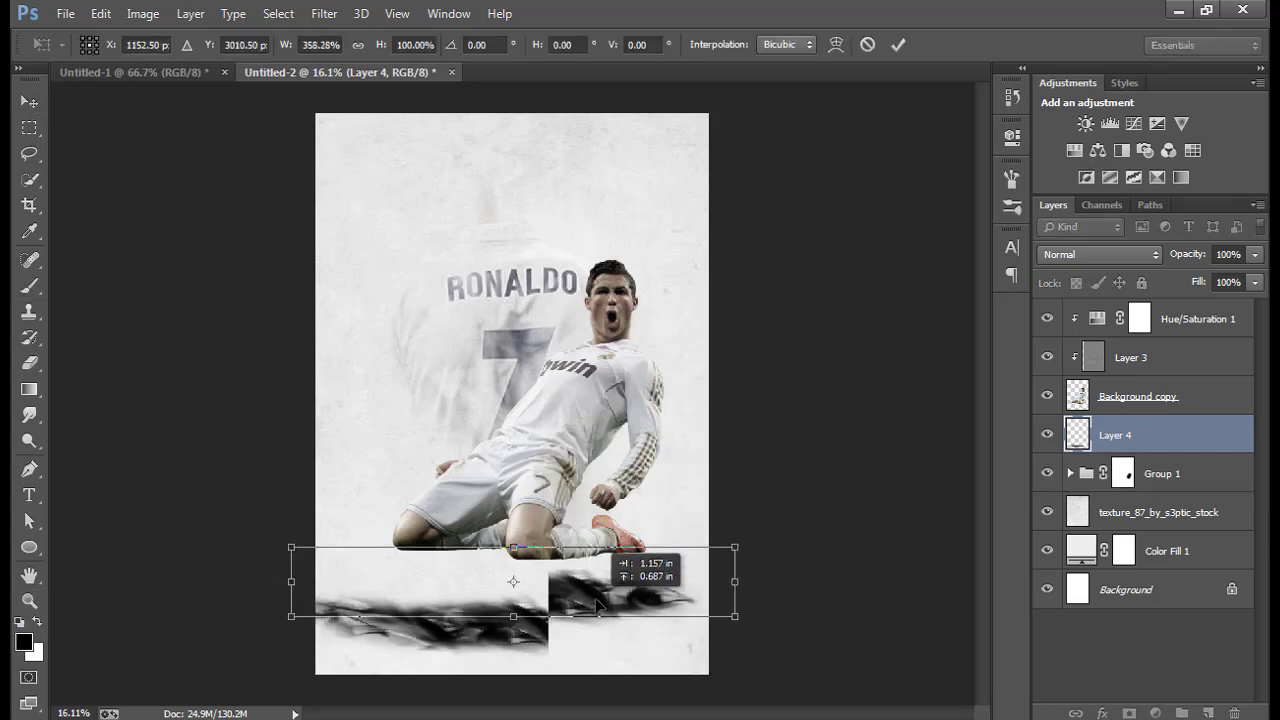
left_click_drag(735, 560, 691, 560)
left_click_drag(513, 595, 520, 580)
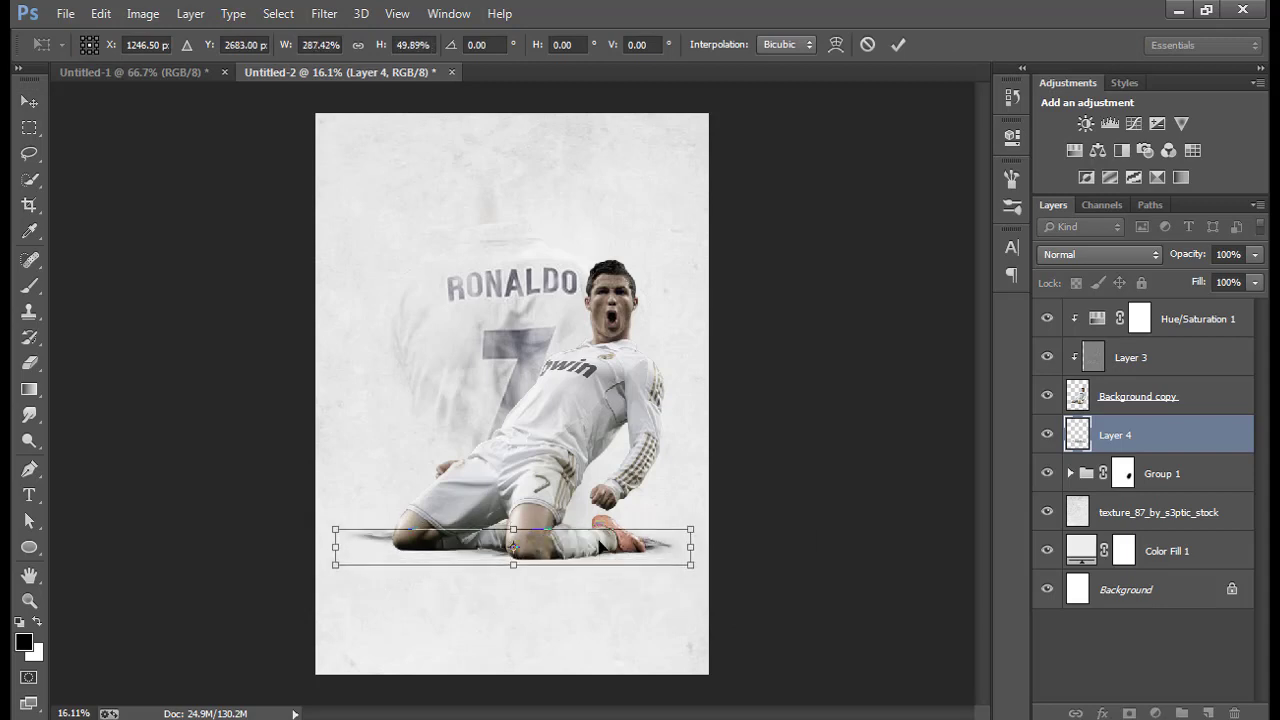
left_click_drag(590, 560, 596, 555)
left_click(898, 44)
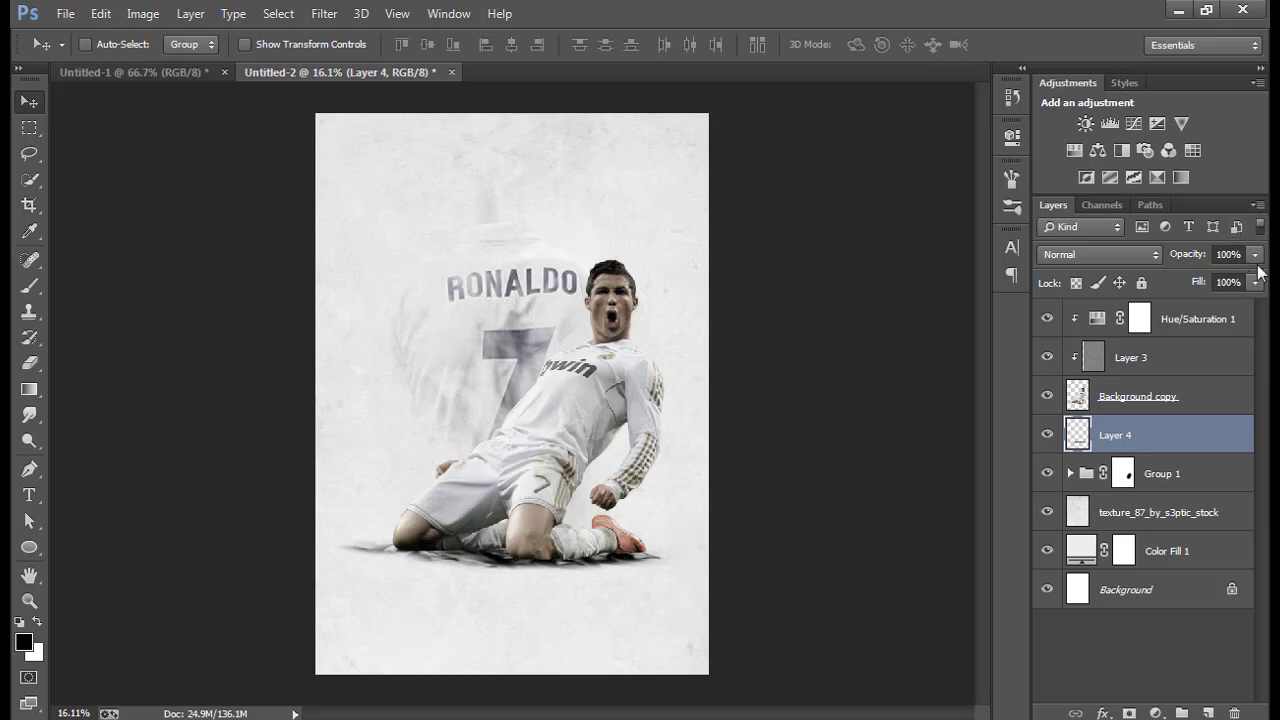
left_click(1256, 257)
left_click_drag(1205, 283, 1187, 283)
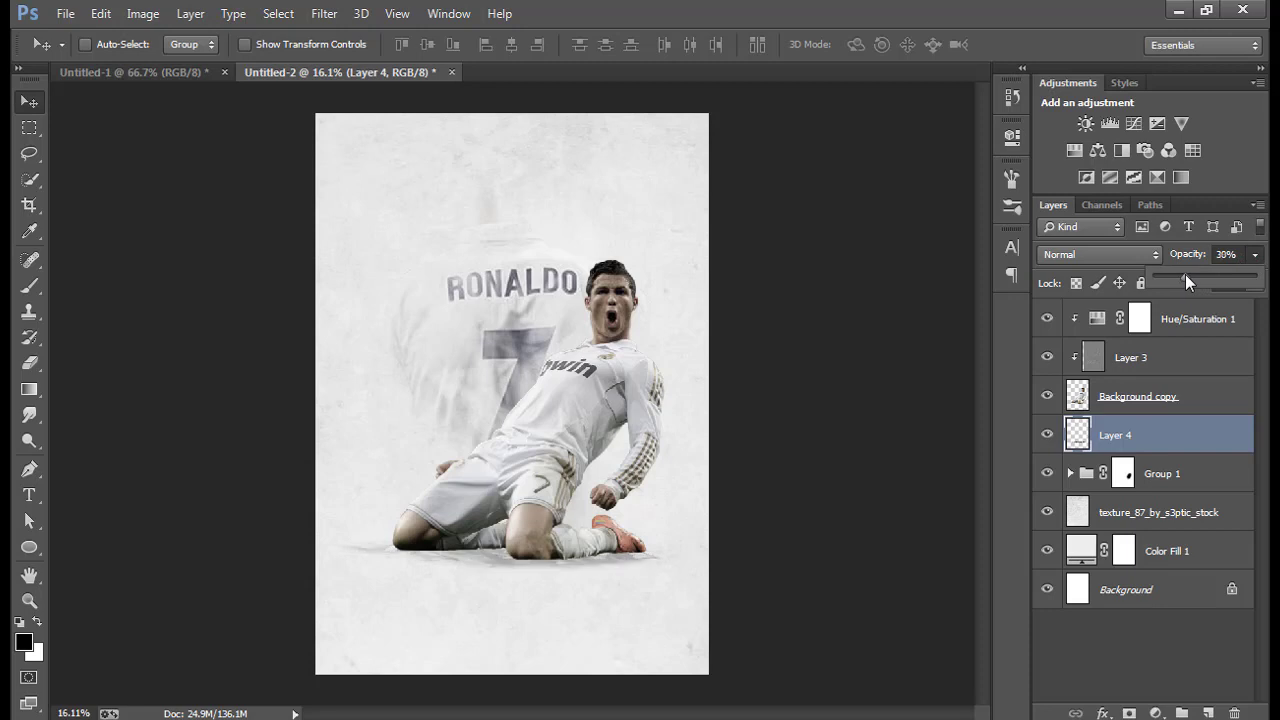
left_click(1048, 438)
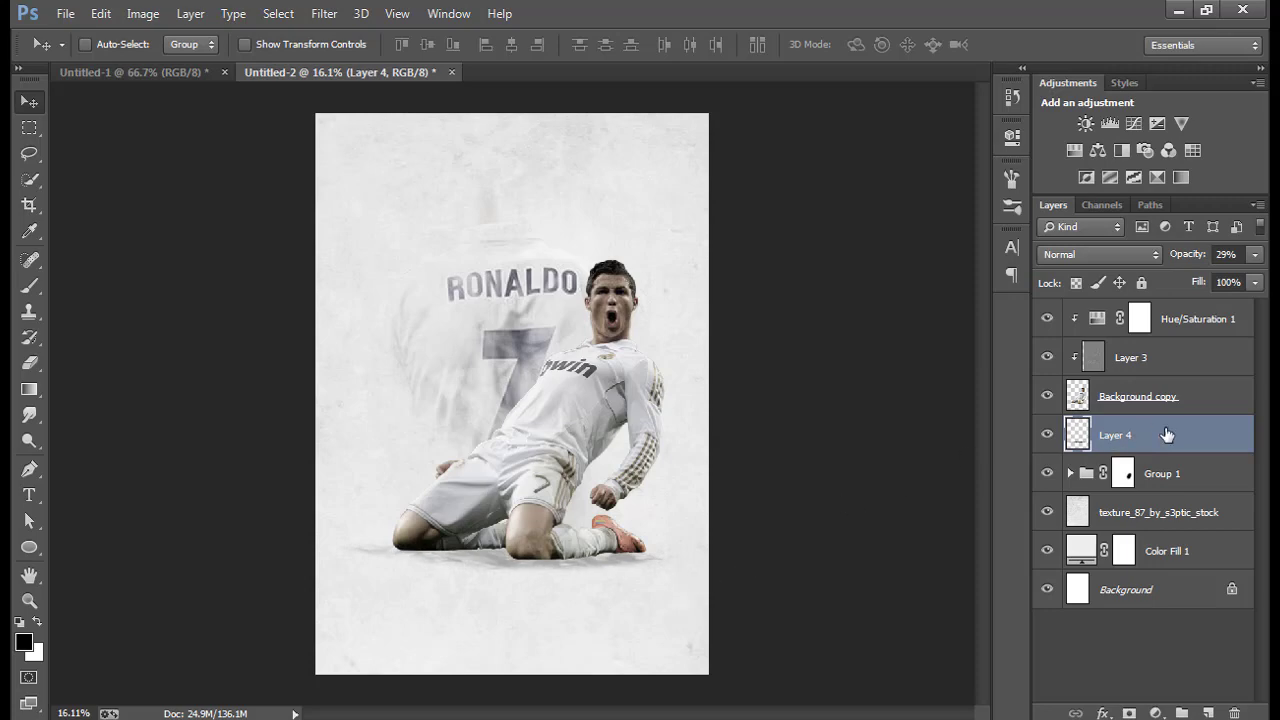
On a new Layer 5, paint soft black shadows along the boot's bottom edge and ground.
key("ctrl+shift+alt+n")
key("b")
right_click(490, 292)
scroll(829, 573, "down", 5)
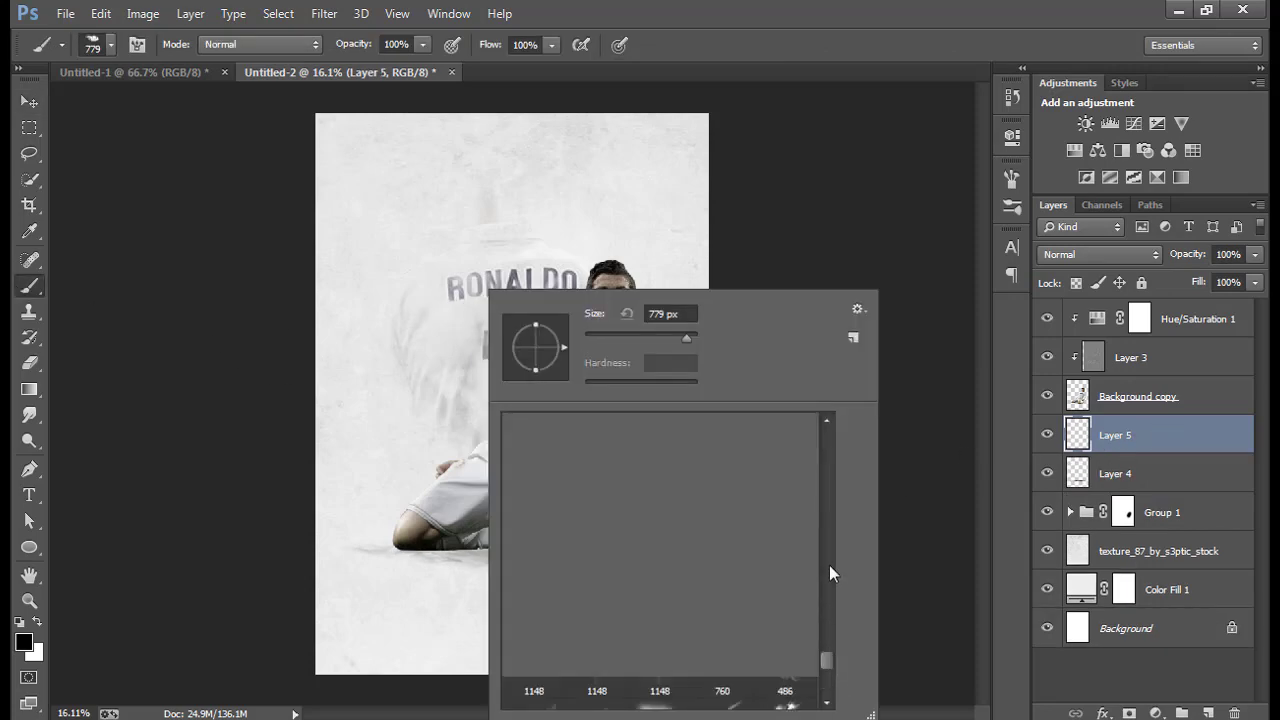
scroll(829, 565, "up", 3)
scroll(826, 494, "up", 2)
left_click(562, 456)
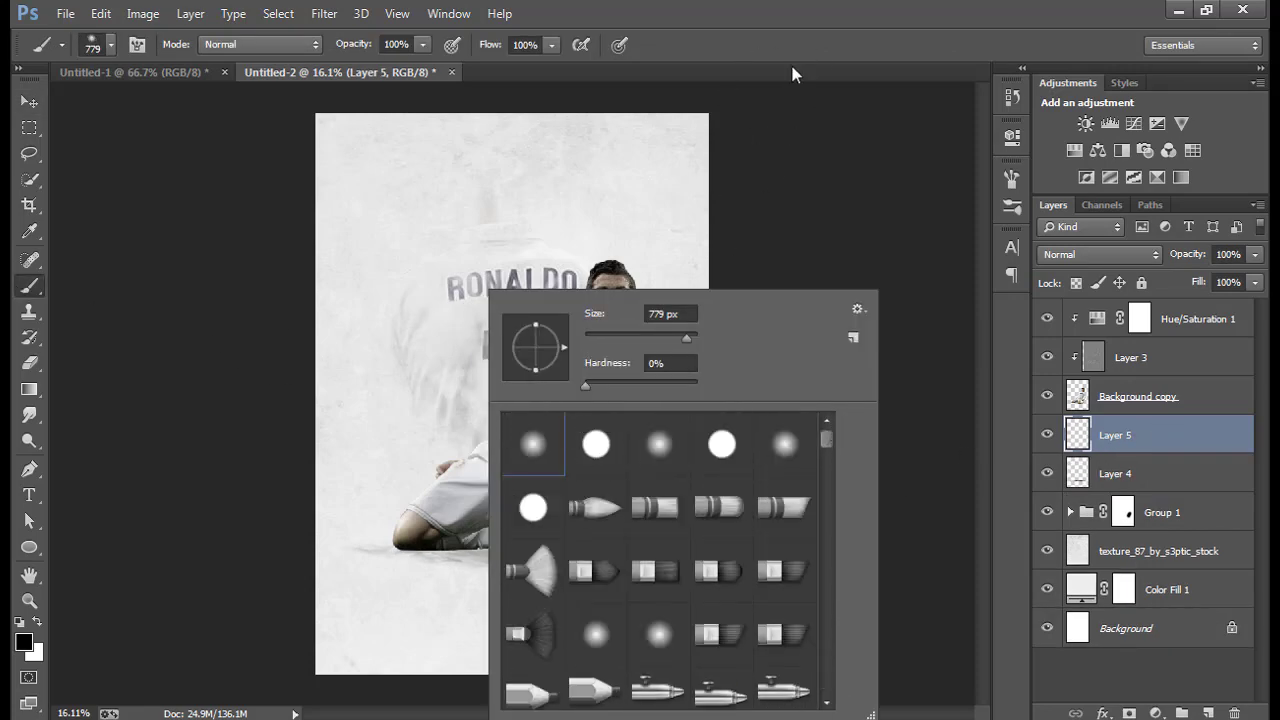
key("Return")
scroll(520, 594, "up", 2)
scroll(660, 400, "up", 3)
scroll(791, 537, "up", 2)
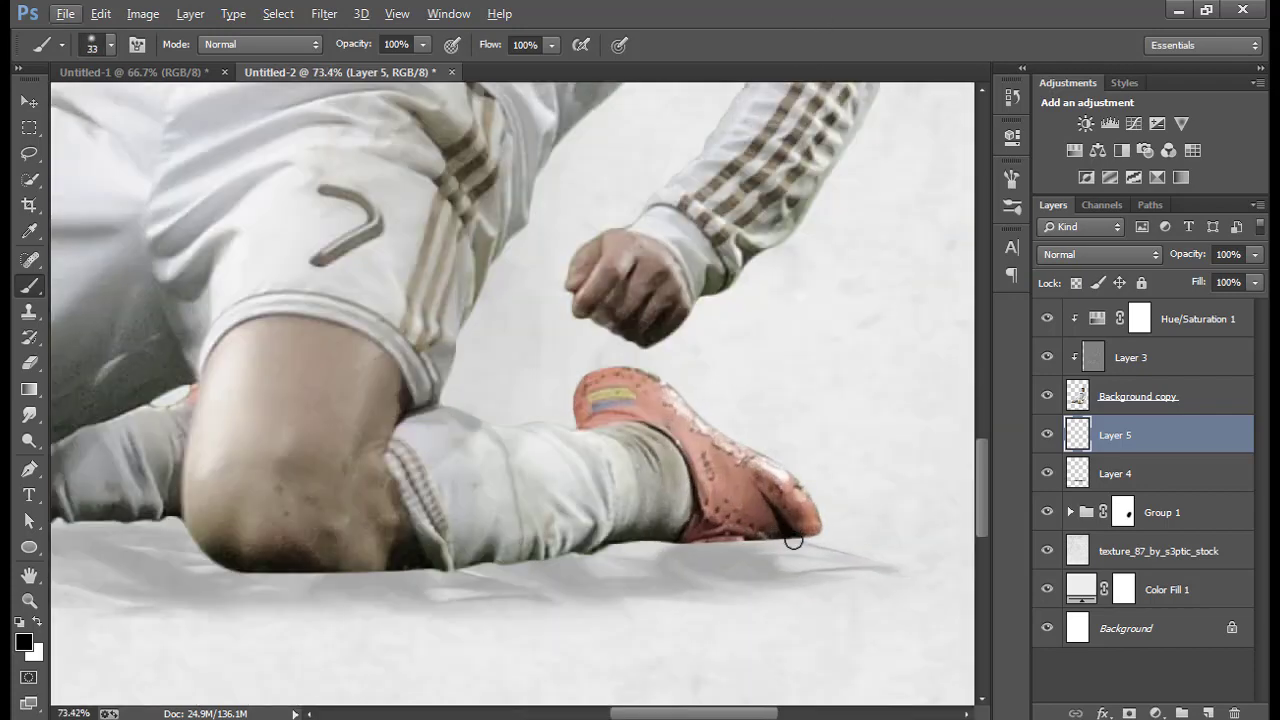
left_click_drag(804, 530, 627, 538)
mouse_move(798, 527)
left_mouse_down()
mouse_move(234, 557)
mouse_move(439, 563)
left_mouse_up()
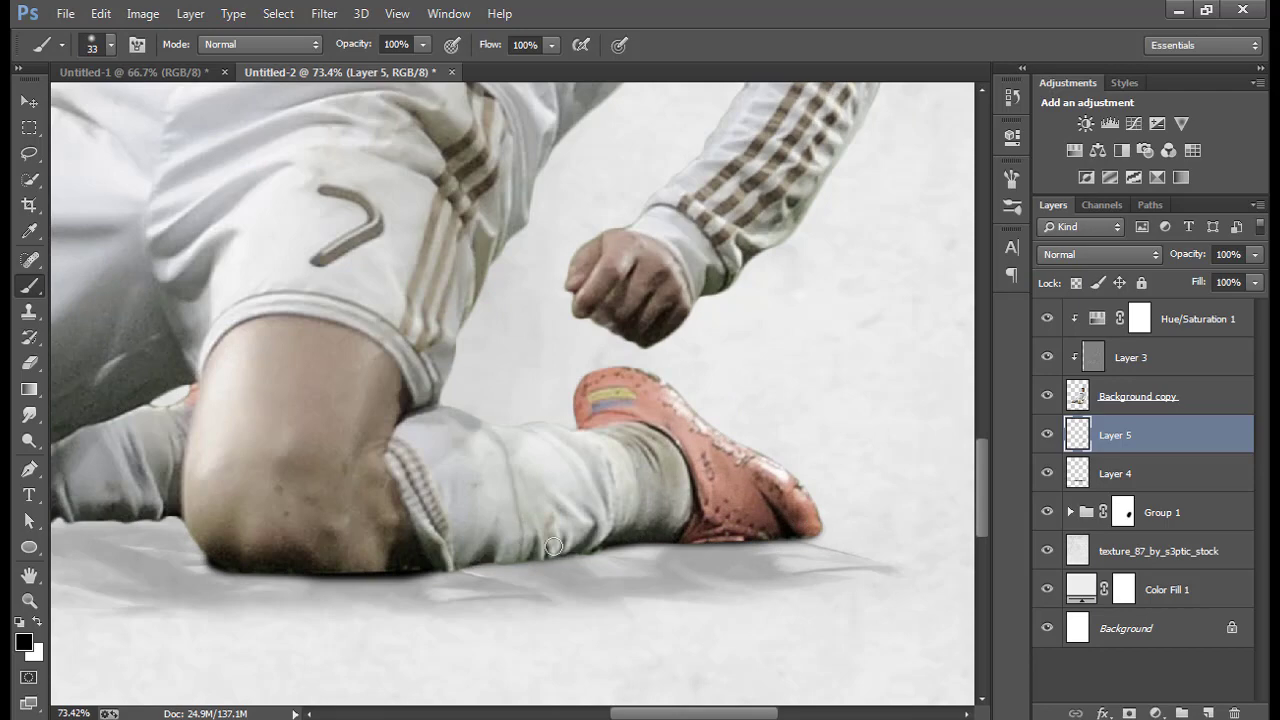
Paint a dark shadow under the knee, redoing one undone stroke.
scroll(553, 546, "down", 4)
scroll(580, 555, "up", 2)
scroll(592, 561, "up", 3)
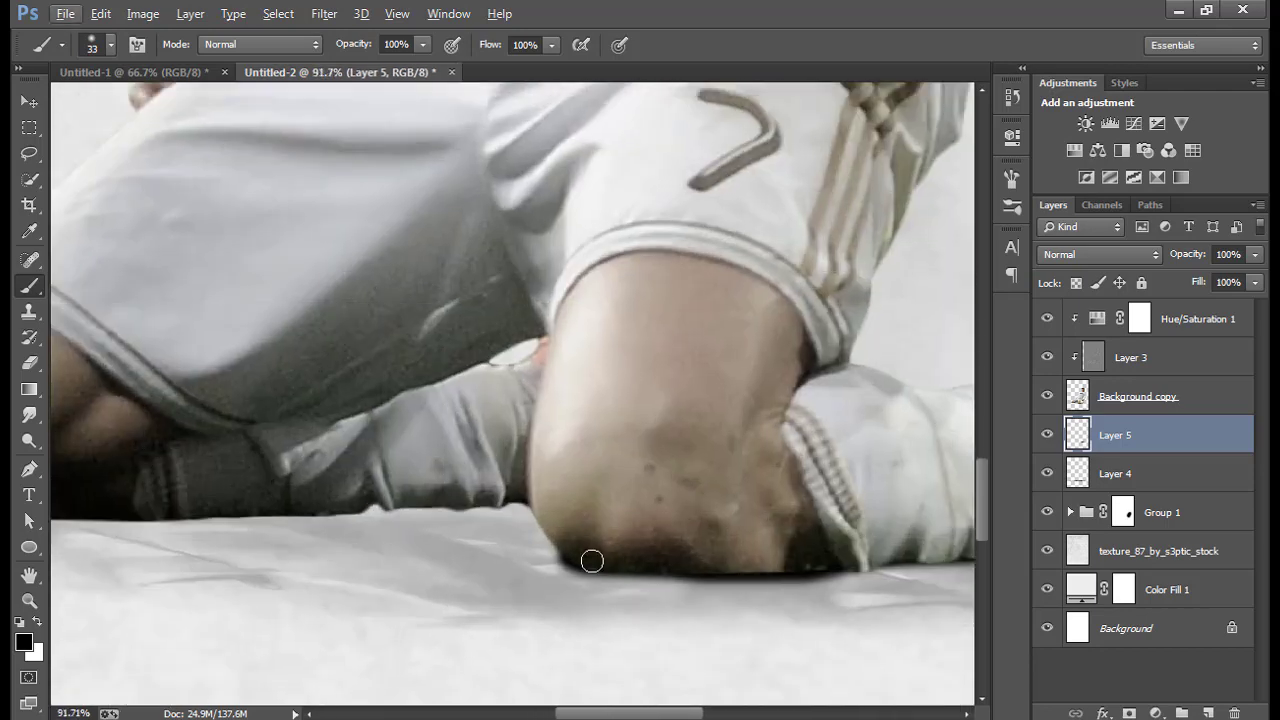
mouse_move(592, 561)
left_mouse_down()
mouse_move(532, 502)
mouse_move(285, 497)
left_mouse_up()
key("ctrl+z")
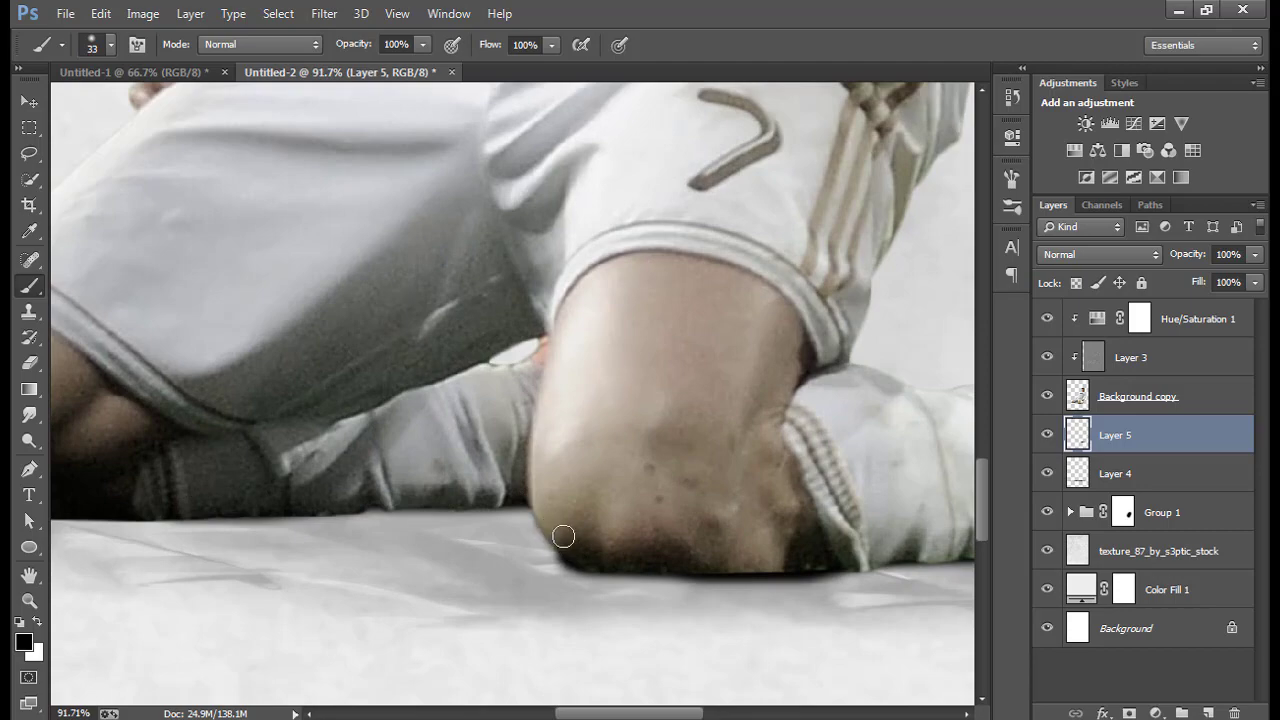
scroll(644, 548, "down", 3)
scroll(383, 537, "up", 4)
mouse_move(383, 537)
left_mouse_down()
mouse_move(354, 537)
mouse_move(417, 549)
mouse_move(769, 537)
mouse_move(566, 546)
mouse_move(749, 541)
left_mouse_up()
scroll(749, 541, "down", 3)
scroll(851, 509, "down", 2)
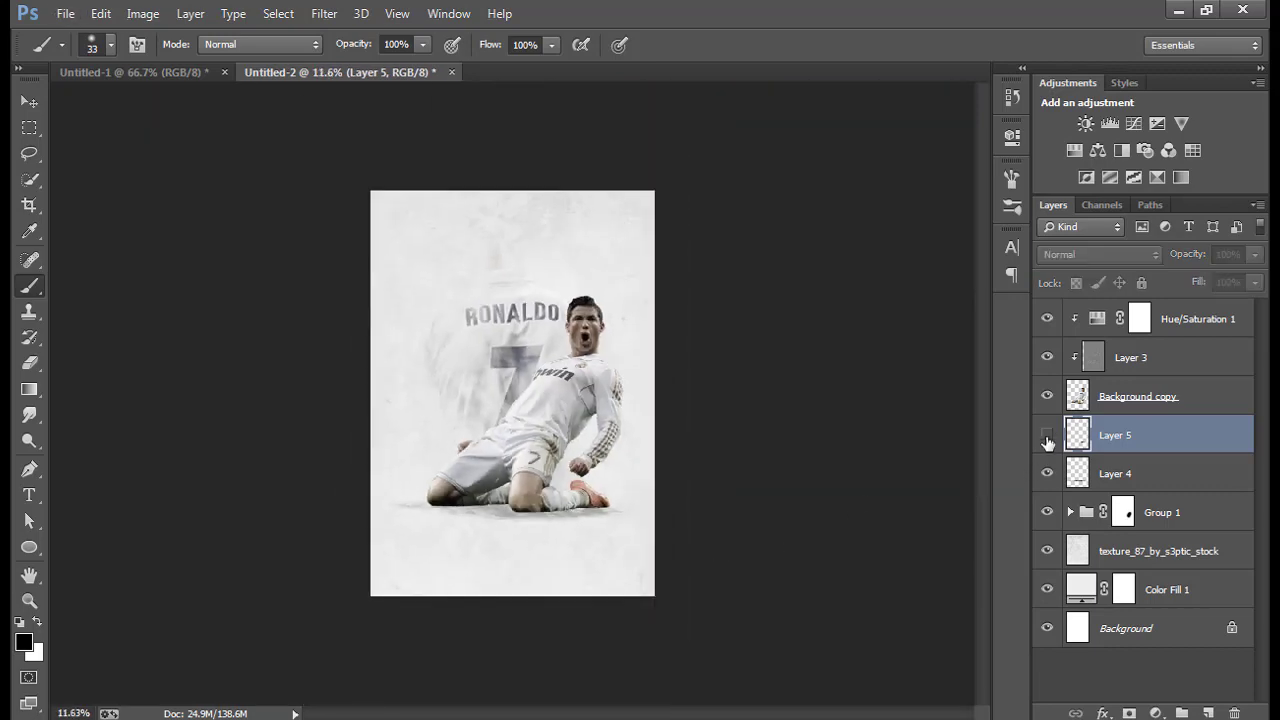
key("v")
scroll(473, 368, "down", 1)
scroll(473, 368, "up", 2)
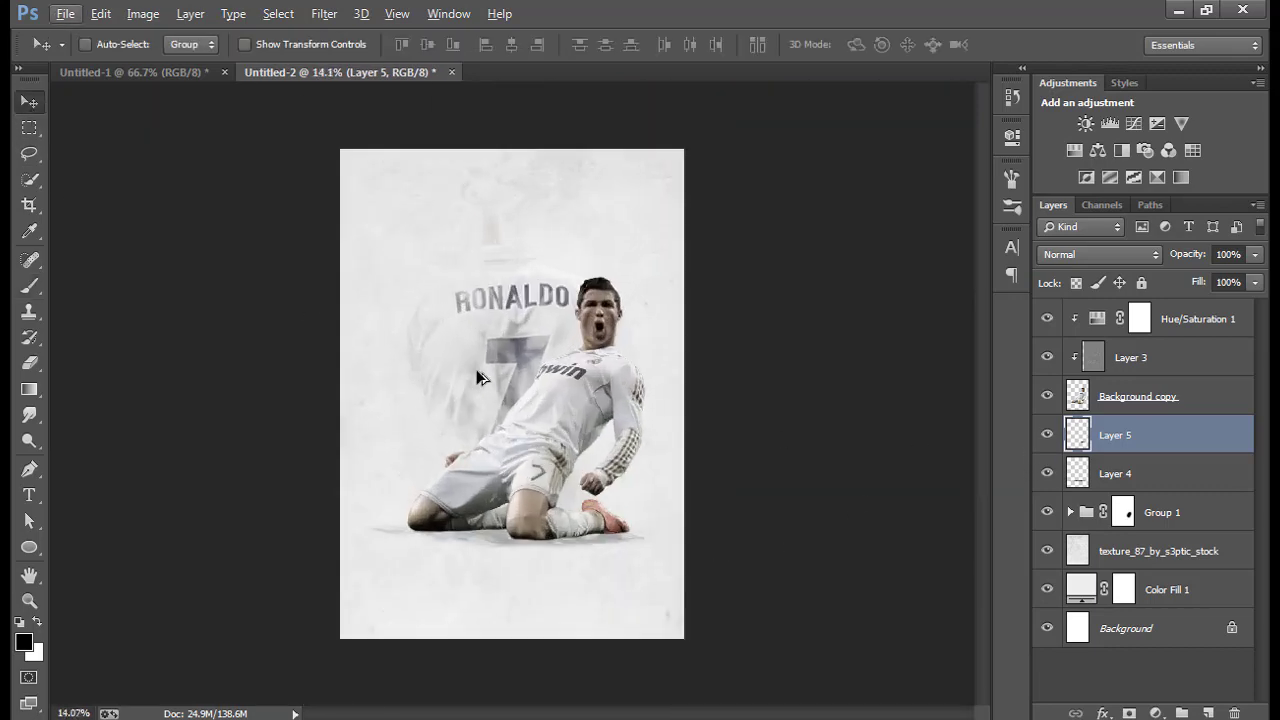
Add a Radial, Reversed Gradient Fill above the texture layer at 219% scale.
left_click(1160, 551)
left_click(1156, 713)
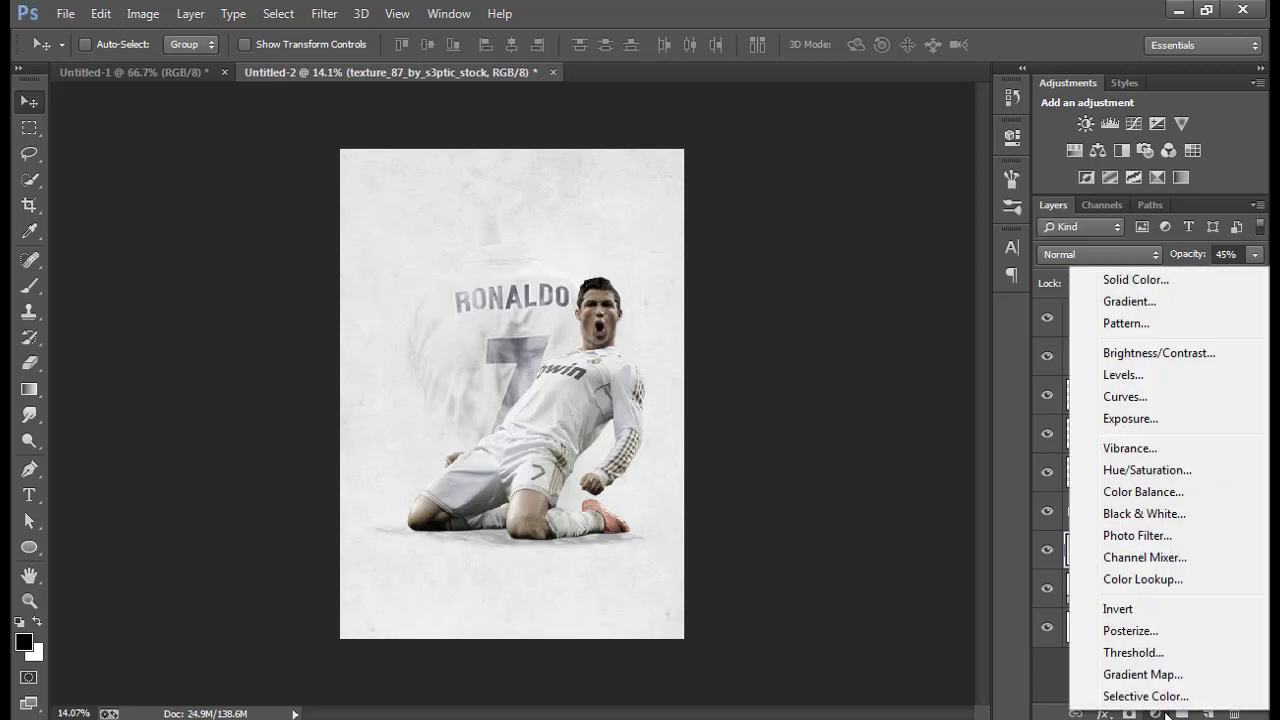
left_click(1185, 300)
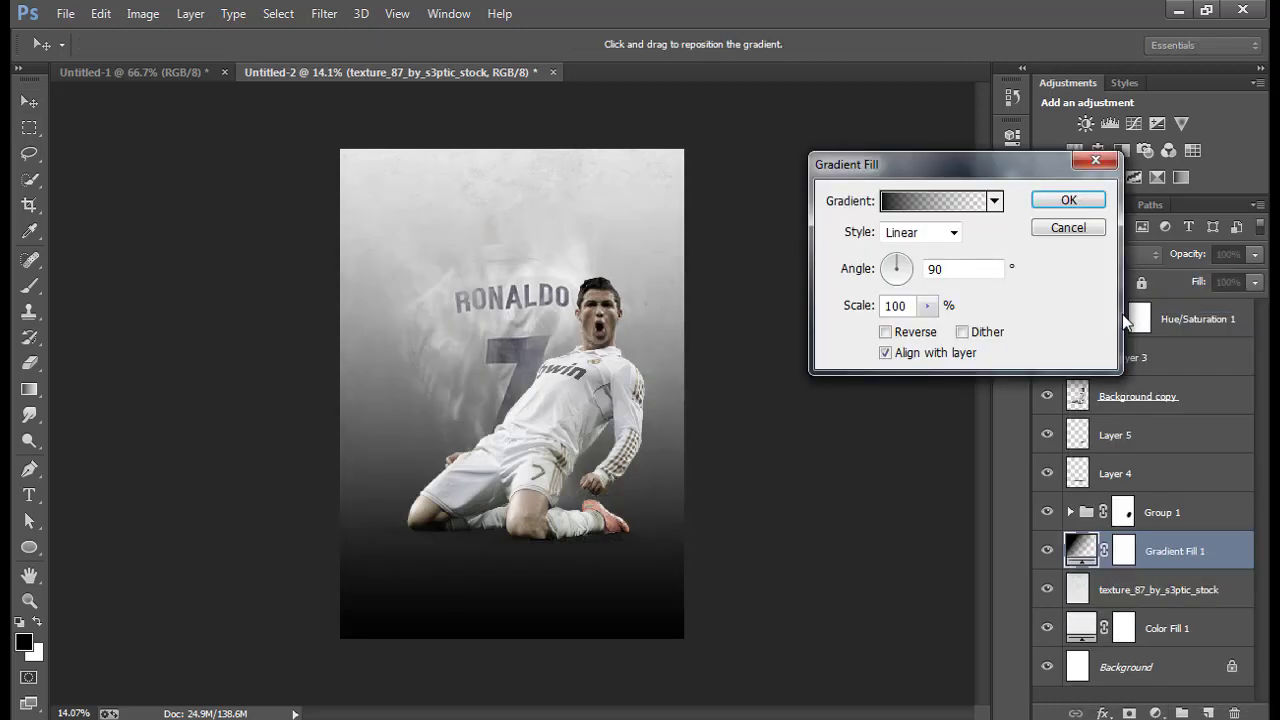
left_click(920, 232)
left_click(907, 270)
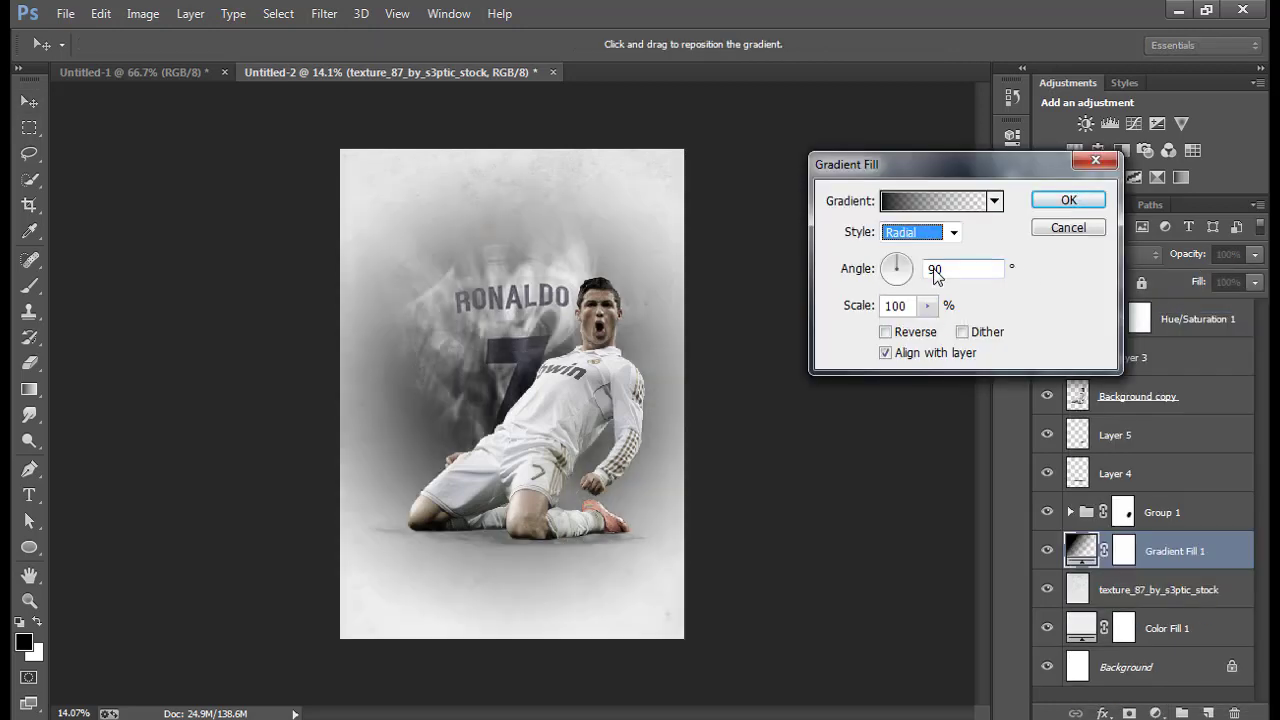
left_click(912, 336)
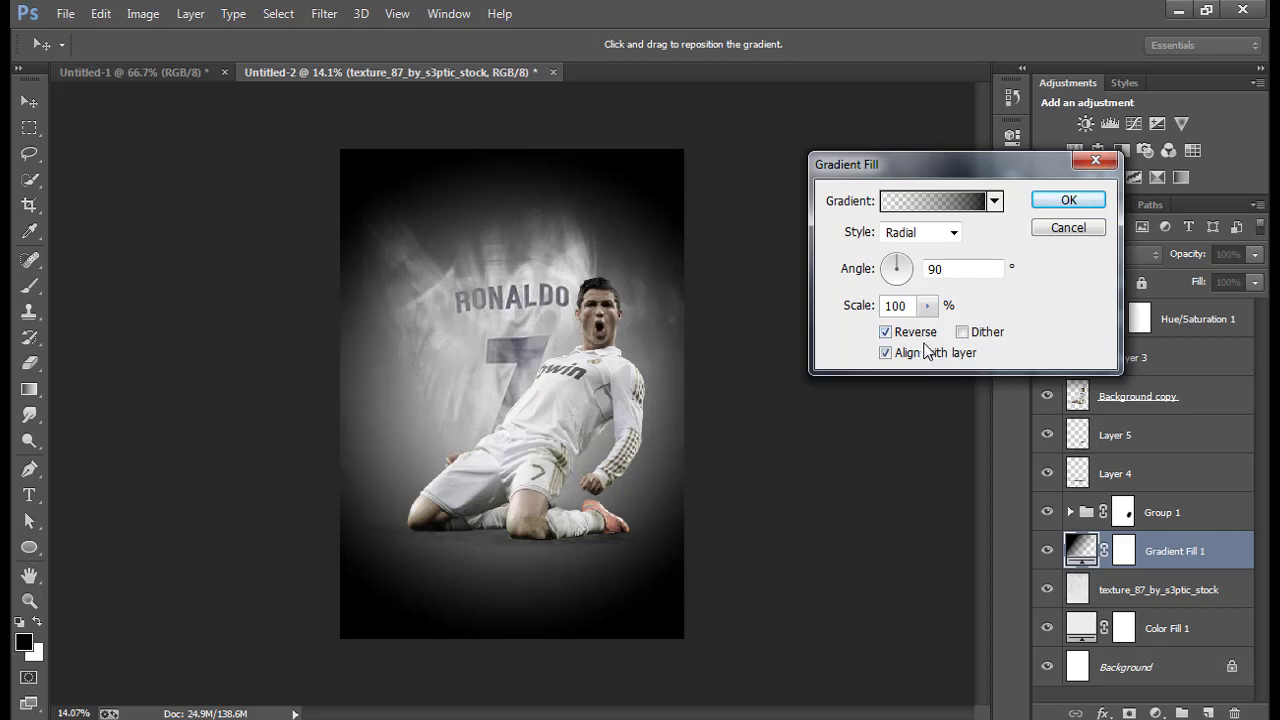
left_click_drag(930, 306, 946, 330)
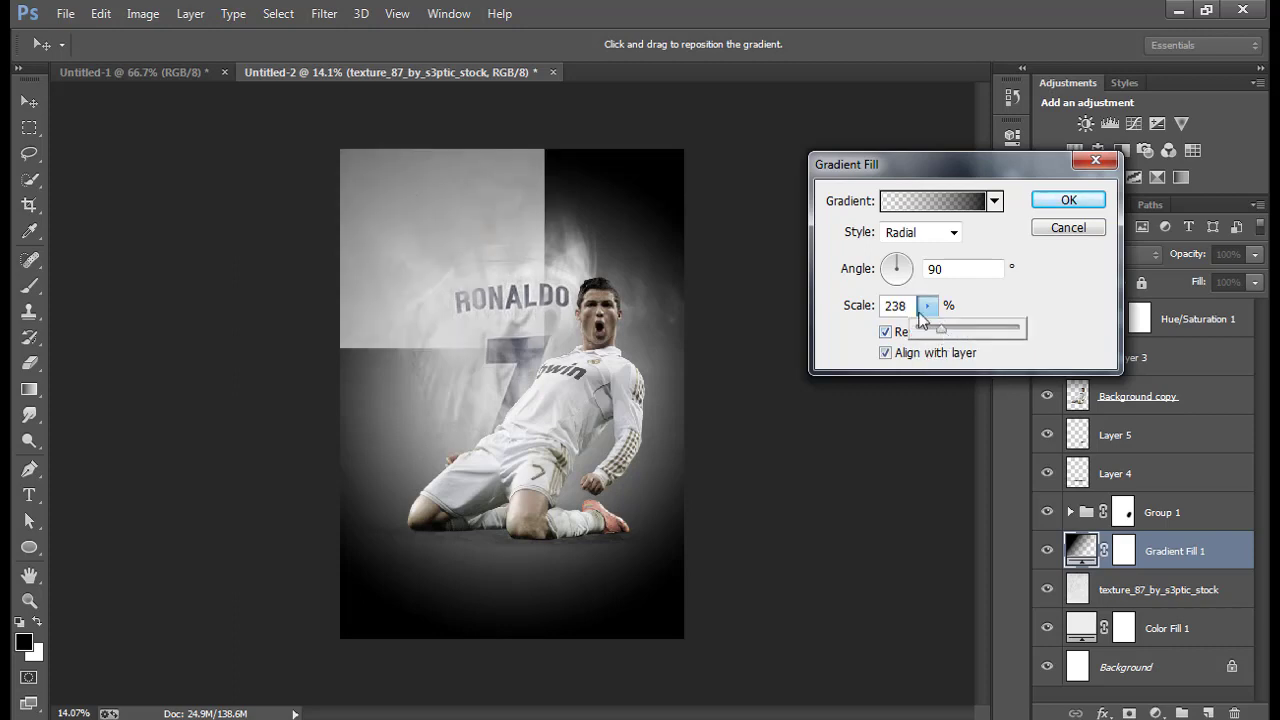
left_click_drag(831, 309, 824, 309)
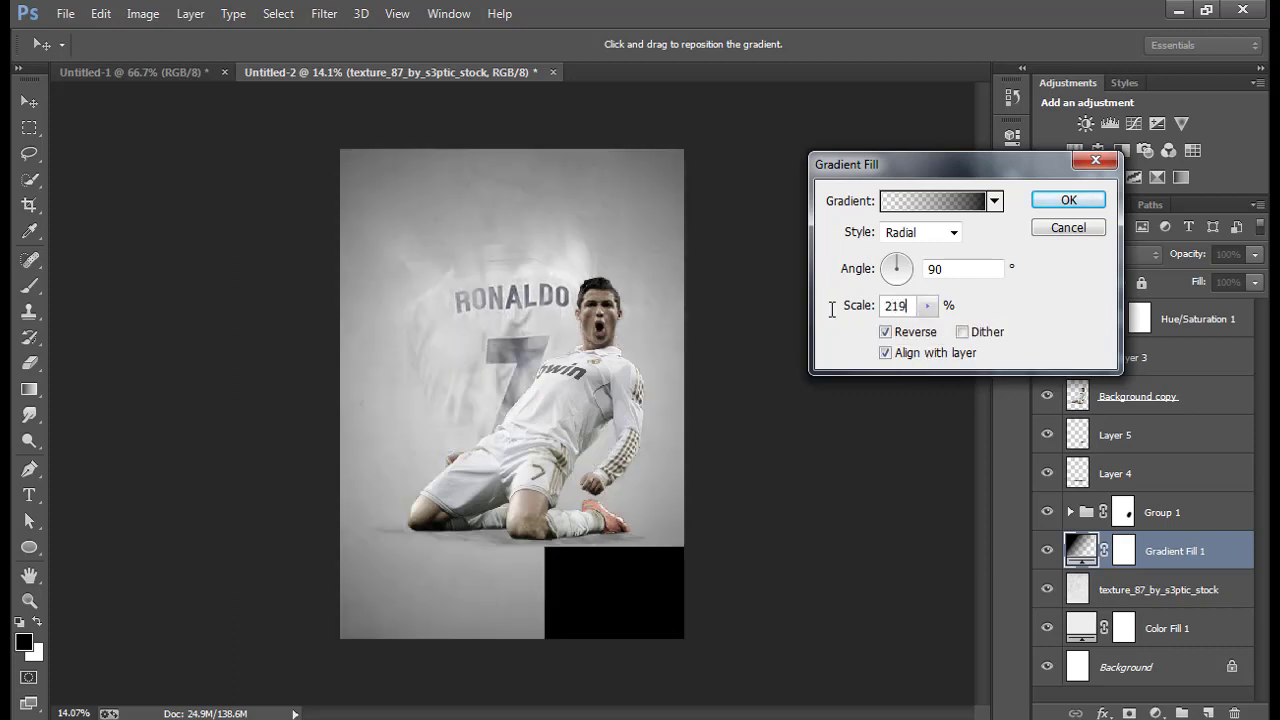
left_click(1051, 205)
scroll(440, 360, "down", 3)
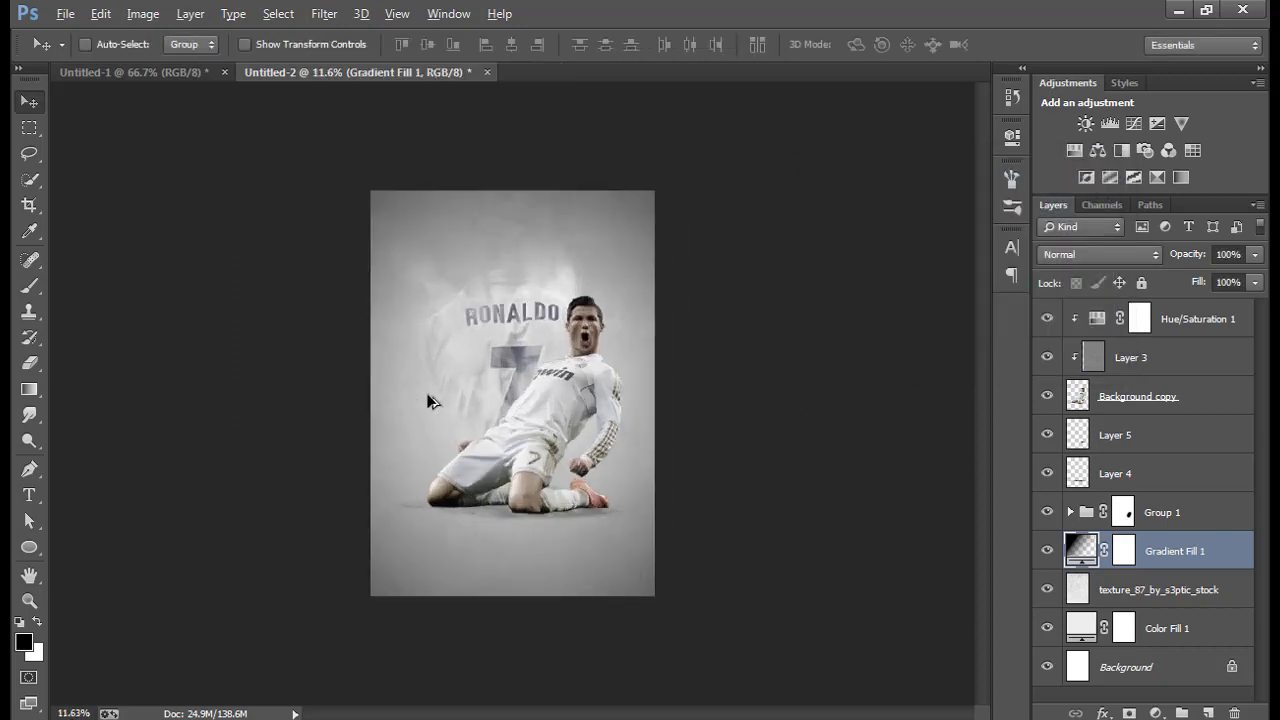
scroll(438, 350, "up", 3)
scroll(428, 400, "down", 1)
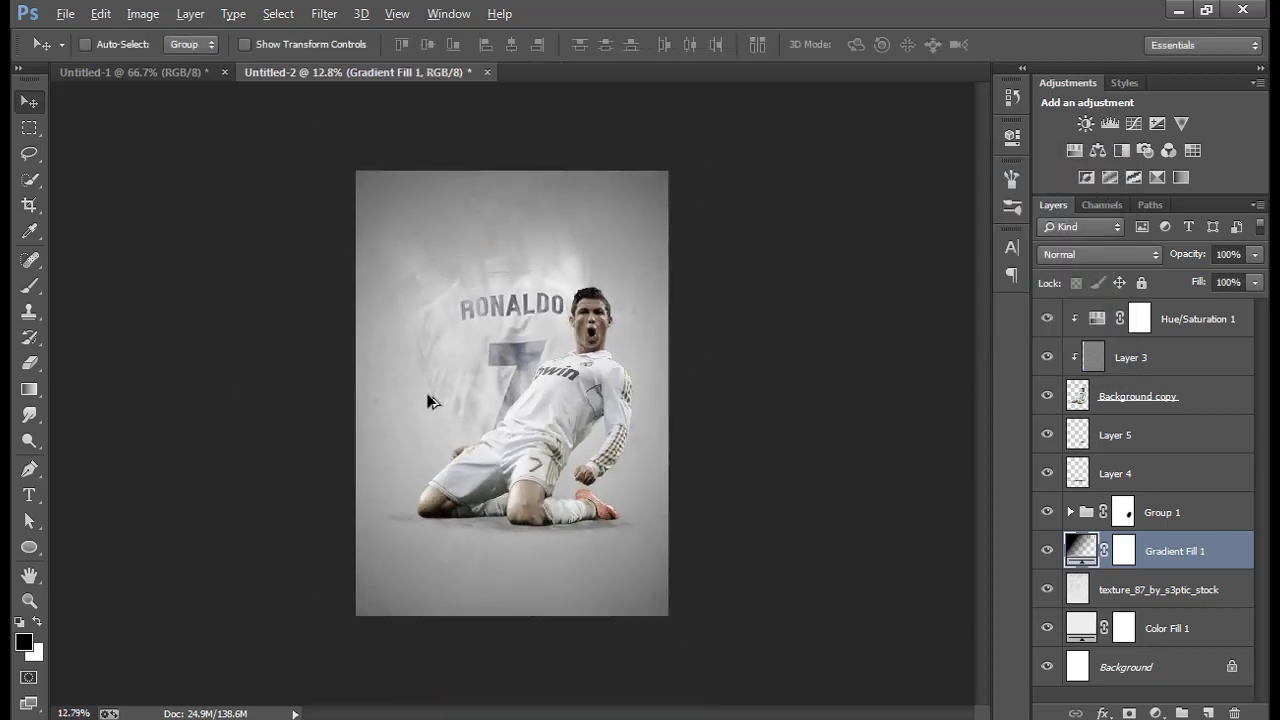
Expand Group 1, select Layer 2 and toggle its visibility to compare.
left_click(1070, 512)
left_click(1220, 599)
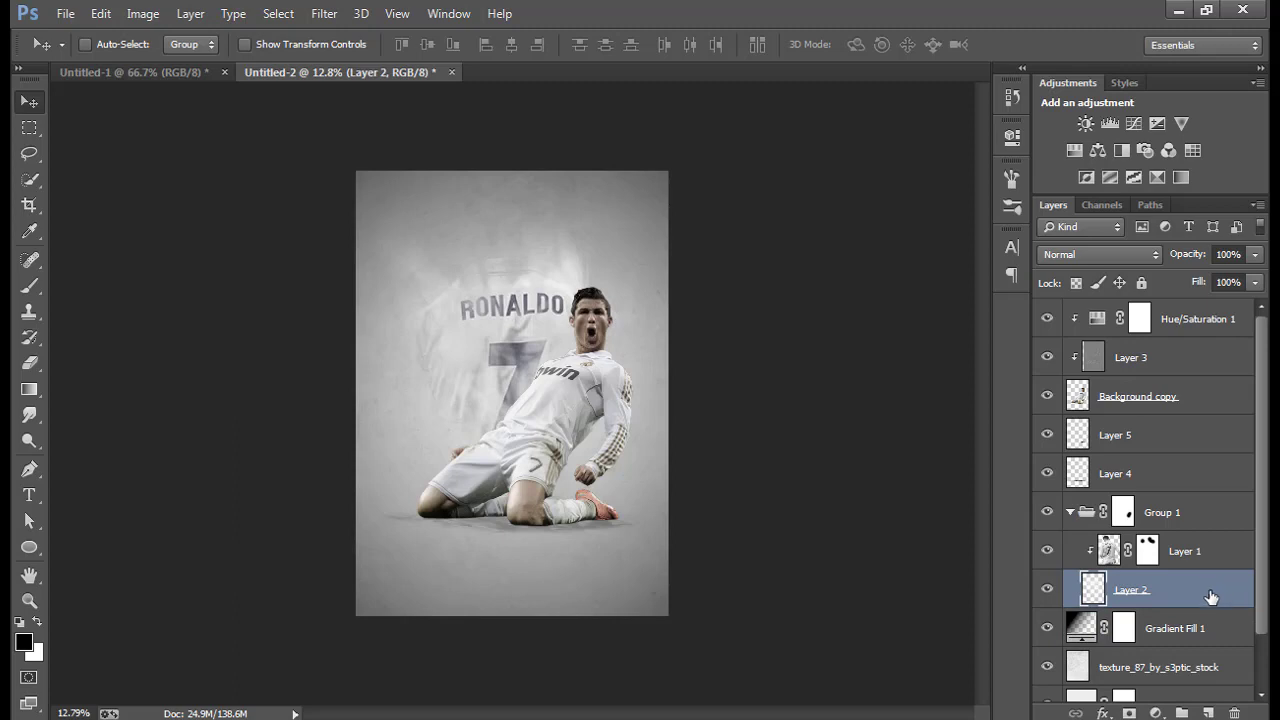
left_click(1047, 590)
left_click(1047, 590)
Try a light grey c9c9c9 Color Overlay on Layer 2, then delete the effect.
double_click(1203, 592)
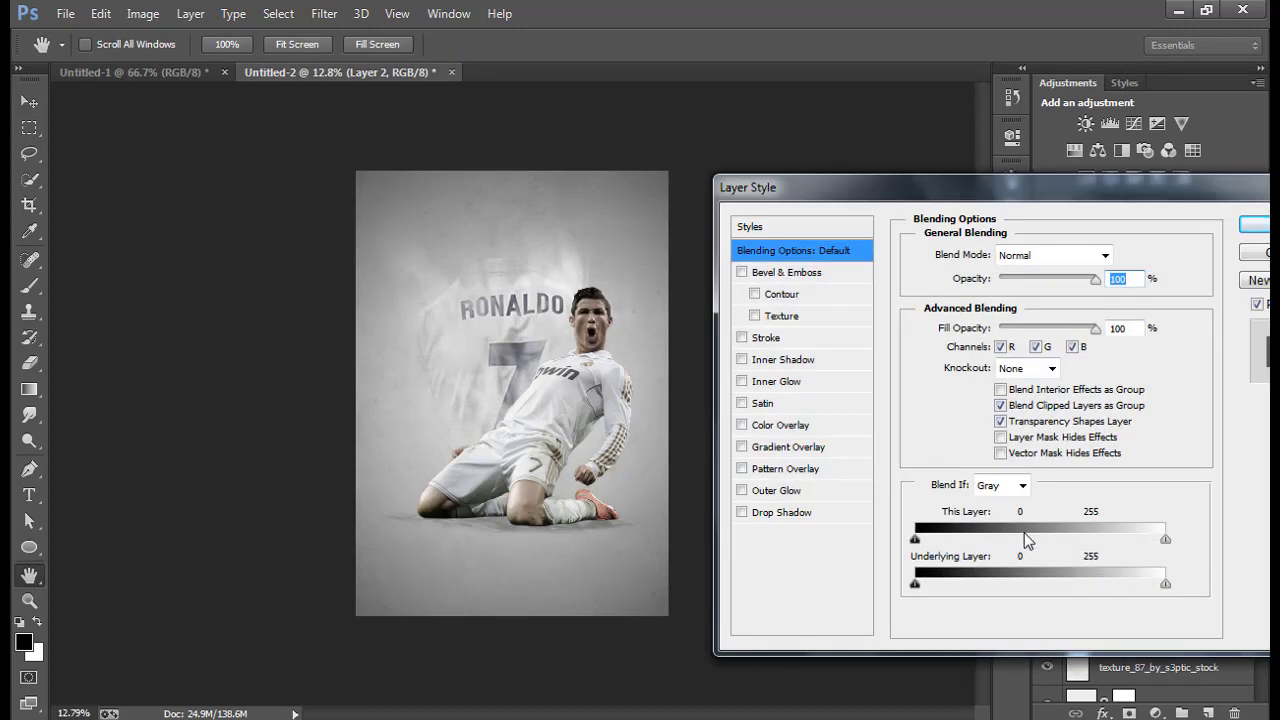
left_click(799, 430)
left_click(1154, 252)
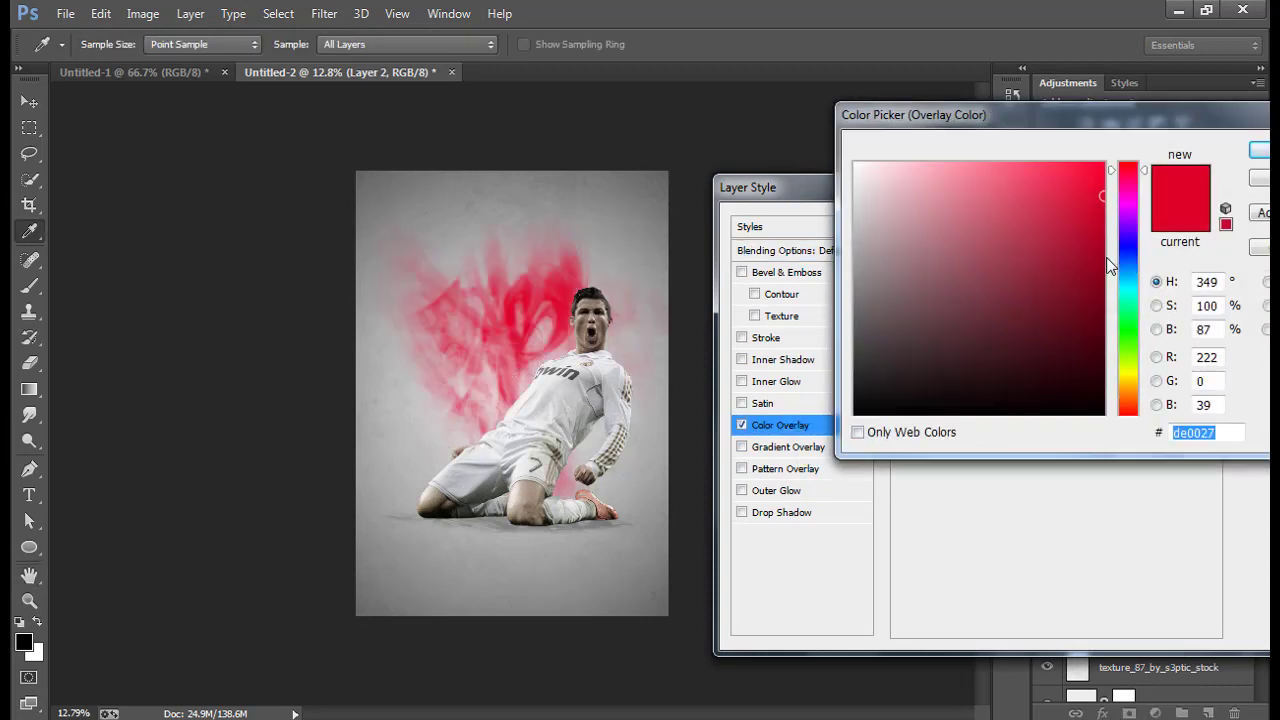
left_click(444, 253)
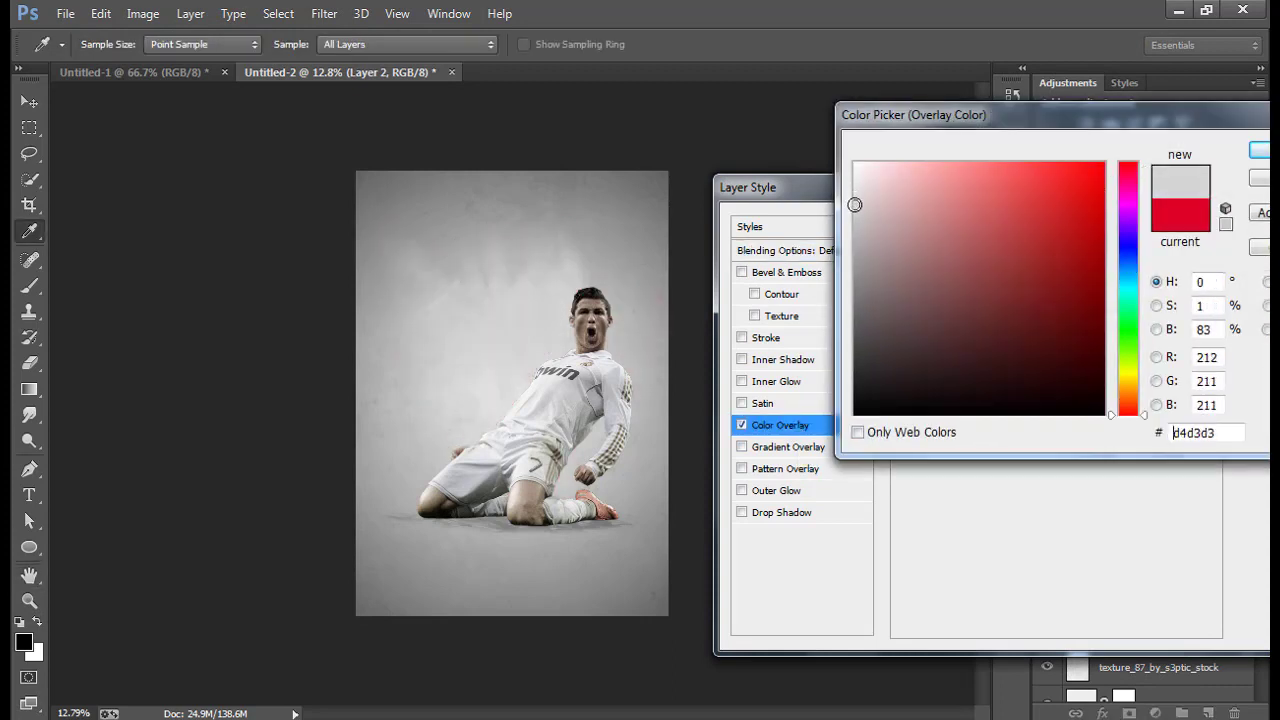
left_click_drag(855, 205, 856, 221)
left_click(1258, 150)
left_click(1250, 218)
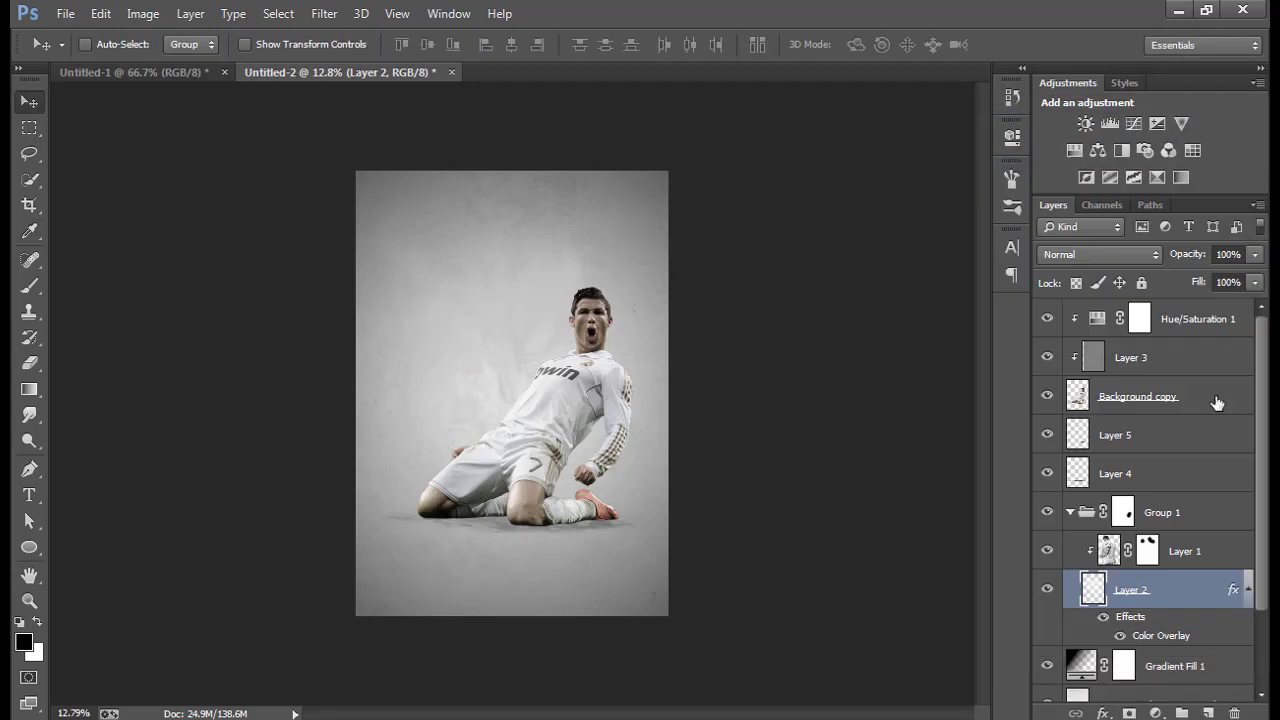
right_click(1171, 580)
left_click(815, 463)
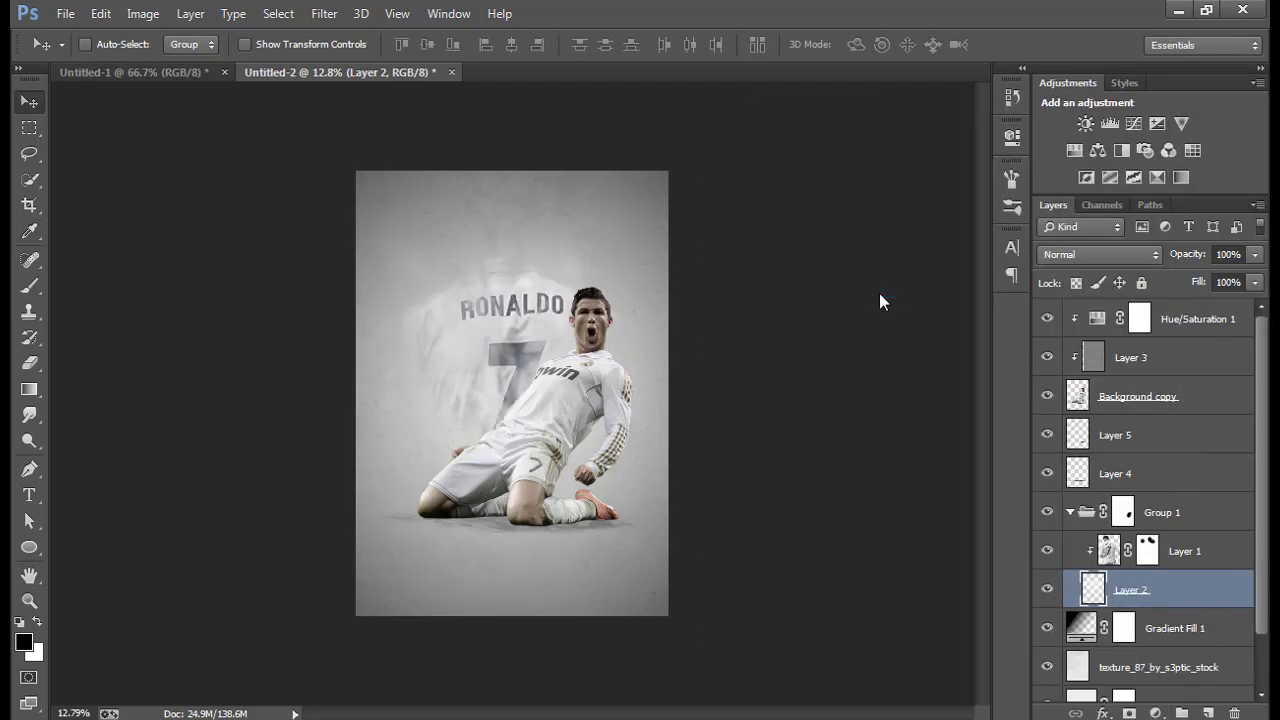
Collapse Group 1 and set Layer 4's opacity to 32%.
left_click(1070, 512)
scroll(764, 419, "down", 2)
scroll(435, 339, "up", 3)
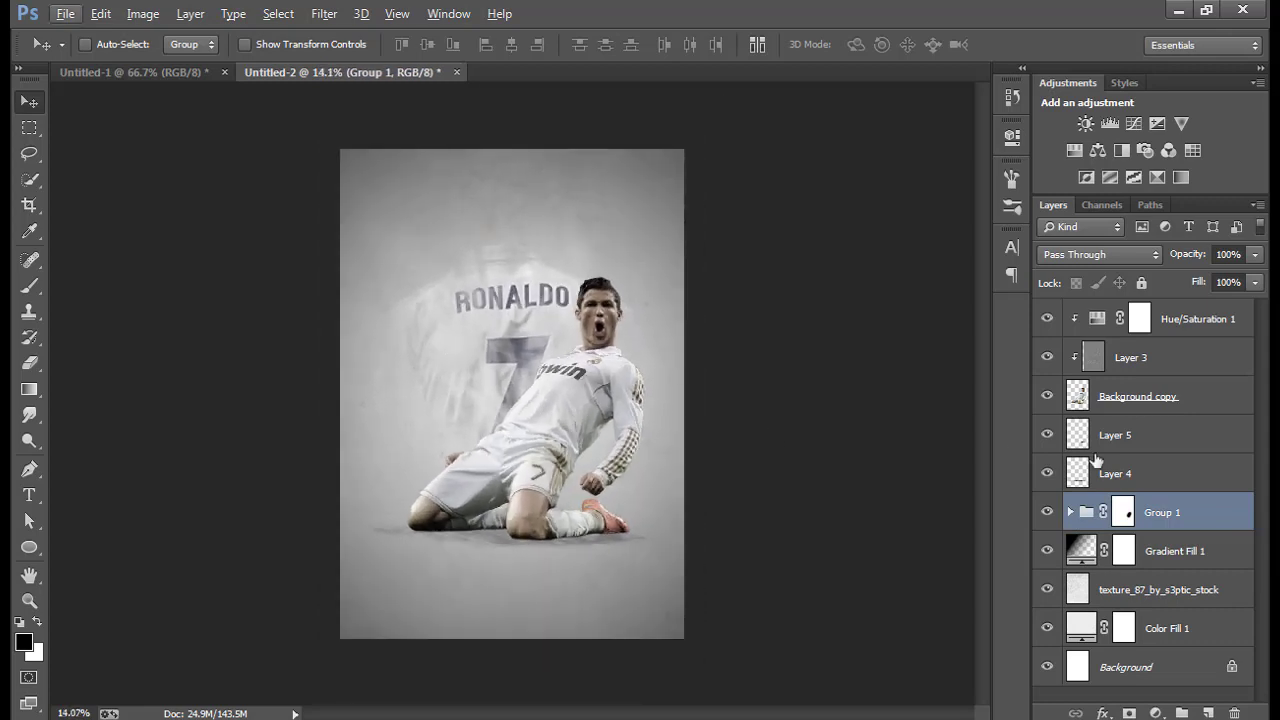
left_click(1150, 472)
left_click(1254, 254)
scroll(657, 428, "down", 2)
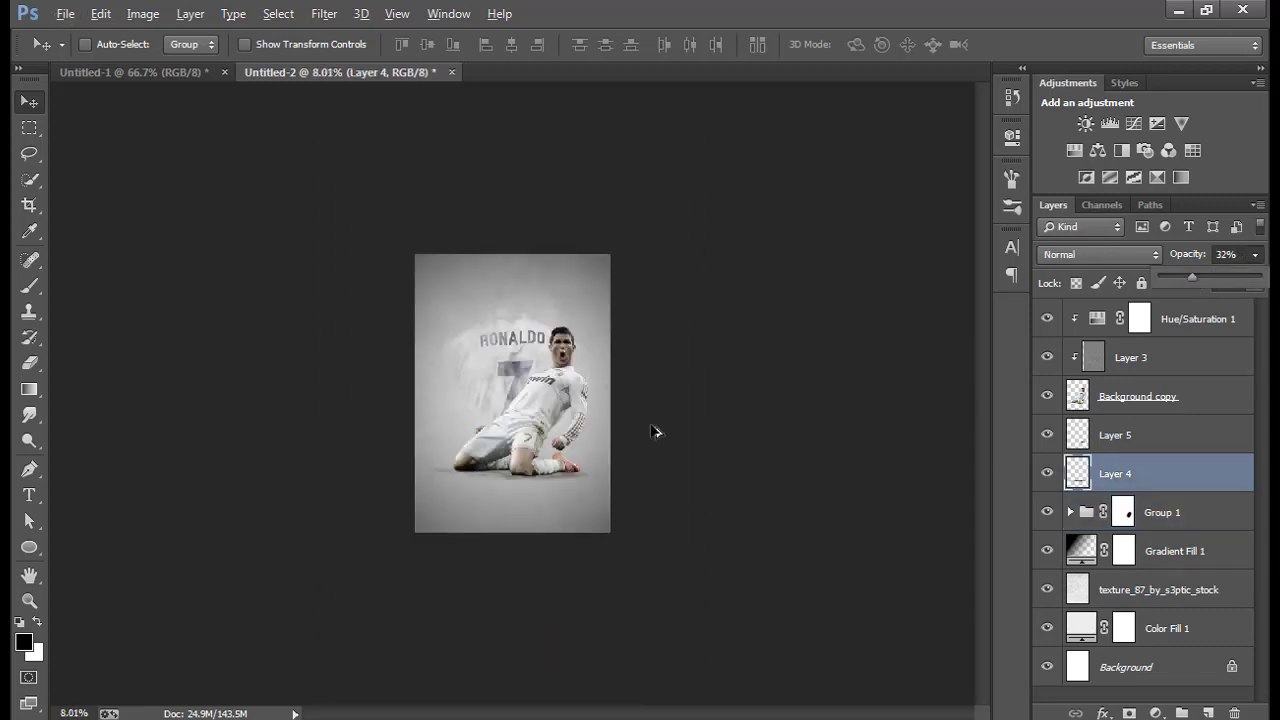
scroll(400, 363, "up", 2)
scroll(417, 369, "up", 1)
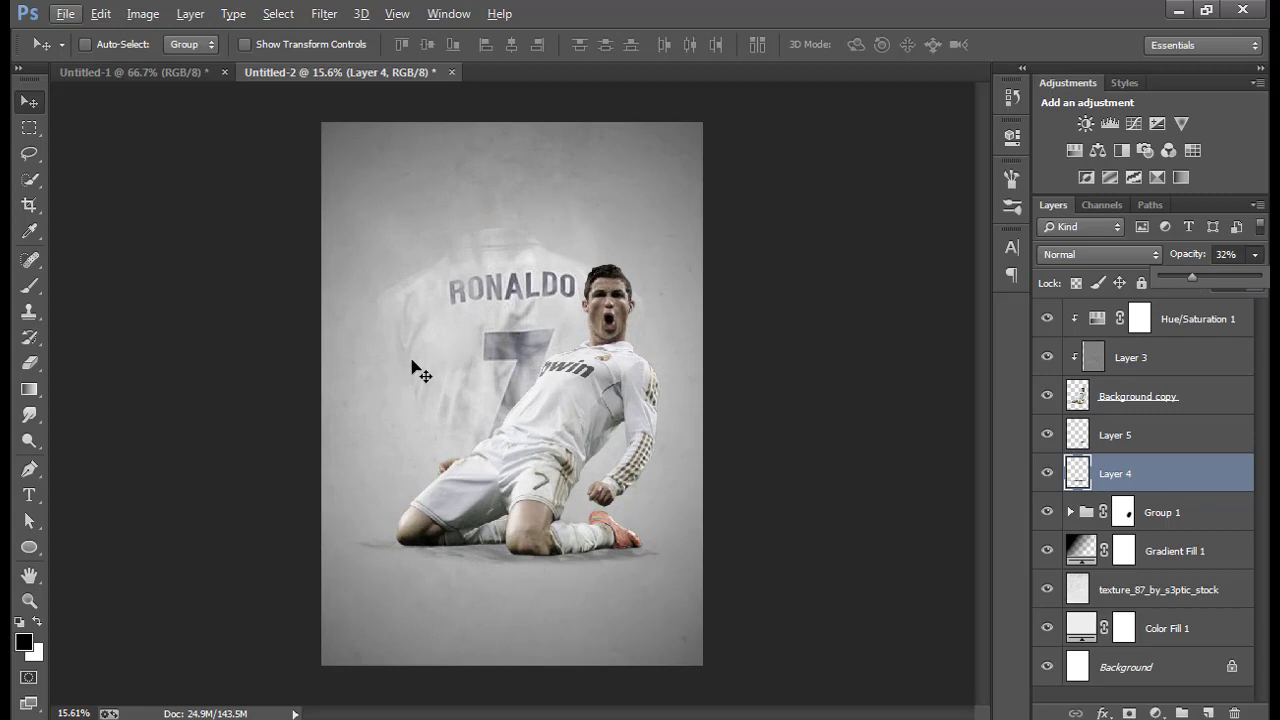
Add a new empty Layer 6 directly above Group 1.
left_click(1199, 326)
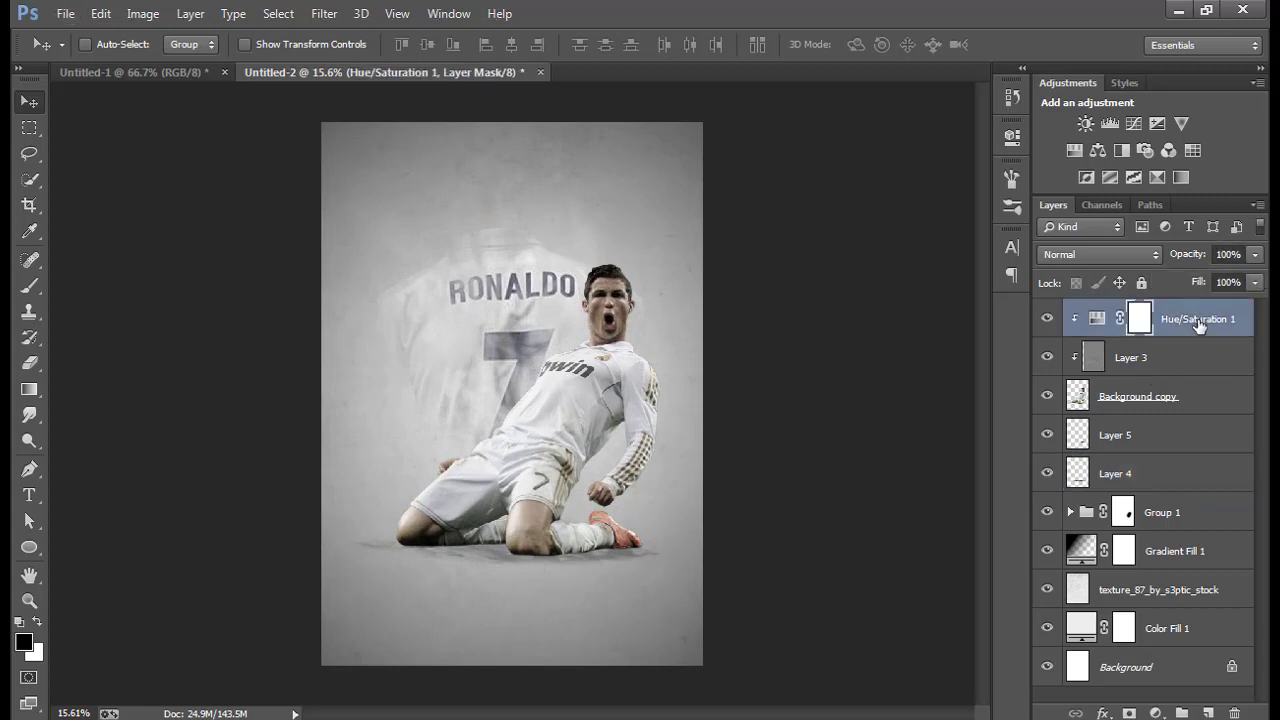
left_click(1177, 520)
left_click(1210, 713)
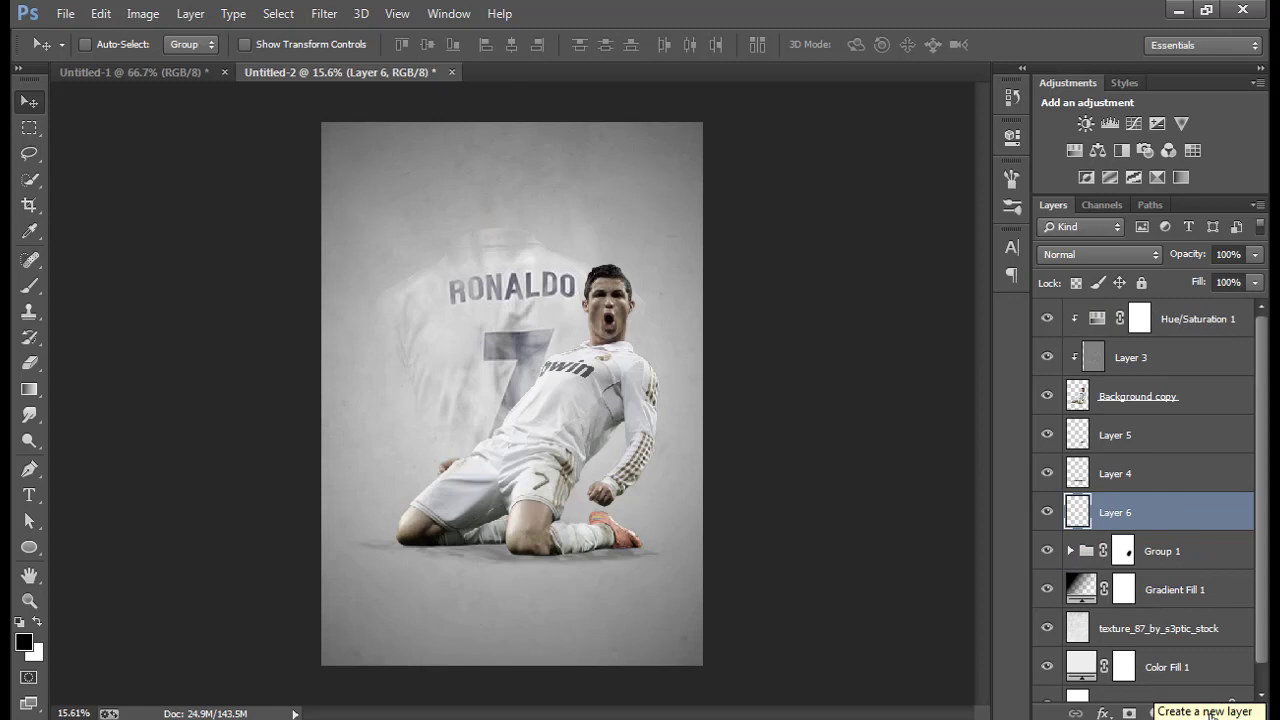
Switch to the Brush tool with a 62 px size.
left_click(36, 288)
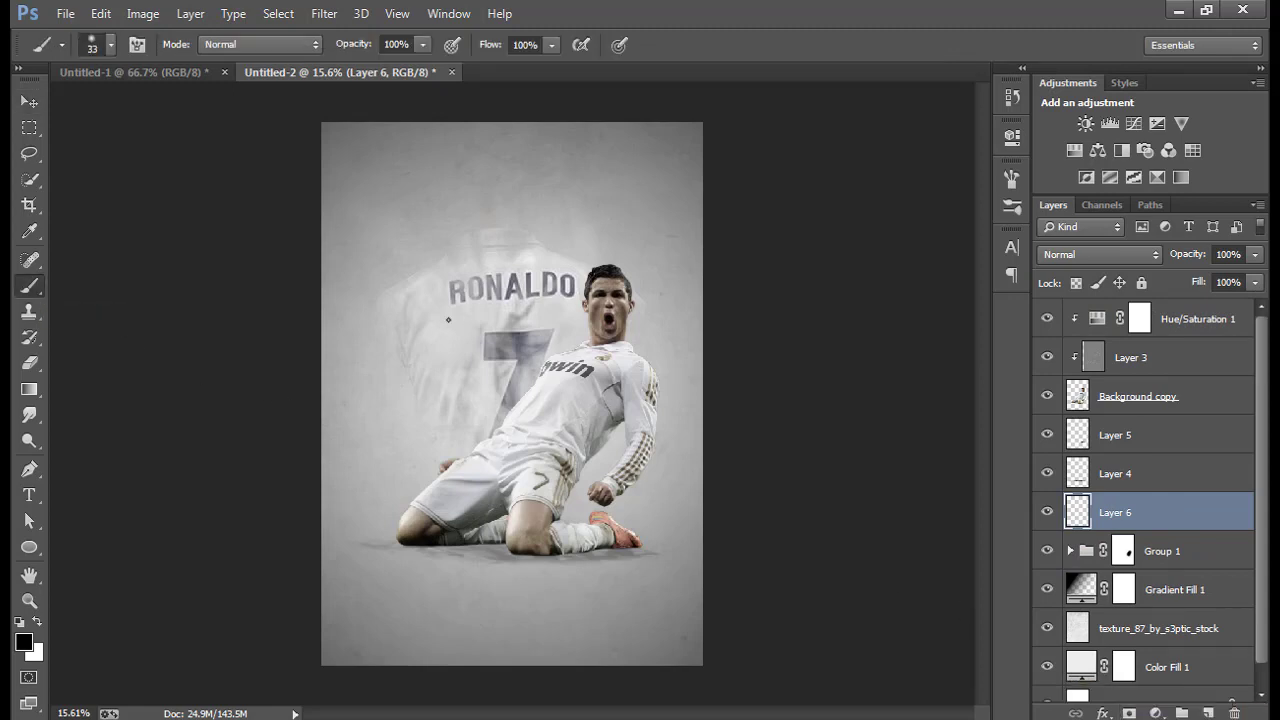
right_click(454, 290)
left_click_drag(576, 333, 612, 333)
key("Return")
Set the foreground colour to orange #f5a70f.
left_click(24, 642)
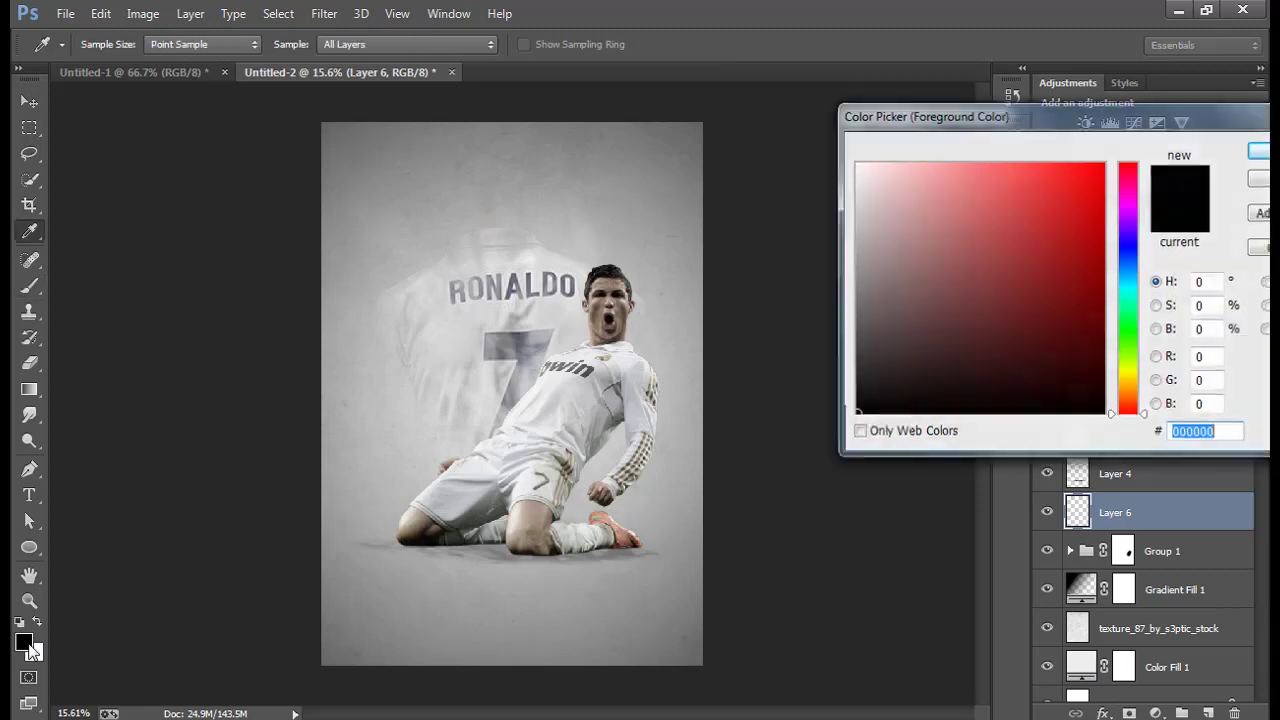
left_click_drag(1049, 131, 910, 135)
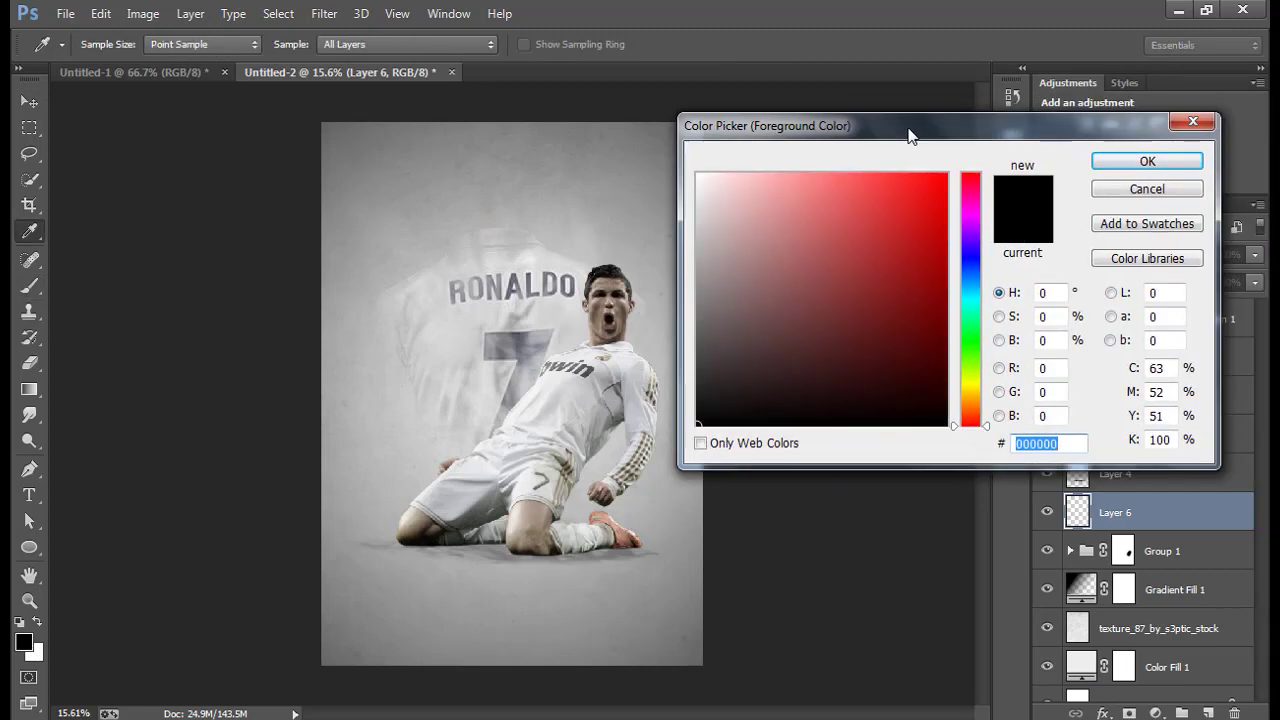
type("f5a")
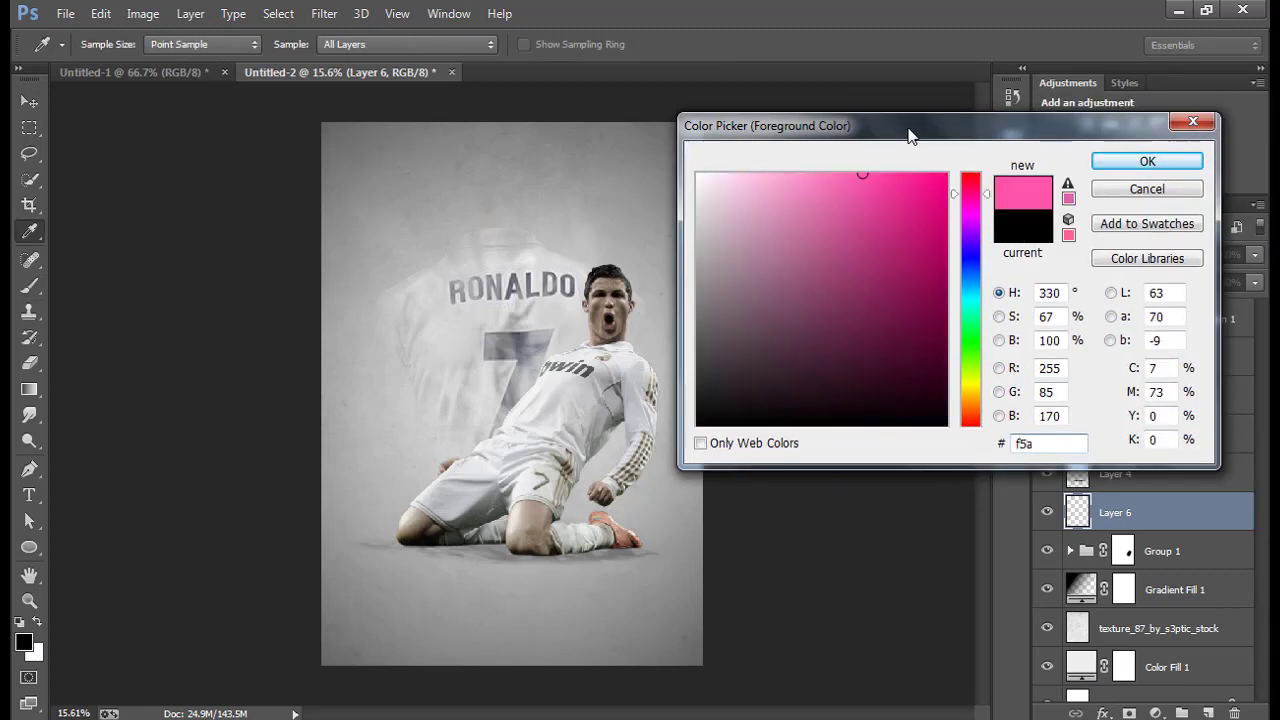
type("7")
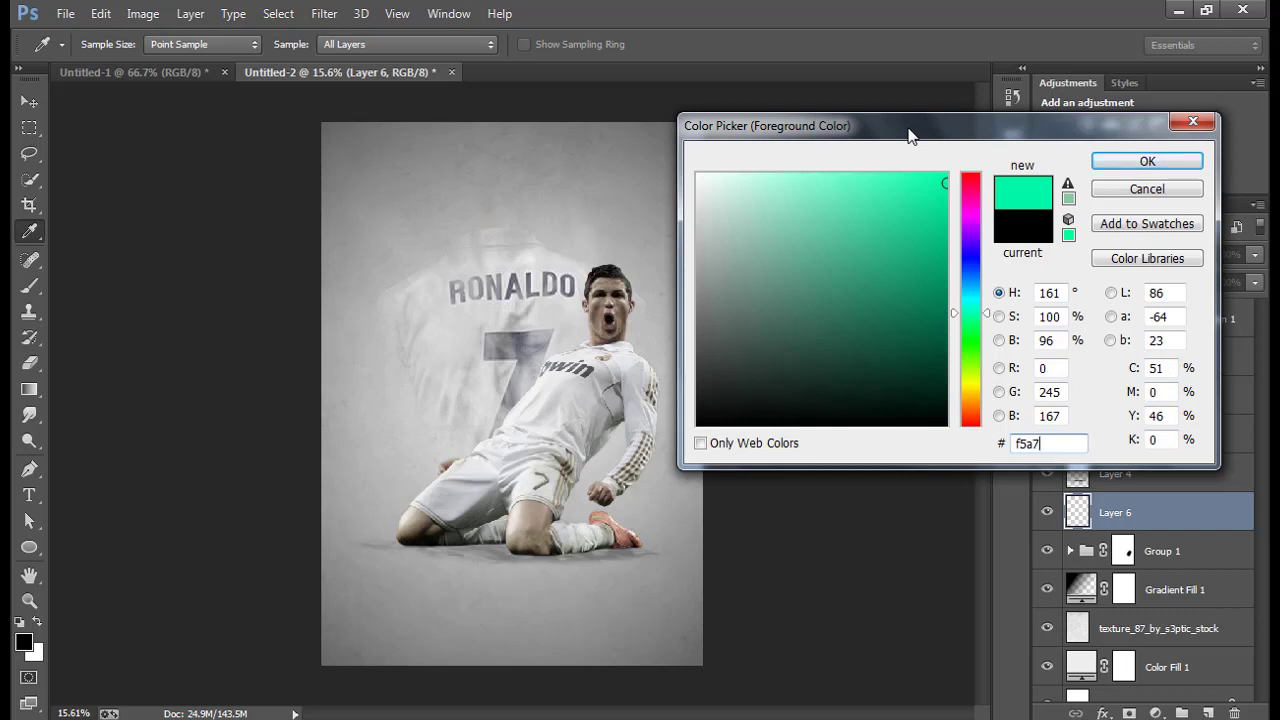
type("b")
key("BackSpace")
type("0f")
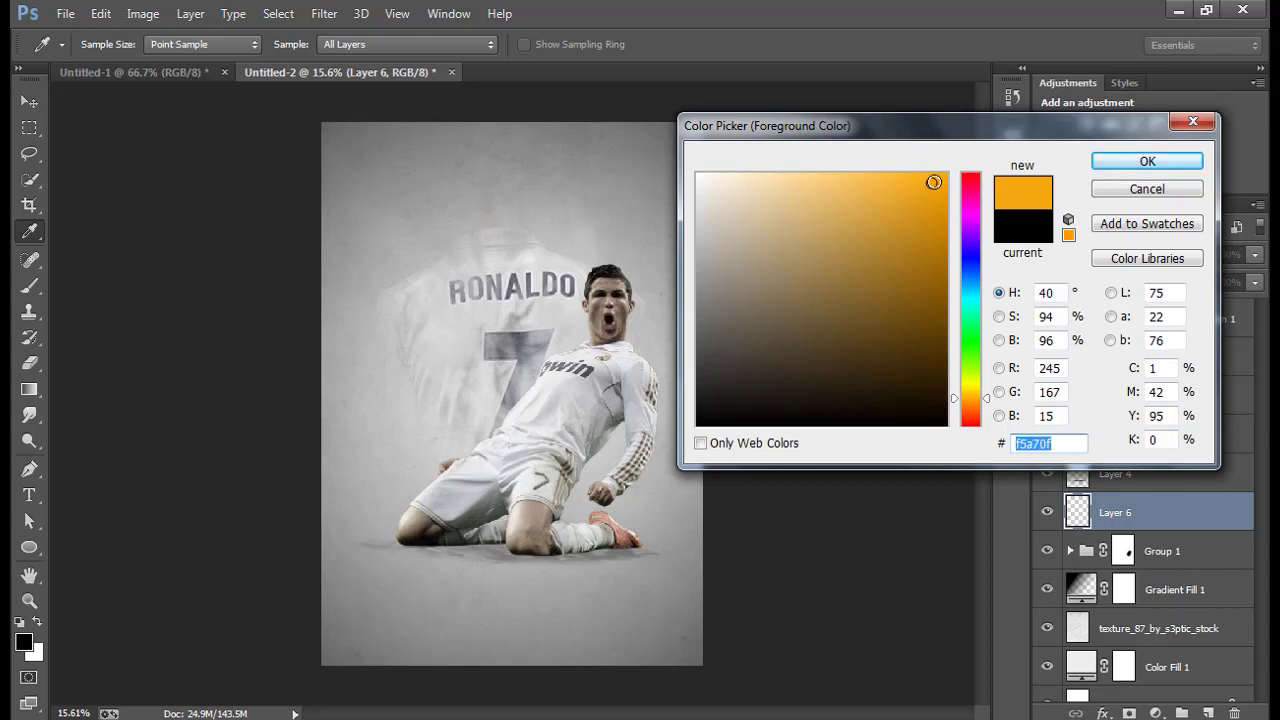
left_click(1144, 161)
Paint a large soft orange blob behind the number 7 and move it up-right.
key("bracketright")
key("bracketright")
key("bracketright")
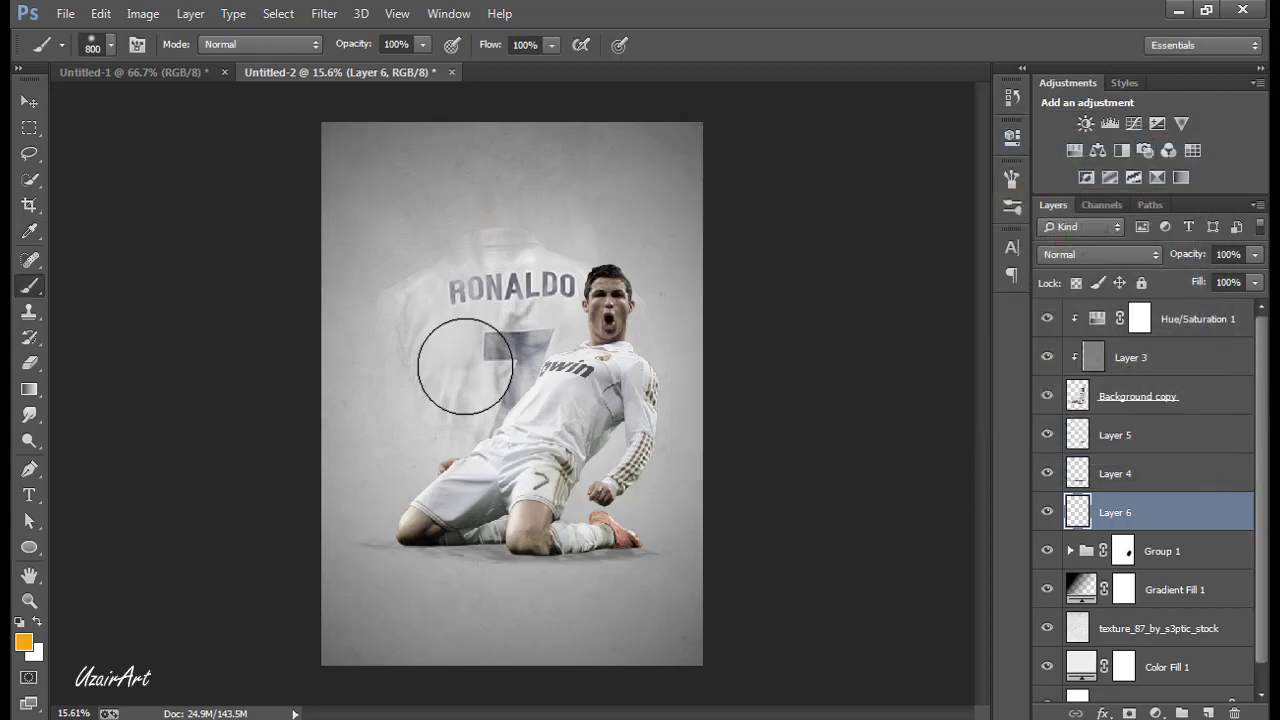
left_click_drag(457, 363, 480, 315)
left_click(29, 102)
left_click_drag(480, 380, 540, 340)
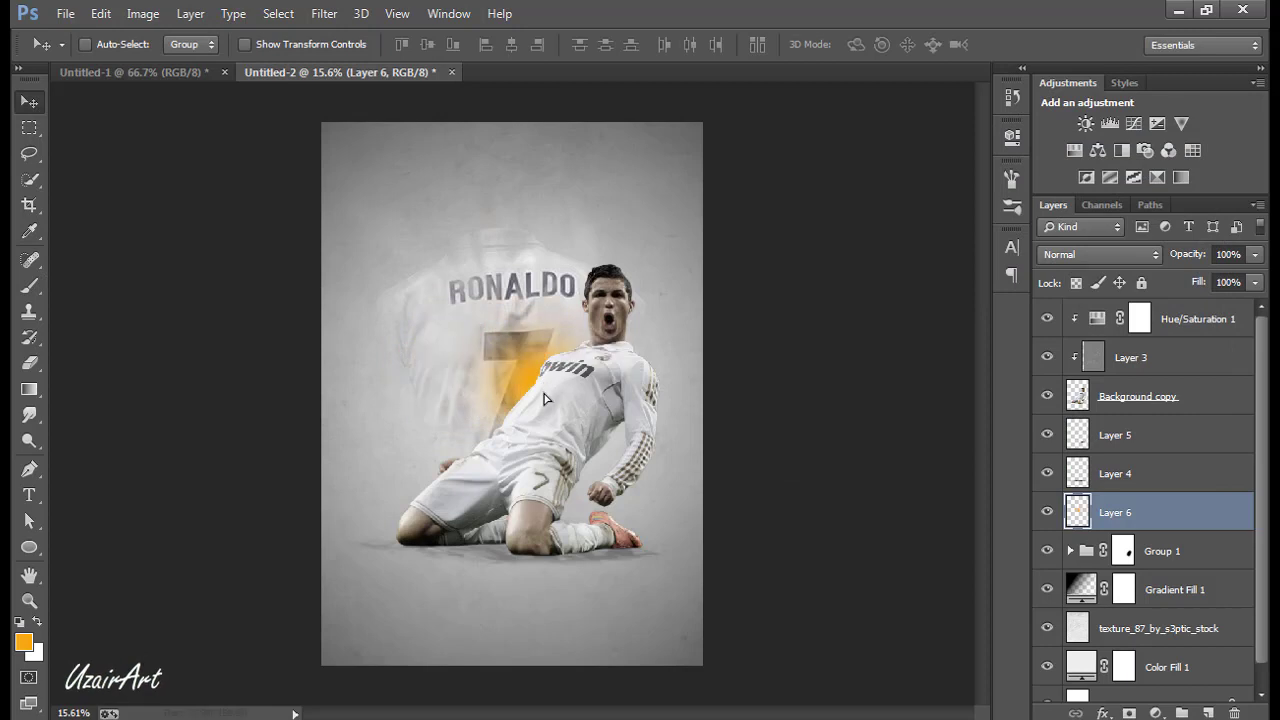
Free Transform the orange glow to about 235%, stretching it wider and lower.
key("ctrl+t")
mouse_move(637, 484)
left_mouse_down()
mouse_move(772, 618)
mouse_move(797, 620)
left_mouse_up()
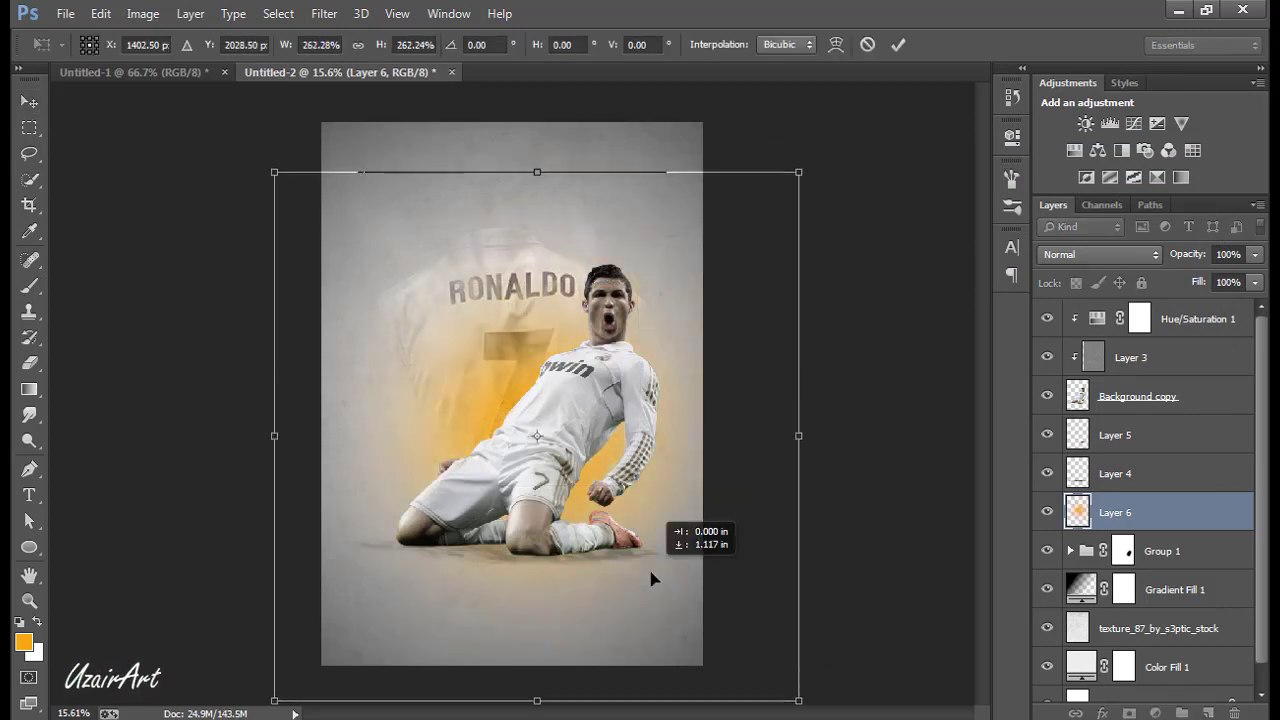
left_click_drag(651, 614, 651, 637)
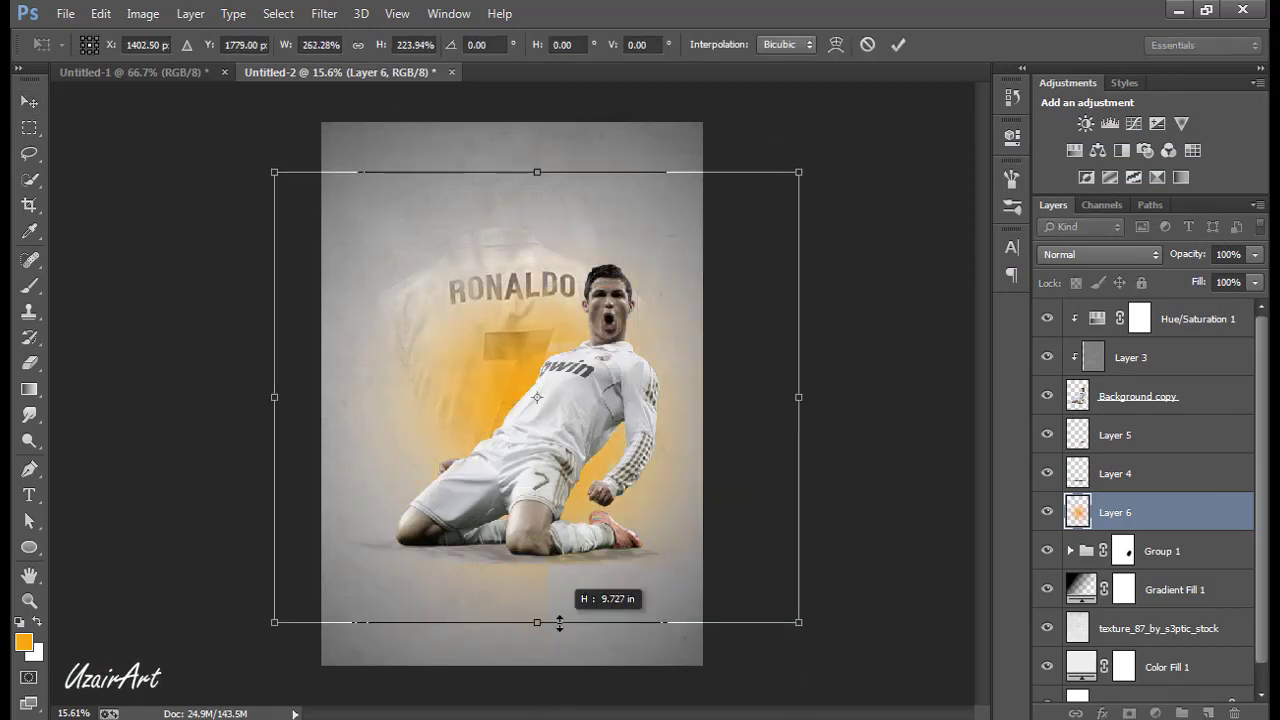
left_click(897, 44)
Set Layer 6 to Pin Light blending at 55% opacity.
left_click(1119, 255)
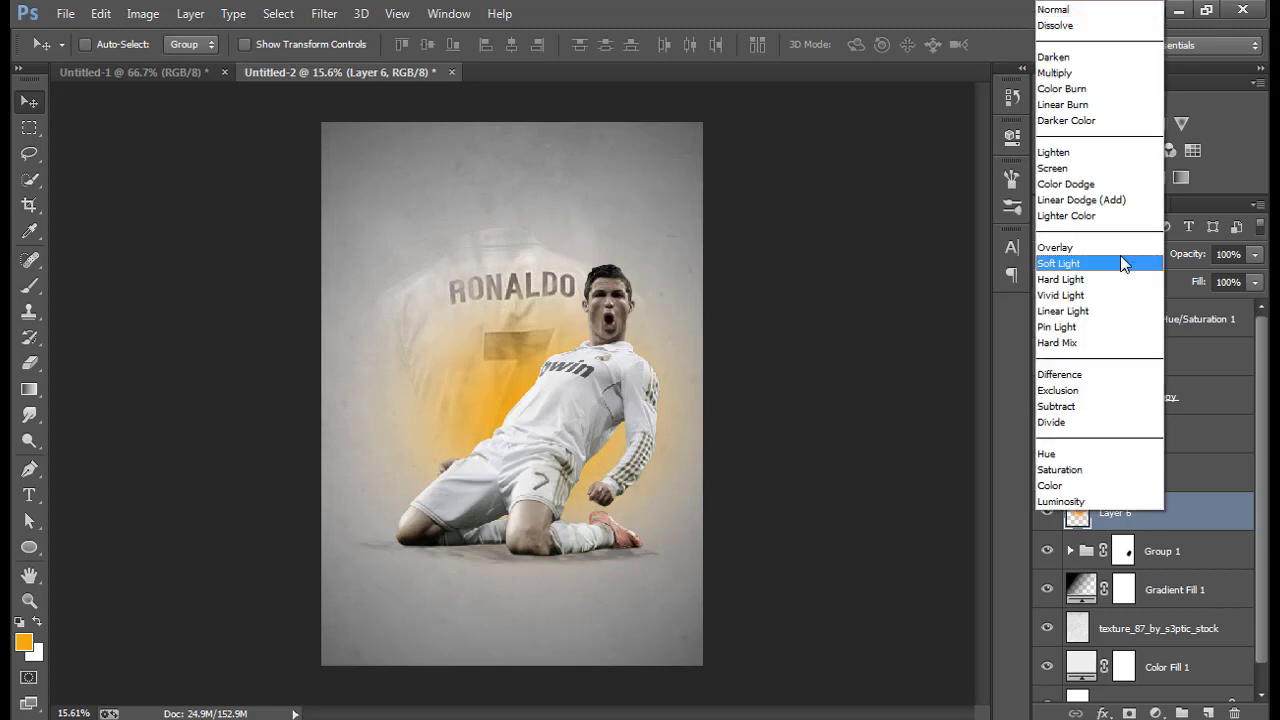
left_click(1099, 326)
left_click(1228, 254)
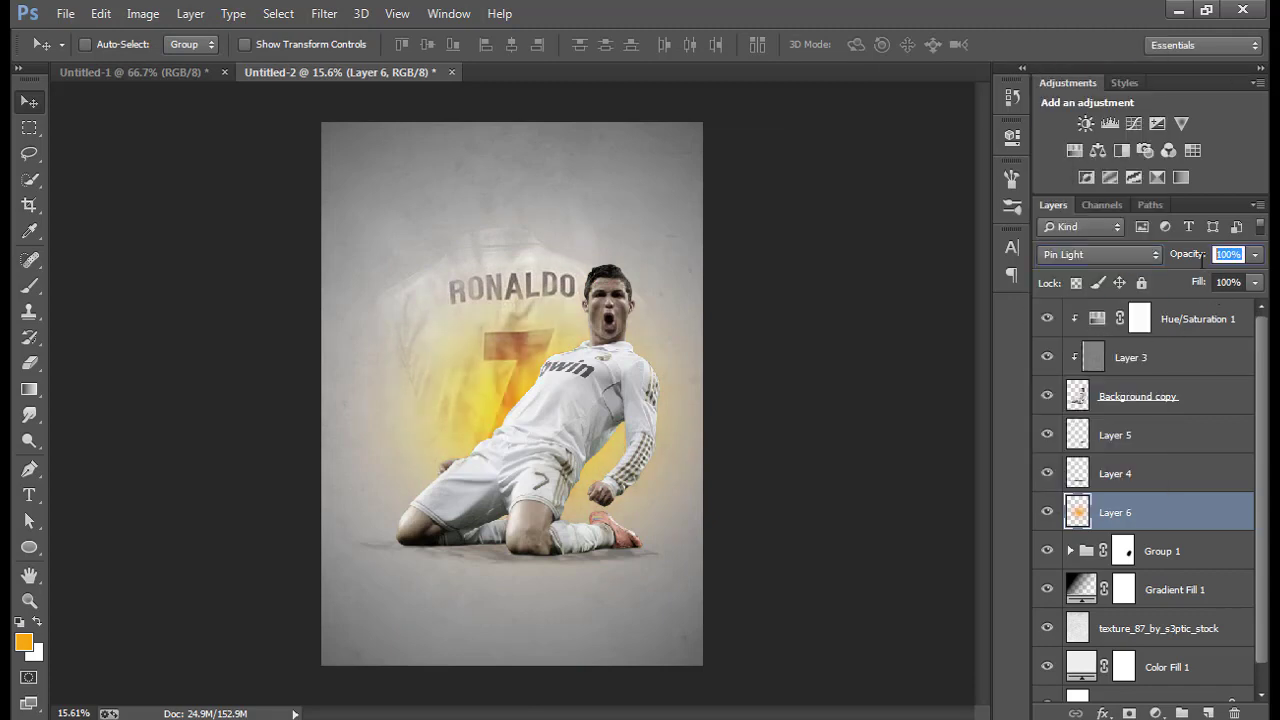
type("55")
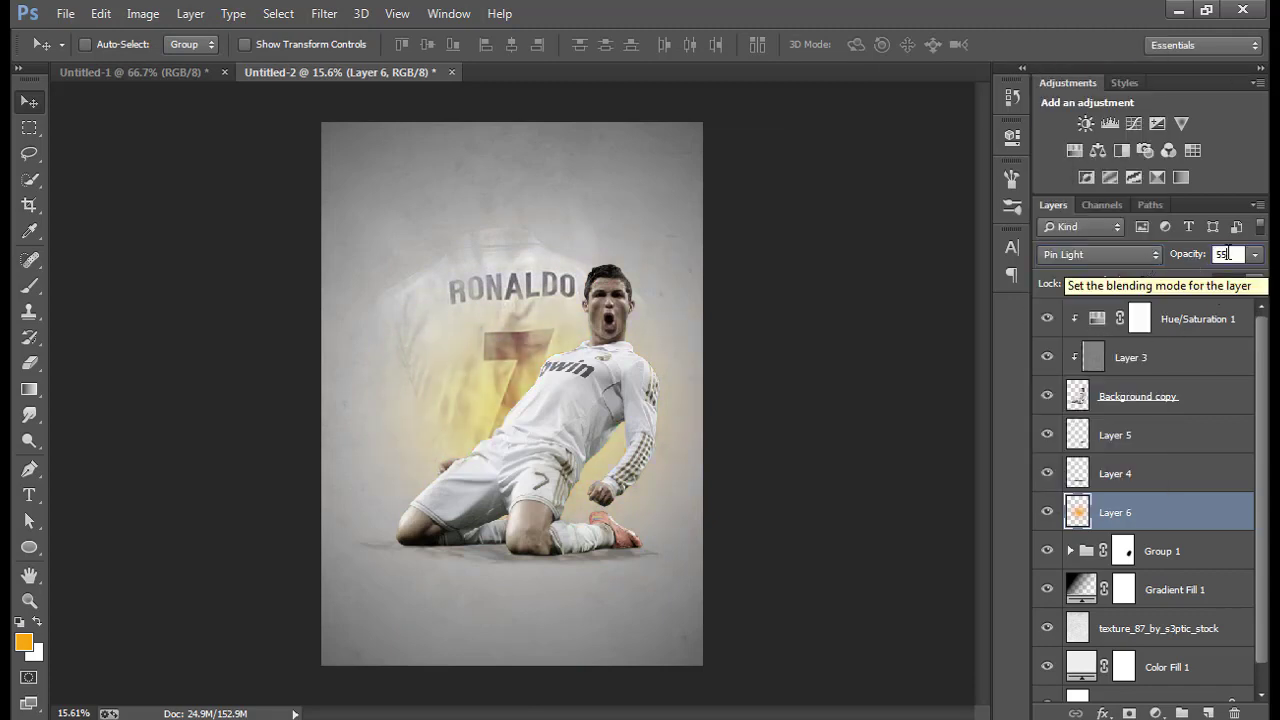
left_click(1254, 254)
Preview the glow in Pin Light, Soft Light, Hard Light and Color blend modes.
left_click(1100, 254)
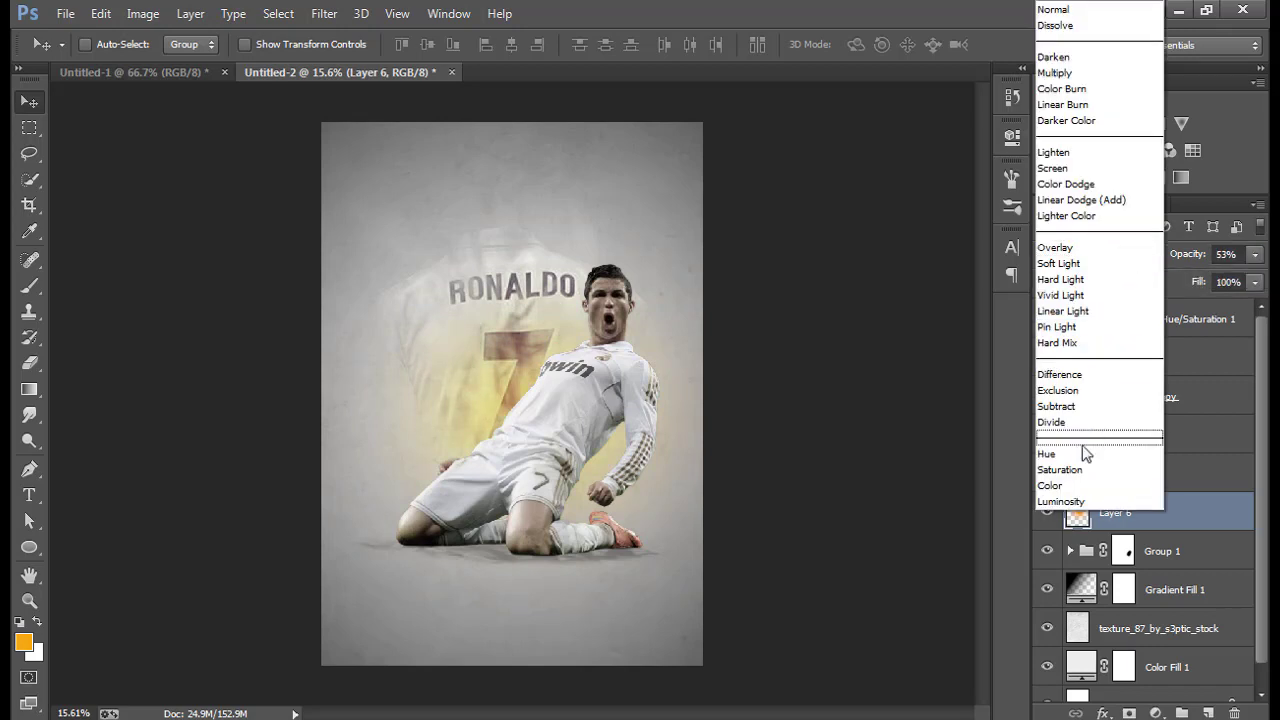
left_click(1069, 321)
left_click(1078, 256)
left_click(1078, 258)
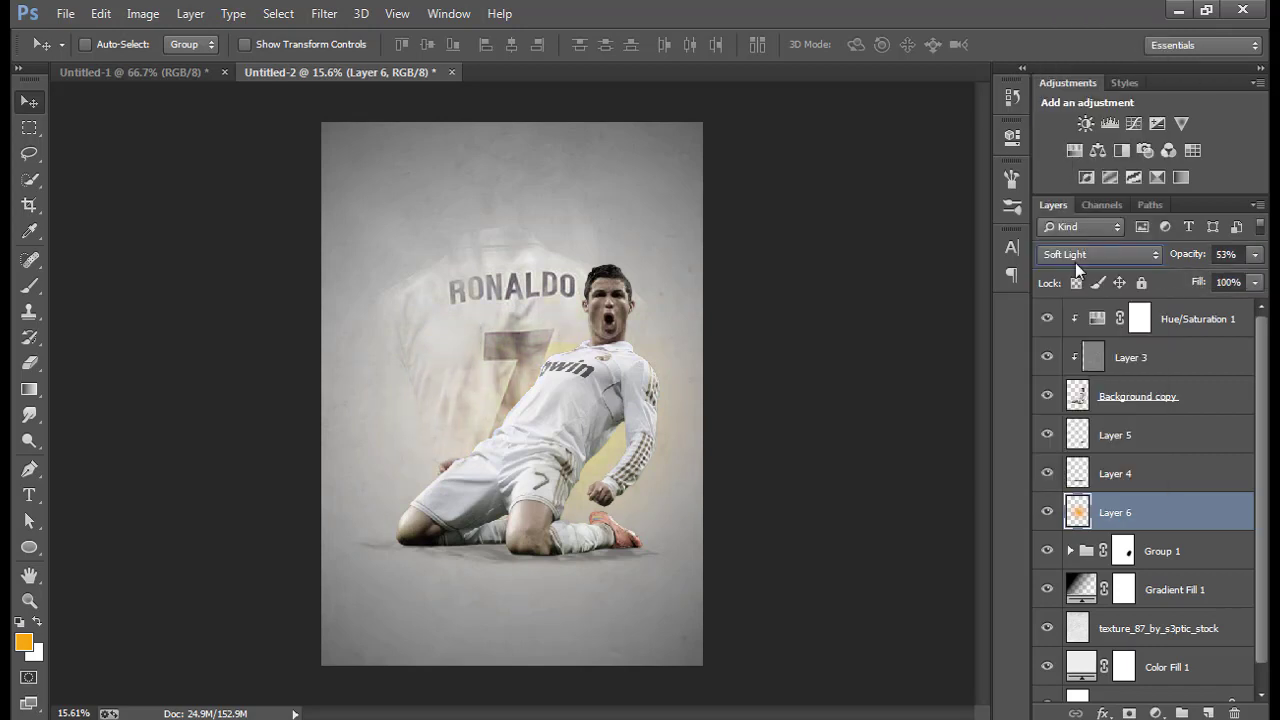
left_click(1100, 257)
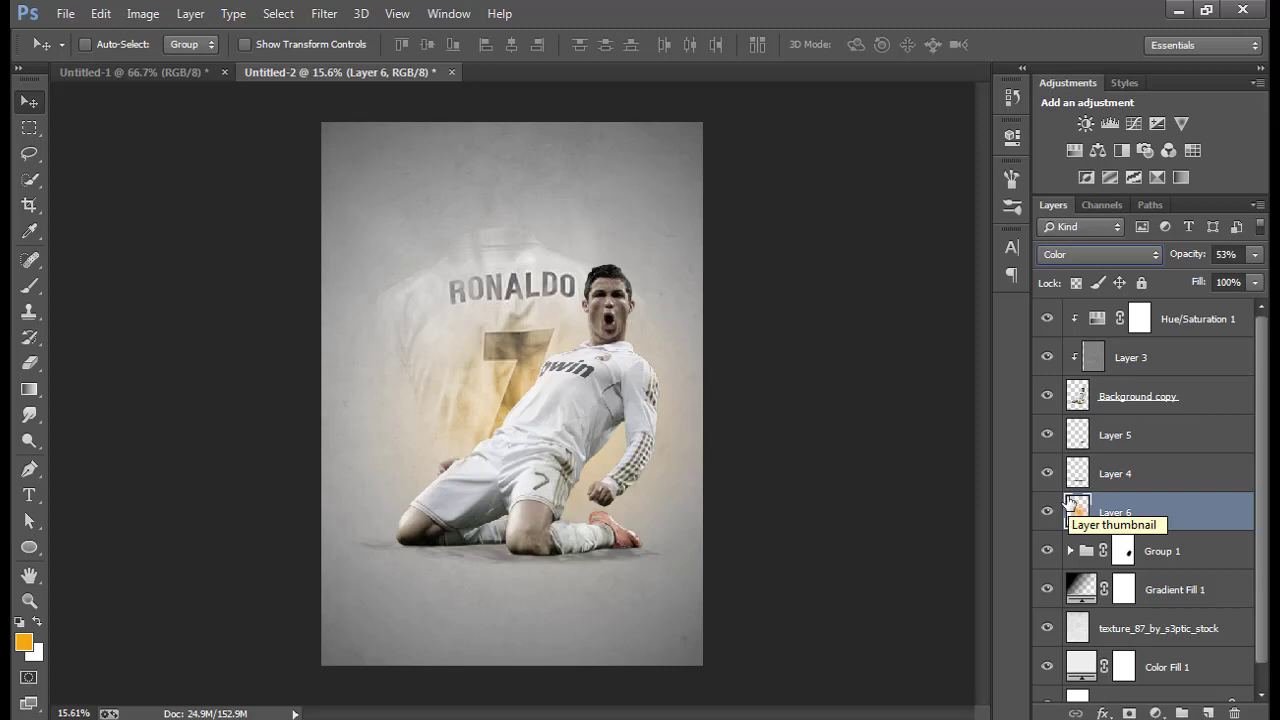
key("h")
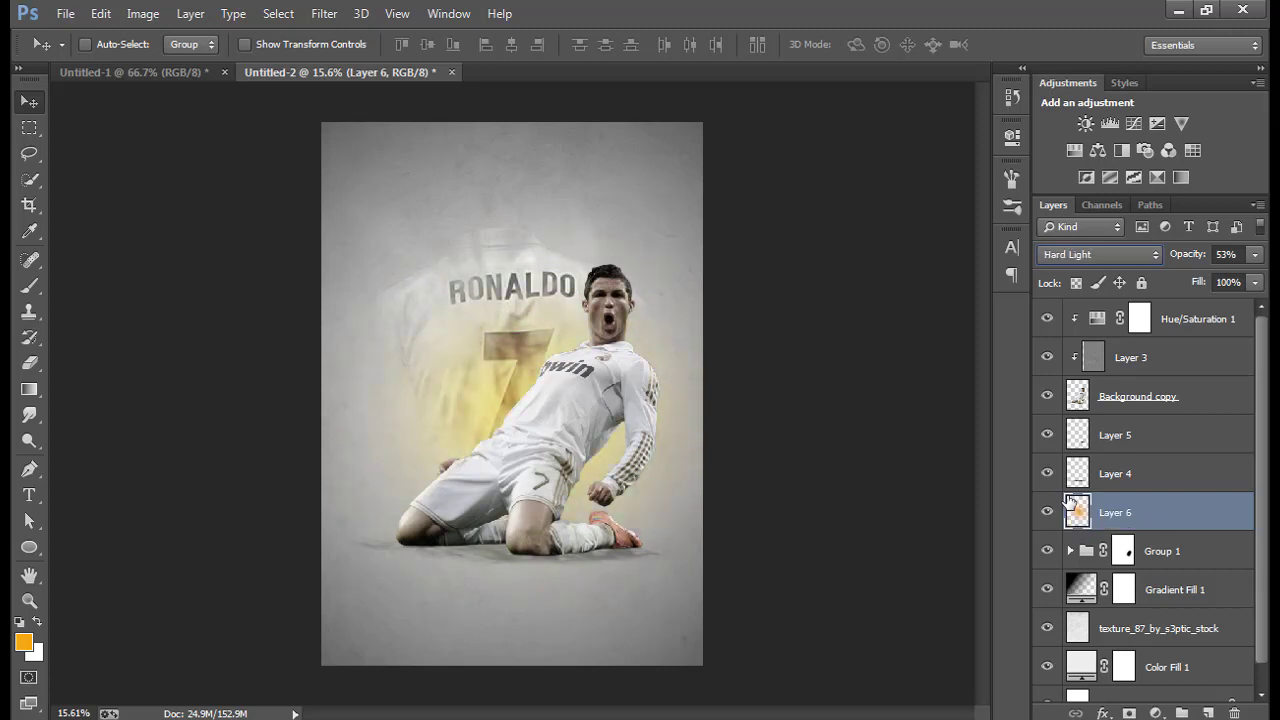
key("shift+plus")
key("shift+plus")
key("shift+plus")
key("shift+plus")
key("shift+plus")
key("shift+plus")
key("shift+plus")
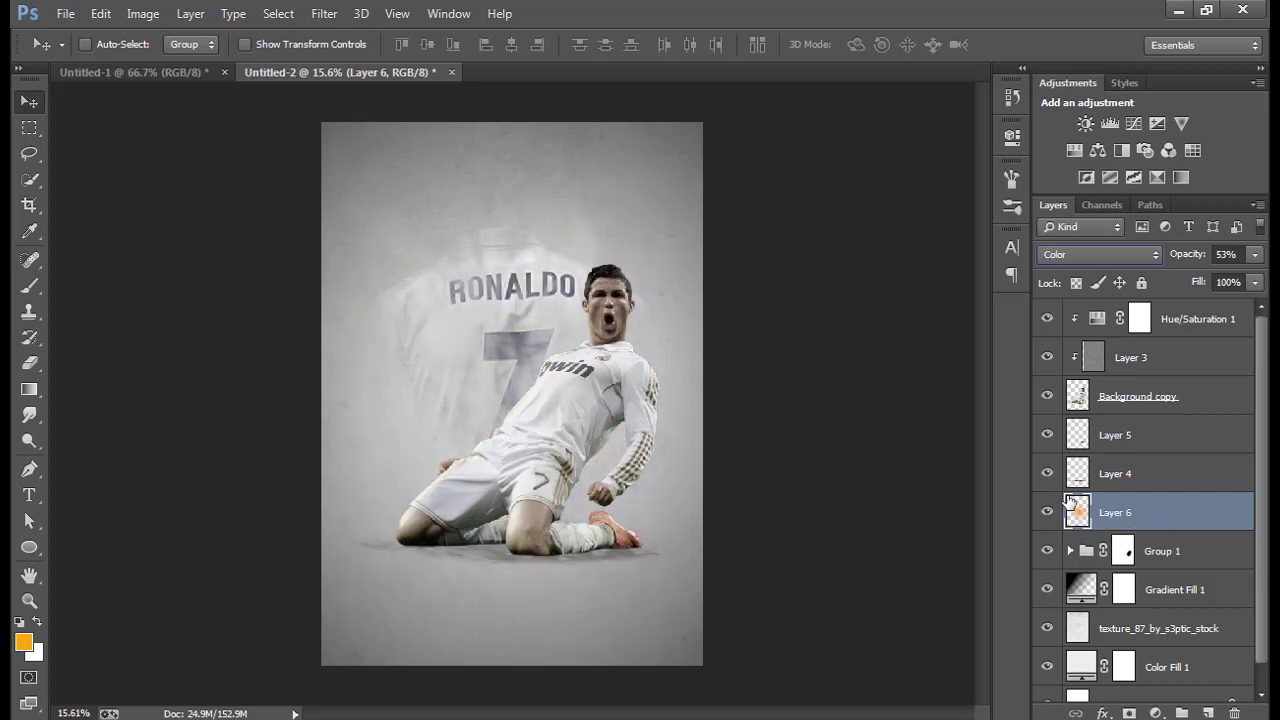
key("shift+plus")
Set Layer 6 back to Normal blending at 41% opacity and view the whole poster.
left_click(1254, 255)
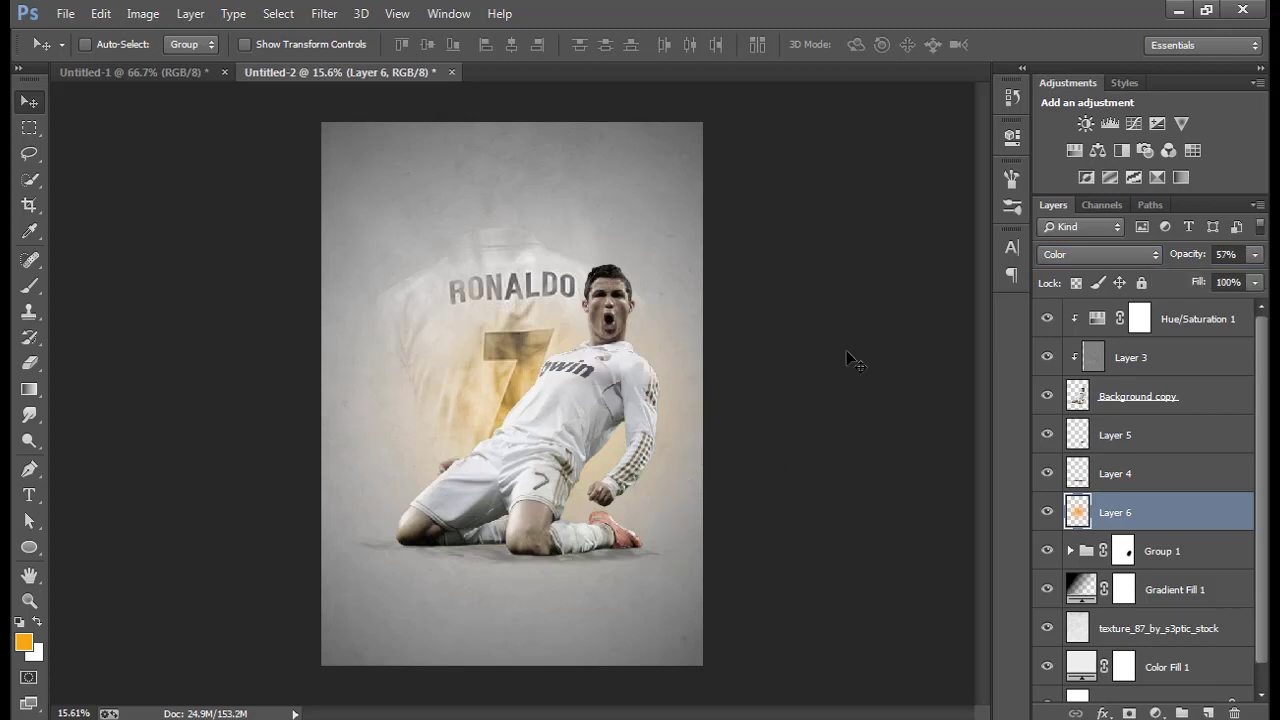
left_click(1100, 254)
left_click(1053, 9)
left_click_drag(1254, 255, 1201, 276)
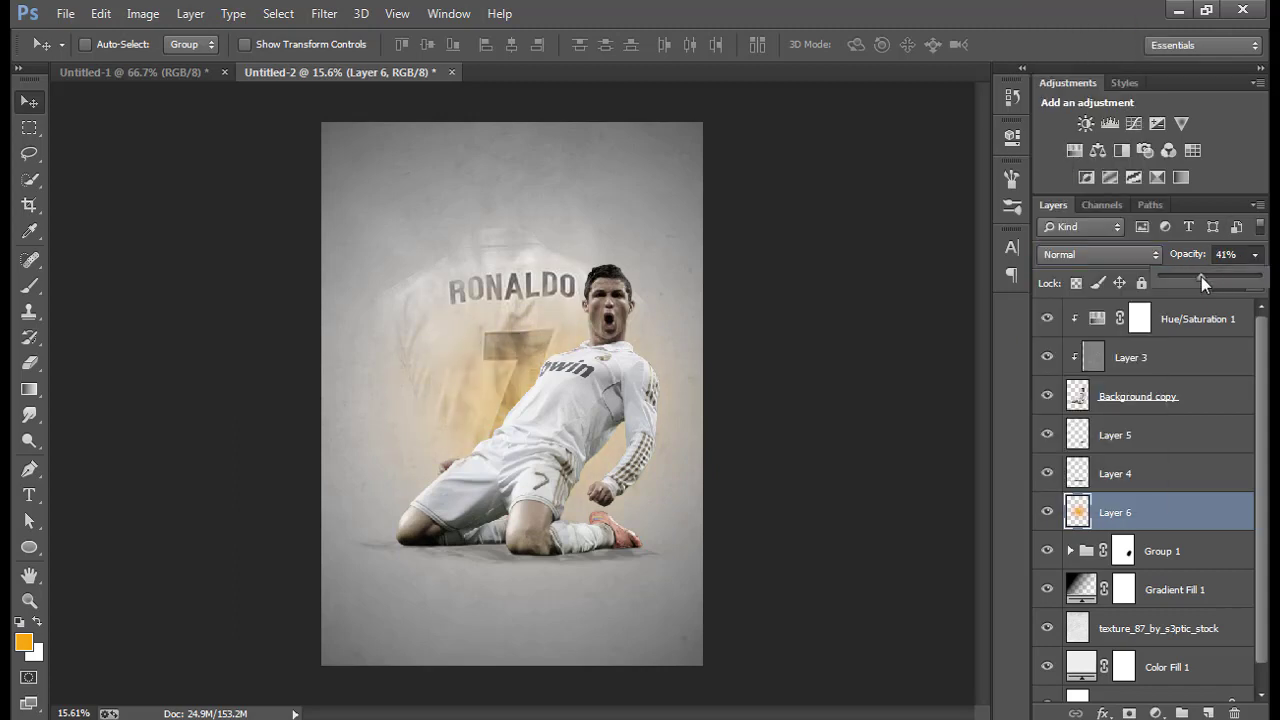
left_click(779, 486)
key("ctrl+minus")
key("ctrl+0")
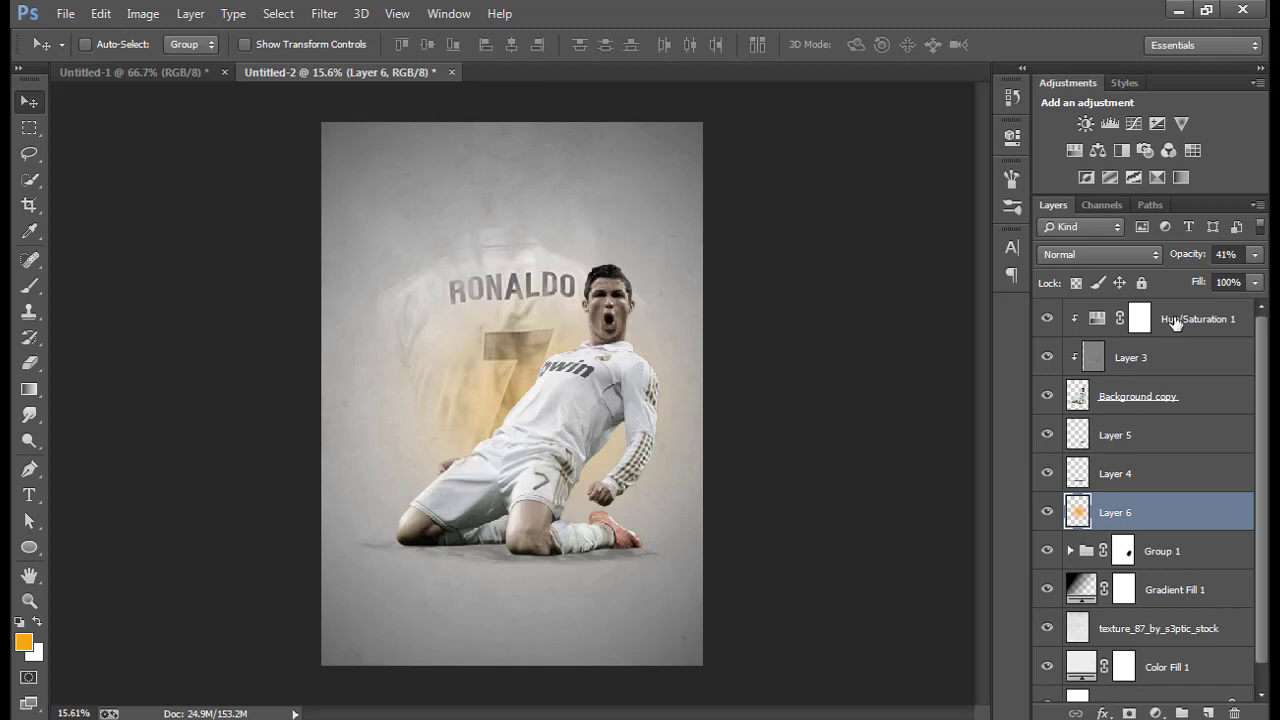
left_click(1175, 320)
Place the Optical-6-psdbox lens flare image embedded into the poster.
scroll(708, 343, "down", 2)
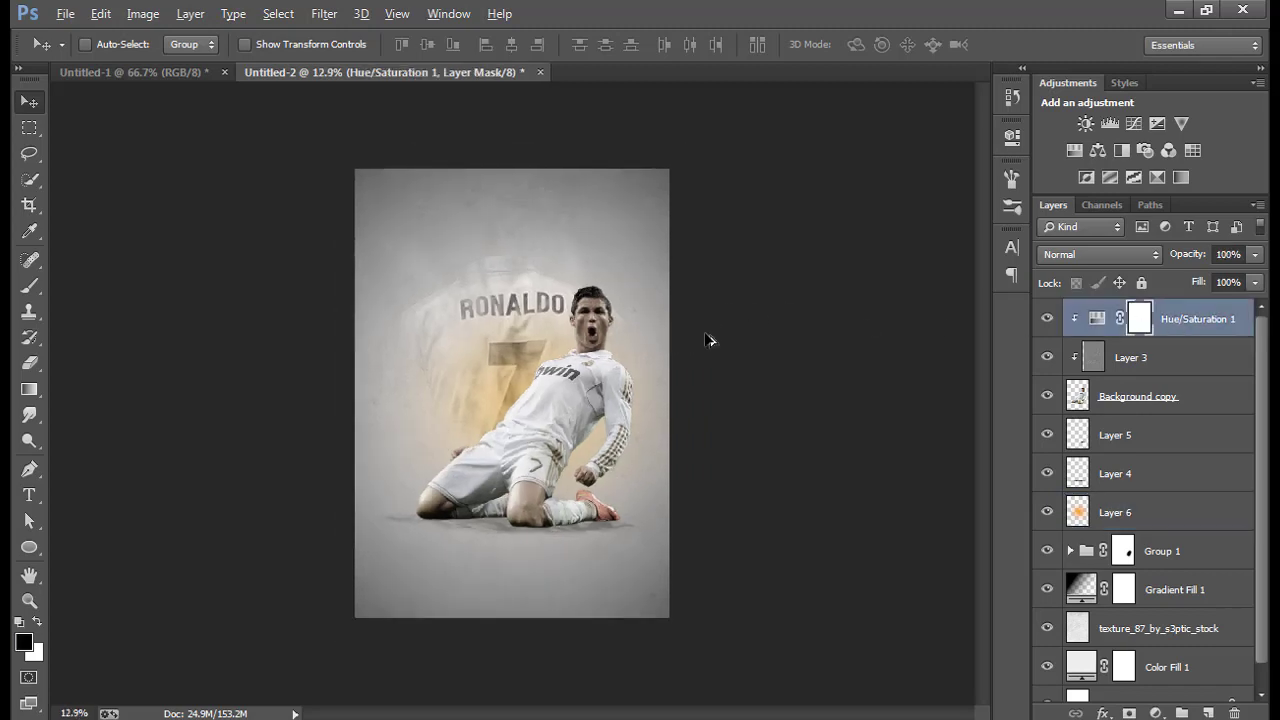
scroll(708, 343, "up", 1)
left_click(65, 13)
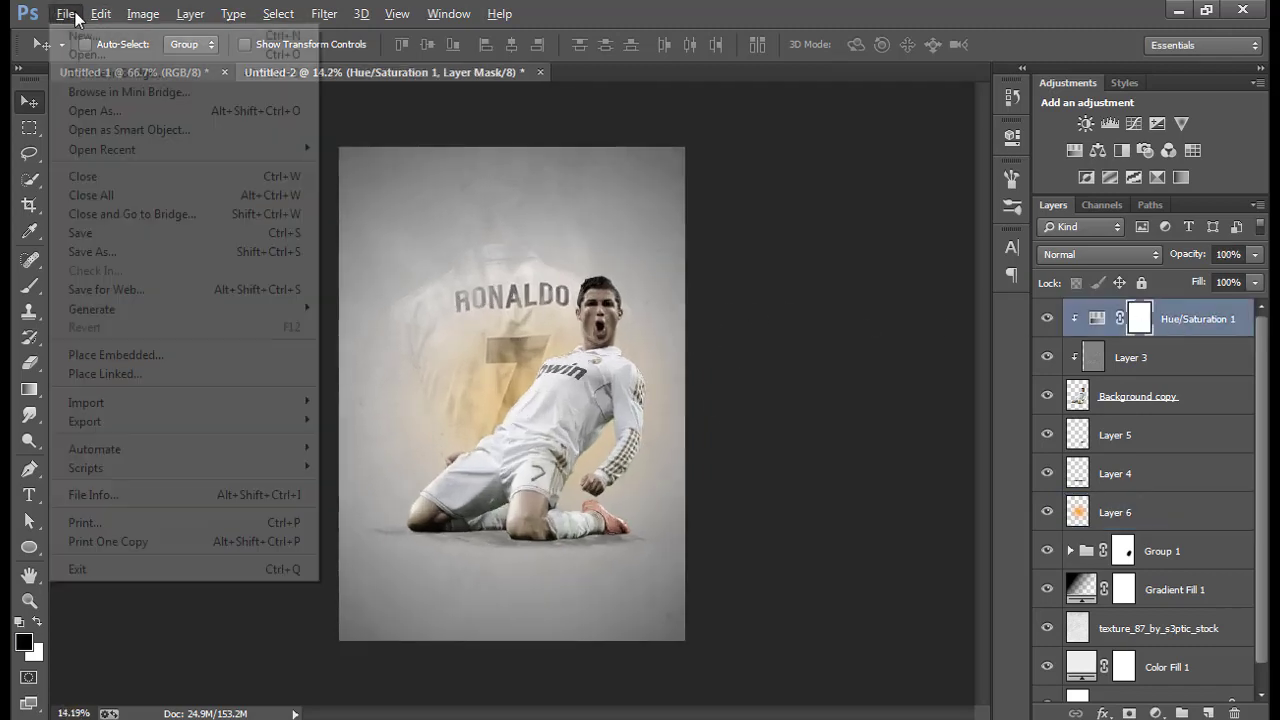
left_click(195, 355)
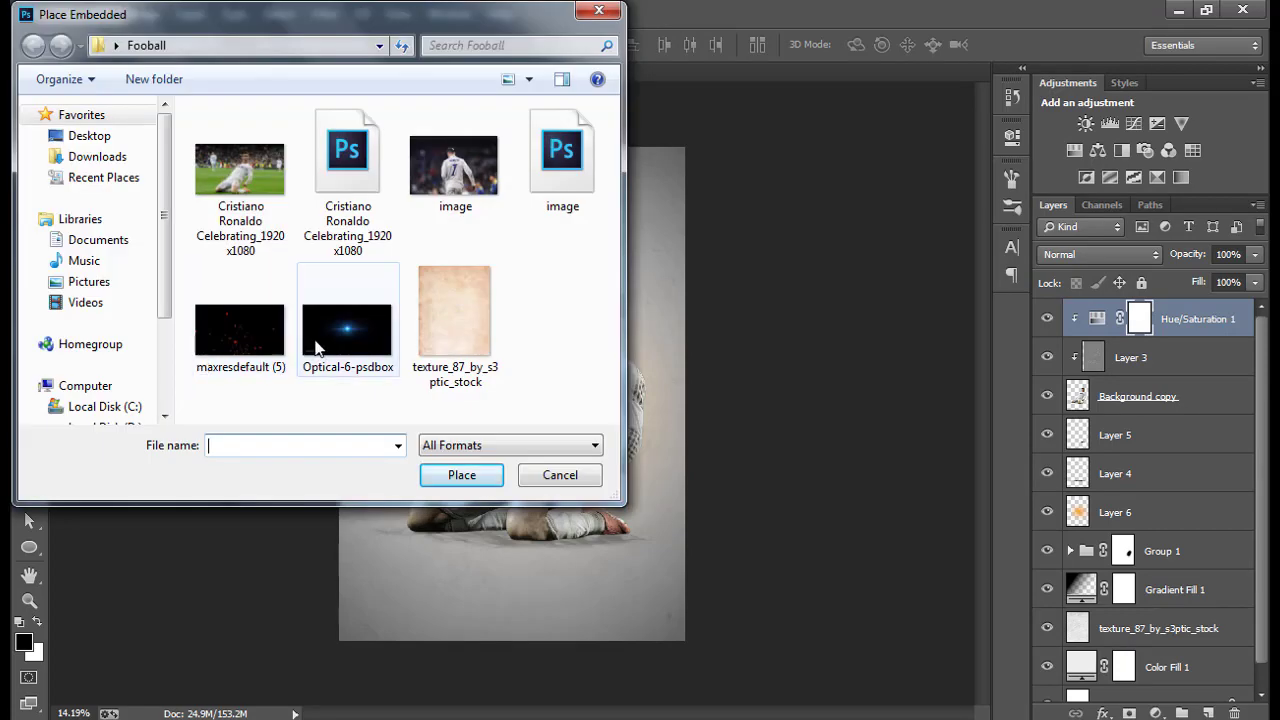
left_click(347, 330)
left_click(465, 474)
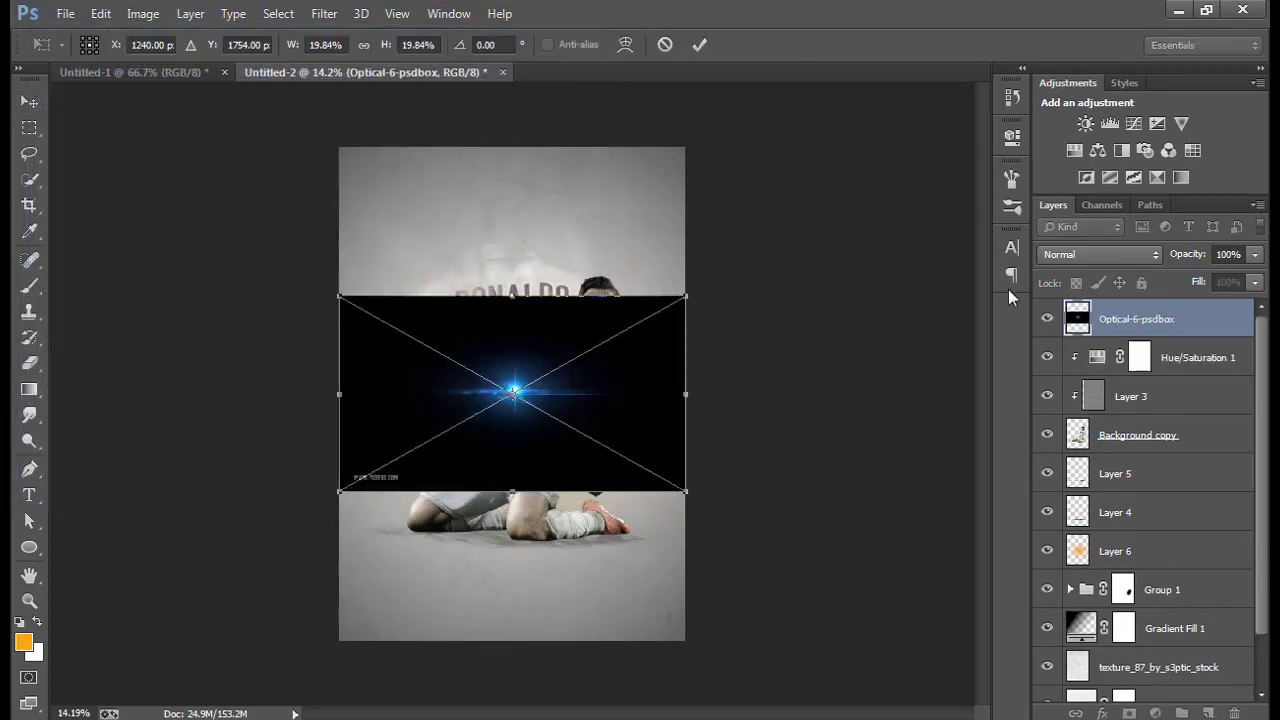
Set the flare to Screen blending, commit the placement and rasterize the layer.
left_click(1098, 254)
left_click(1116, 176)
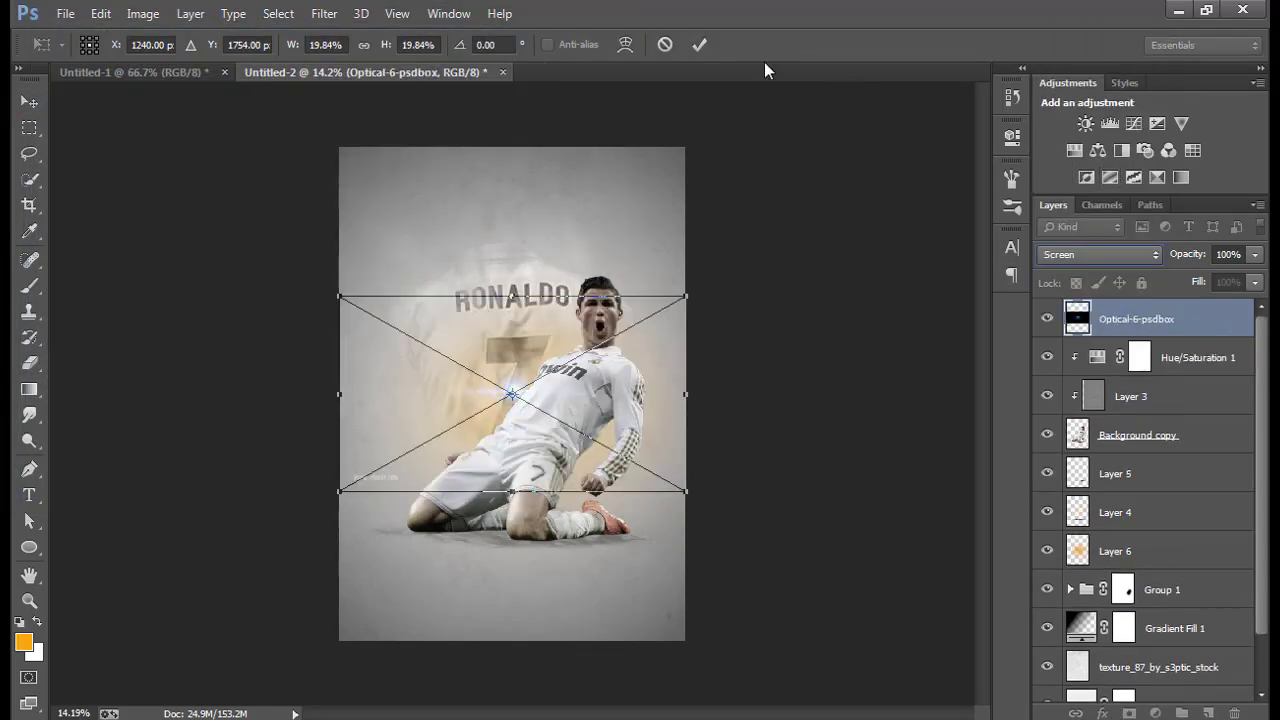
left_click(700, 45)
right_click(1118, 322)
left_click(828, 298)
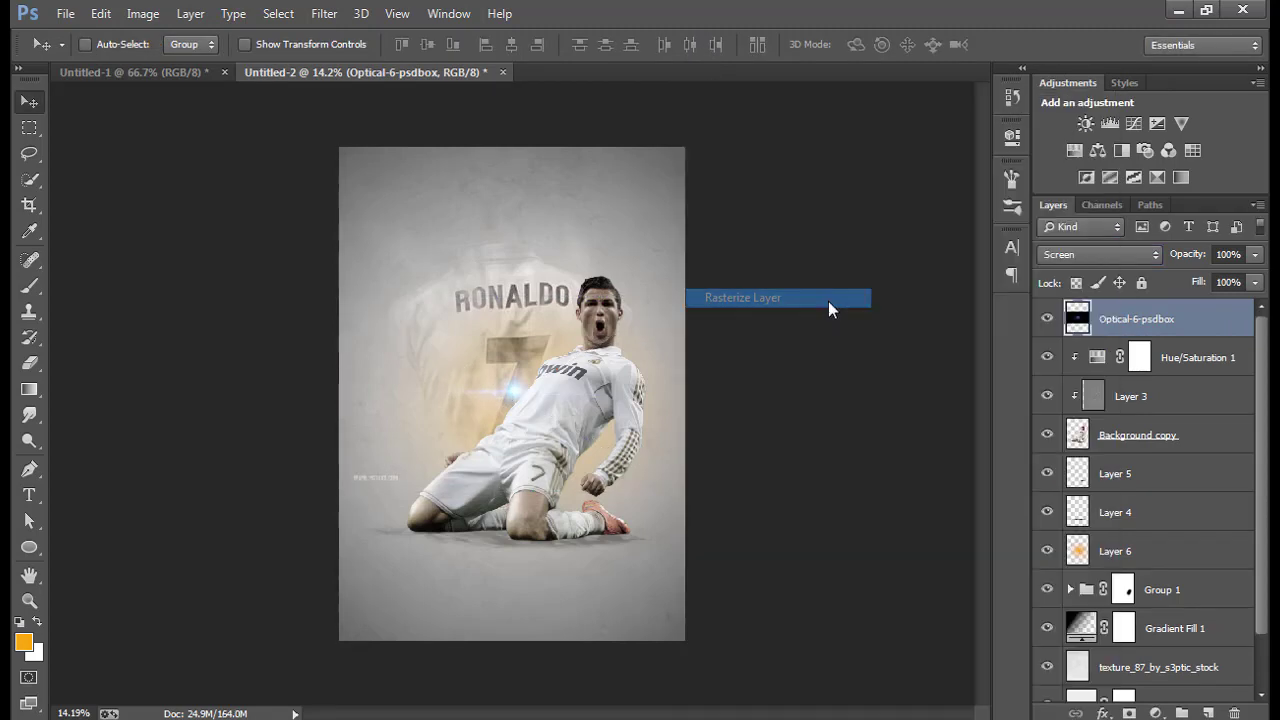
Move the flare down-left onto the player, adding and then removing a layer mask.
left_click(1129, 713)
left_click(29, 291)
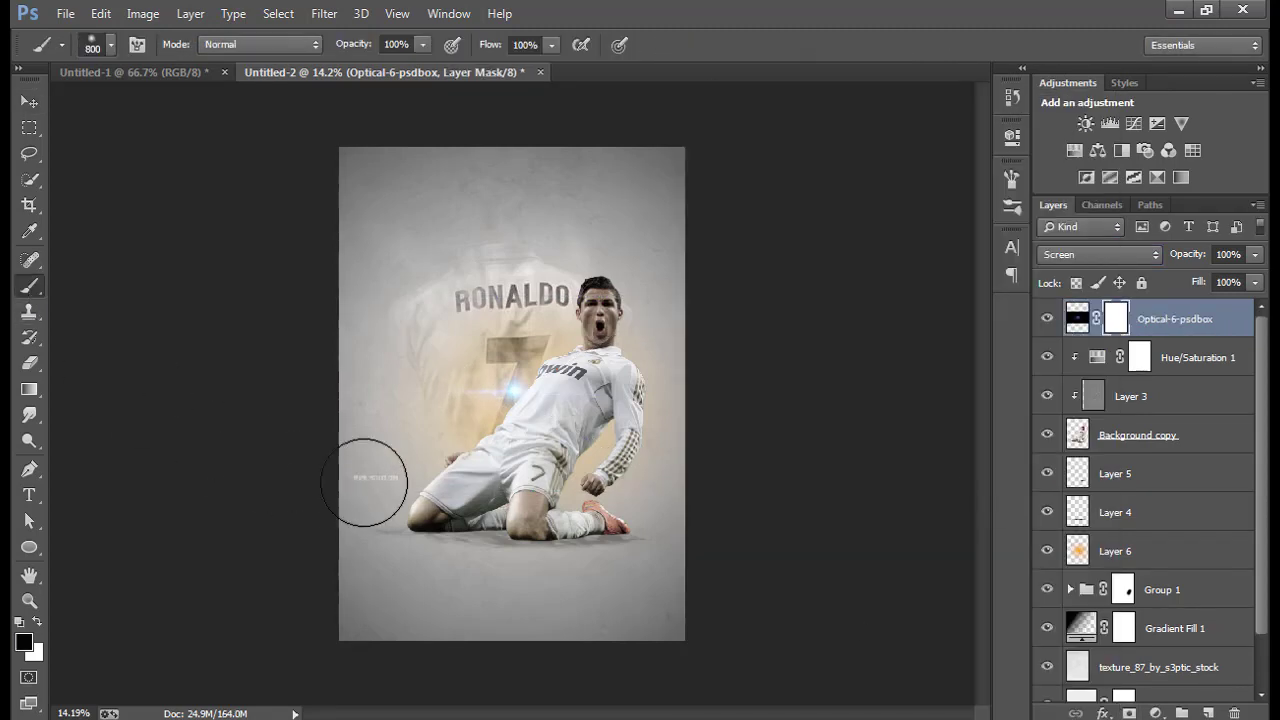
left_click(29, 104)
left_click_drag(538, 416, 518, 438)
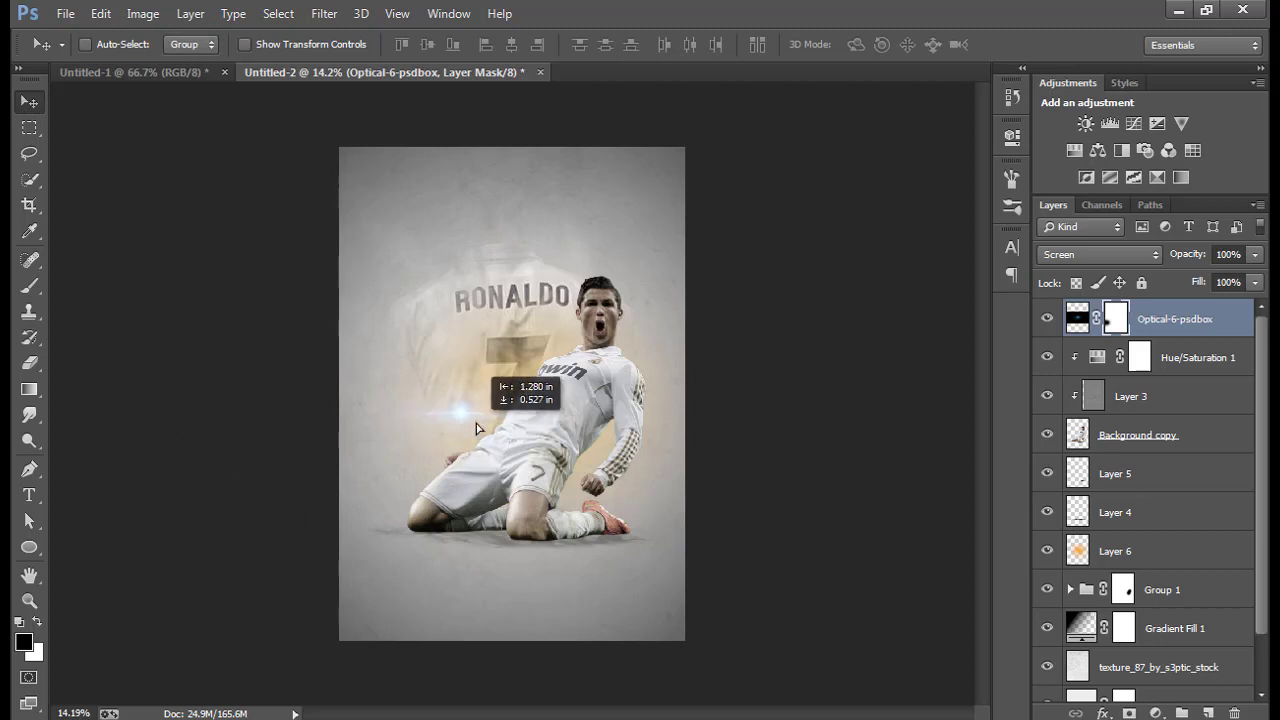
right_click(1149, 321)
left_click(1100, 384)
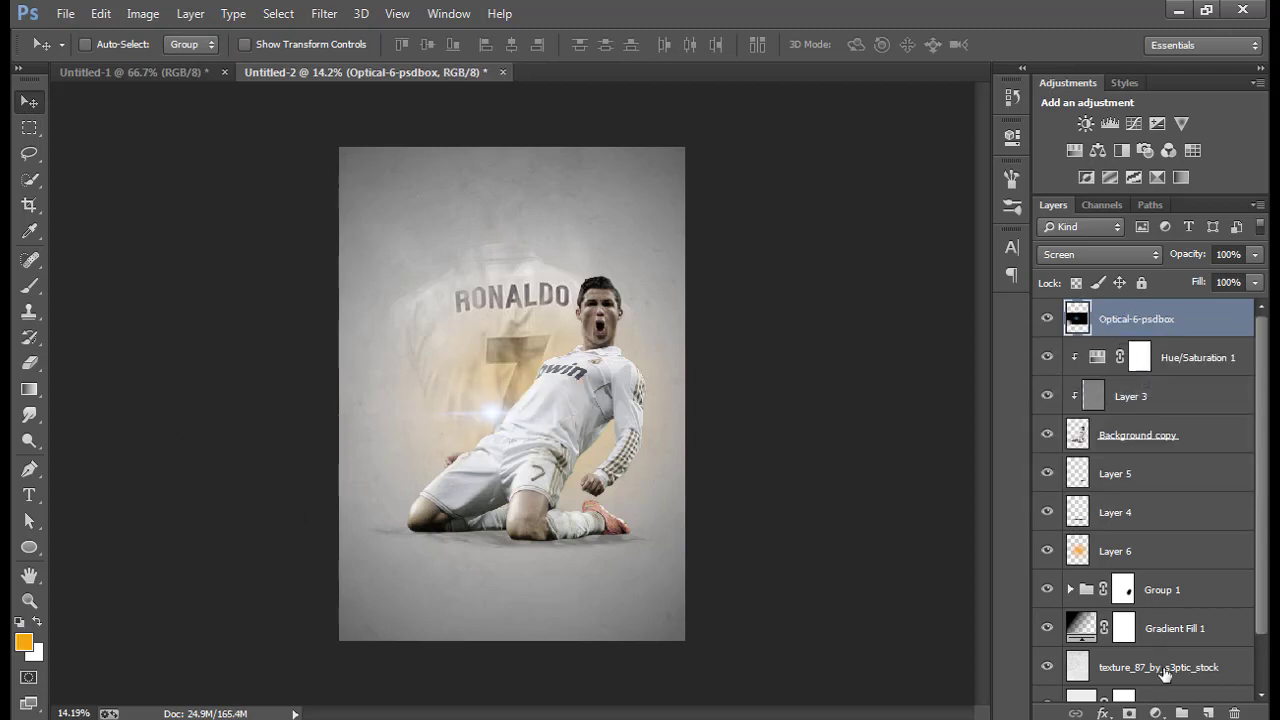
left_click(1155, 713)
Add a clipped Hue/Saturation layer shifting the flare's hue to -162 (blue to yellow).
left_click(1147, 471)
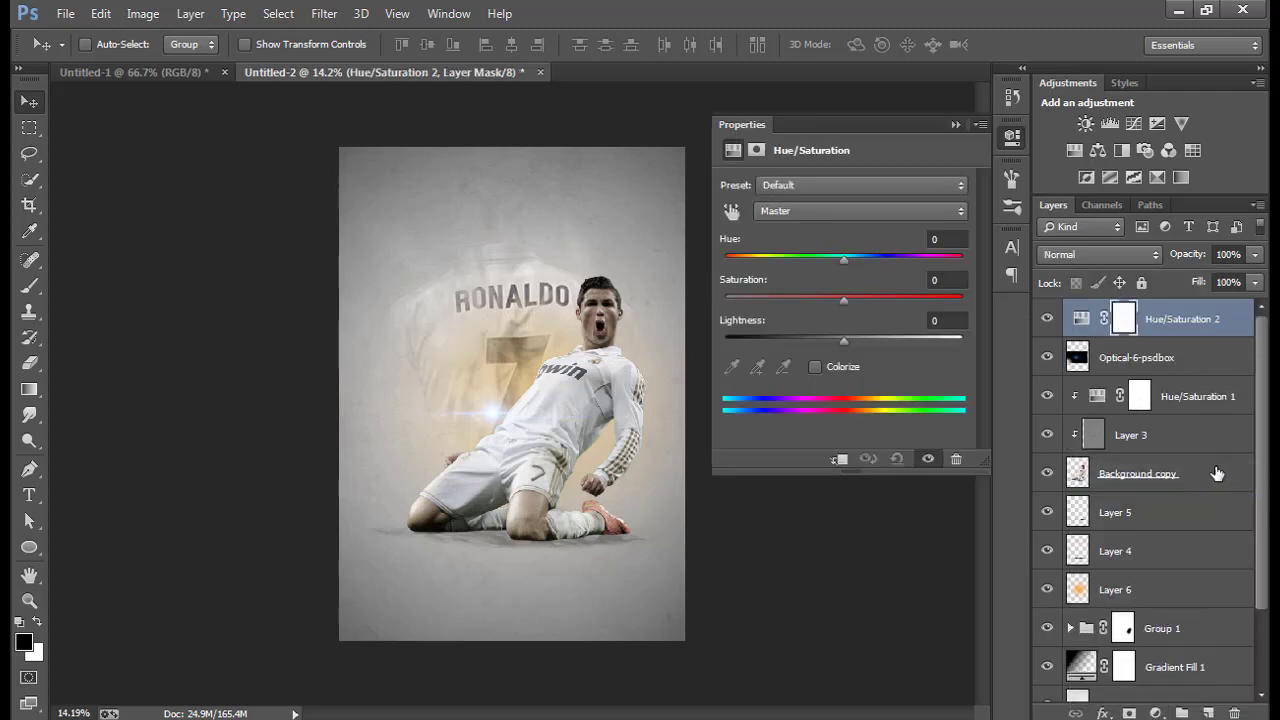
left_click(840, 459)
left_click_drag(843, 260, 733, 262)
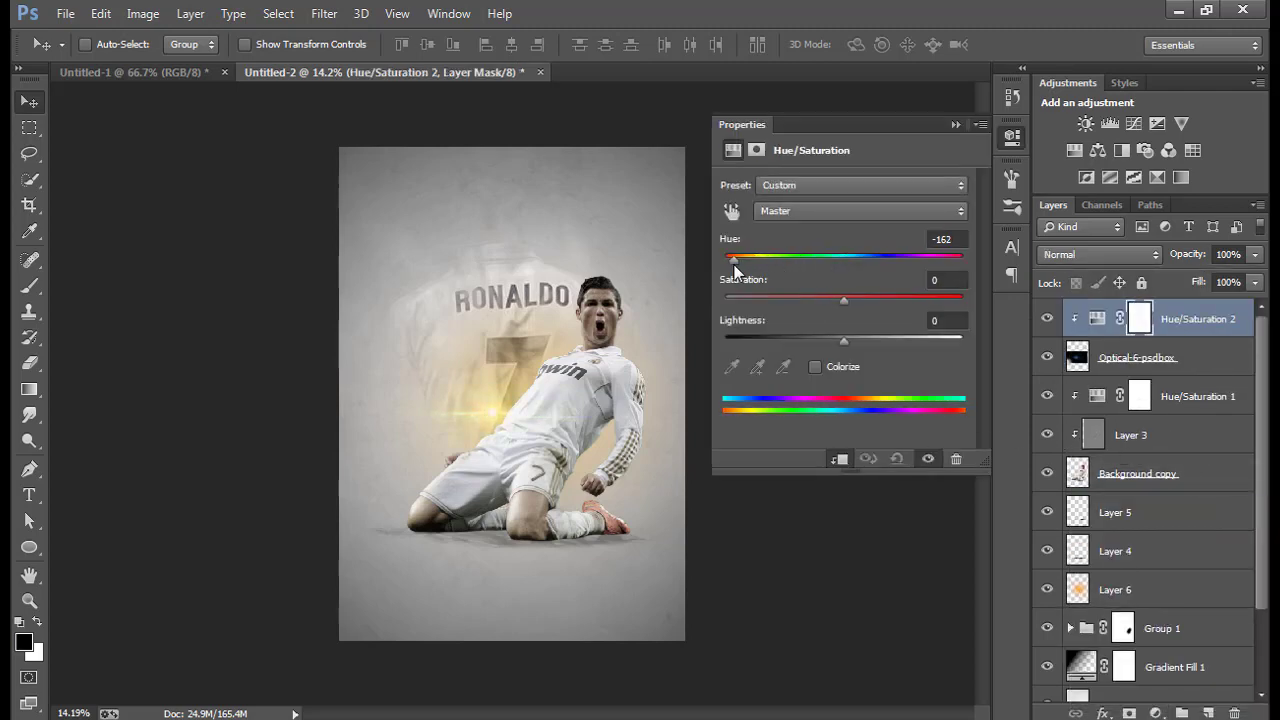
left_click(954, 125)
Merge the adjustment into the flare, set it to Screen and move it up.
left_click(1188, 357, "shift")
key("ctrl+e")
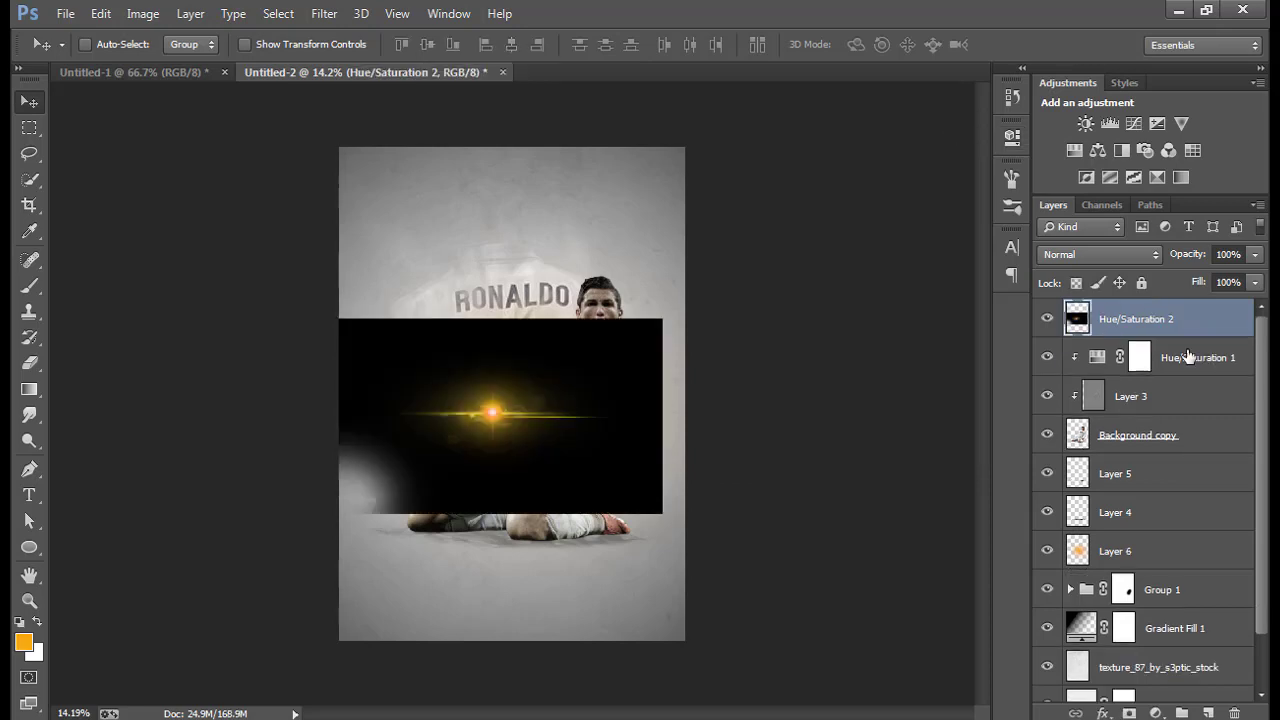
left_click(1100, 254)
left_click(1072, 166)
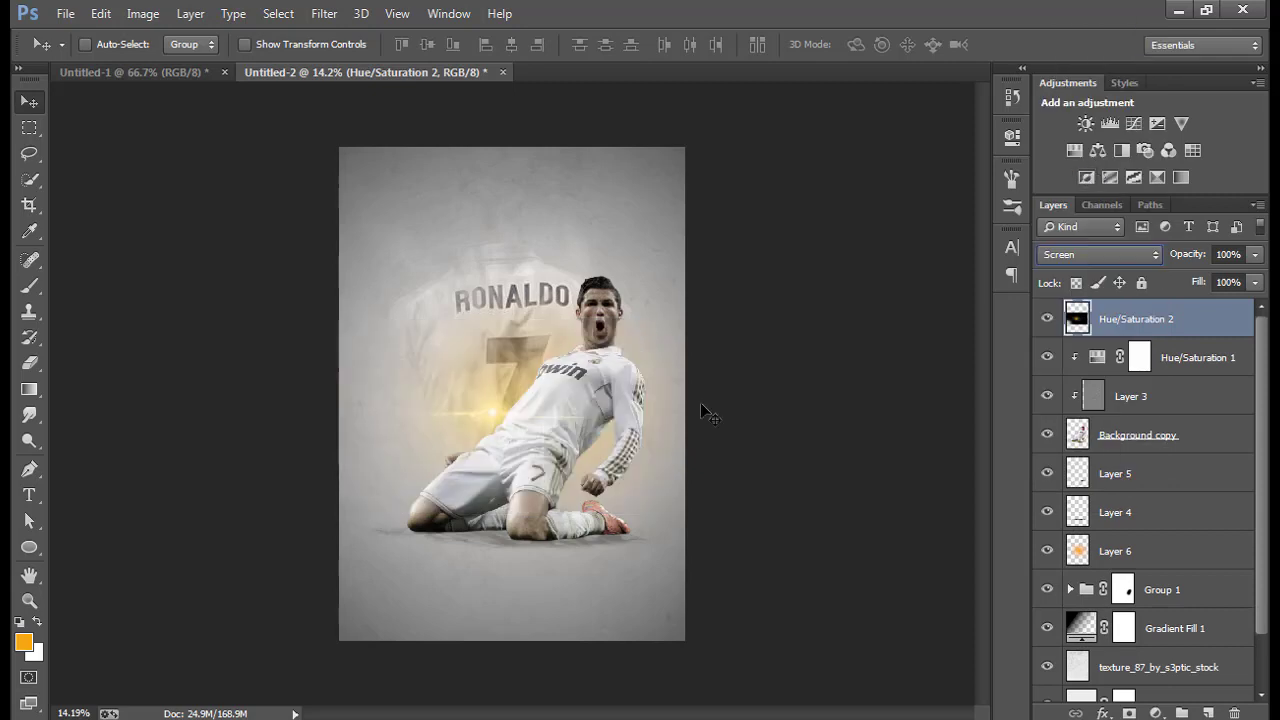
mouse_move(578, 490)
left_mouse_down()
mouse_move(575, 407)
mouse_move(585, 484)
left_mouse_up()
Rotate the yellow flare about -48° and enlarge it to roughly 125%.
key("ctrl+t")
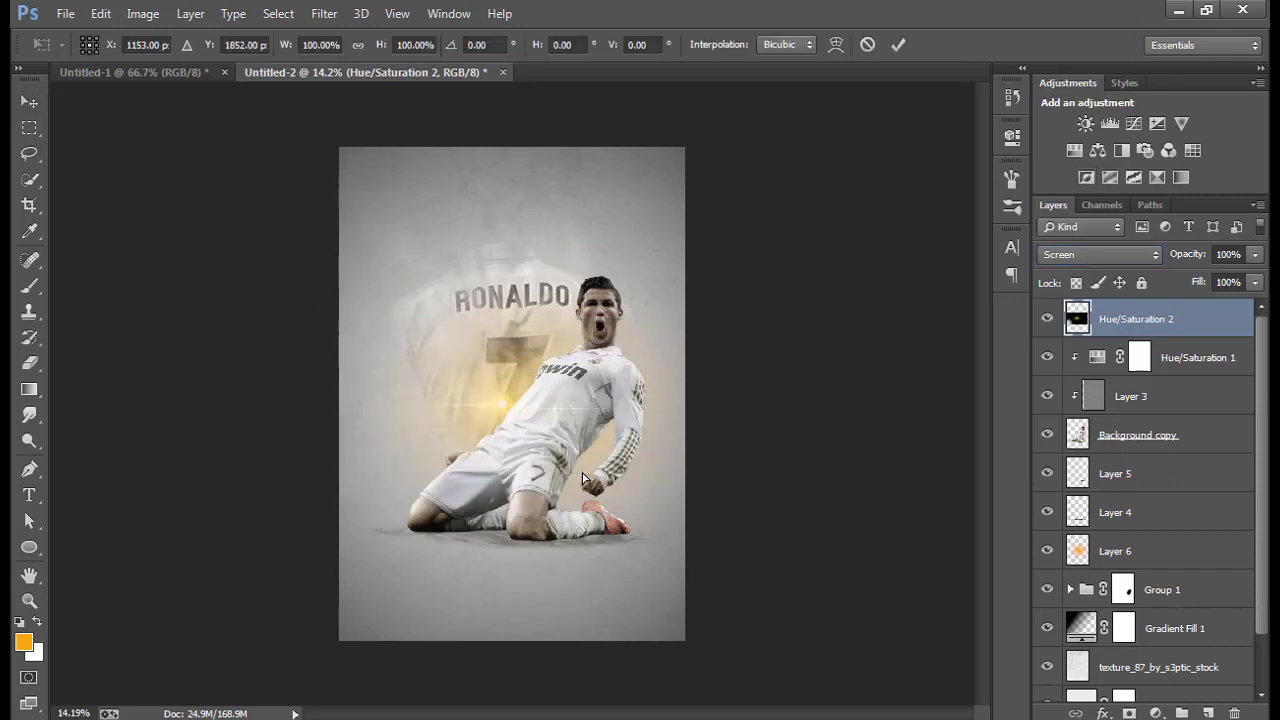
left_click_drag(690, 524, 732, 339)
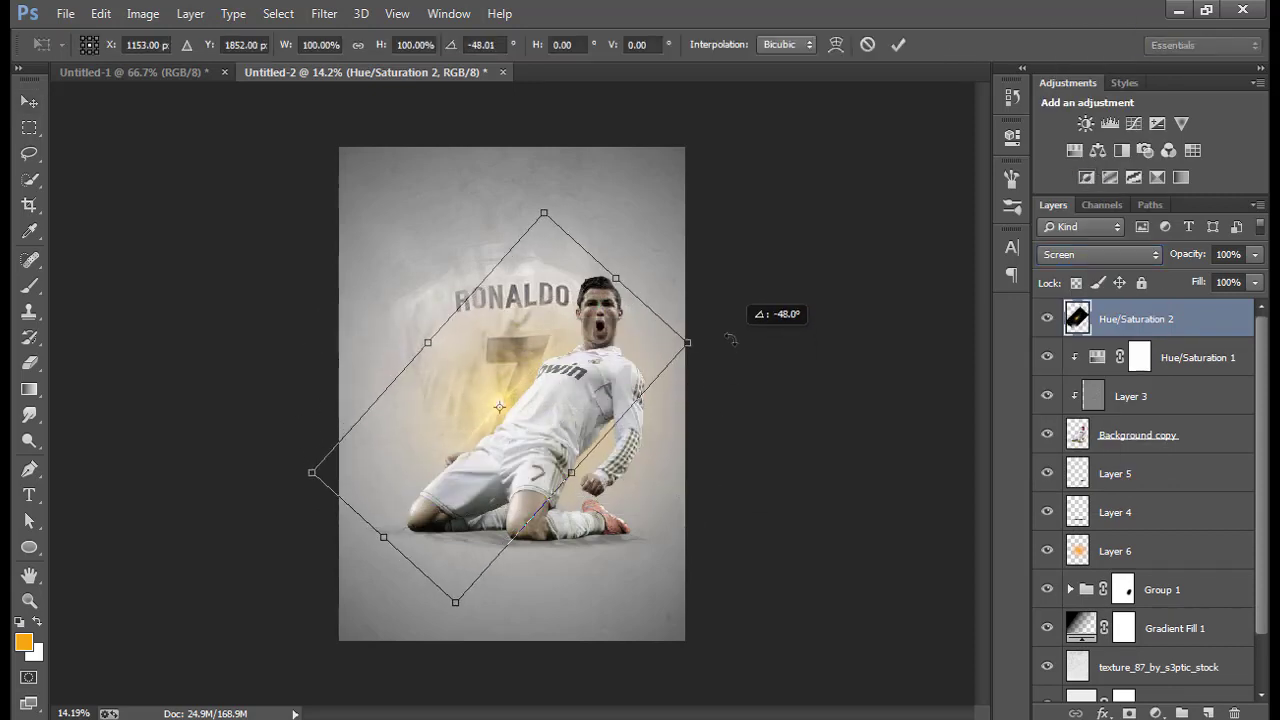
left_click_drag(572, 428, 560, 386)
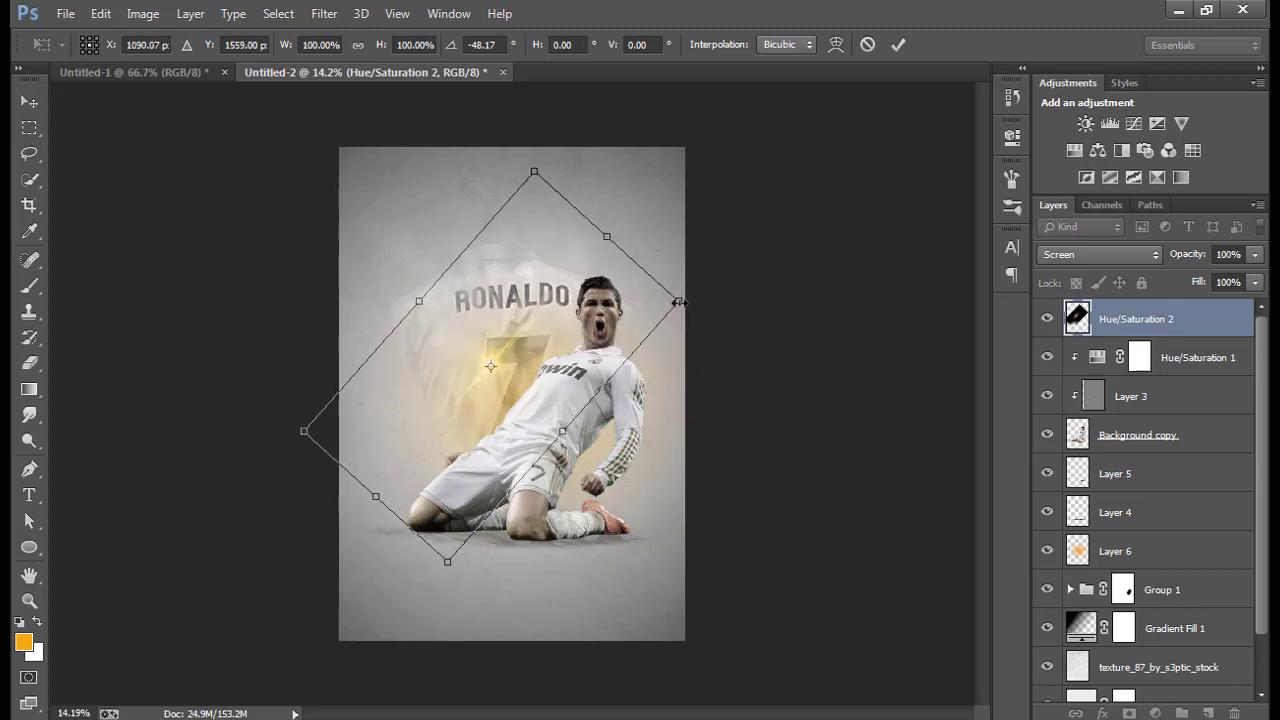
left_click_drag(680, 297, 719, 252)
left_click(898, 44)
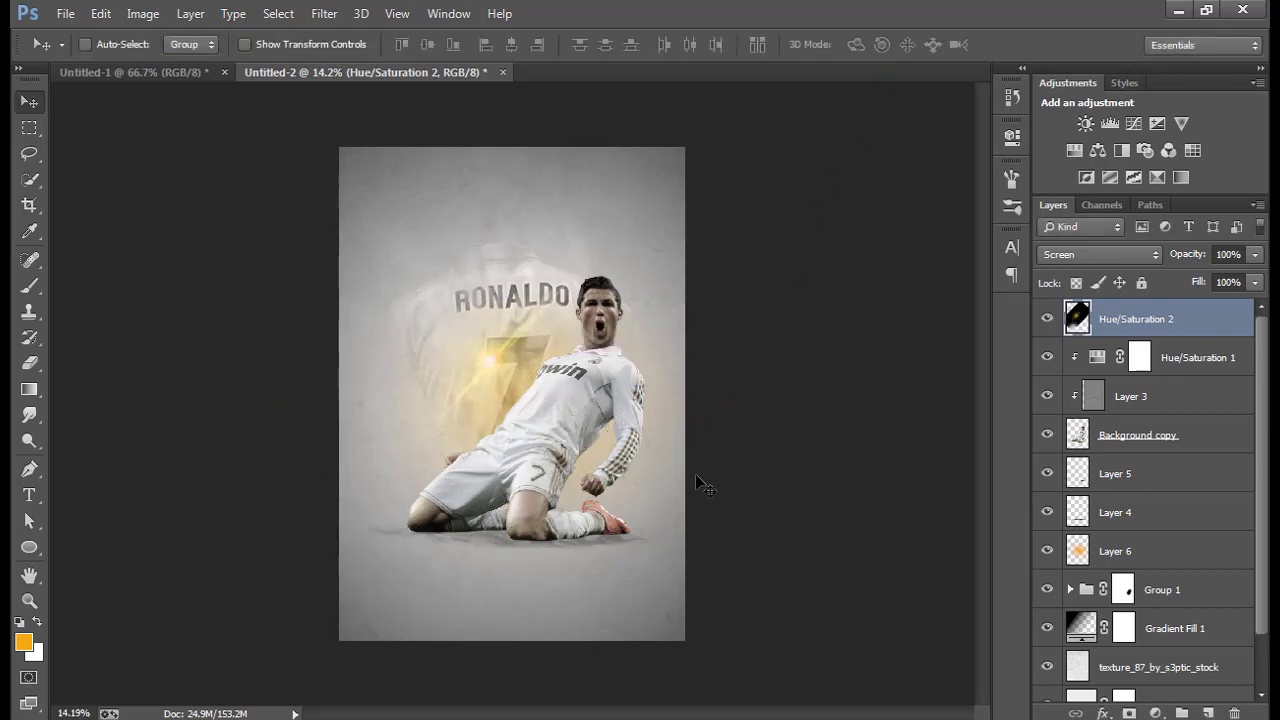
Nudge the flare's hue slightly via Image > Adjustments > Hue/Saturation.
scroll(585, 437, "down", 1)
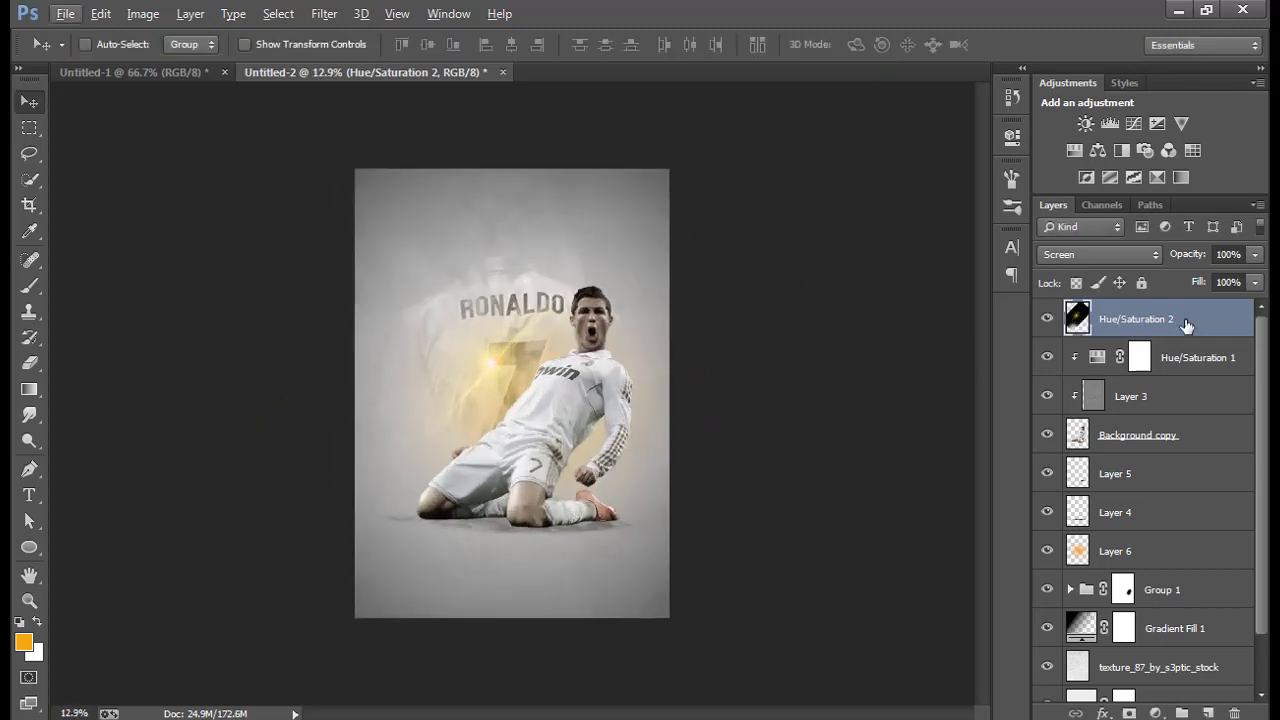
left_click(155, 13)
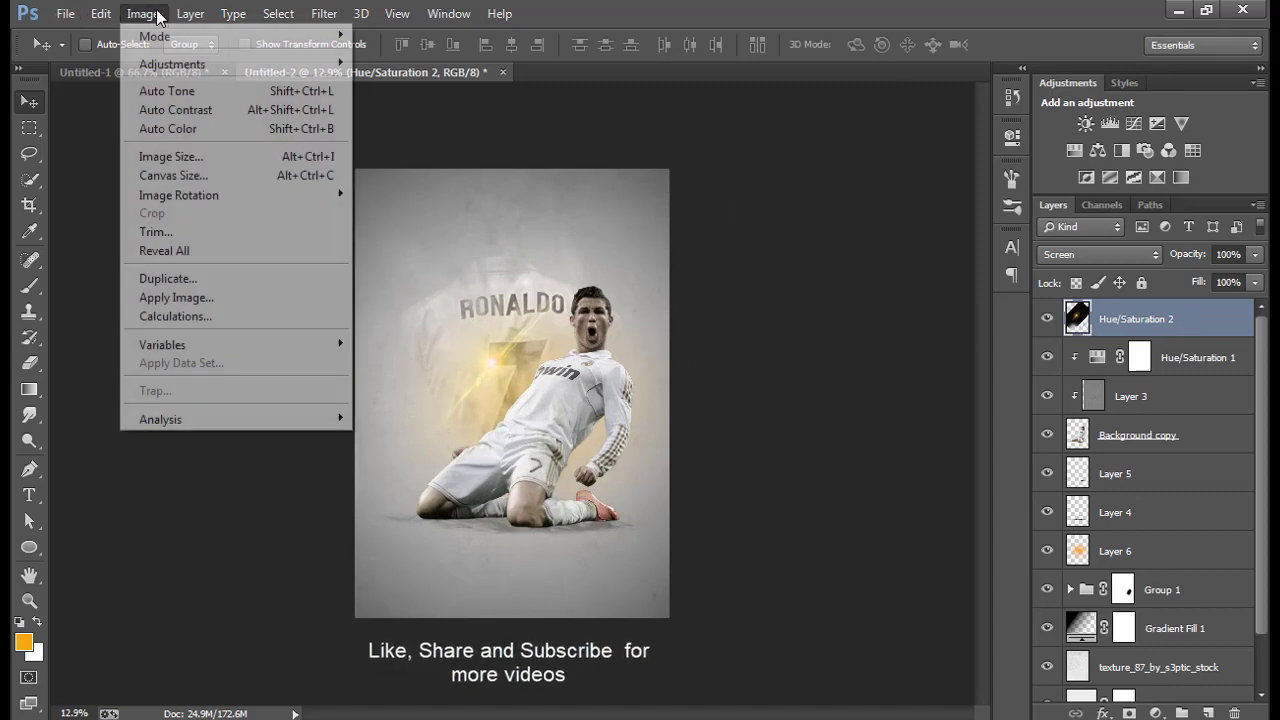
left_click(414, 163)
mouse_move(856, 268)
left_mouse_down()
mouse_move(743, 279)
mouse_move(851, 277)
left_mouse_up()
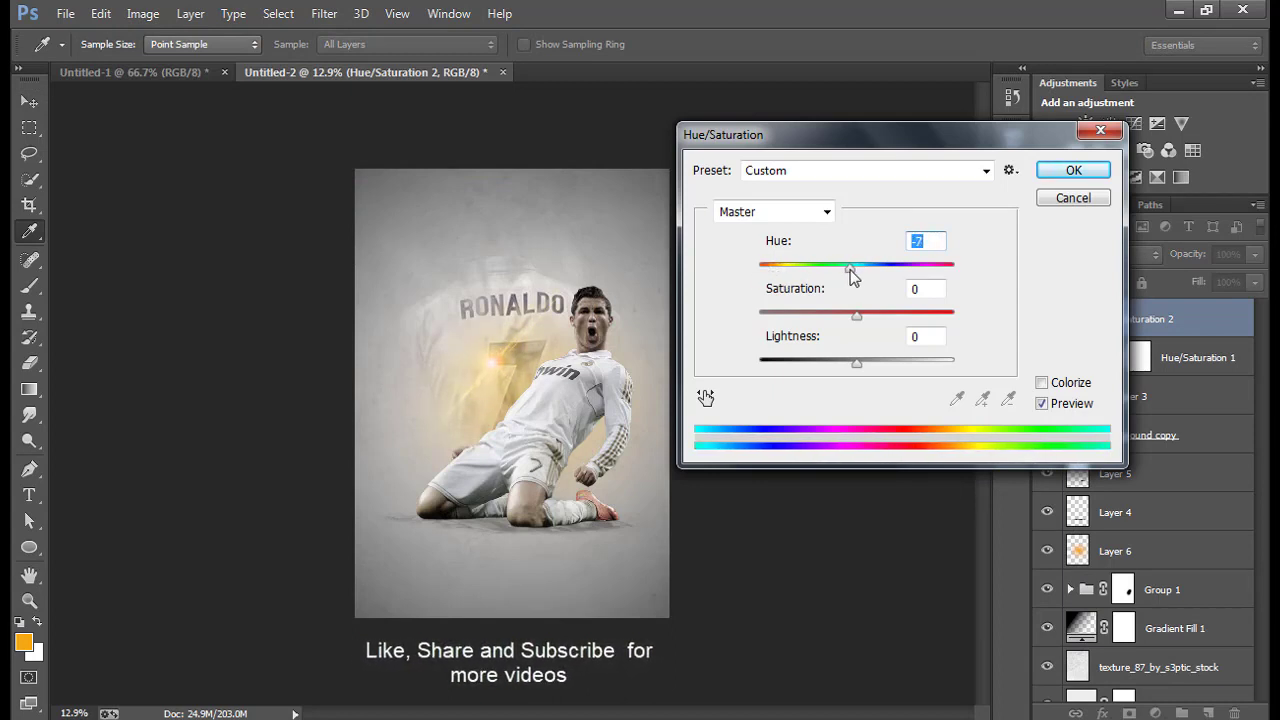
left_click(1070, 198)
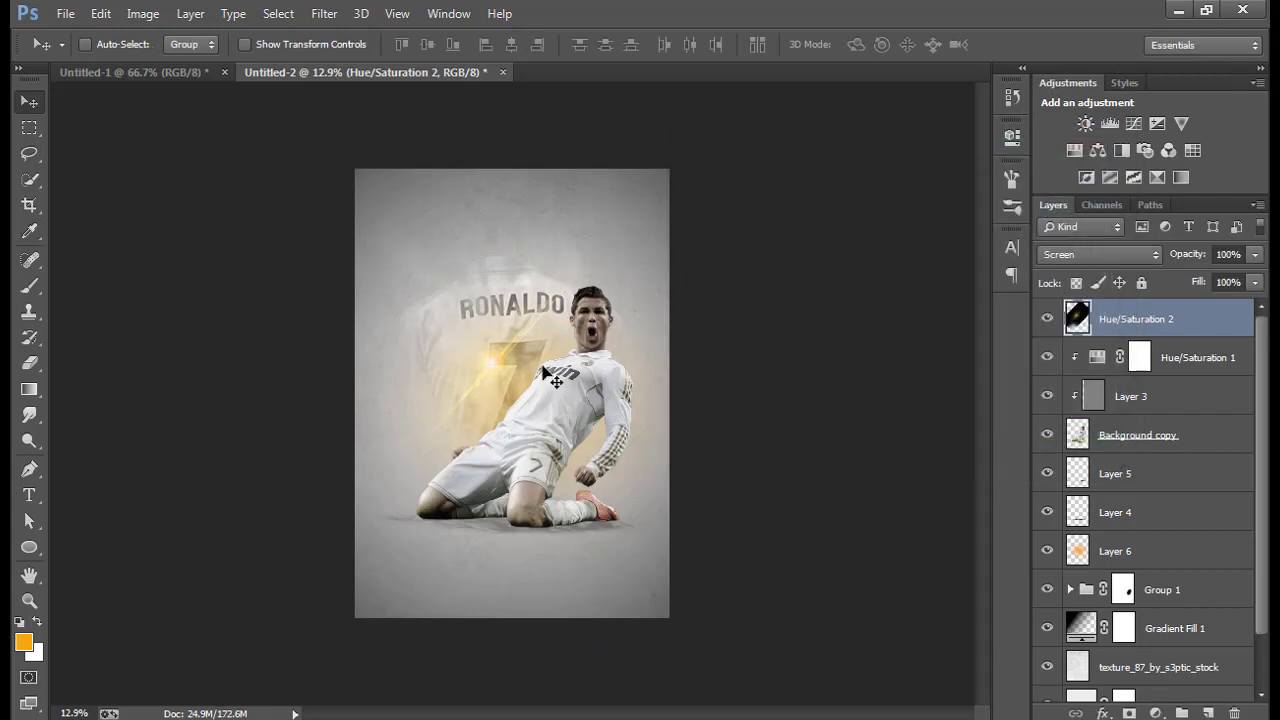
left_click(1153, 700)
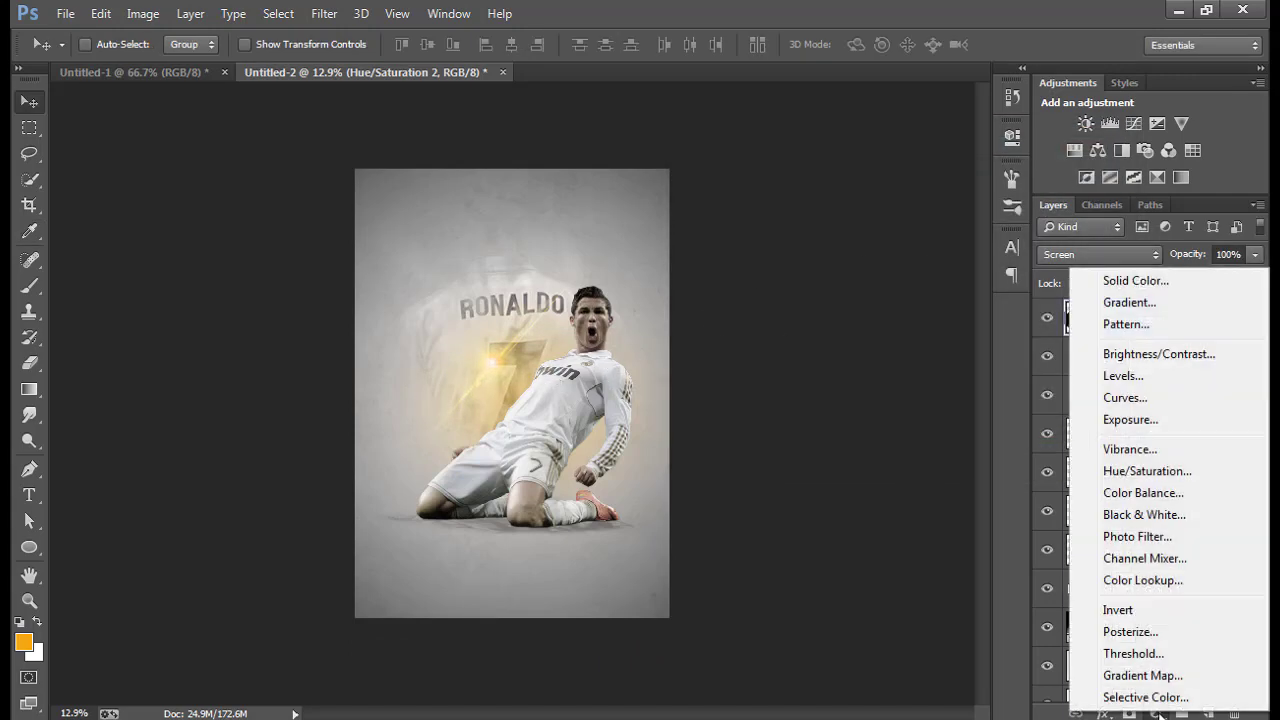
Duplicate the yellow flare, move it, enlarge to about 133% and tilt slightly.
left_click(929, 662)
scroll(929, 662, "down", 2)
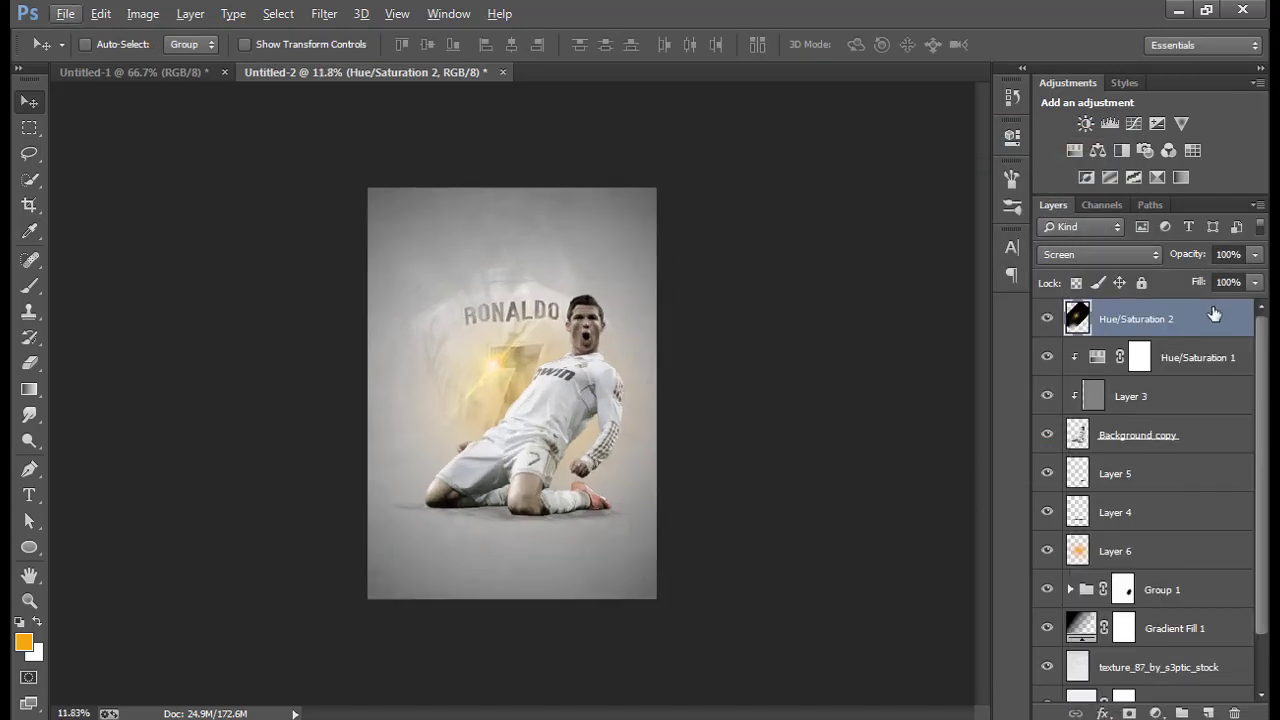
left_click_drag(1213, 314, 1208, 713)
left_click_drag(690, 463, 780, 509)
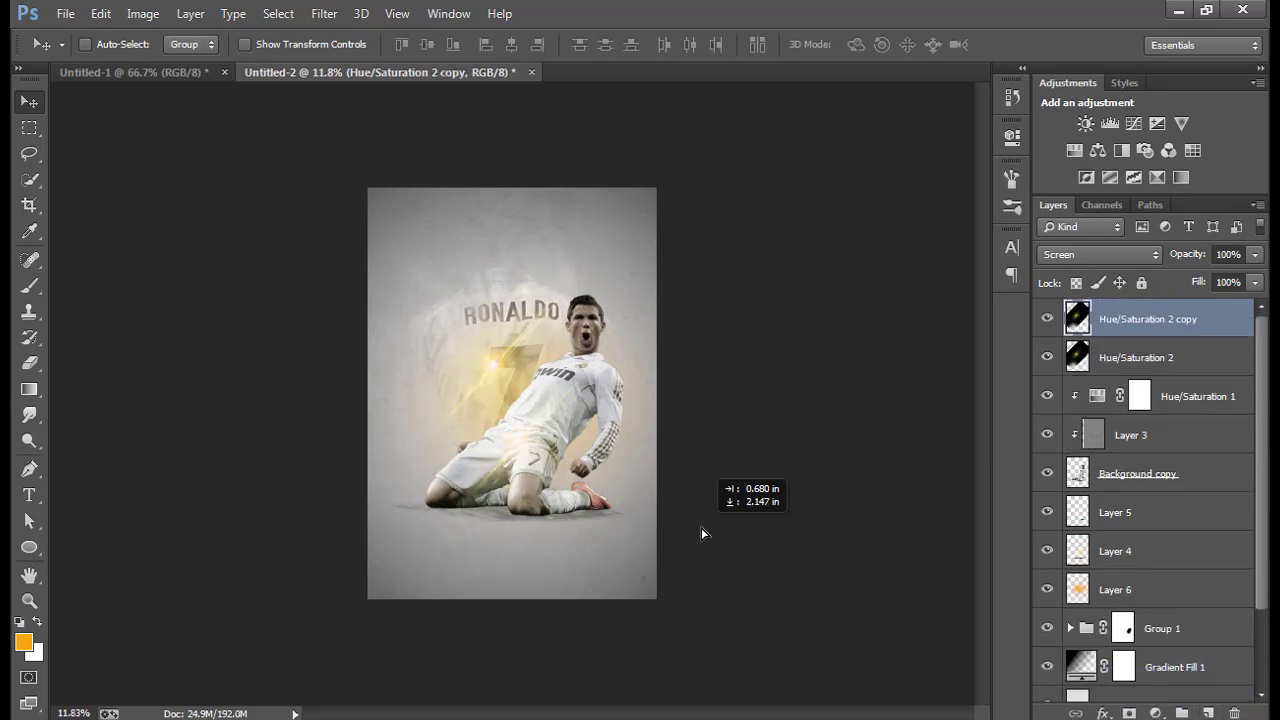
key("ctrl+t")
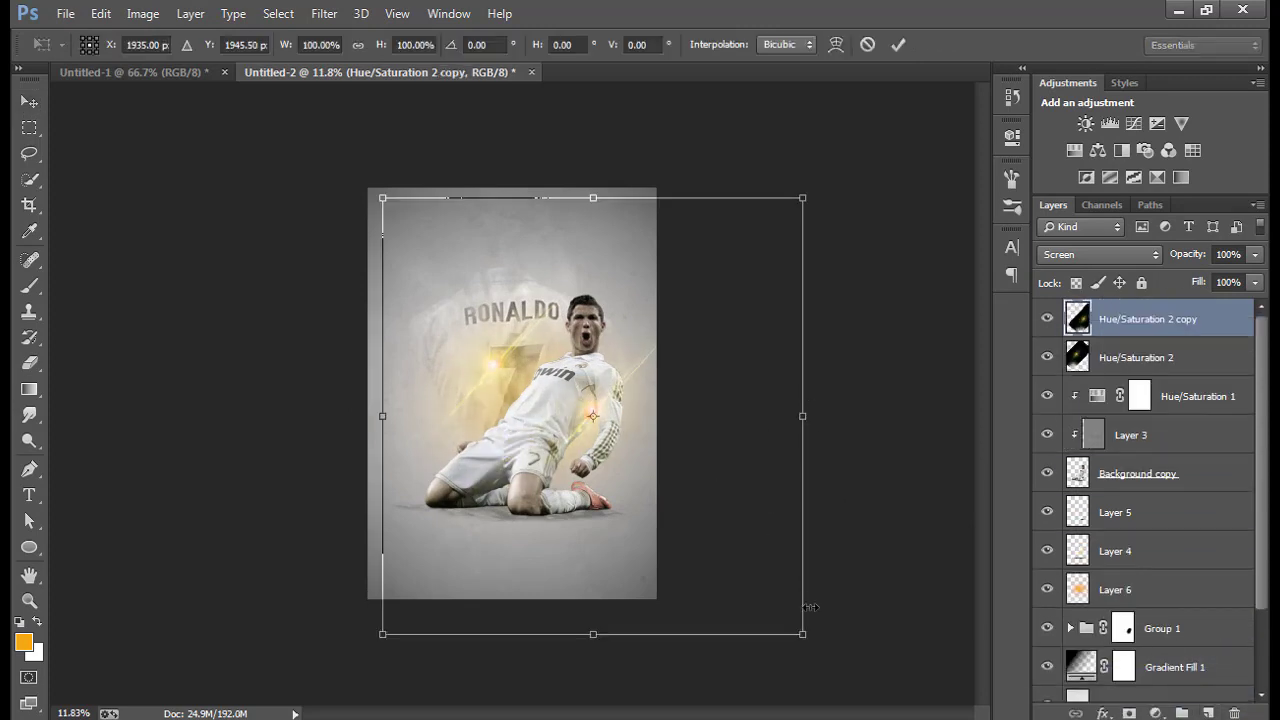
left_click_drag(810, 607, 766, 606)
left_click_drag(897, 531, 919, 509)
left_click(898, 44)
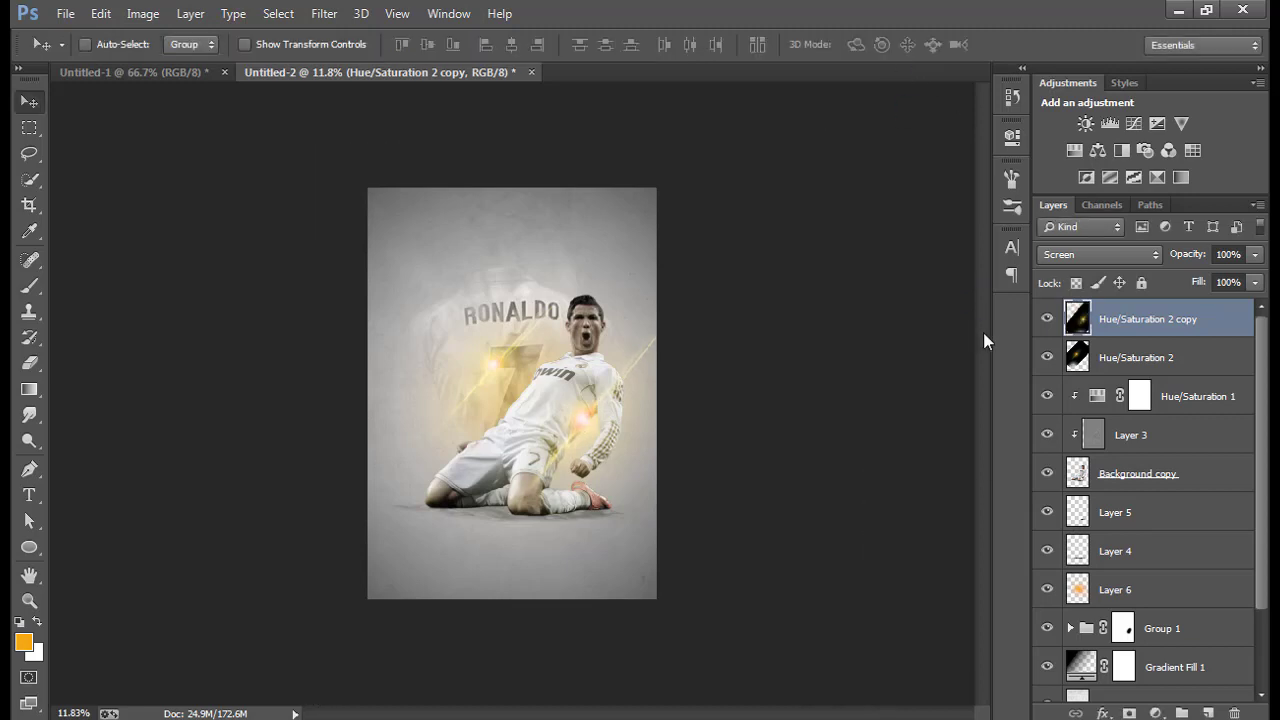
Make a third flare copy shrunk to about 84% and reposition the first copy.
mouse_move(634, 465)
left_mouse_down()
mouse_move(668, 485)
mouse_move(655, 501)
left_mouse_up()
key("ctrl+t")
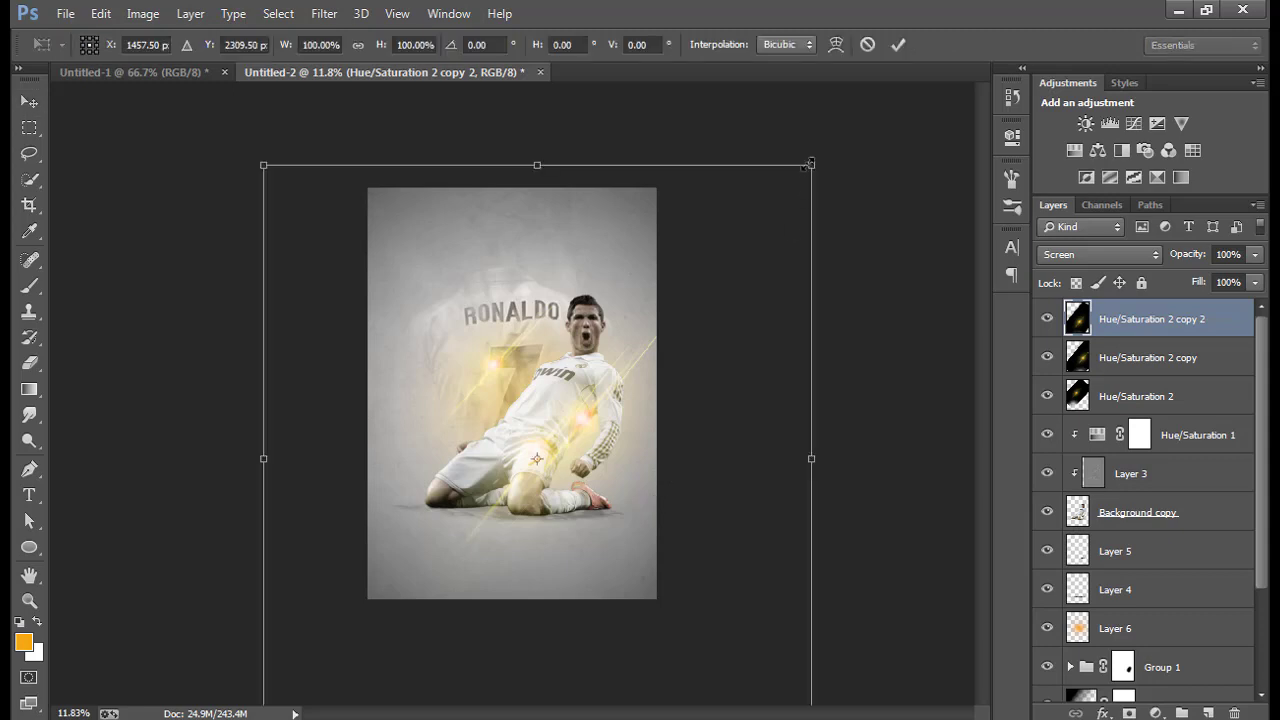
left_click_drag(816, 160, 767, 211)
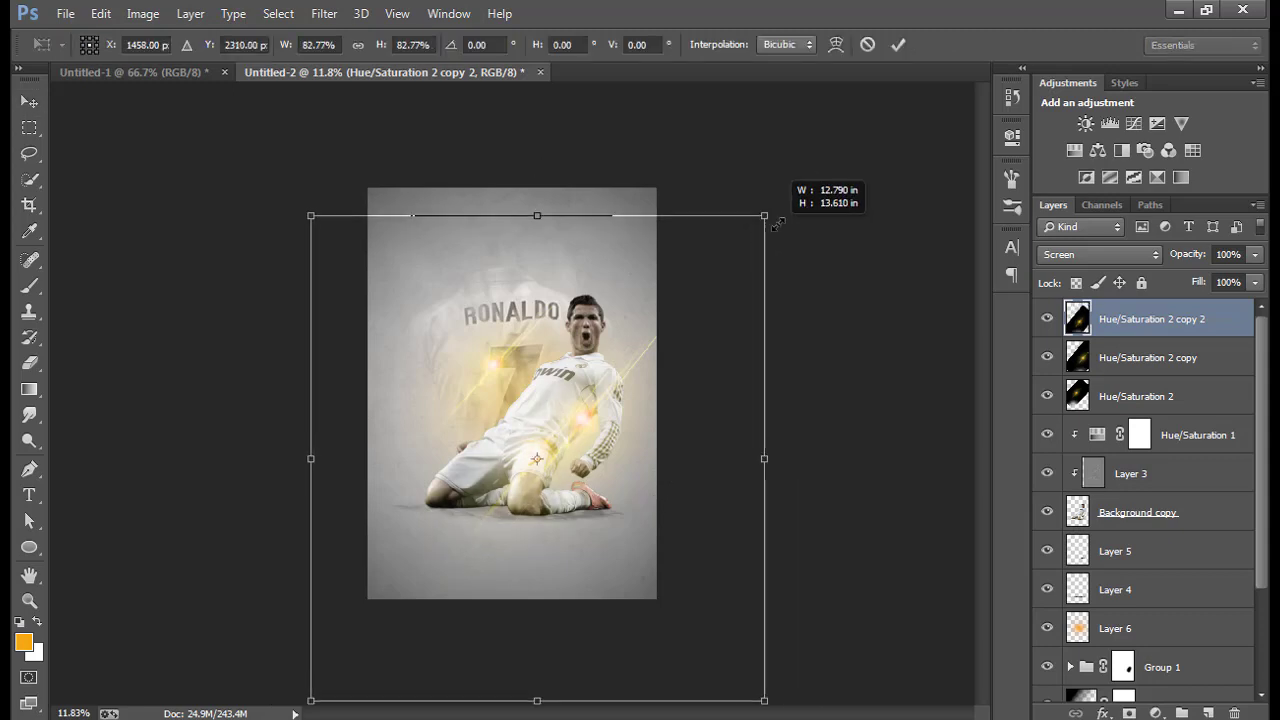
left_click(1116, 363)
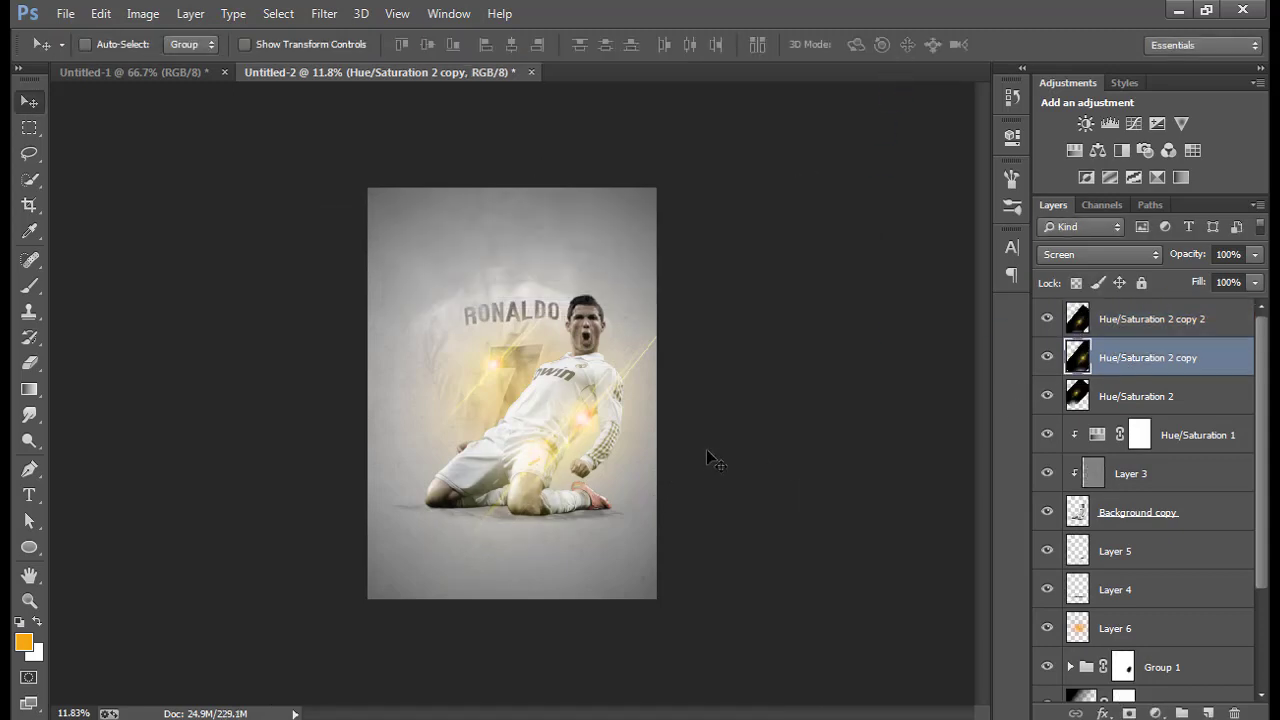
left_click_drag(706, 449, 721, 452)
left_click(1129, 322)
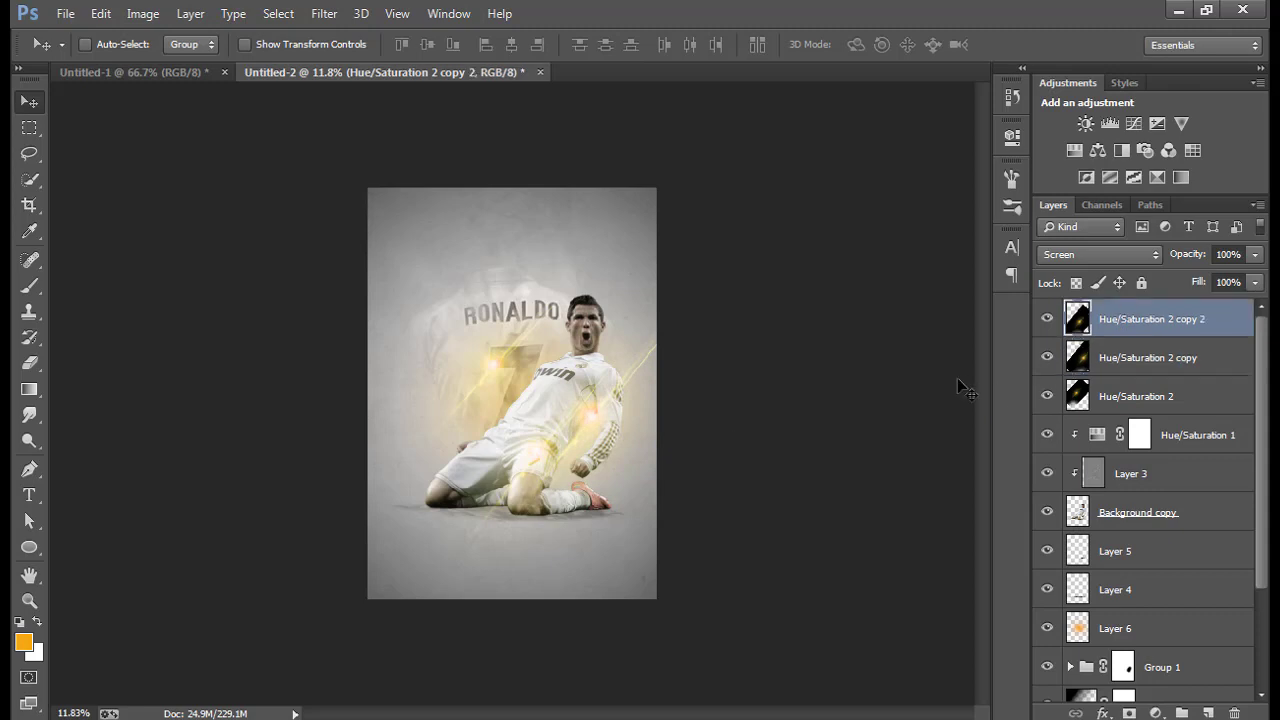
Make a fourth flare copy, shrink it to about 63% and shift it left.
left_click_drag(634, 494, 603, 424)
key("ctrl+t")
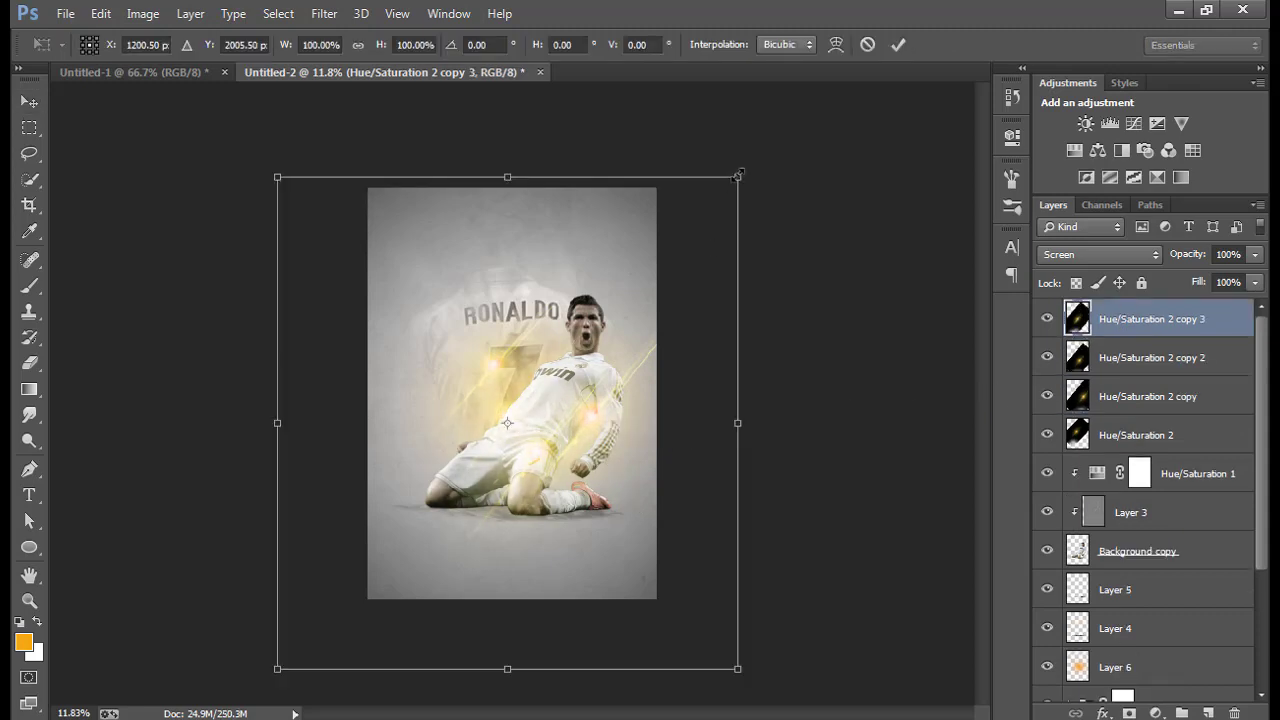
left_click_drag(738, 174, 655, 267)
left_click_drag(546, 416, 533, 420)
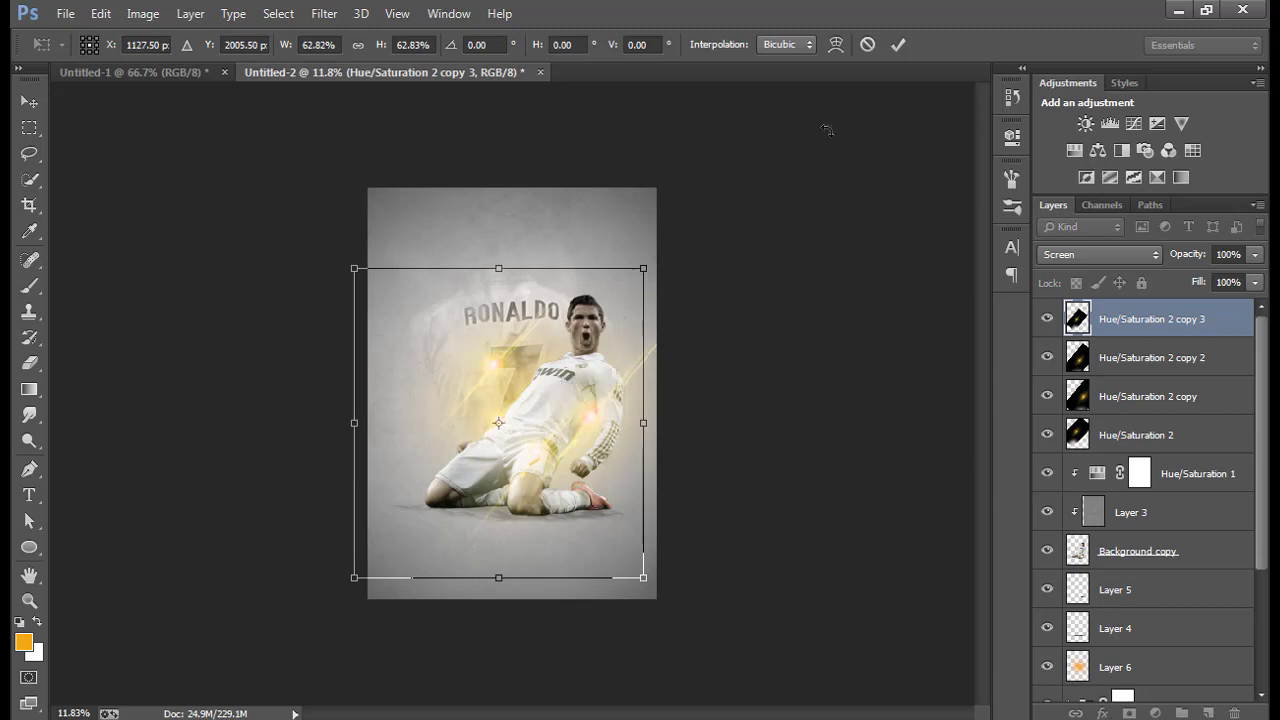
left_click(898, 44)
Select the four Hue/Saturation 2 flare layers in the Layers panel.
scroll(520, 412, "up", 1)
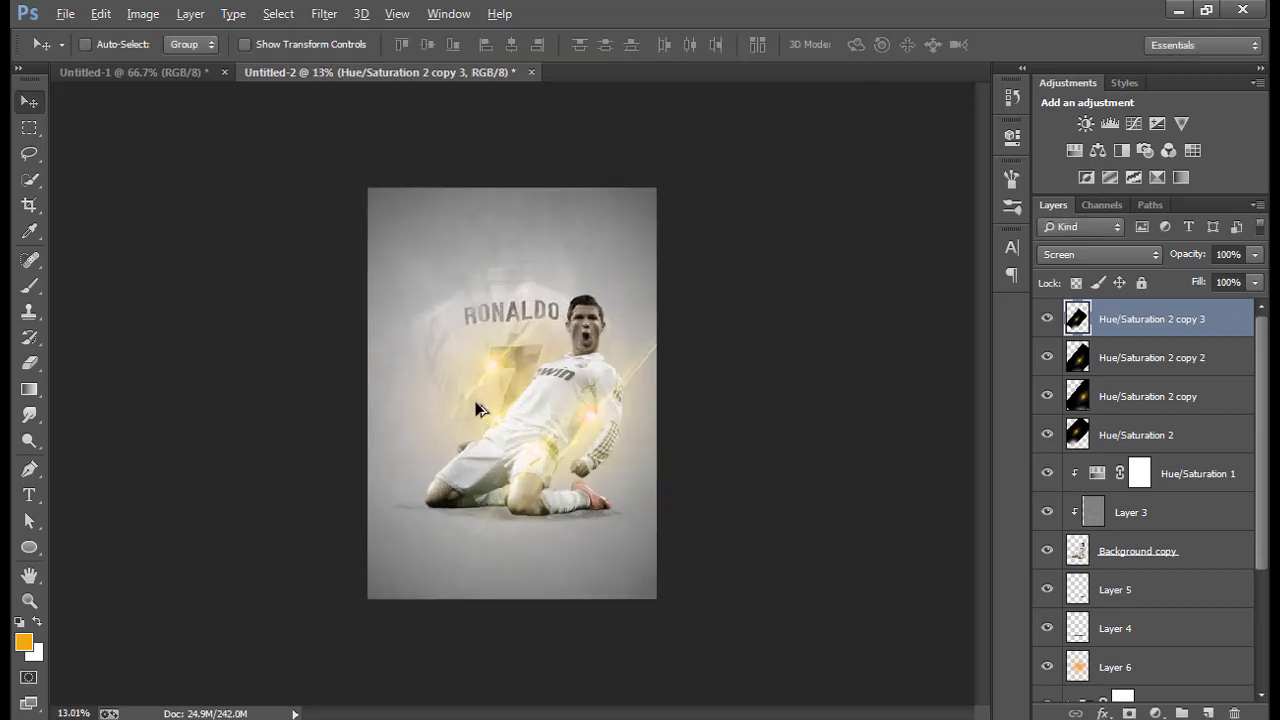
scroll(480, 408, "up", 1)
scroll(478, 408, "up", 1)
scroll(478, 408, "down", 1)
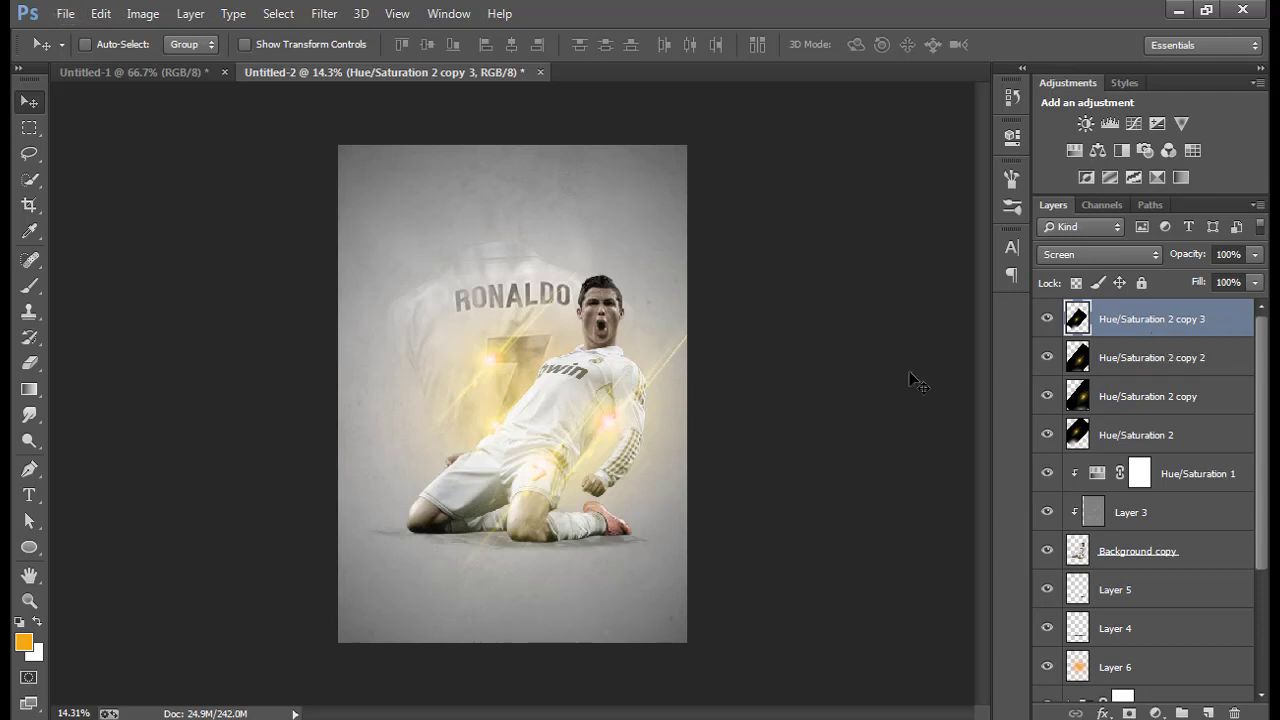
left_click(1165, 435, "shift")
Group the light-streak layers and add a Gradient Fill layer with a pale orange (f9e2af) left stop.
key("ctrl+g")
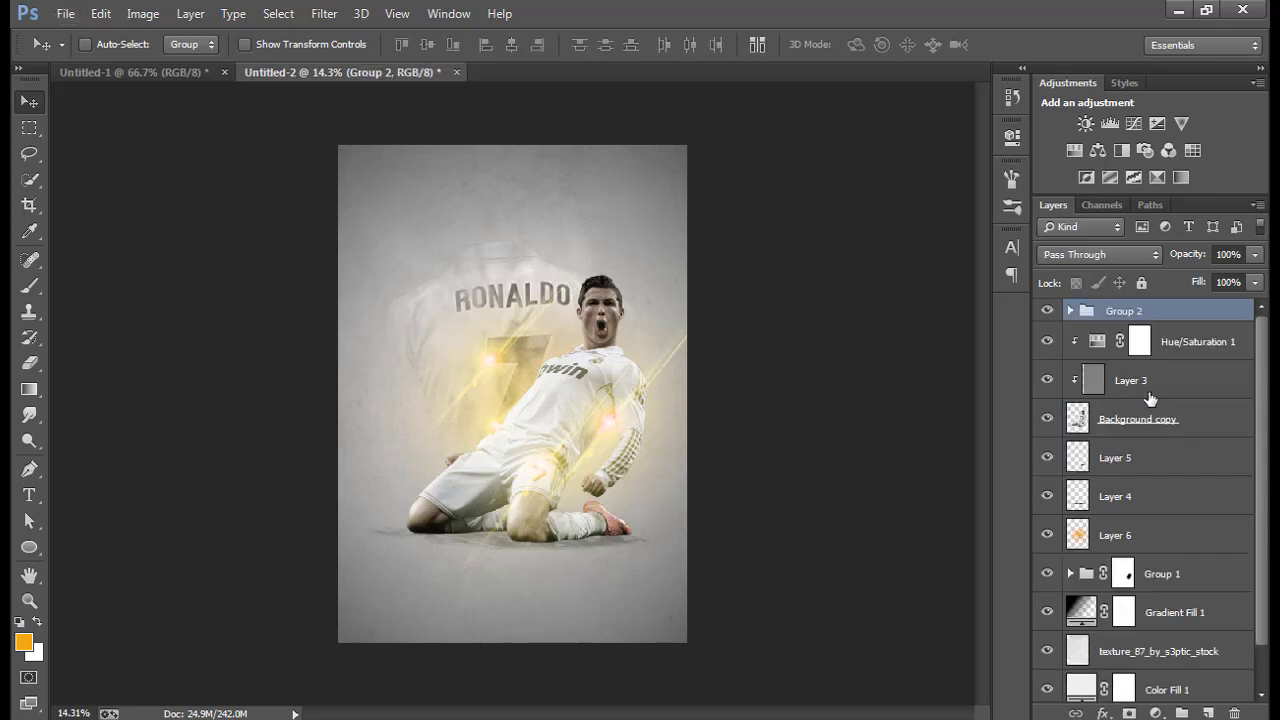
left_click(1156, 713)
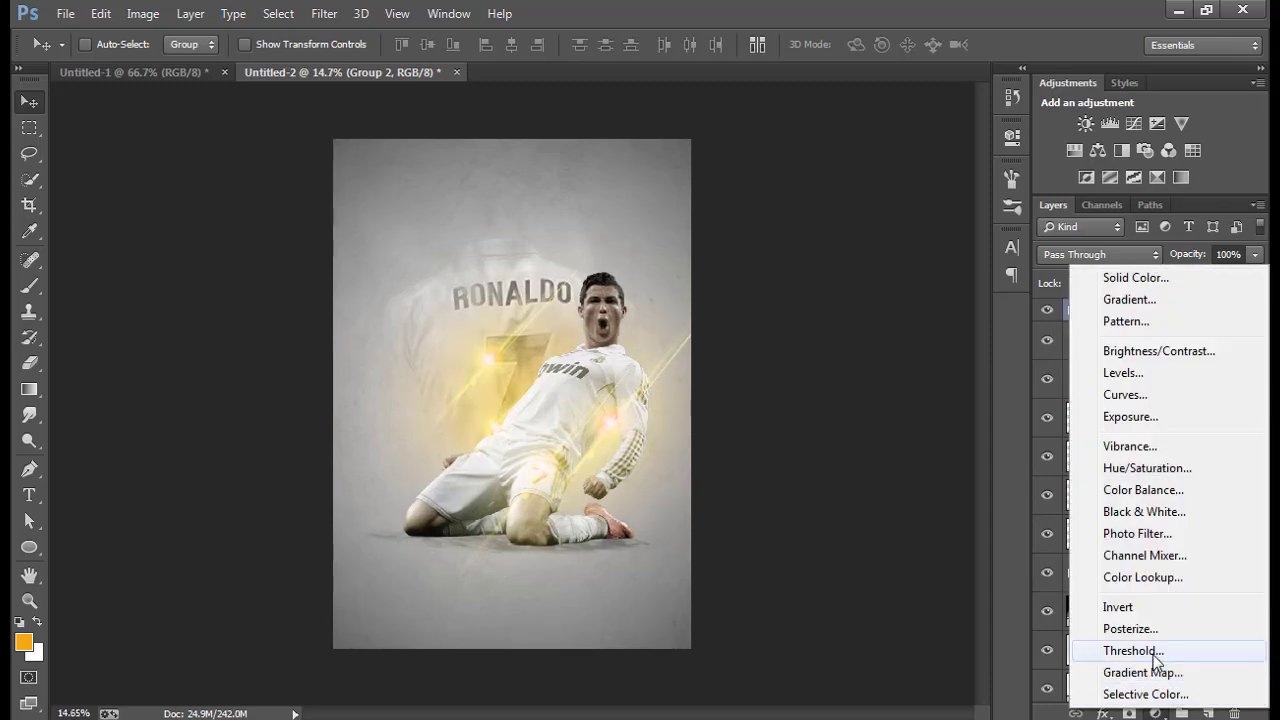
left_click(1135, 299)
left_click(942, 206)
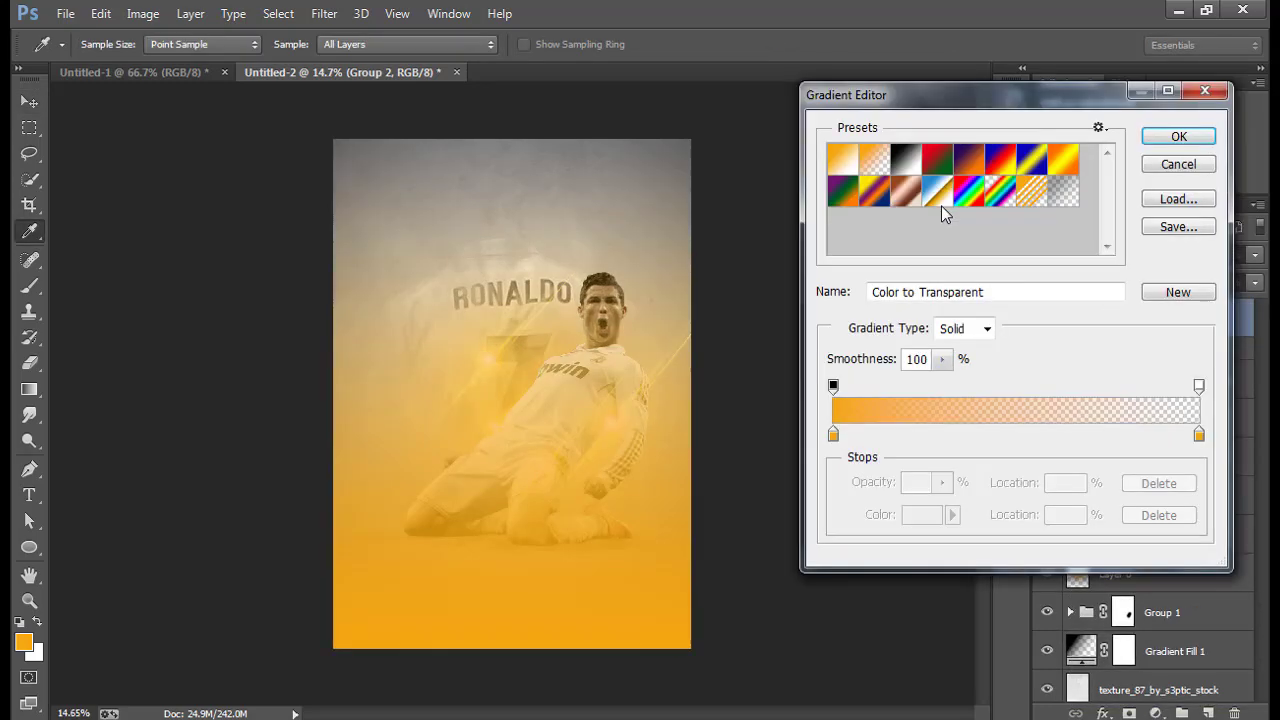
left_click(833, 435)
left_click(921, 515)
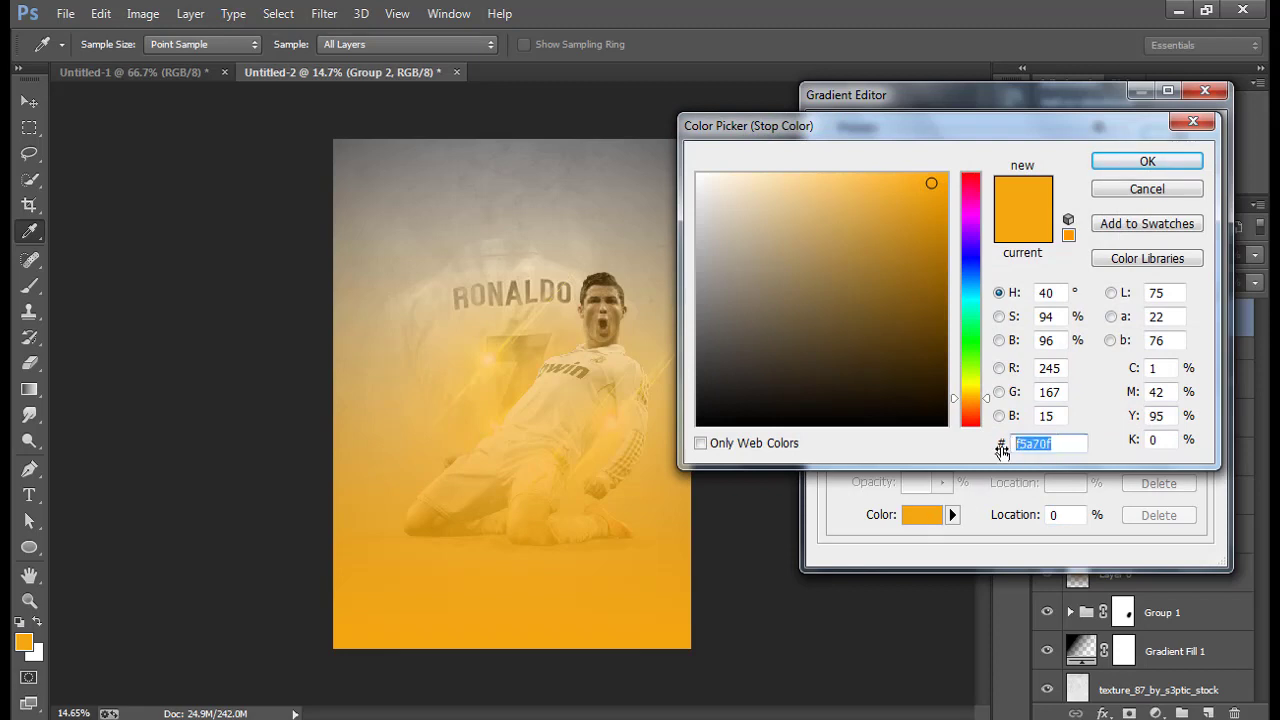
type("00f")
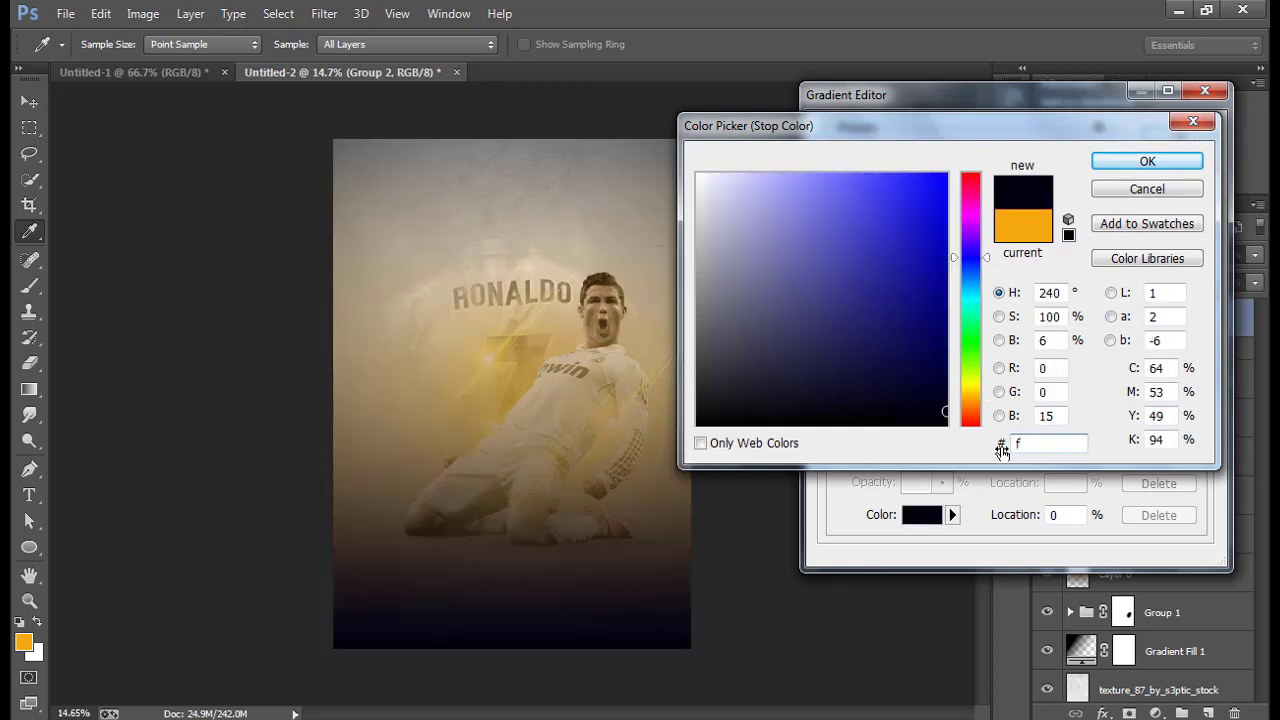
type("9e2a")
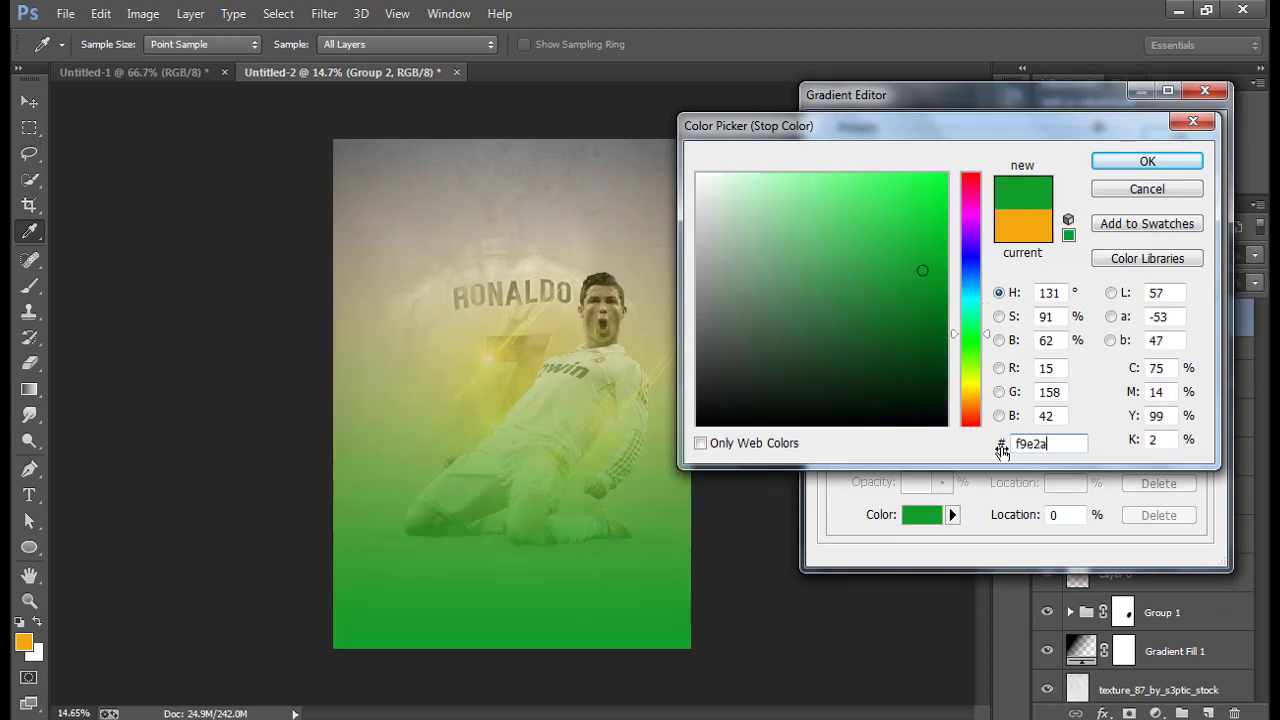
type("f")
left_click(1118, 163)
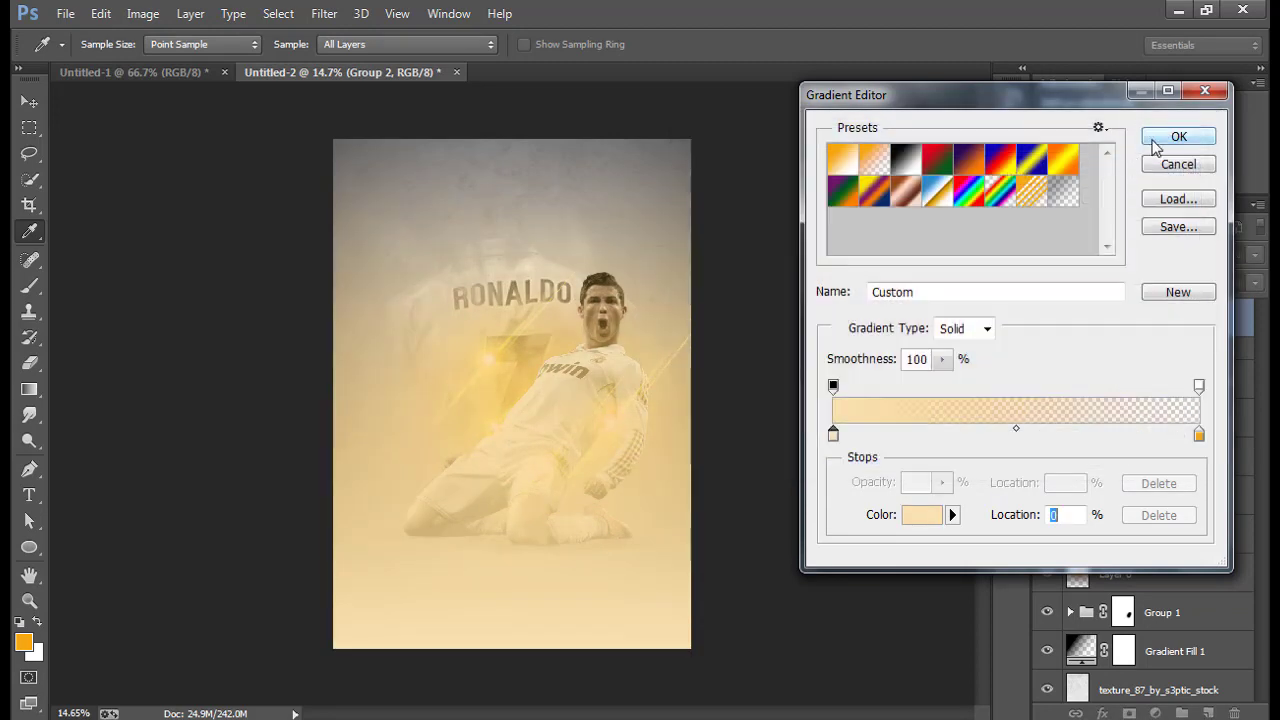
Remove the orange stop so the gradient runs pale orange to transparent.
left_click(1199, 434)
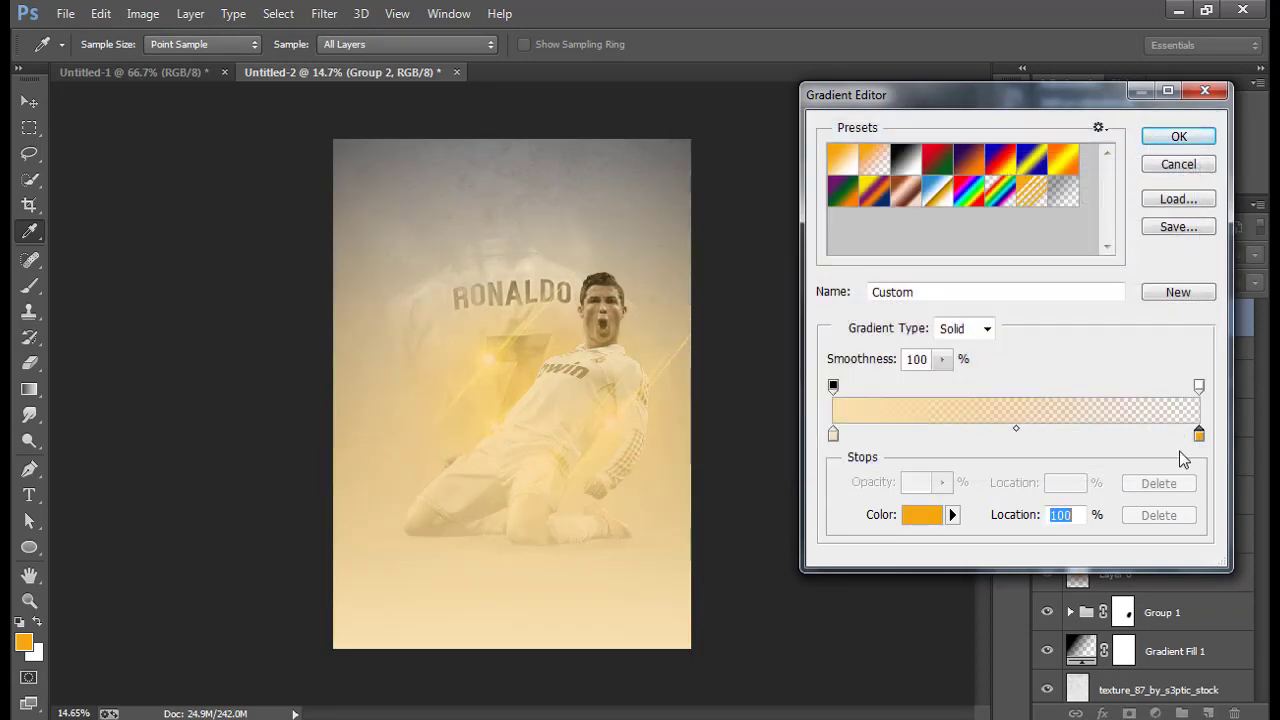
double_click(1063, 514)
type("0")
left_click_drag(836, 440, 914, 514)
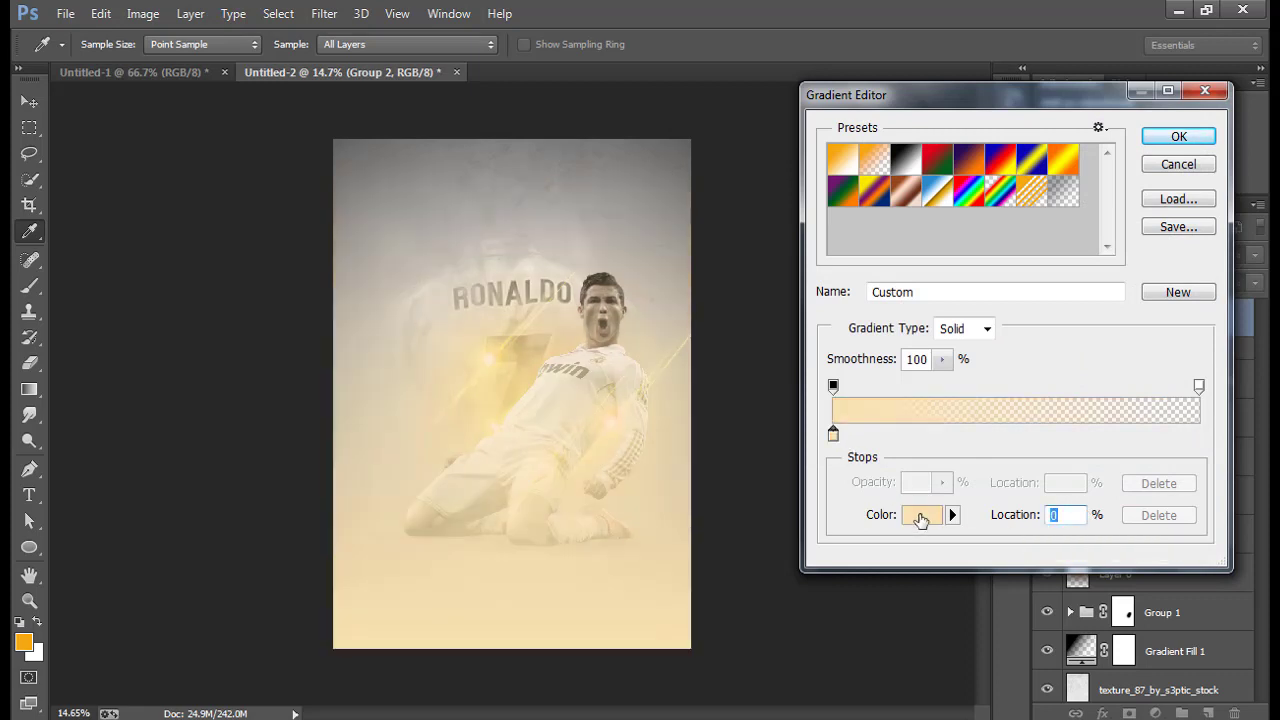
left_click(1178, 136)
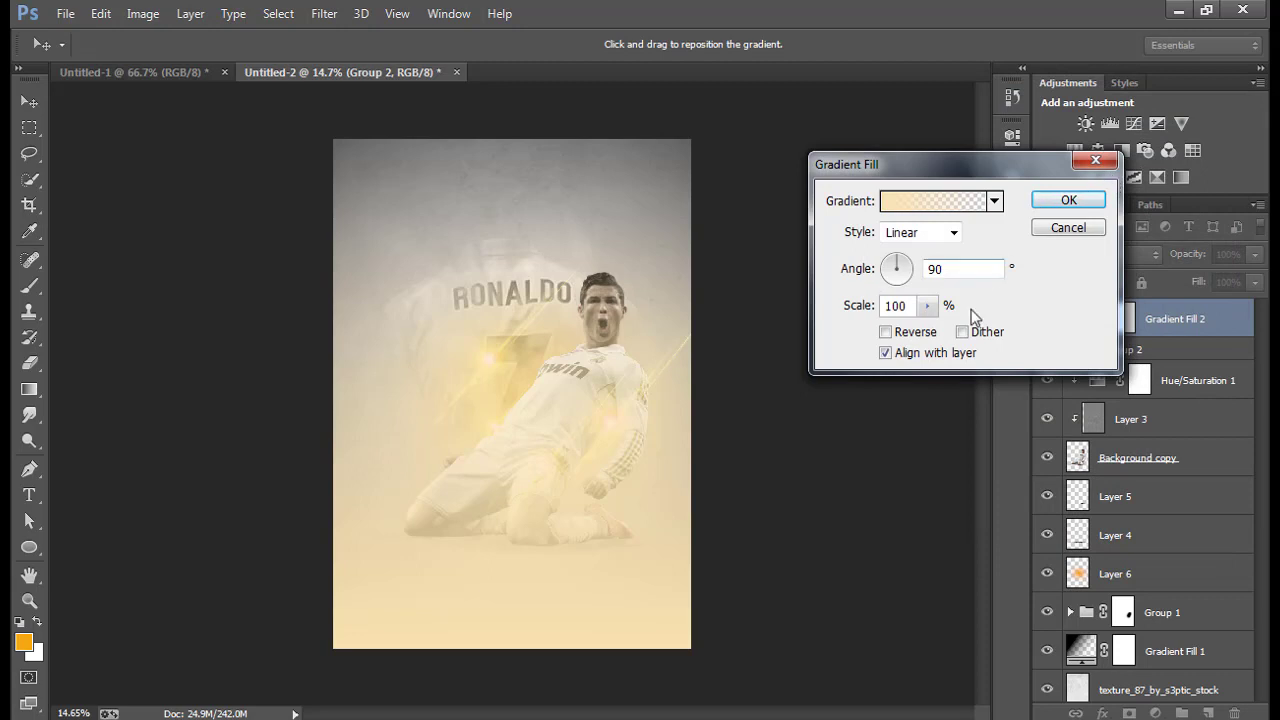
Set the gradient fill to Radial, Reverse, about 209% scale, and commit it.
left_click(952, 232)
left_click(905, 266)
left_click(913, 336)
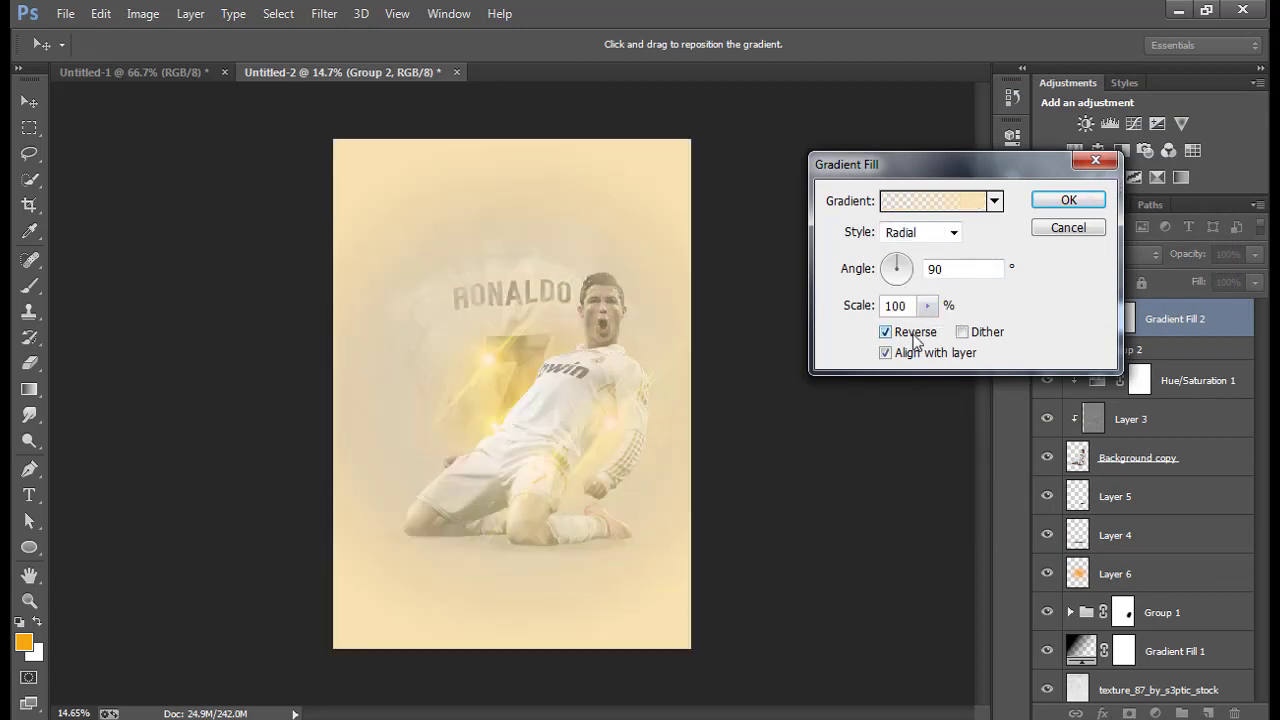
left_click(927, 306)
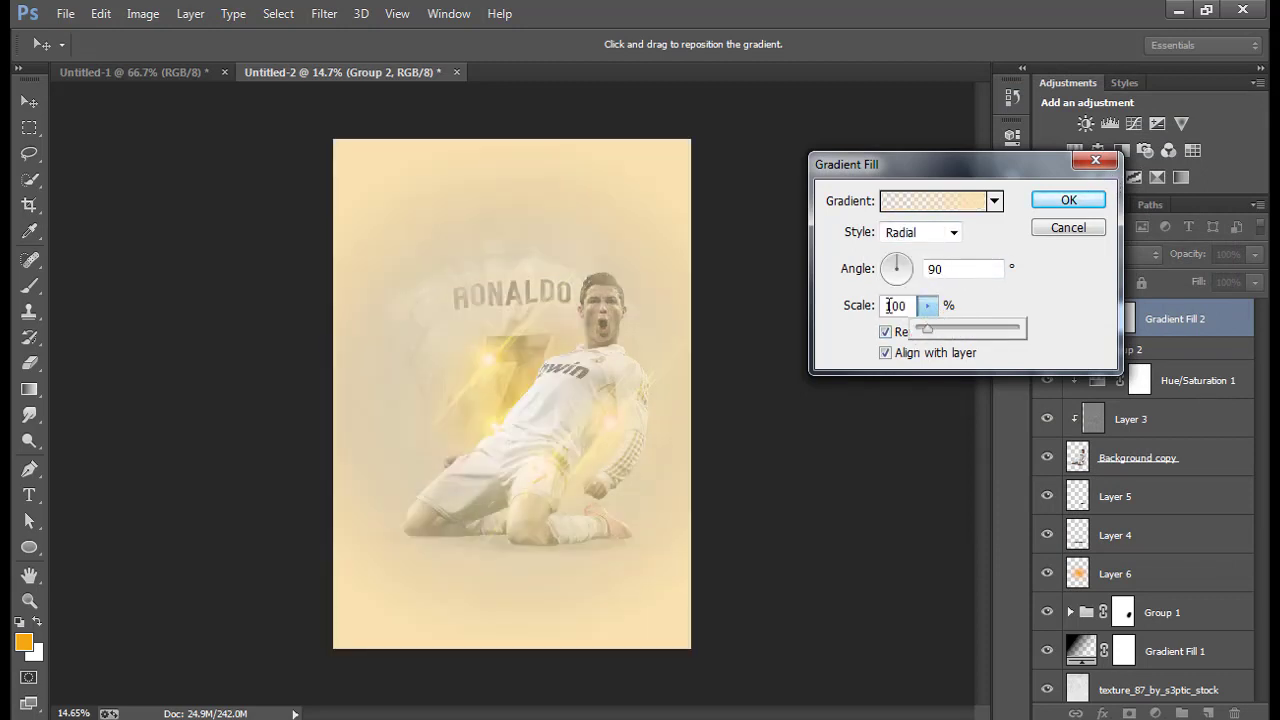
left_click_drag(928, 334, 941, 334)
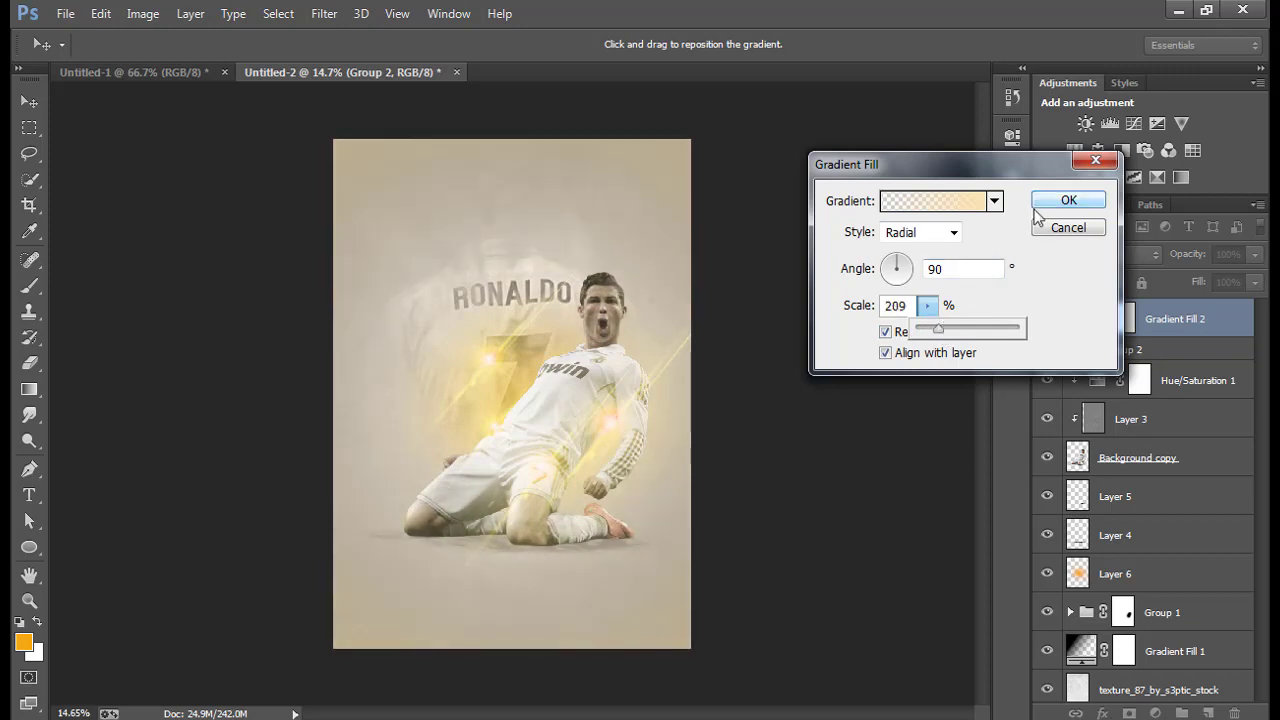
left_click(1068, 200)
key("ctrl+minus")
key("ctrl+0")
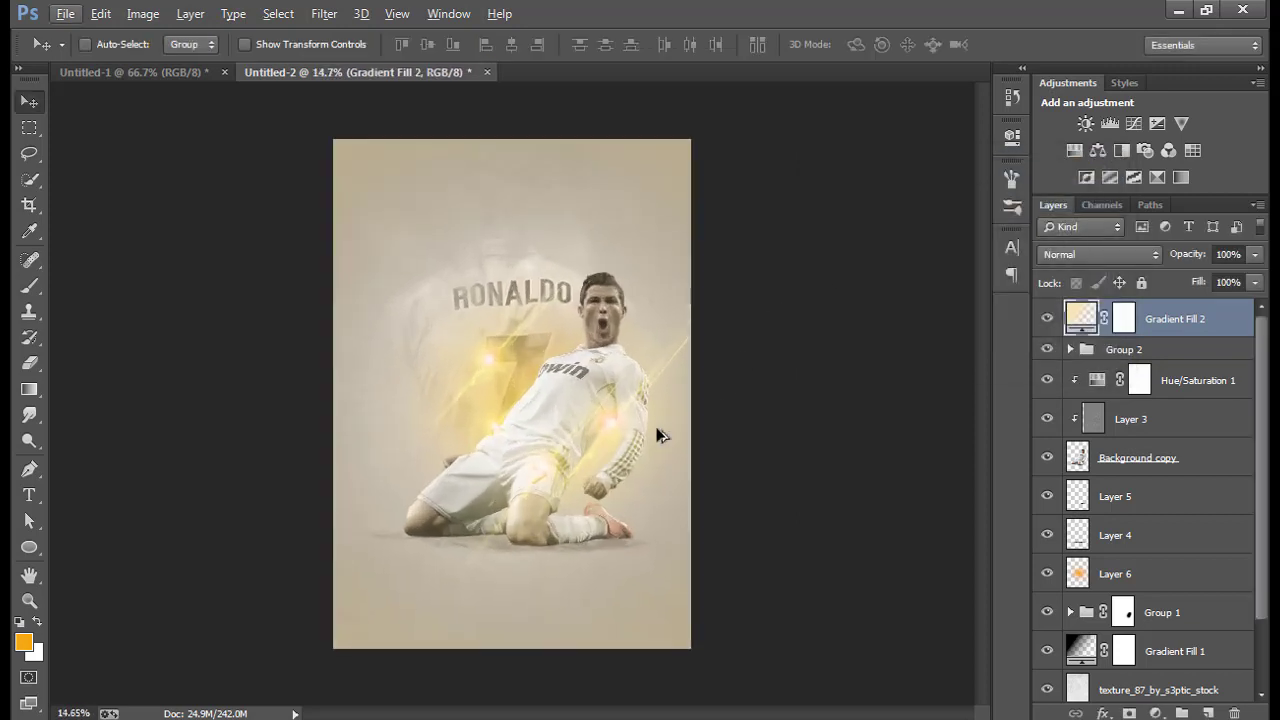
Lower Layer 6's opacity to 42%.
left_click(1160, 580)
key("5")
key("8")
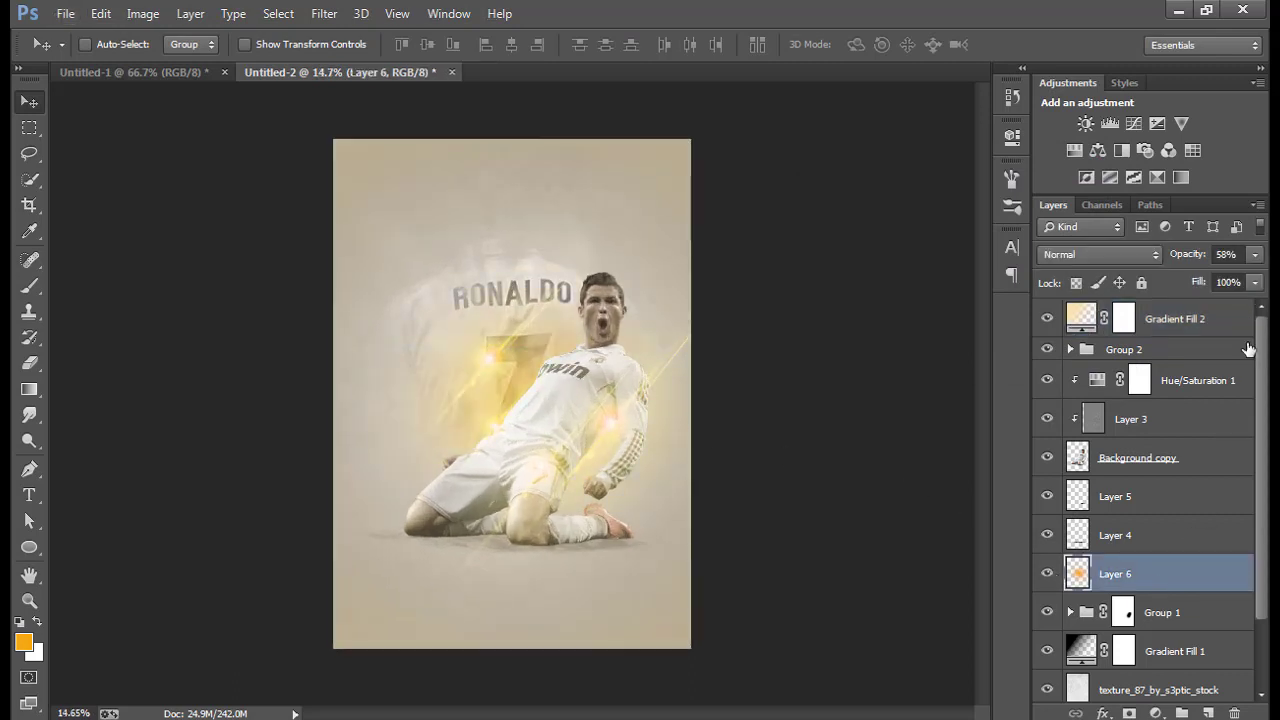
left_click(1254, 254)
scroll(783, 411, "down", 1)
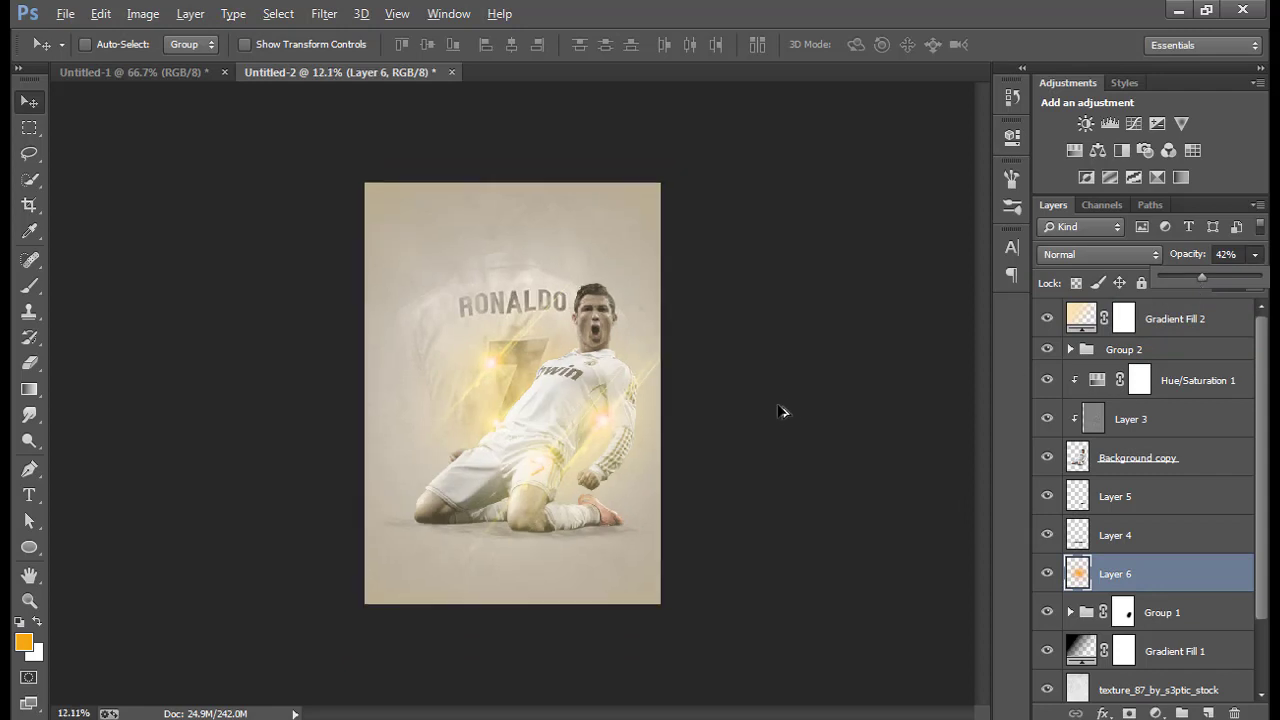
scroll(437, 423, "down", 1)
scroll(440, 420, "up", 2)
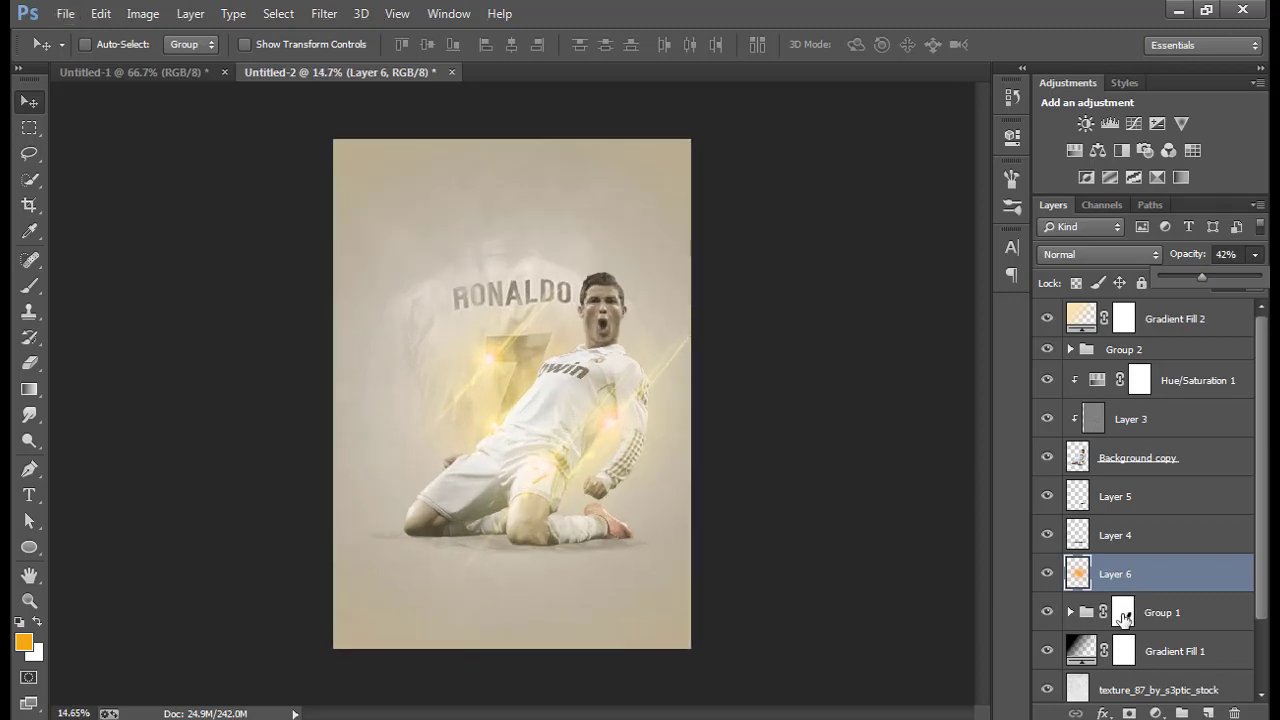
scroll(1122, 617, "down", 2)
Mask the paper texture layer with a radial gradient fading out from the poster centre.
left_click(1080, 612)
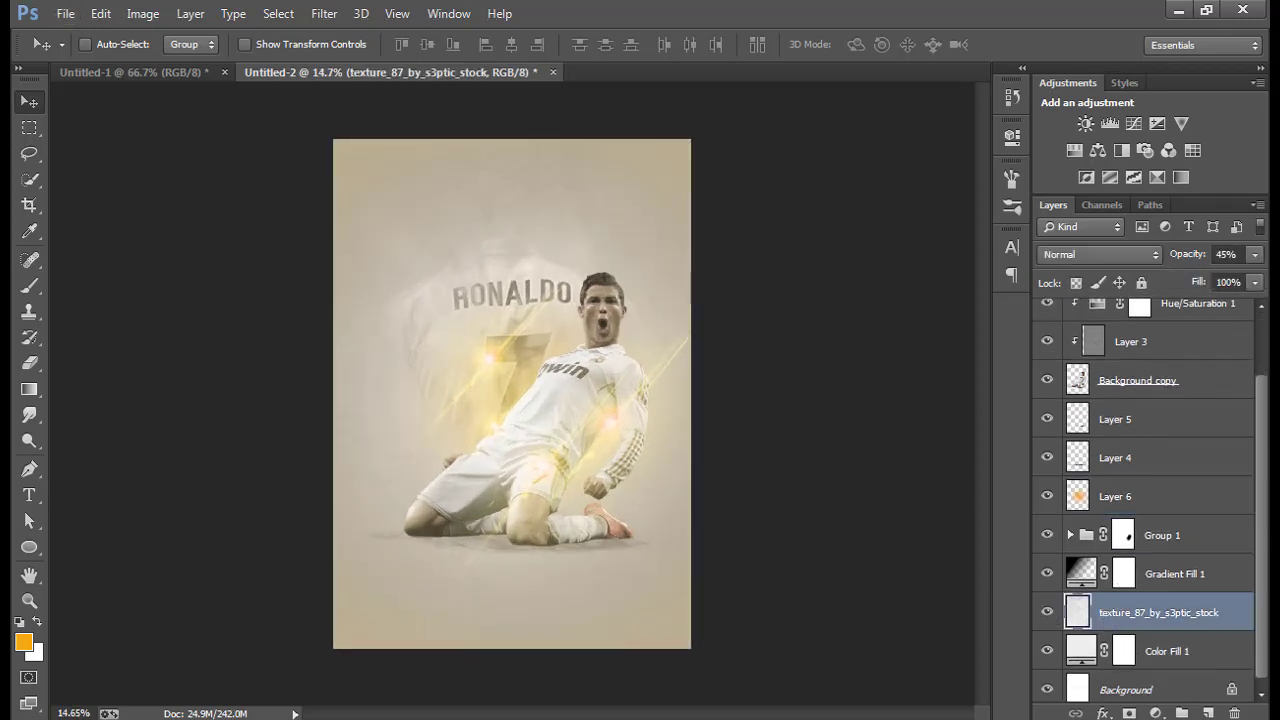
left_click(1129, 713)
left_click(29, 389)
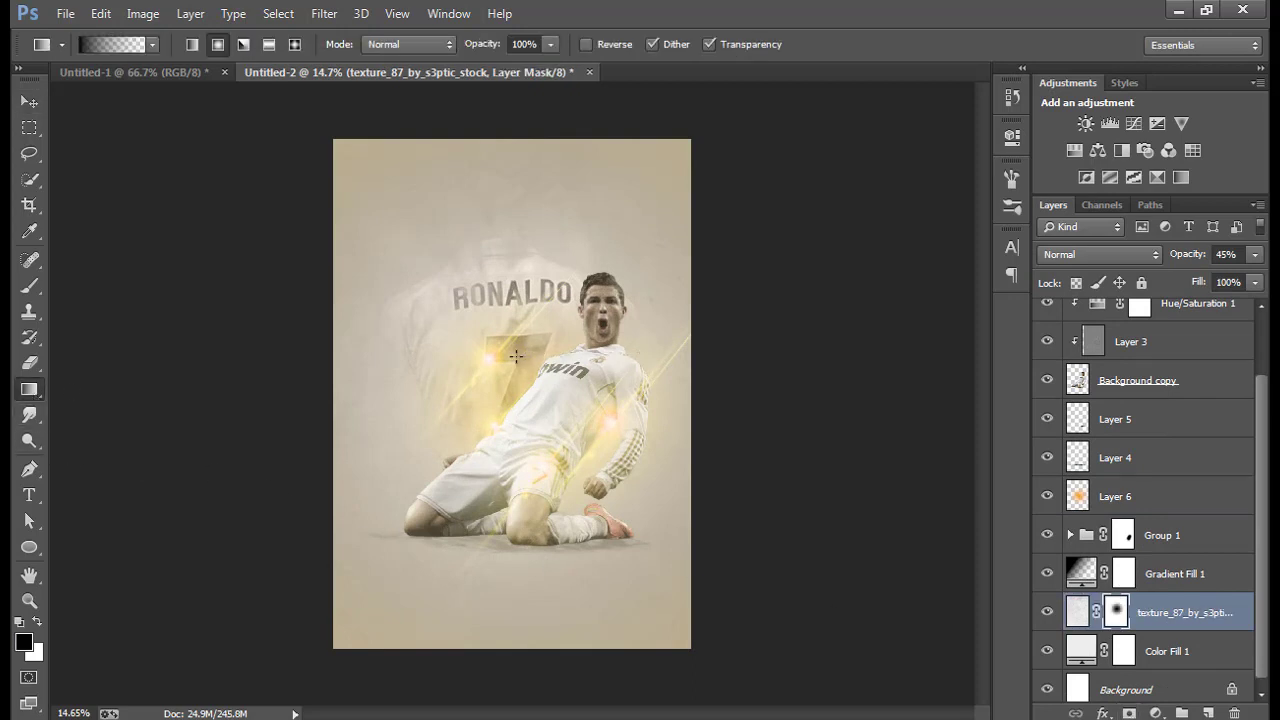
left_click_drag(643, 364, 643, 363)
key("v")
key("ctrl+minus")
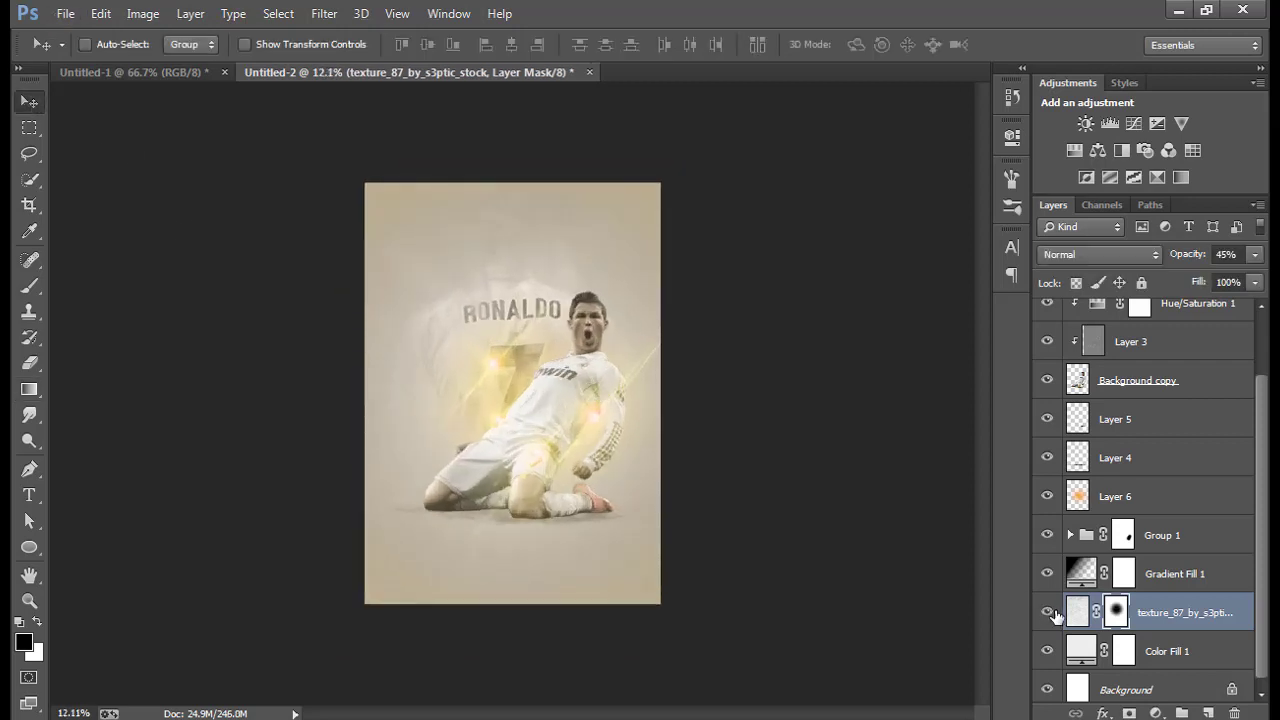
scroll(689, 434, "down", 2)
scroll(560, 433, "up", 3)
scroll(560, 433, "up", 1)
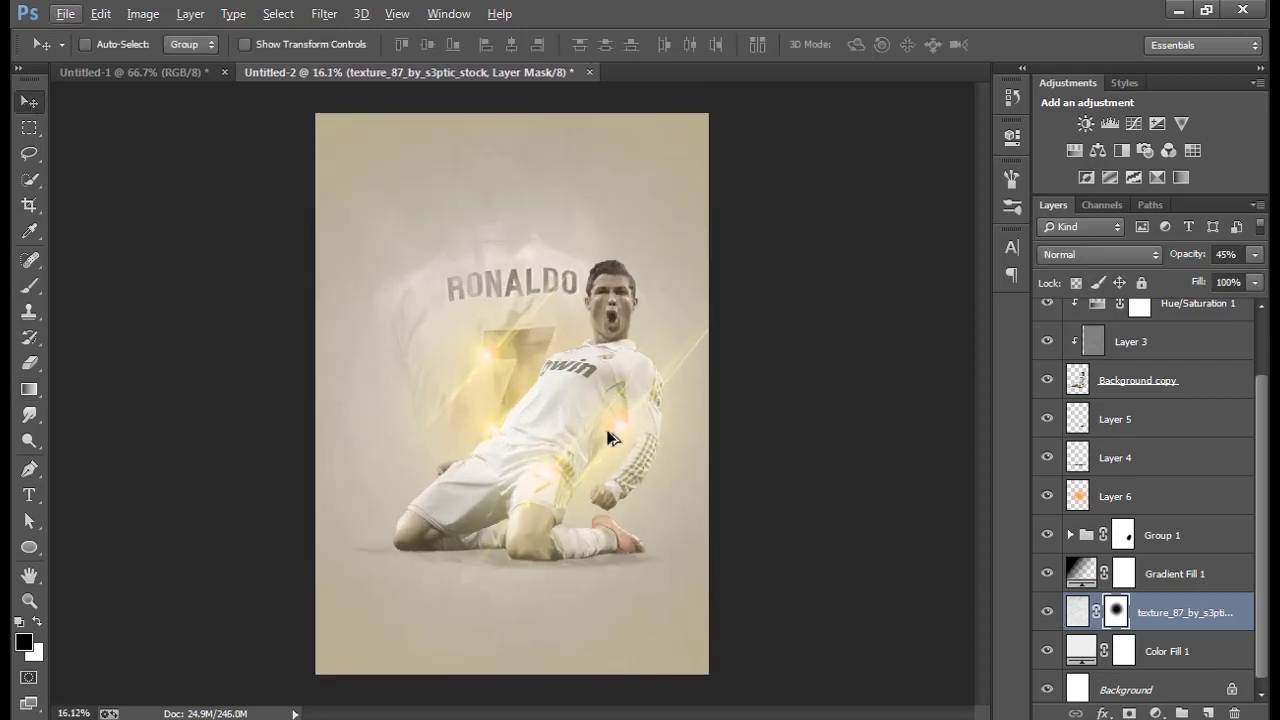
scroll(1150, 430, "up", 2)
left_click(1190, 385)
scroll(1193, 500, "down", 2)
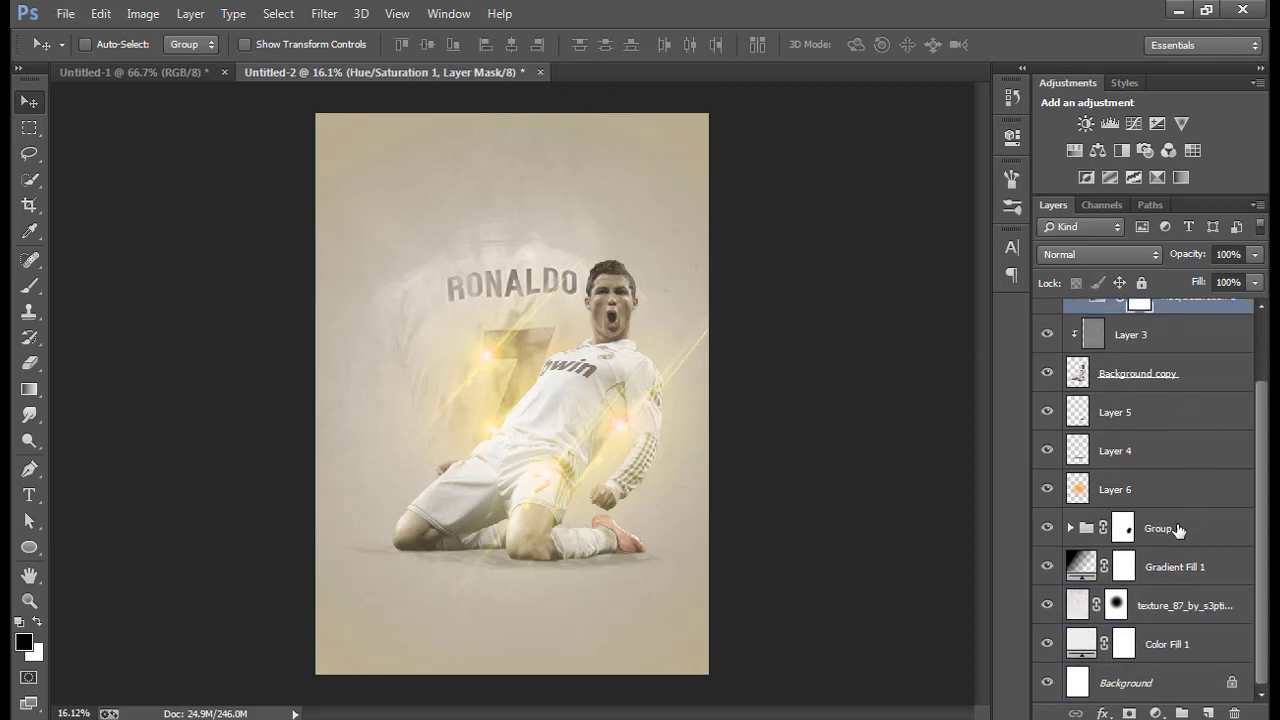
Nudge the player and glow layers slightly up and to the right.
left_click(1178, 530, "shift")
left_click_drag(825, 519, 829, 492)
left_click(1160, 322)
scroll(1160, 322, "up", 2)
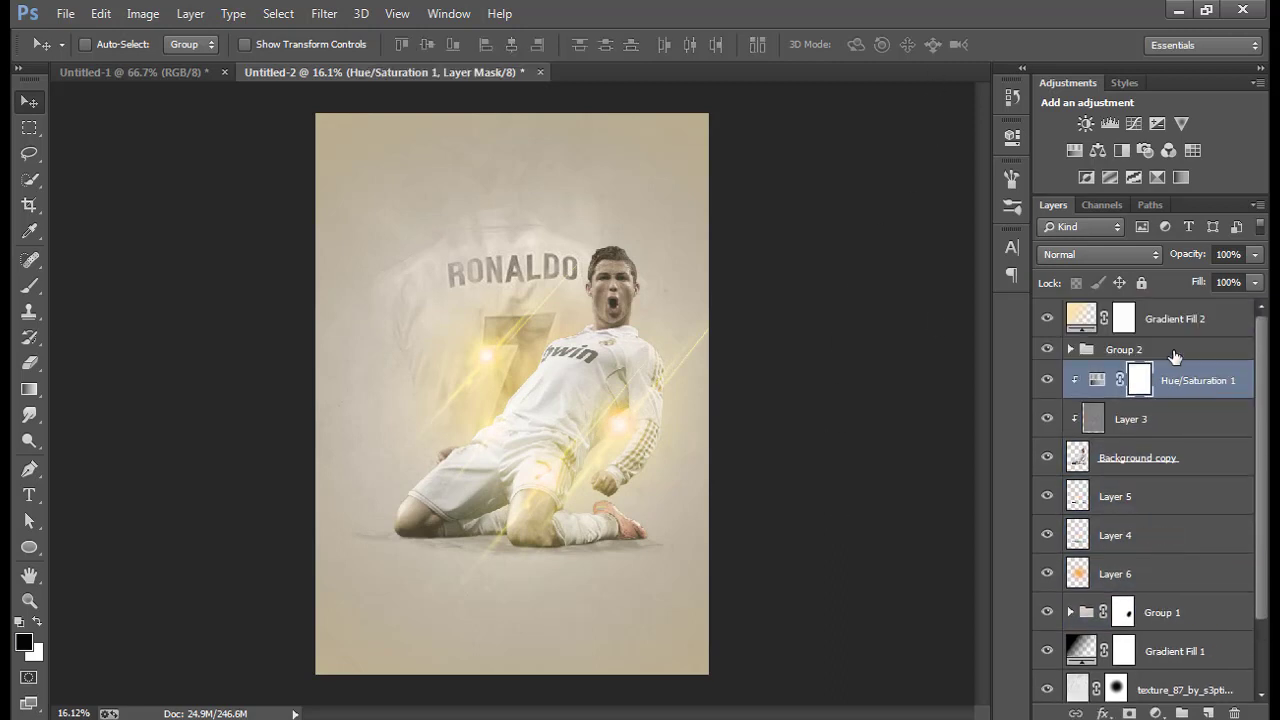
left_click(1188, 324)
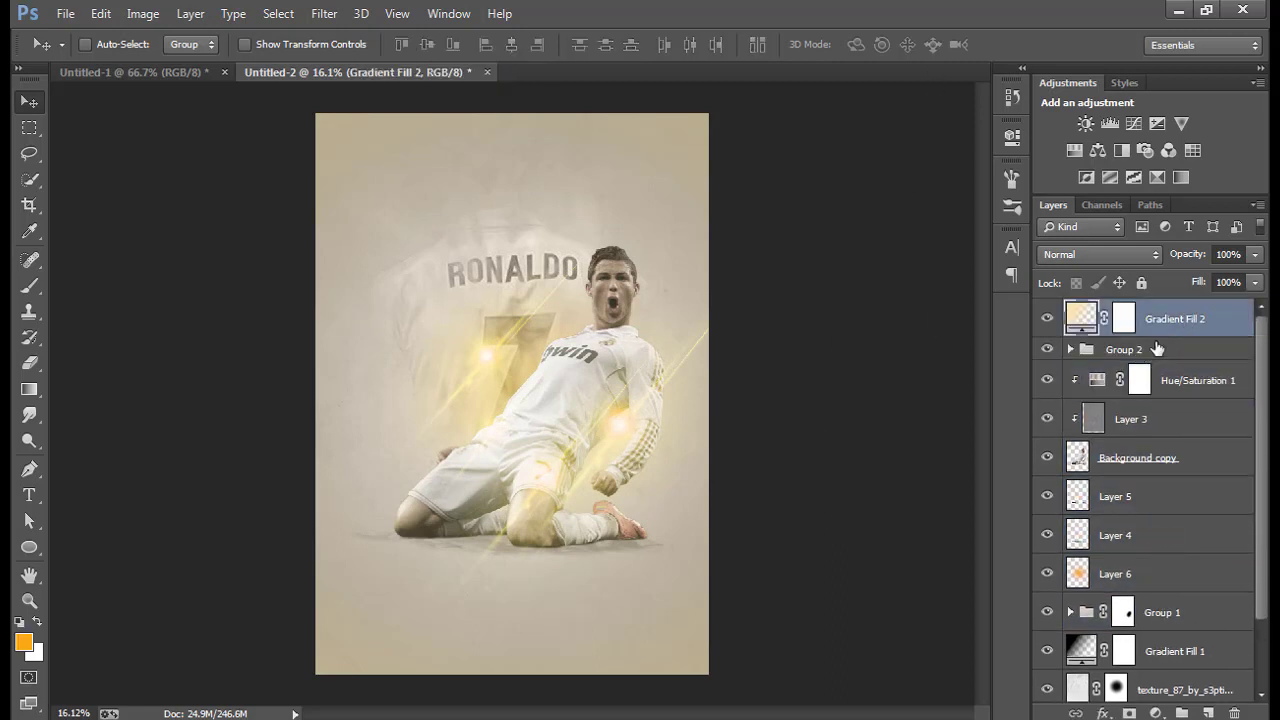
In Group 2, make the Hue/Saturation 2 copy streak visible and reposition it.
left_click(1070, 350)
left_click(1047, 458)
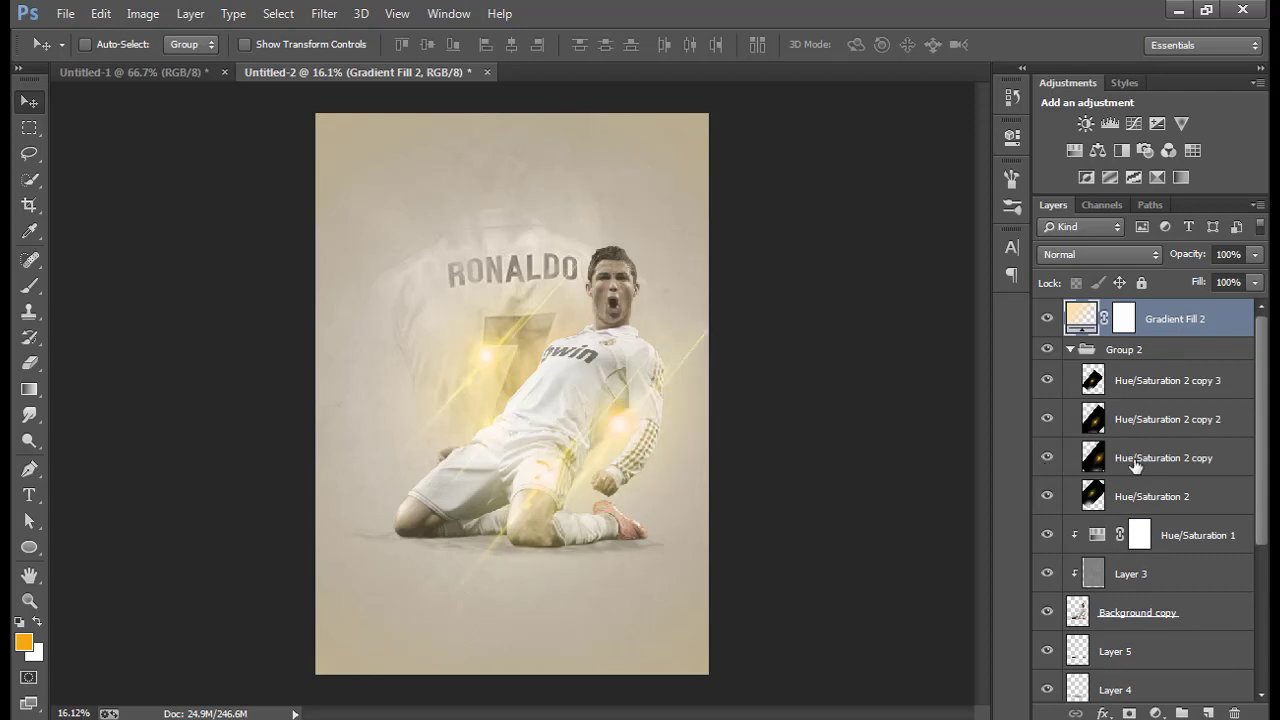
left_click(1160, 458)
left_click_drag(705, 455, 641, 423)
Rotate the Hue/Saturation 2 copy 2 streak 3.59° and enlarge it to 120.96%.
left_click(1104, 424)
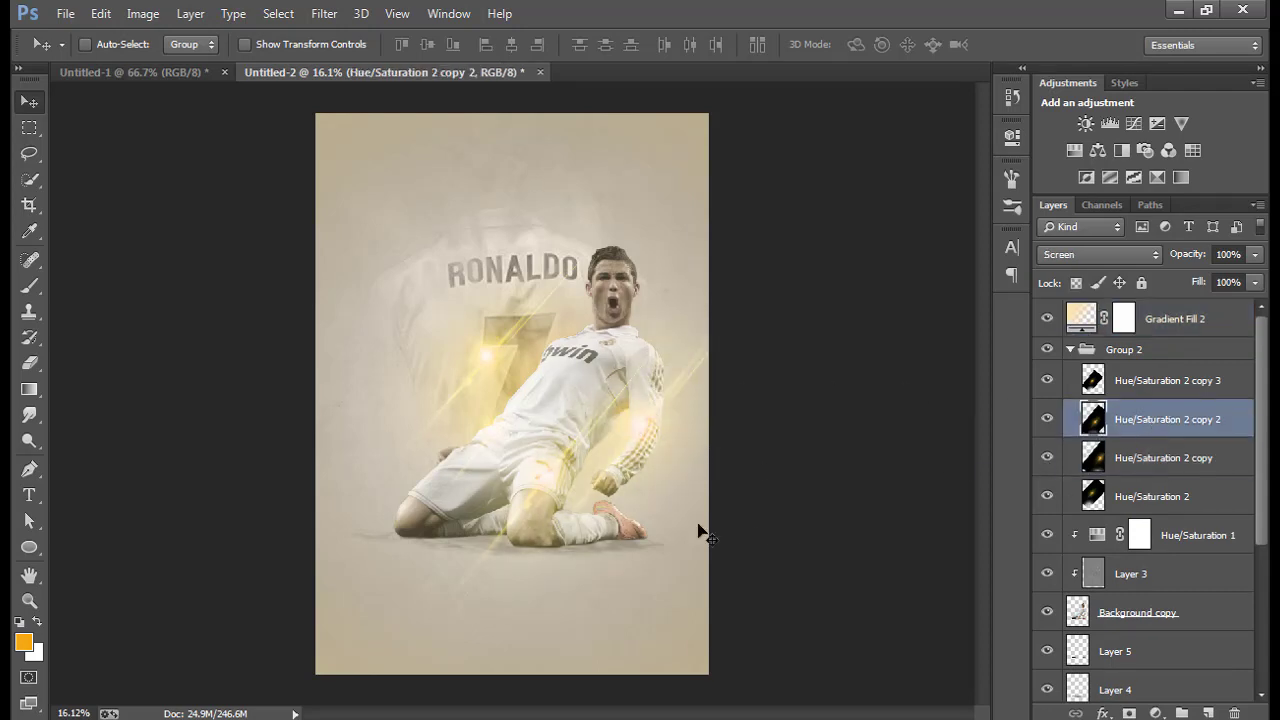
key("ctrl+t")
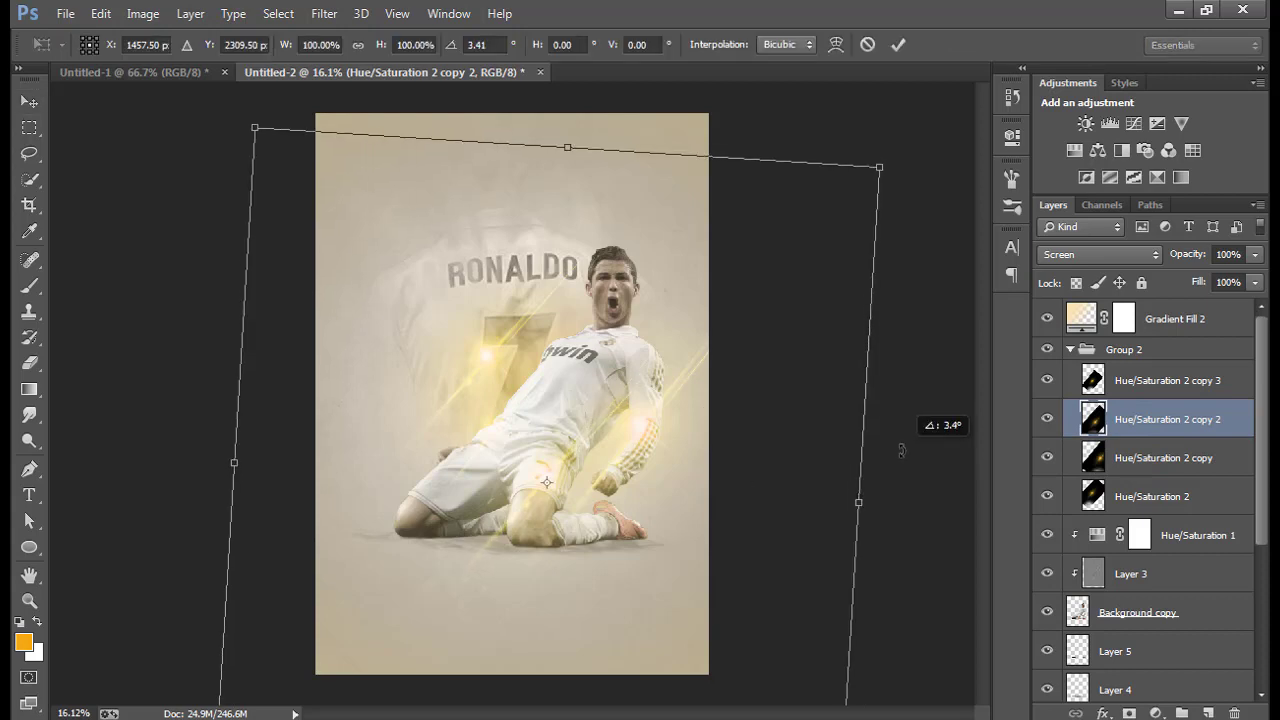
left_click_drag(877, 163, 955, 99)
left_click_drag(694, 457, 680, 500)
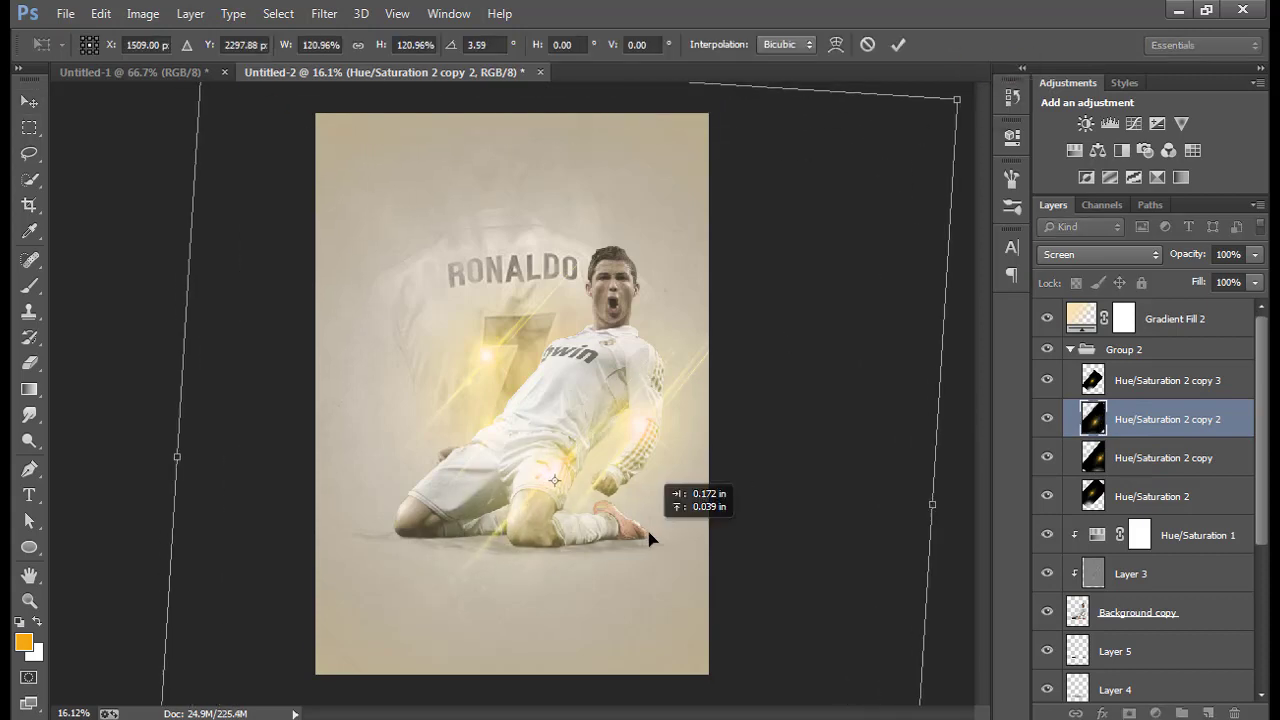
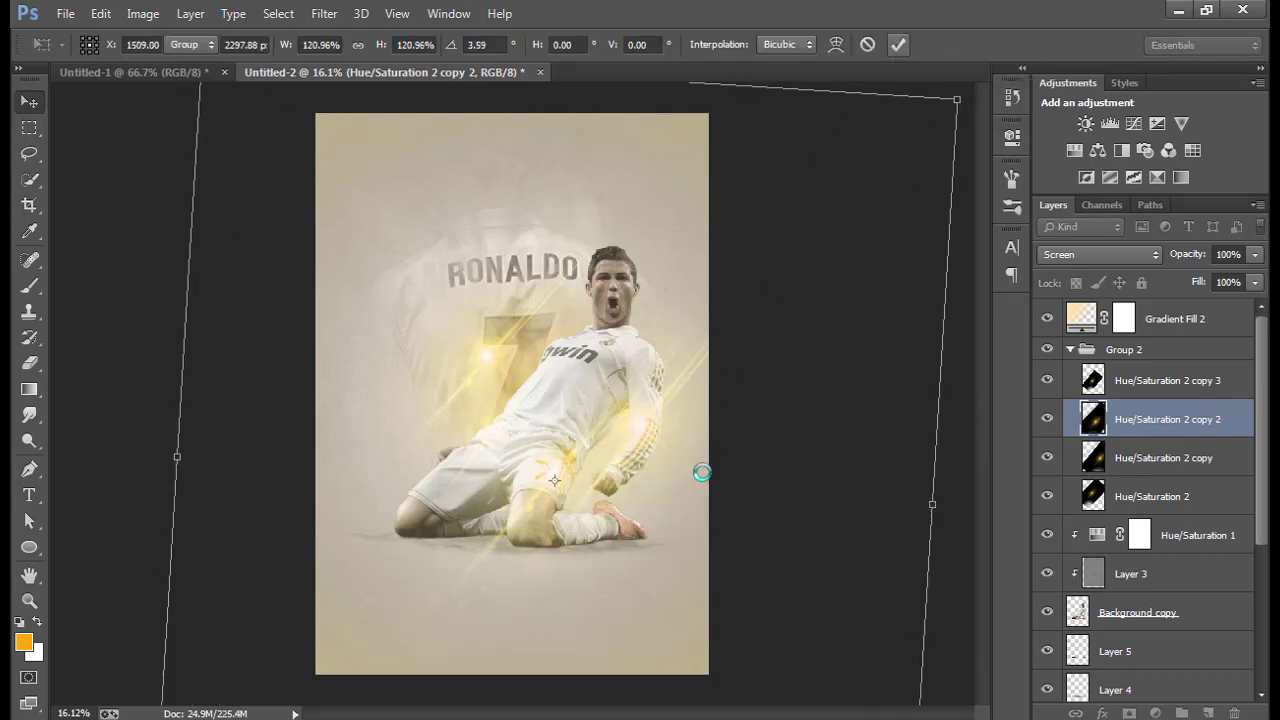
Collapse Group 2 and briefly hide it to preview the poster without streaks.
scroll(709, 477, "down", 1)
scroll(709, 477, "up", 1)
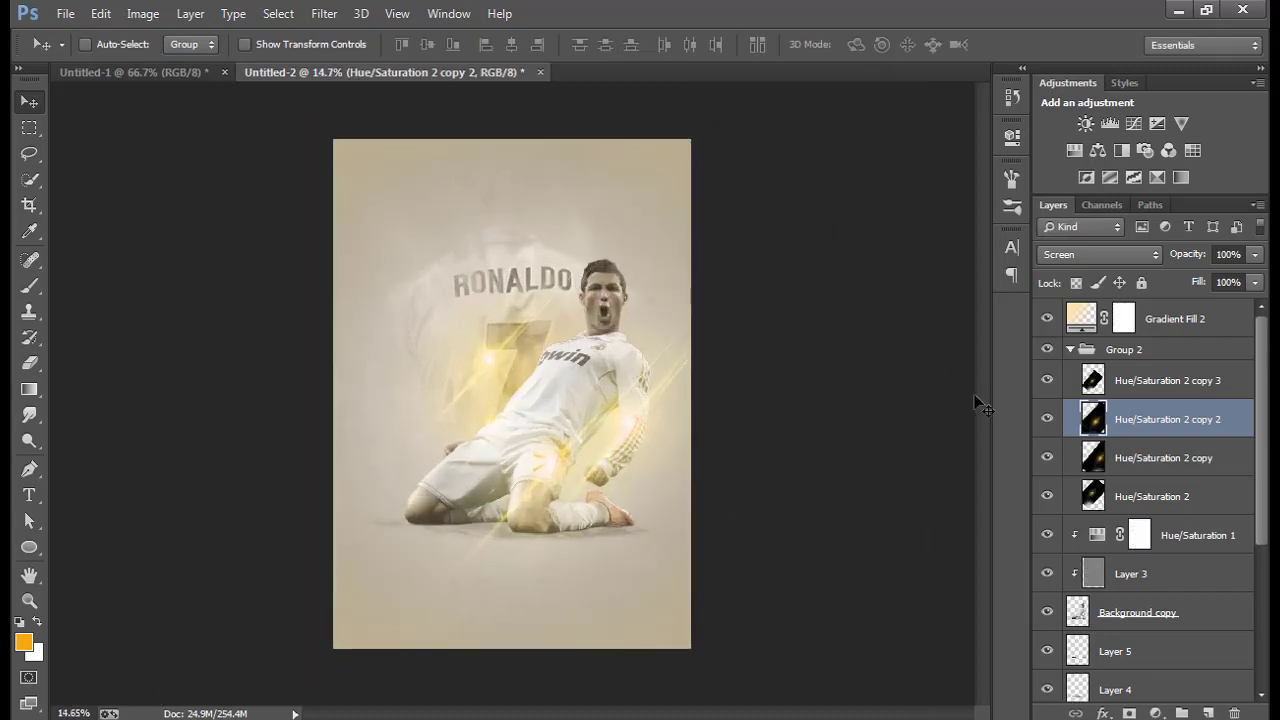
left_click(1070, 349)
left_click(1047, 349)
left_click(1047, 349)
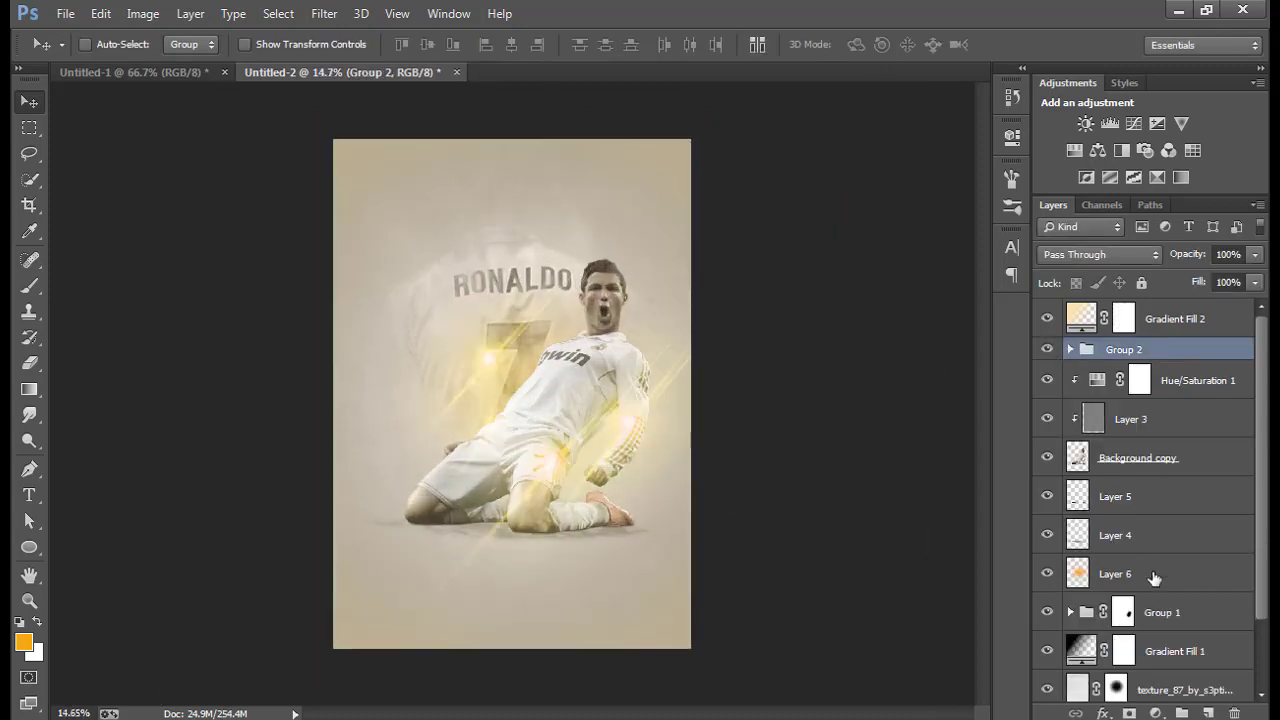
Enlarge Layer 6's orange glow to about 114% around its centre.
left_click(1154, 575)
key("ctrl+t")
left_click_drag(780, 609, 813, 637)
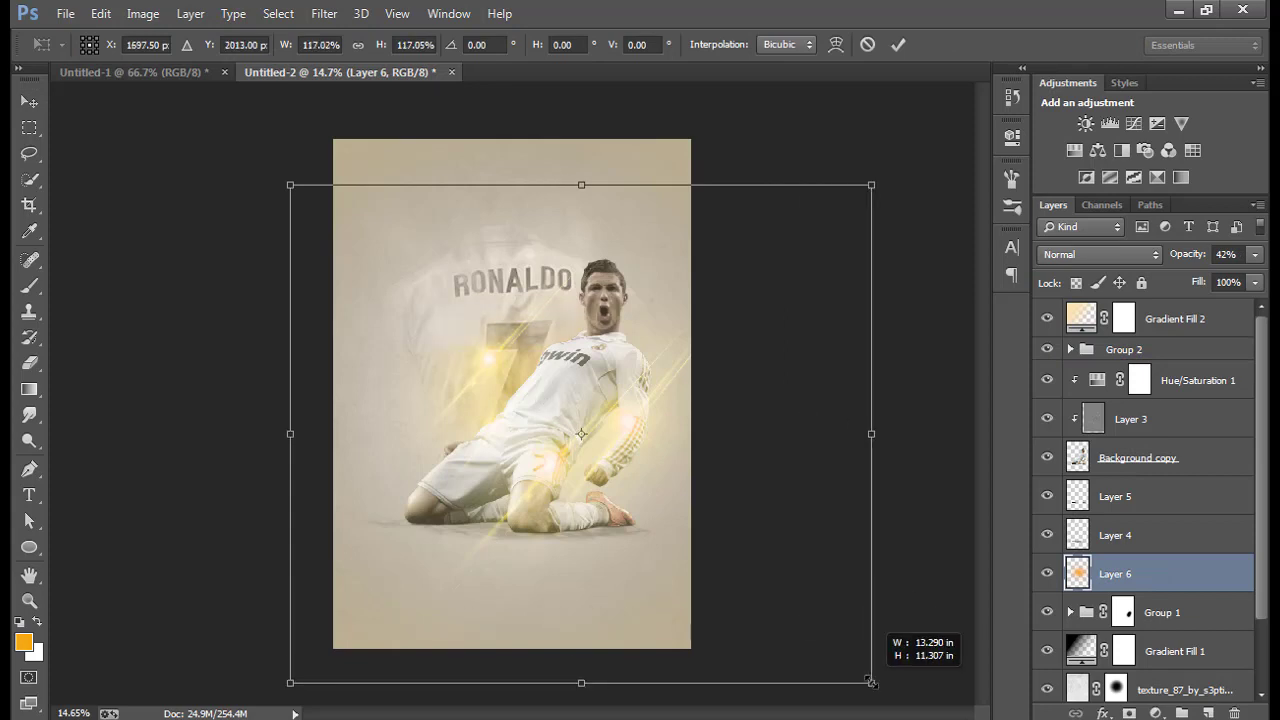
mouse_move(661, 521)
left_mouse_down()
mouse_move(678, 533)
mouse_move(667, 519)
left_mouse_up()
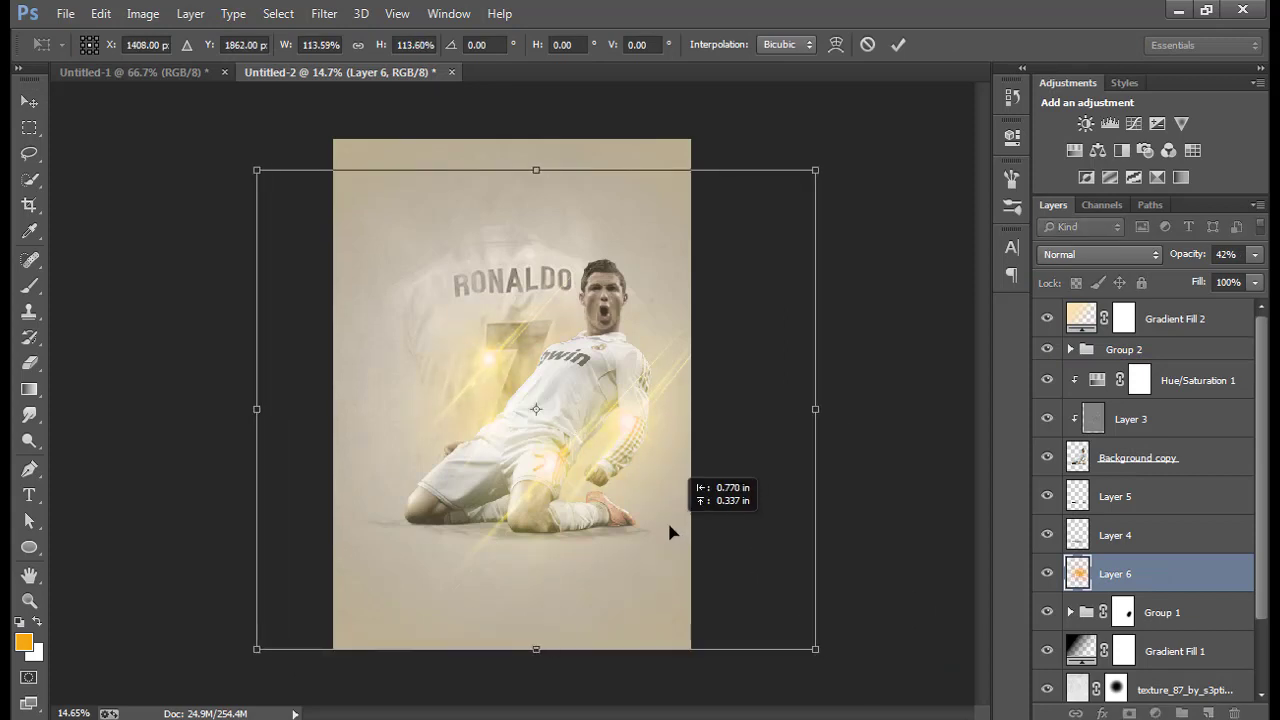
left_click(898, 44)
Bring up Group 2's layer options menu and dismiss it without changes.
scroll(728, 436, "down", 2)
scroll(728, 436, "up", 2)
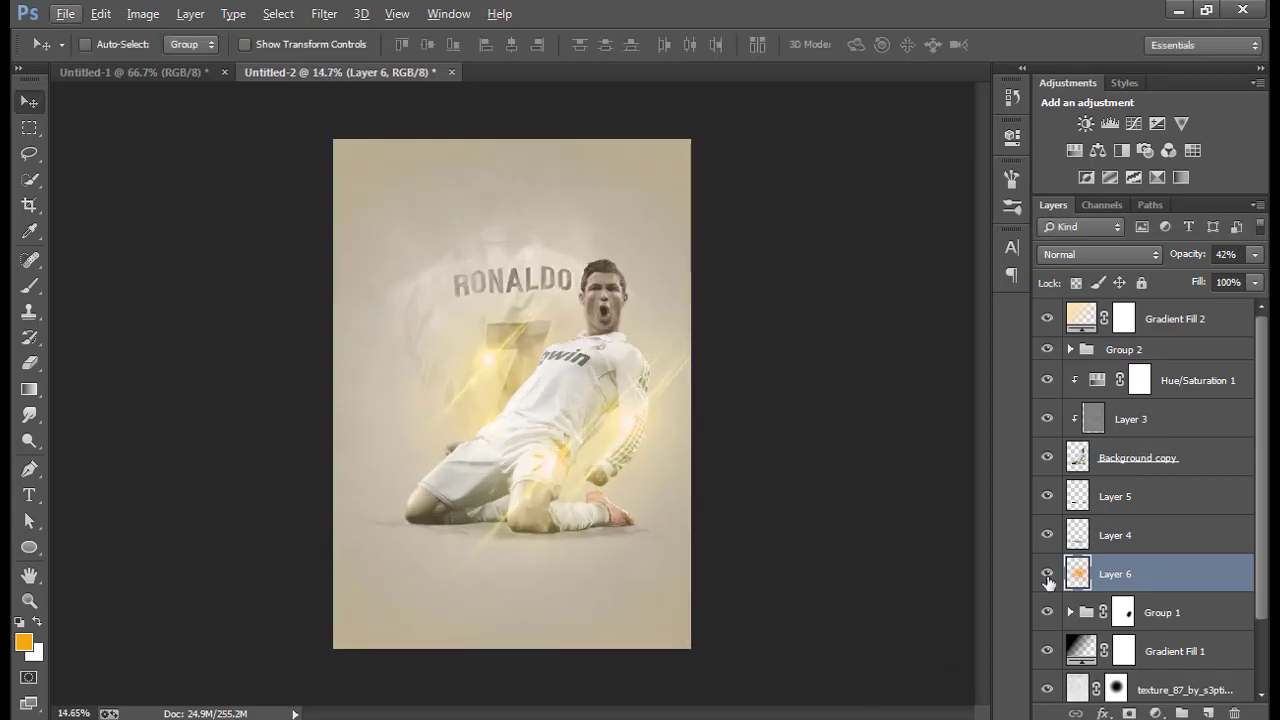
key("alt")
right_click(1175, 350)
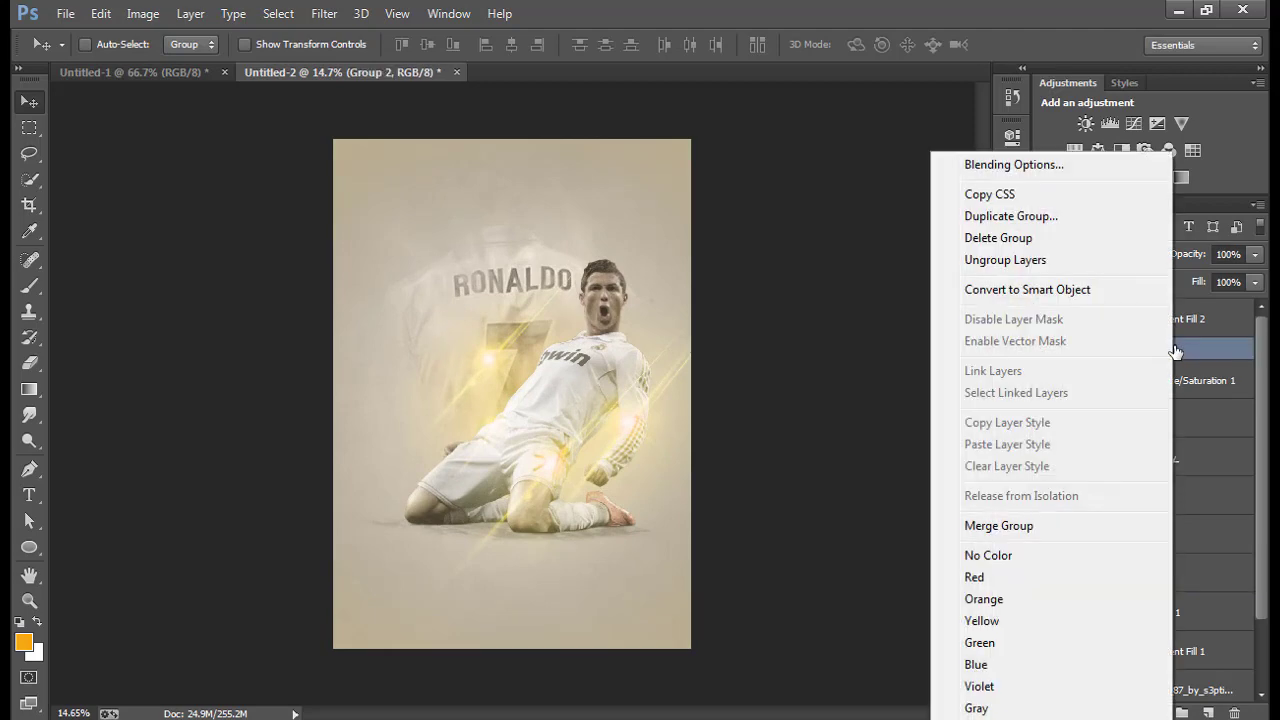
left_click(1267, 377)
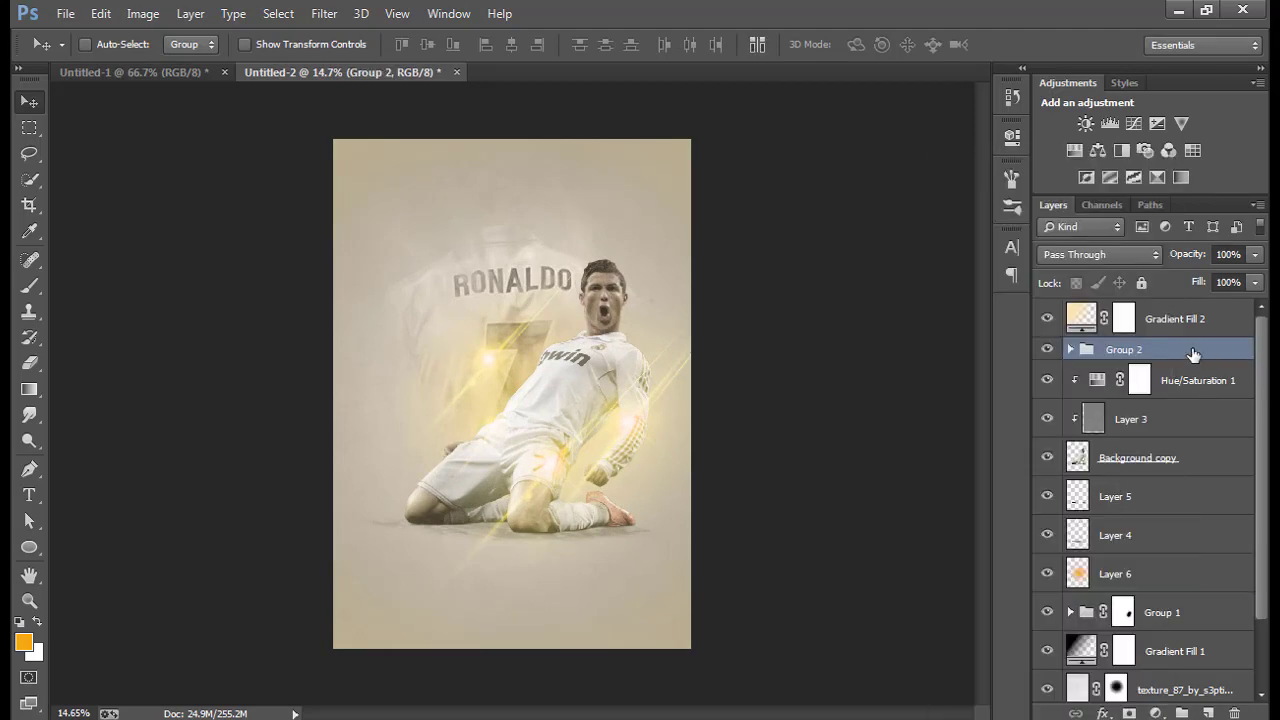
Bring the CRISTIANO RONALDO title from Untitled-1 into the poster, scaled to about 191% at the bottom.
left_click(209, 73)
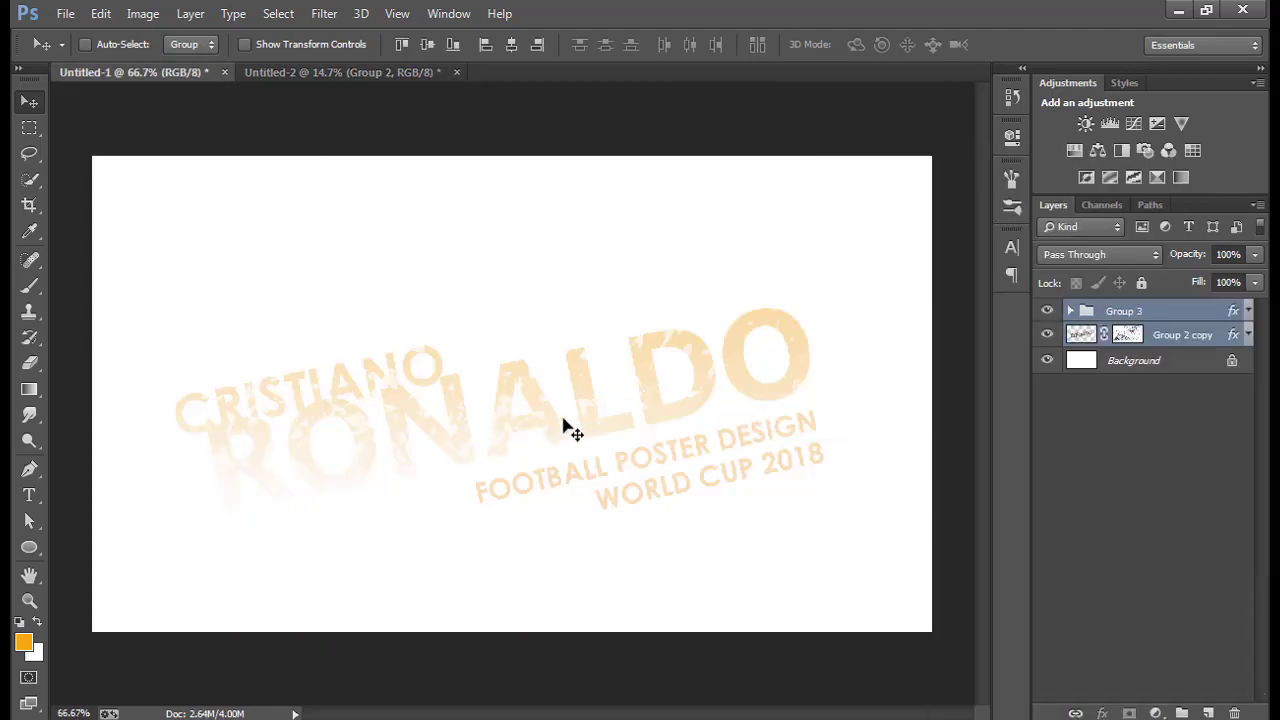
mouse_move(563, 421)
left_mouse_down()
mouse_move(573, 380)
mouse_move(542, 402)
mouse_move(397, 91)
mouse_move(582, 533)
mouse_move(700, 571)
left_mouse_up()
key("ctrl+t")
mouse_move(634, 531)
left_mouse_down()
mouse_move(565, 572)
mouse_move(578, 568)
left_mouse_up()
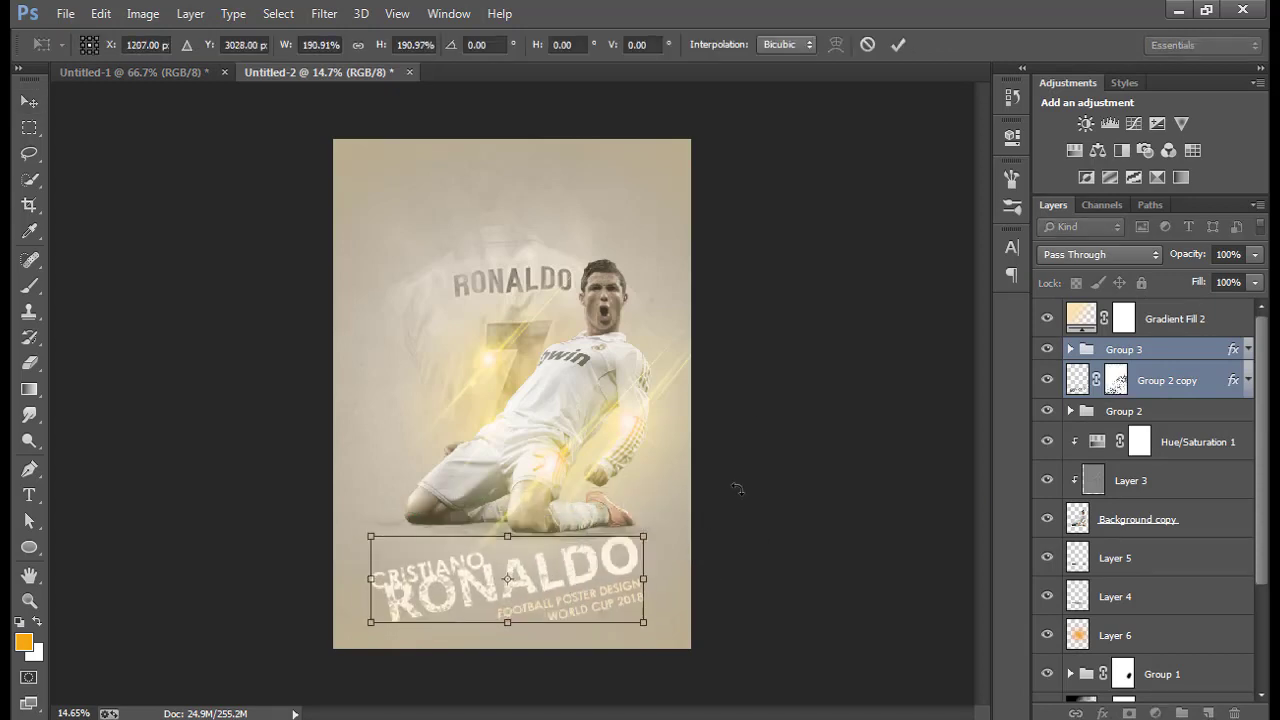
left_click(898, 44)
scroll(543, 645, "up", 1)
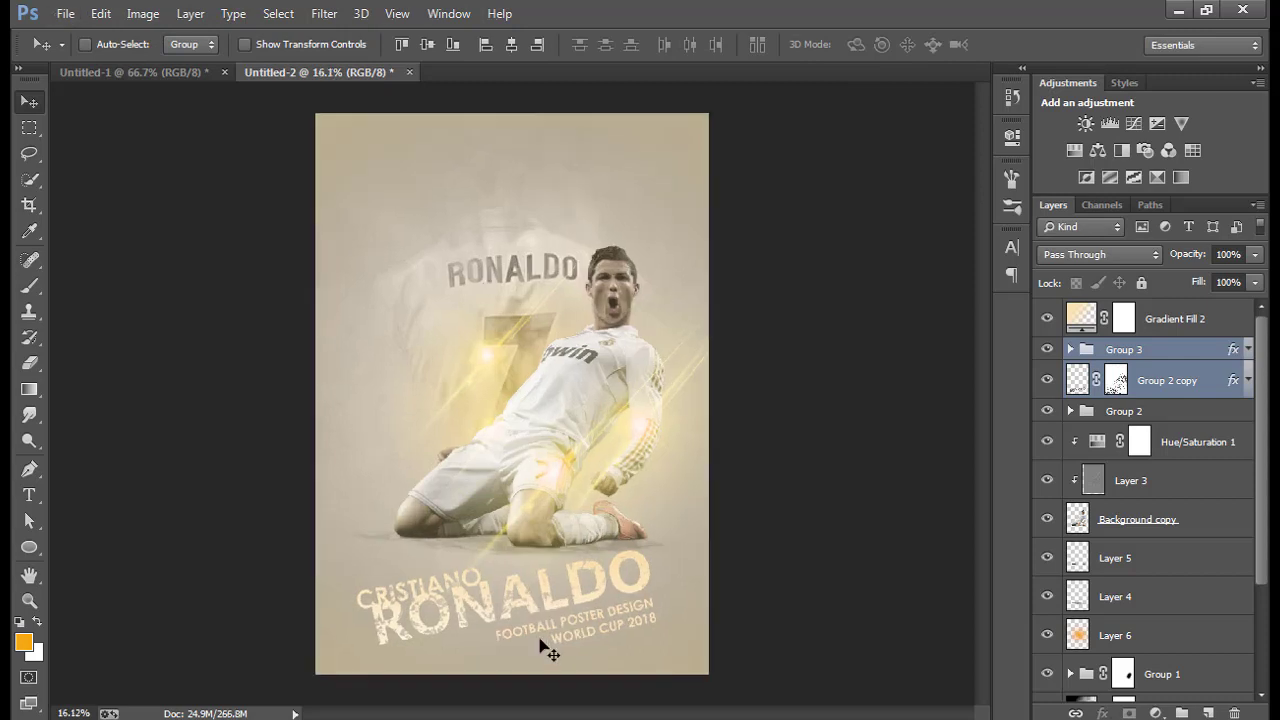
Group the title layers as Group 4 and duplicate streak Hue/Saturation 2 copy 3 above it.
key("ctrl+g")
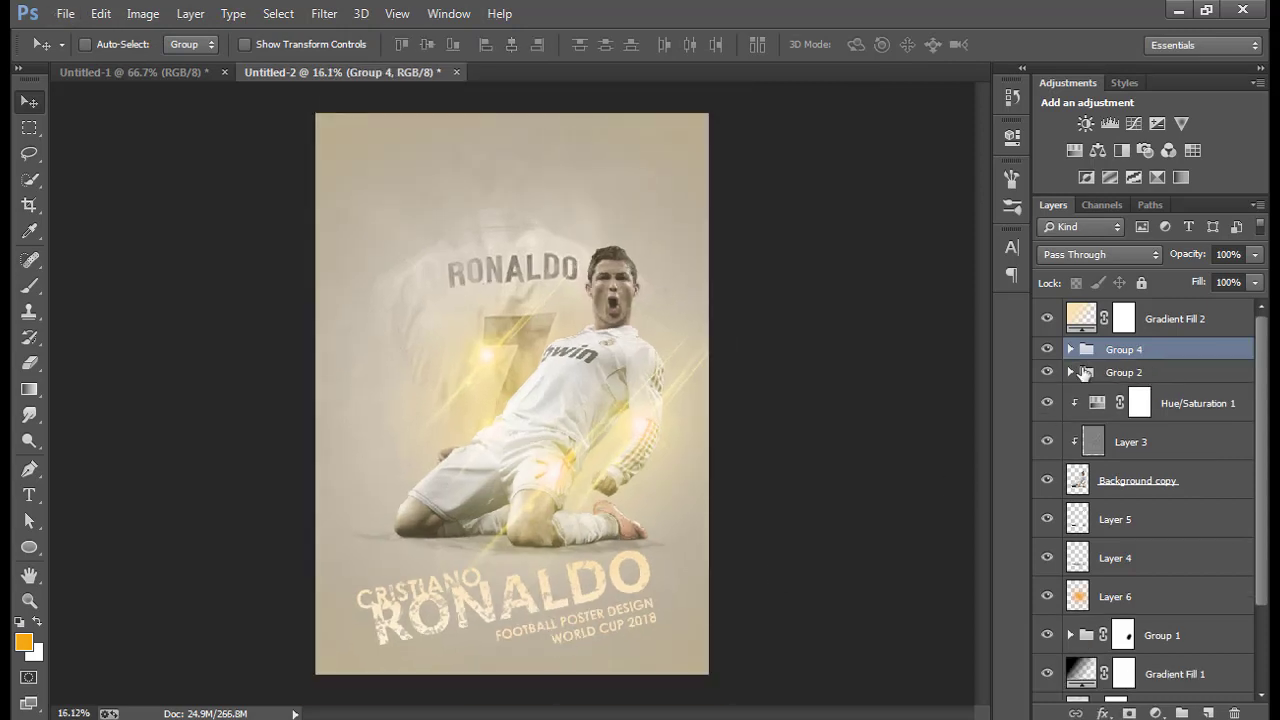
left_click(1070, 372)
left_click(1146, 405)
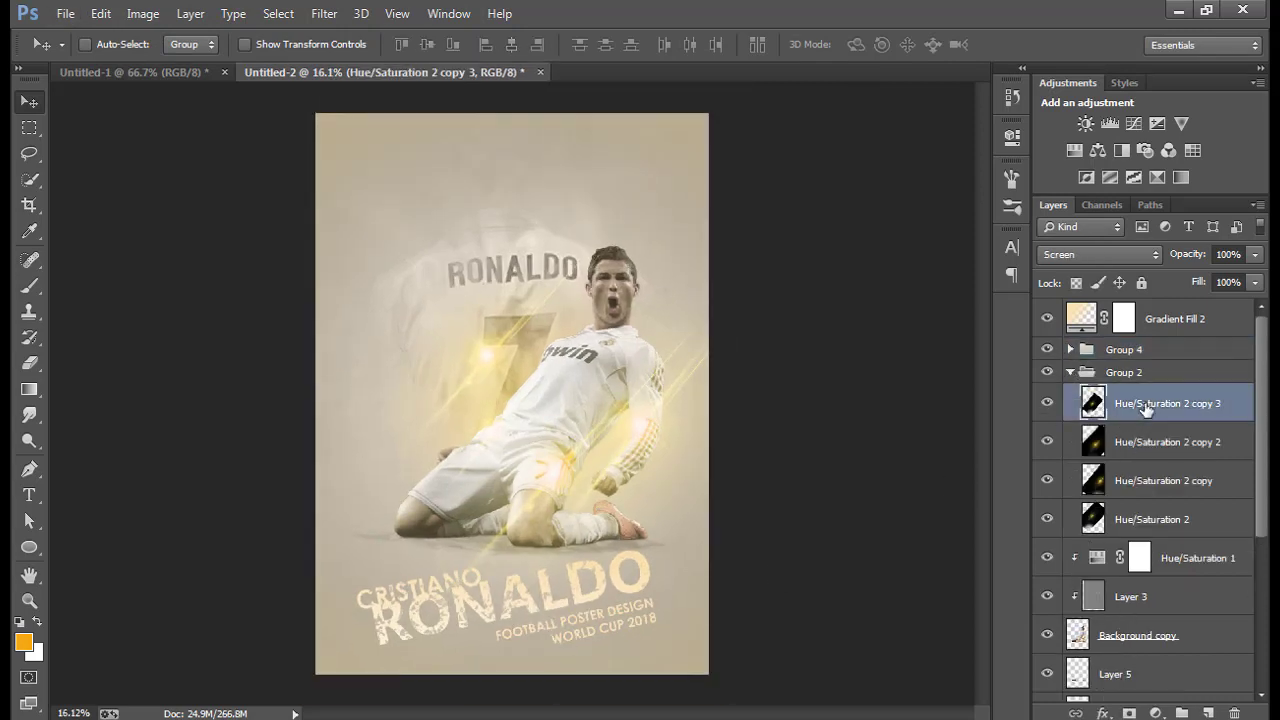
left_click_drag(1146, 405, 1140, 338)
left_click(1070, 411)
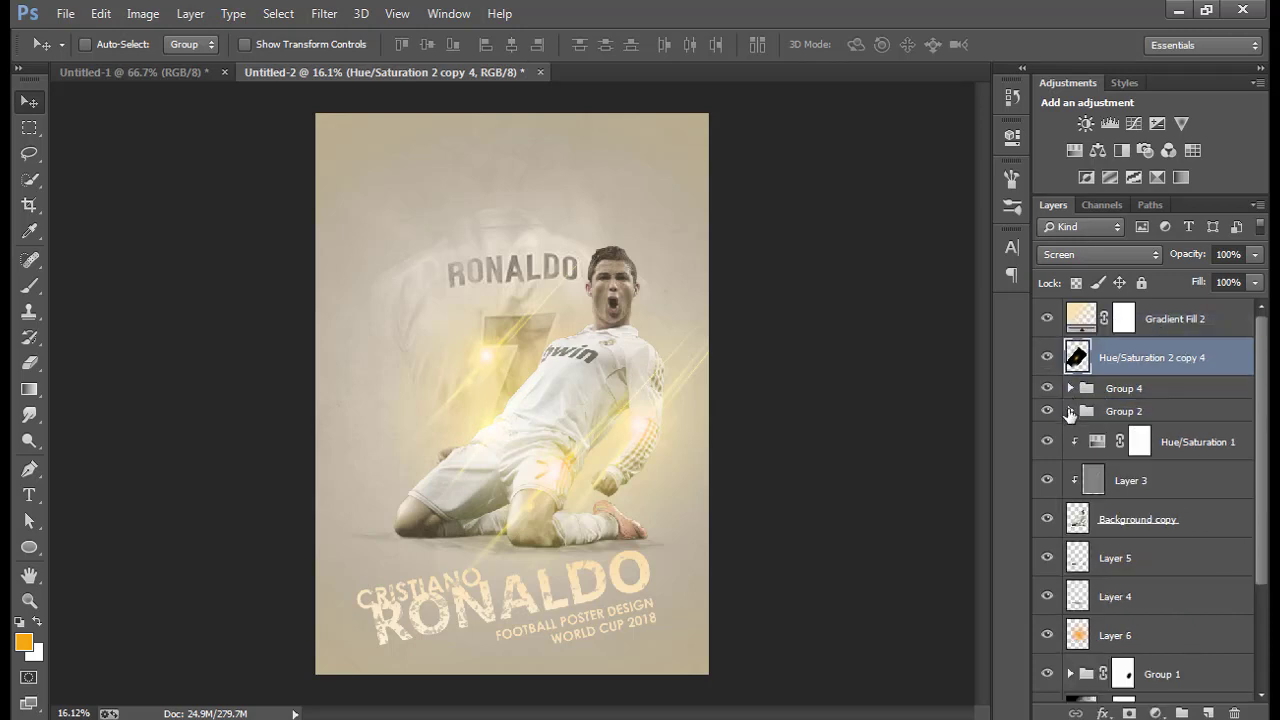
left_click_drag(668, 472, 615, 601)
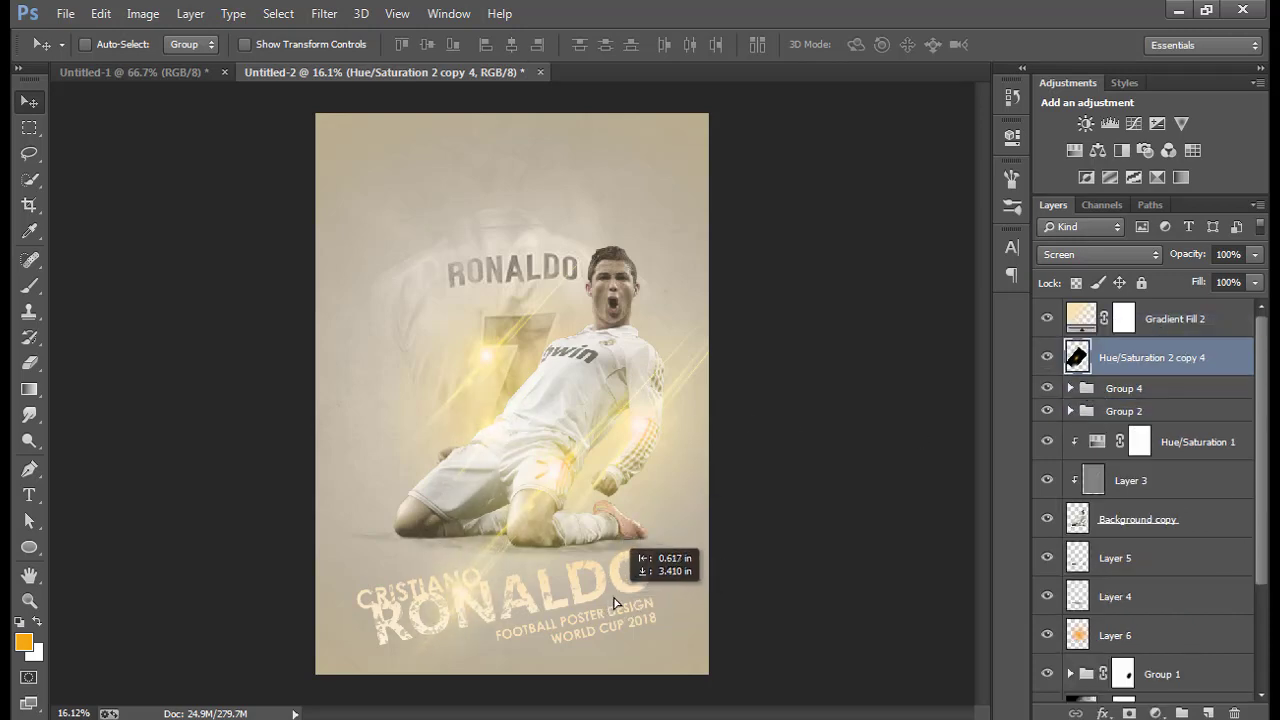
Enlarge the copied streak to about 124% and rotate it about 3.4 degrees.
key("ctrl+t")
mouse_move(662, 381)
left_mouse_down()
mouse_move(769, 328)
mouse_move(829, 320)
left_mouse_up()
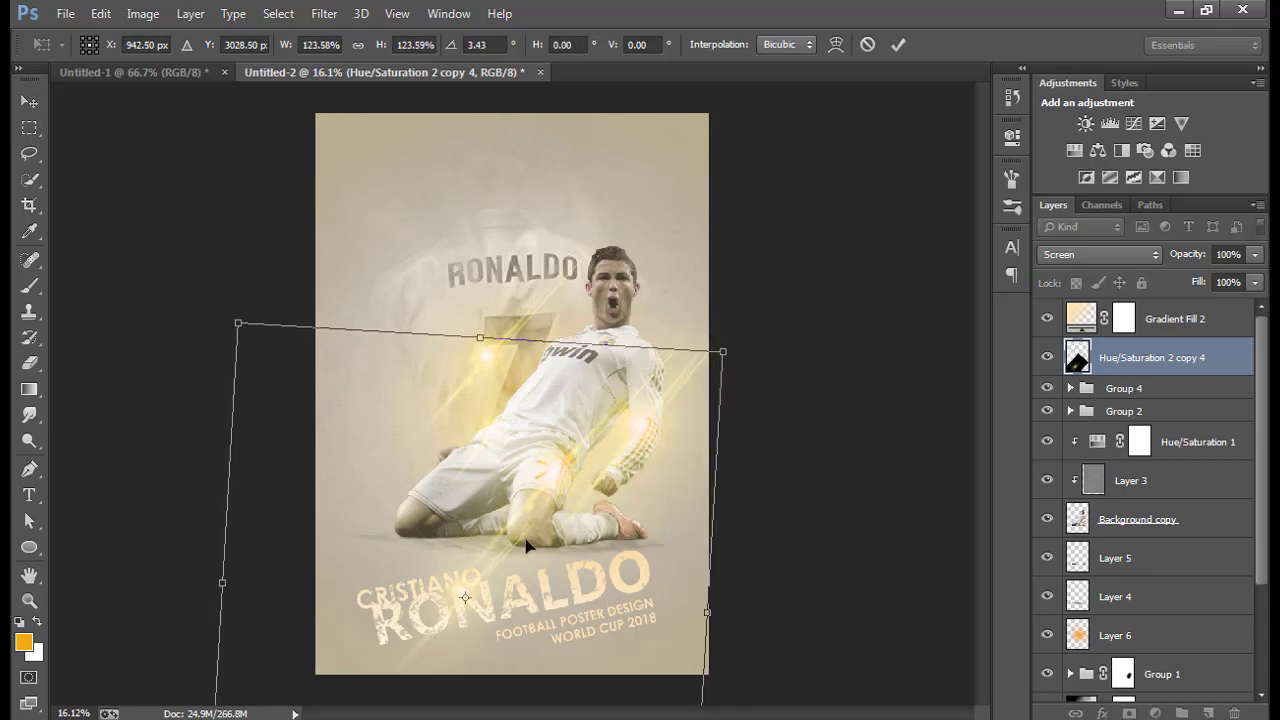
left_click_drag(532, 540, 527, 548)
left_click(898, 44)
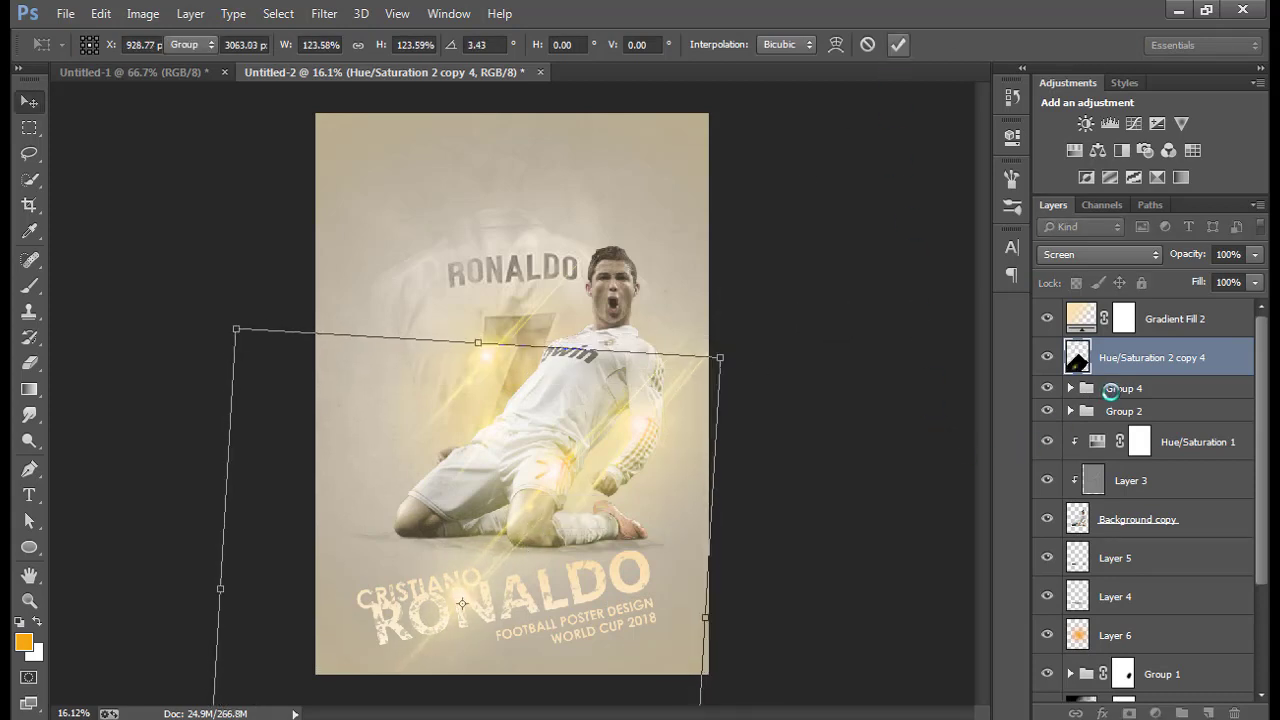
Duplicate the streak as copies 5 and 6 over the title, shrinking copy 6 to about 63%.
key("ctrl+j")
left_click_drag(458, 634, 487, 641)
key("ctrl+j")
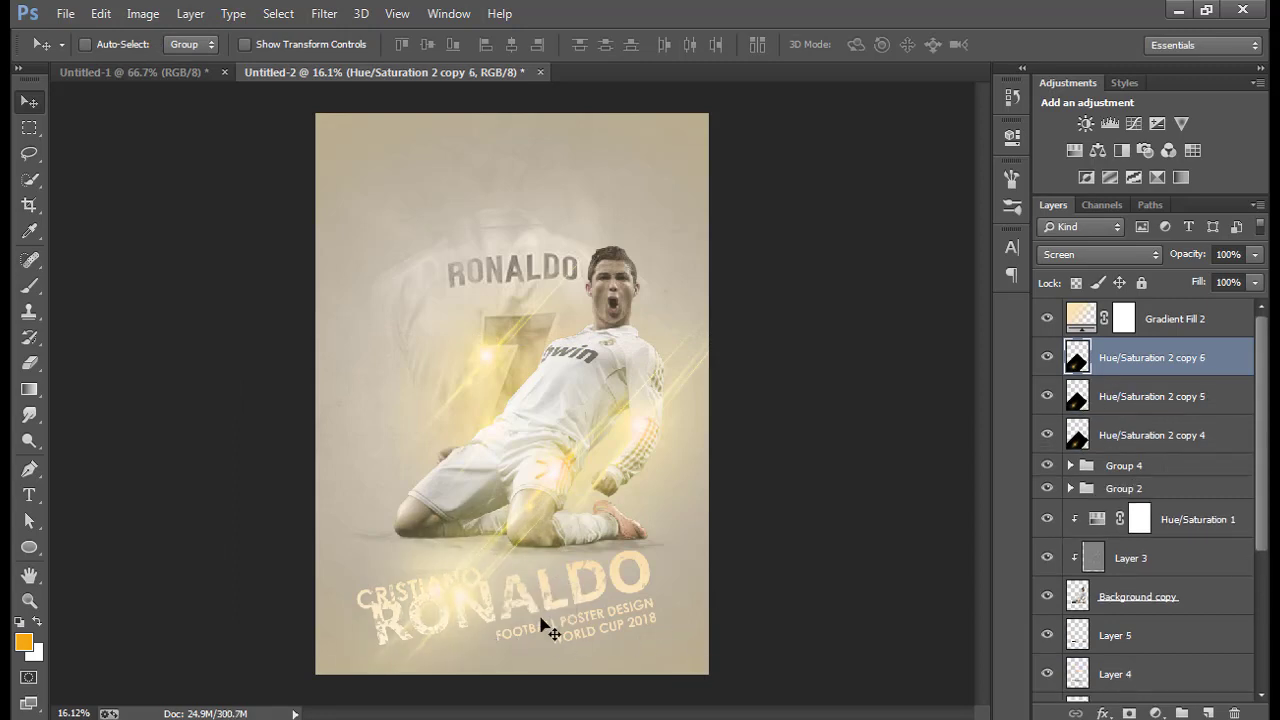
mouse_move(697, 655)
left_mouse_down()
mouse_move(689, 620)
mouse_move(720, 634)
mouse_move(707, 632)
left_mouse_up()
key("ctrl+t")
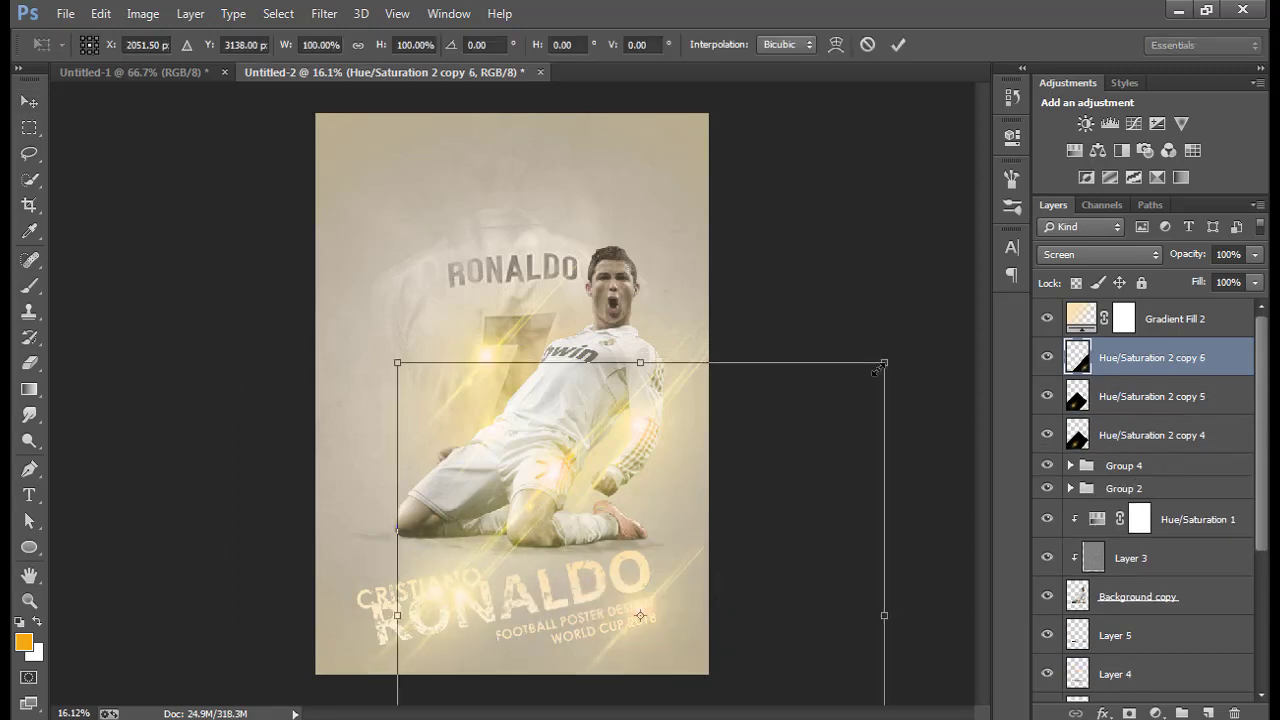
left_click_drag(889, 357, 797, 453)
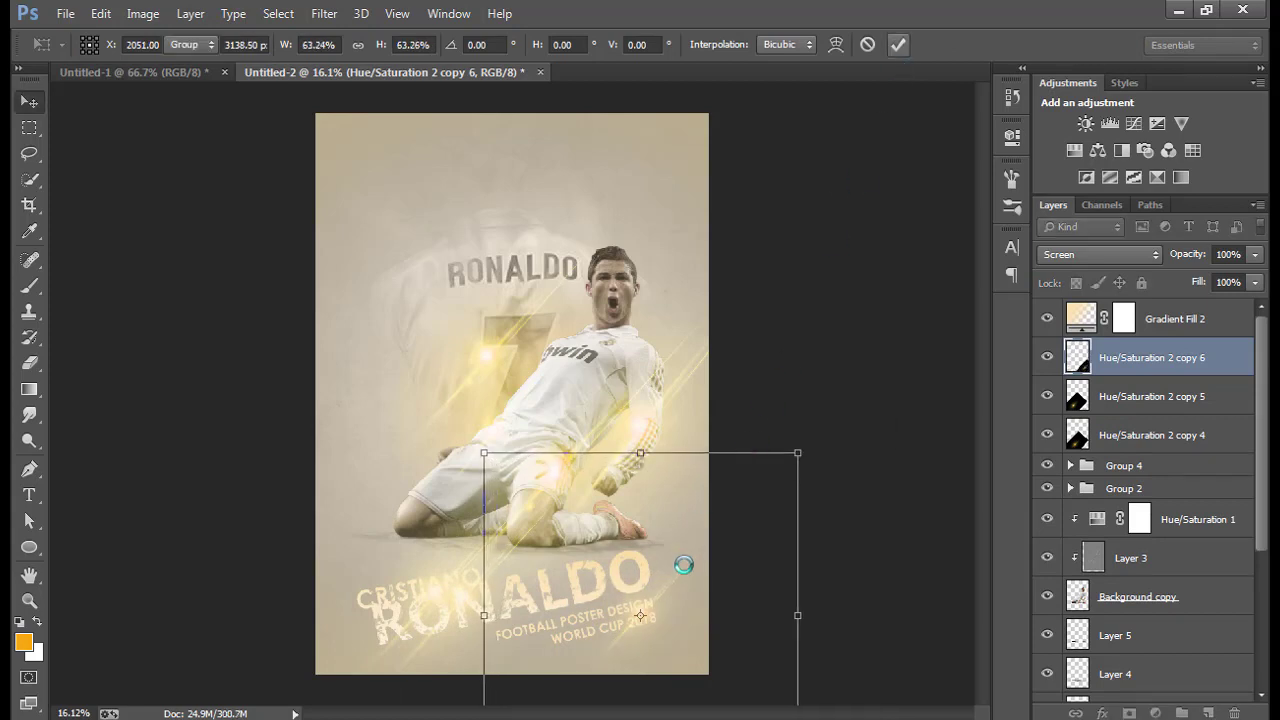
key("Return")
scroll(493, 462, "down", 3)
scroll(493, 462, "up", 2)
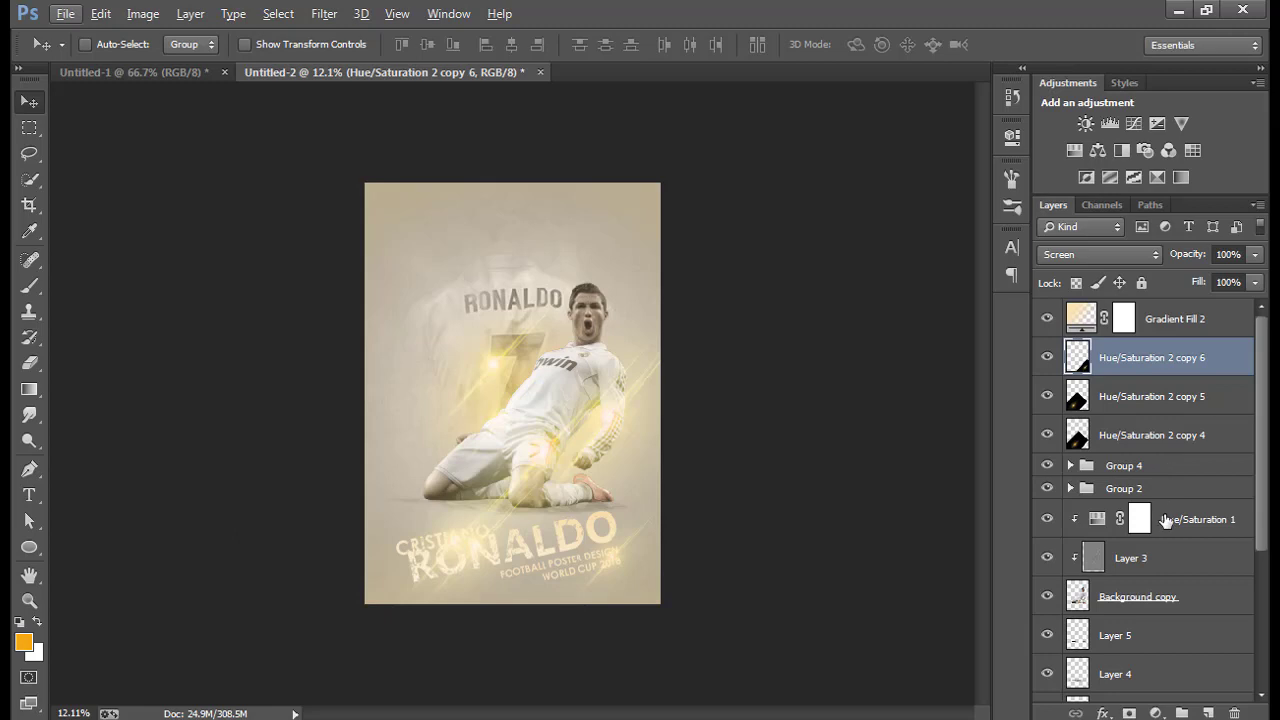
Merge Group 2 into a single layer and set its blend mode to Screen.
scroll(666, 417, "up", 1)
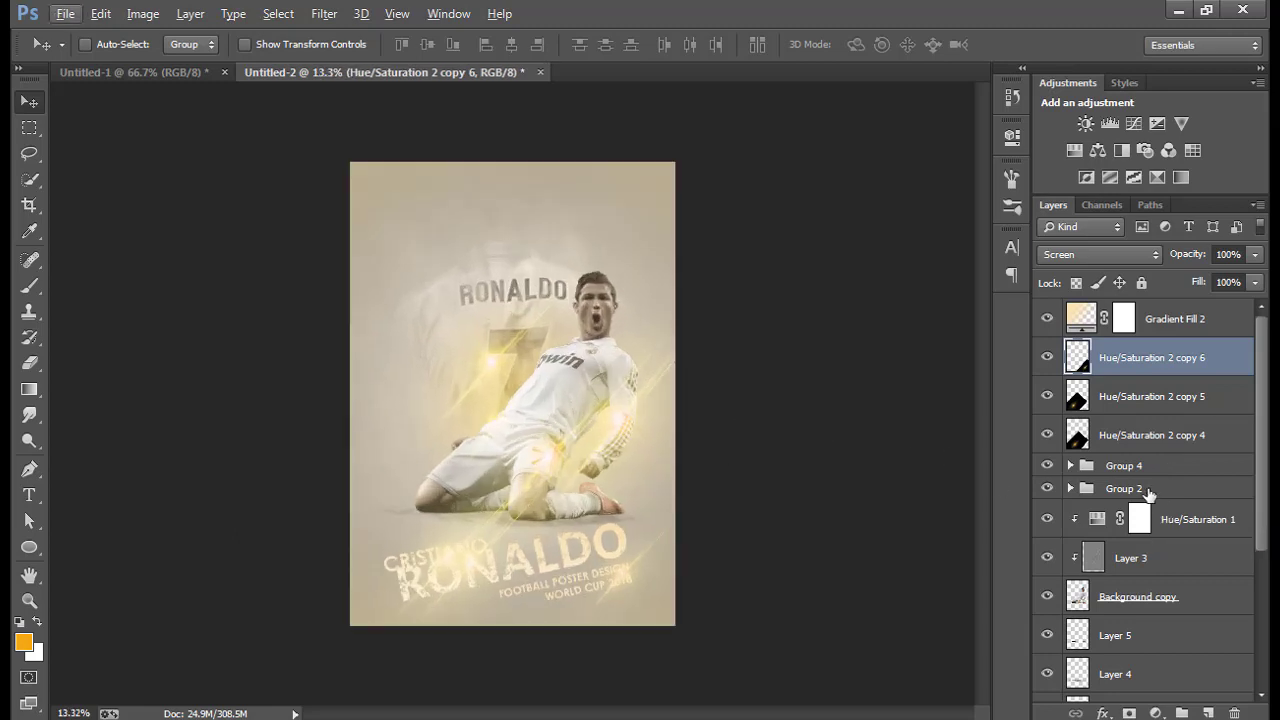
left_click(1148, 490)
right_click(1150, 490)
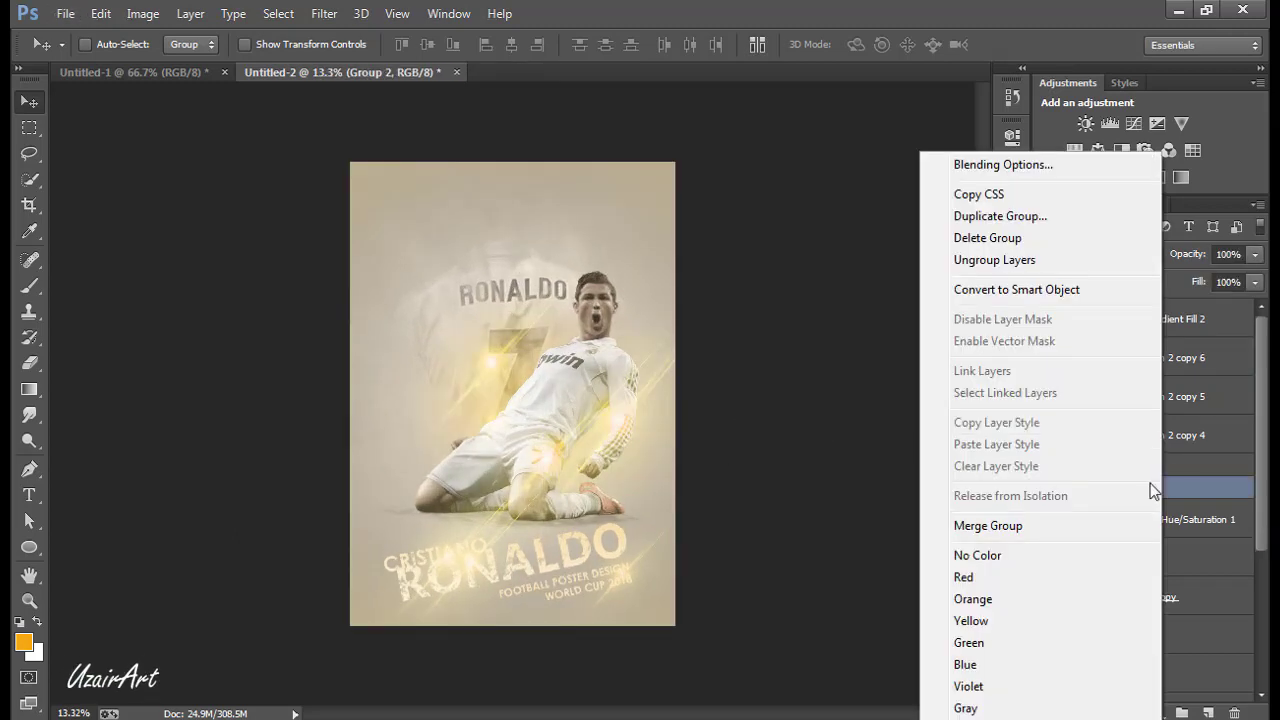
left_click(988, 526)
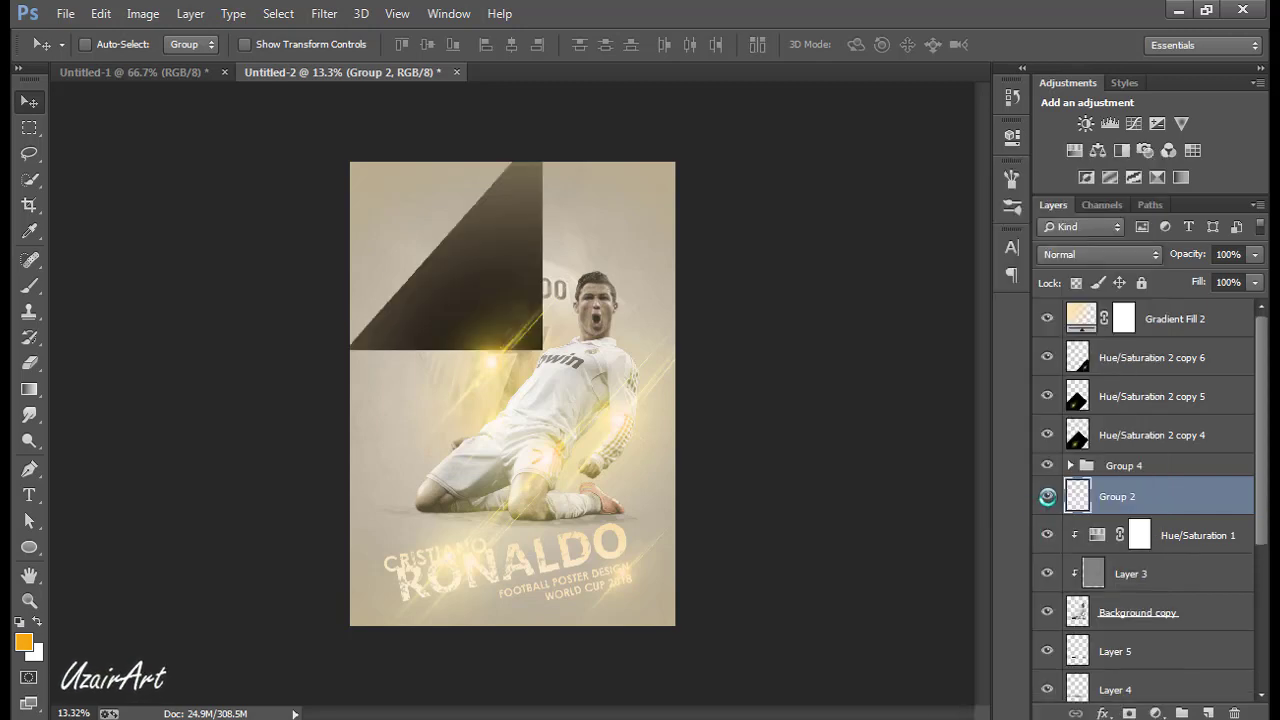
left_click(1100, 254)
left_click(1070, 294)
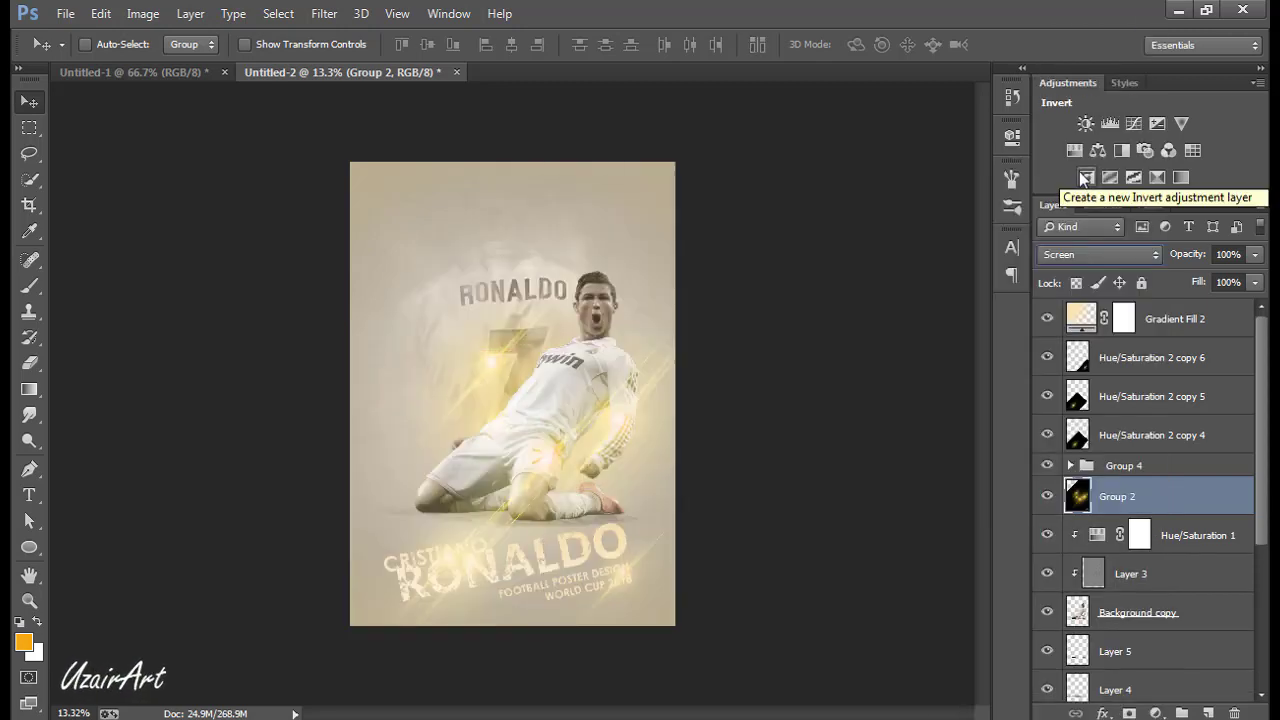
Add a Hue/Saturation adjustment at hue -8 and select the three streak copy layers.
left_click(1156, 713)
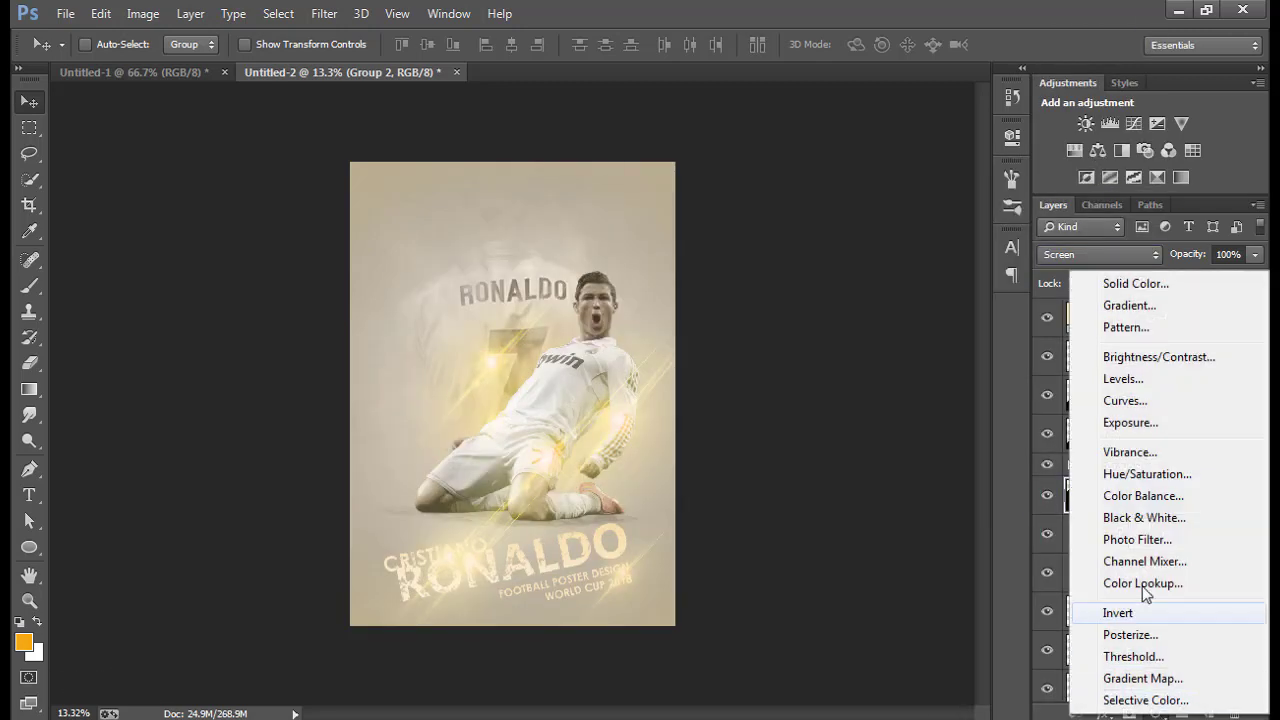
left_click(1150, 474)
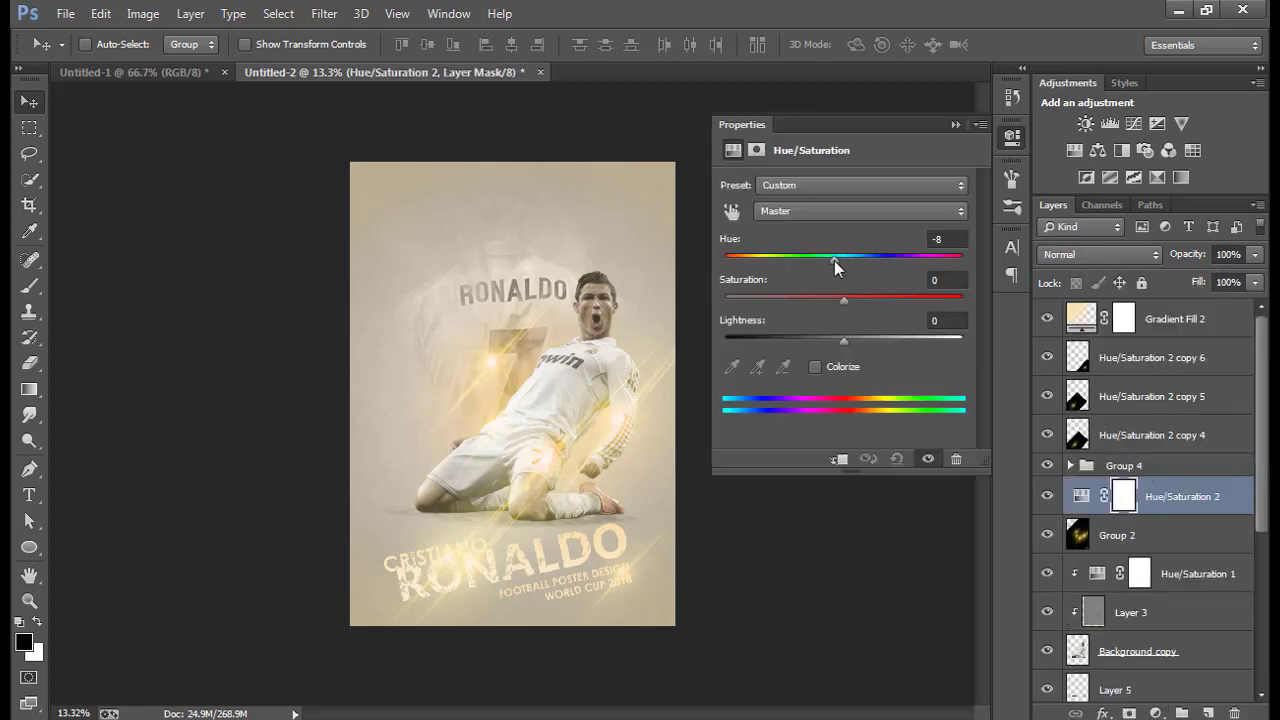
left_click(955, 124)
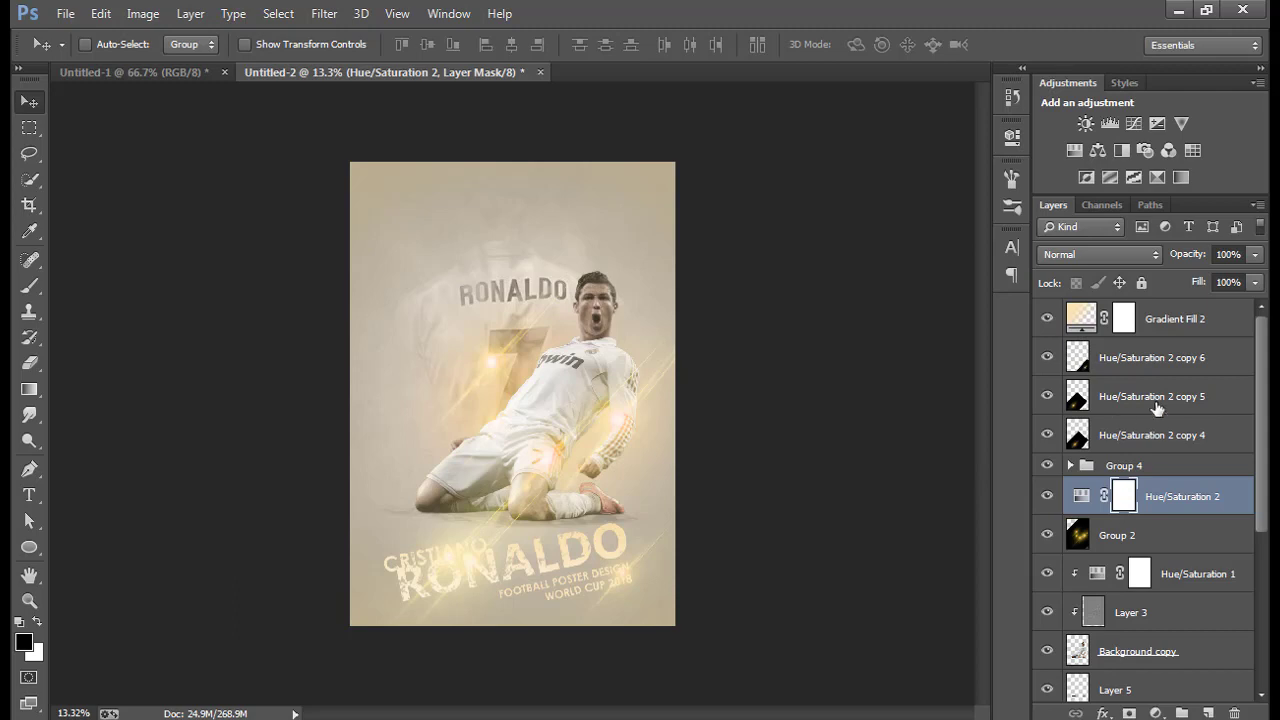
left_click(1158, 365)
left_click(1178, 445, "shift")
Group the three streak copies as Group 5, merge it, and set it to Screen.
key("ctrl+g")
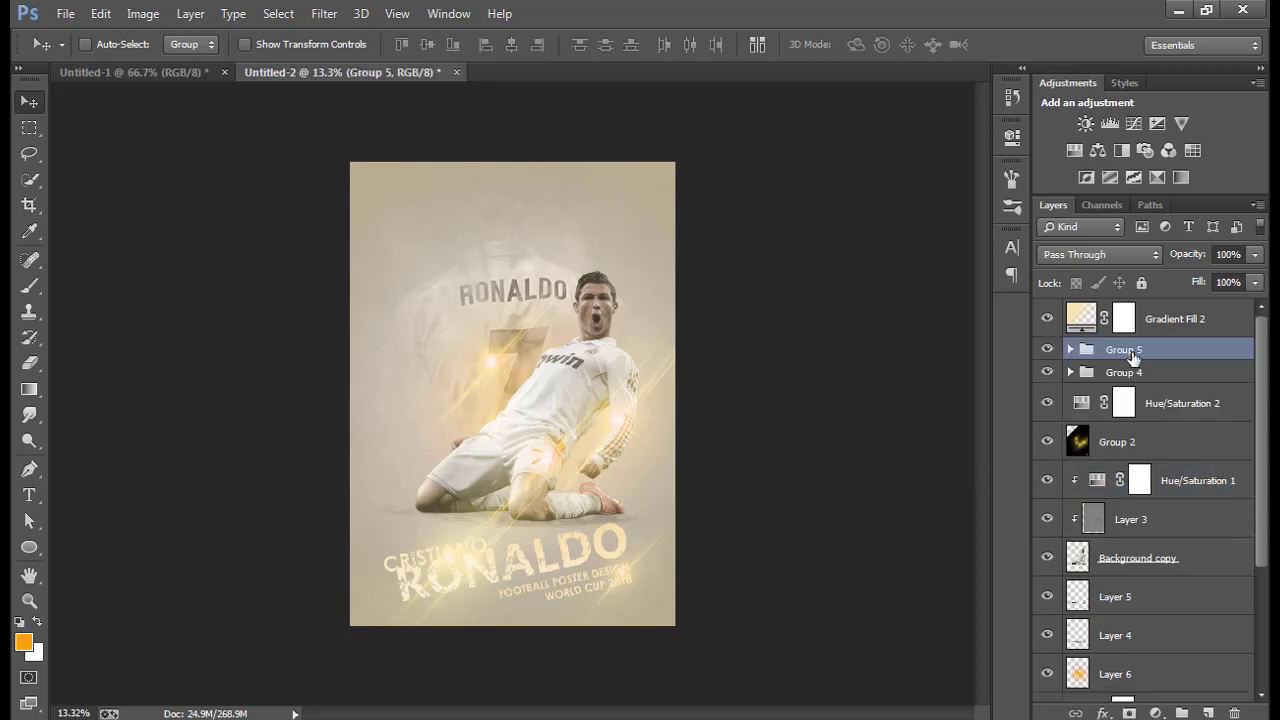
right_click(1138, 356)
left_click(1014, 522)
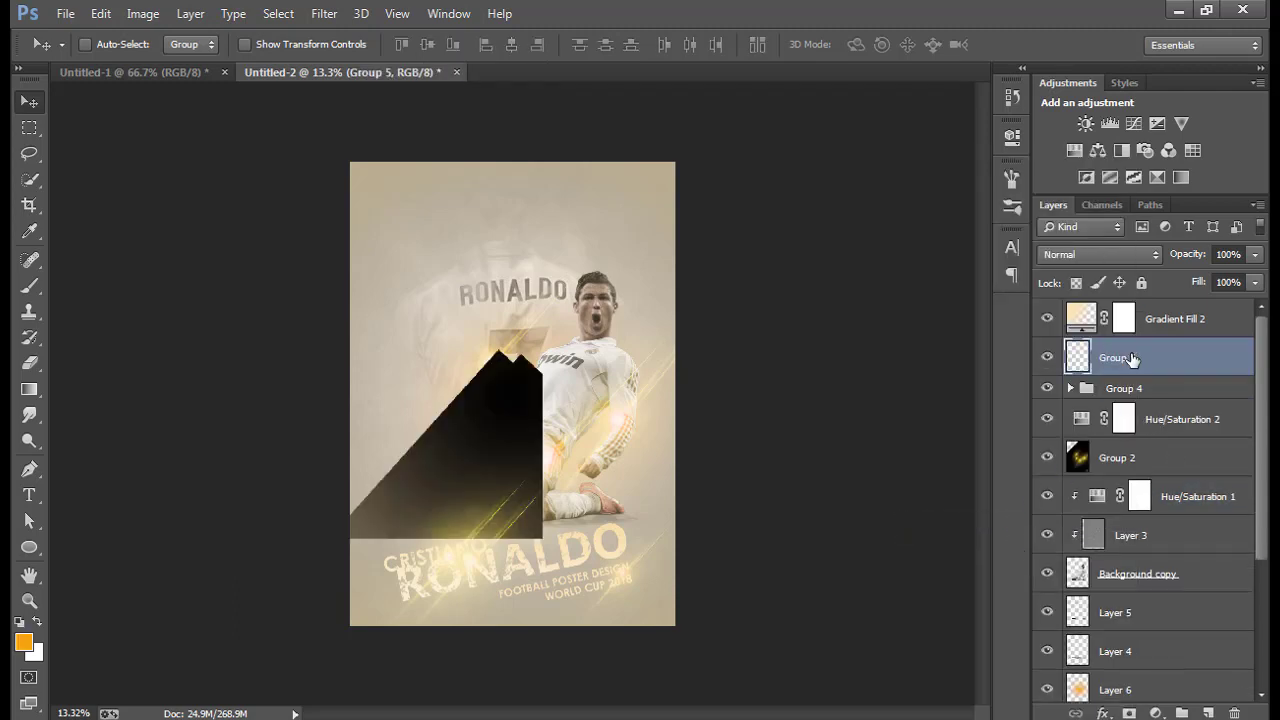
left_click(1100, 254)
left_click(1075, 164)
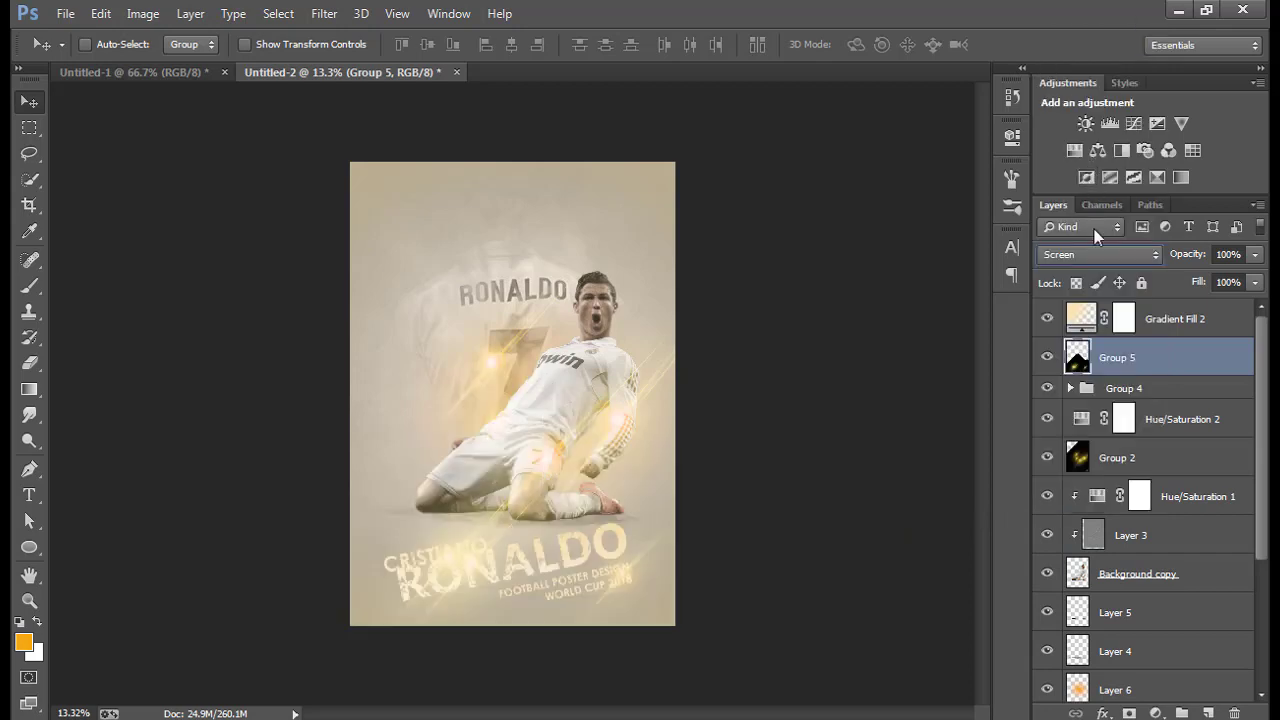
Clip Hue/Saturation 2 to Group 2 and add Hue/Saturation 3 at hue -7 clipped to Group 5.
left_click(1176, 434, "alt")
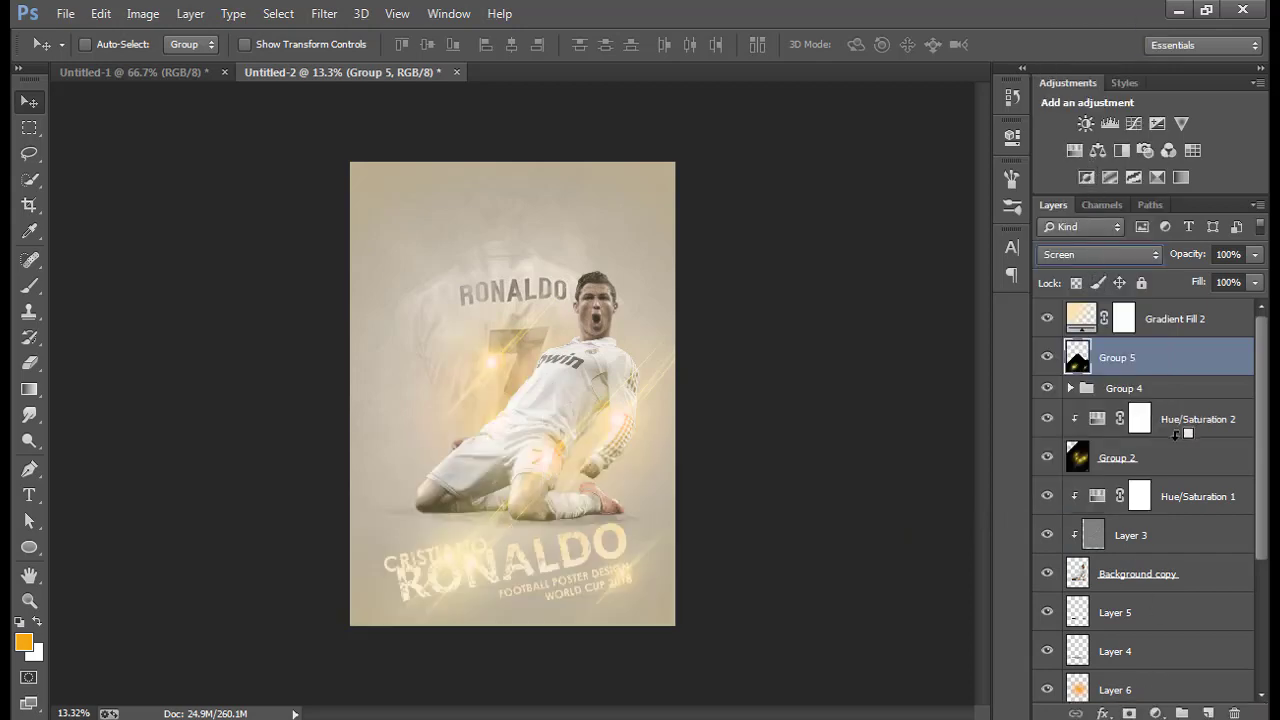
left_click(1157, 713)
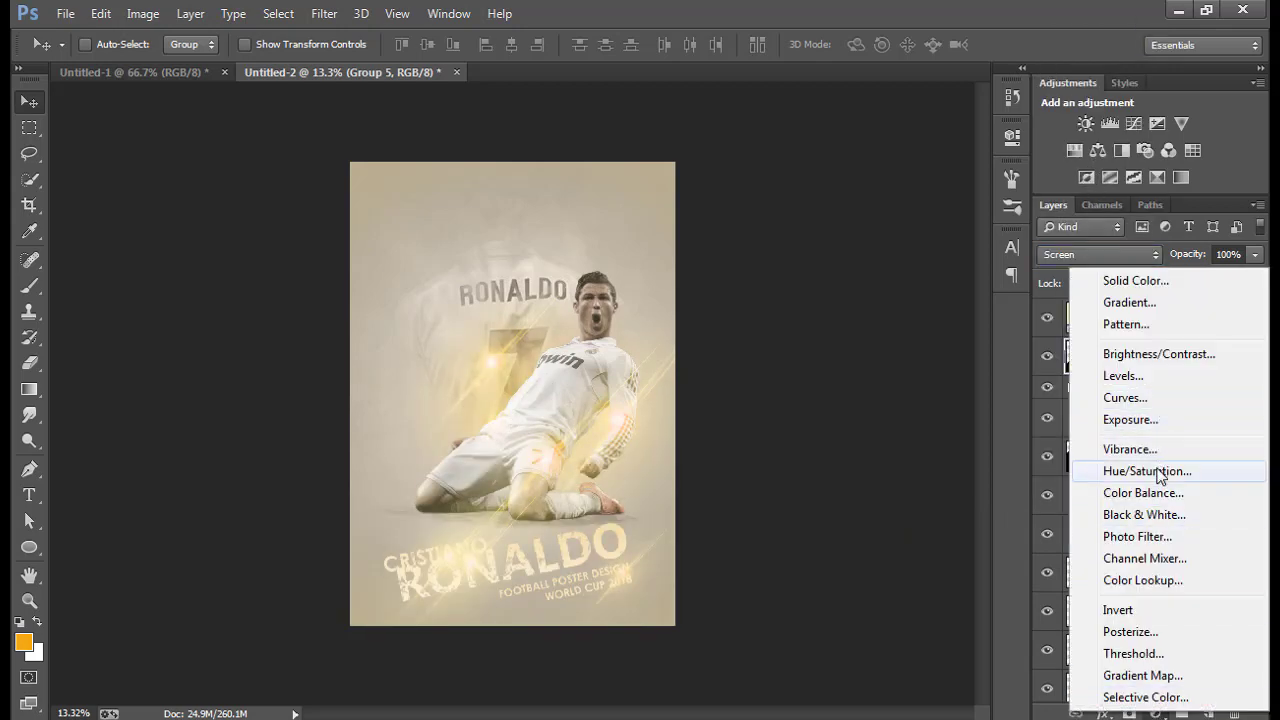
left_click(1140, 471)
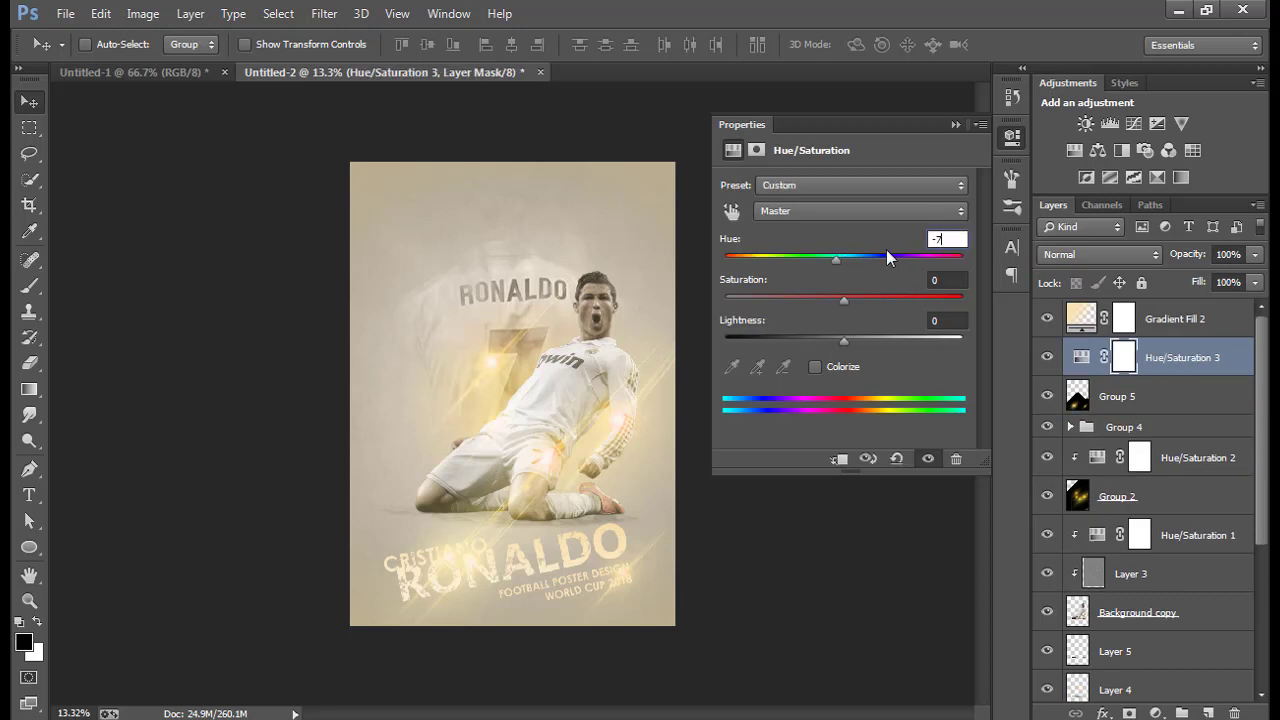
left_click(955, 125)
left_click(1176, 370, "alt")
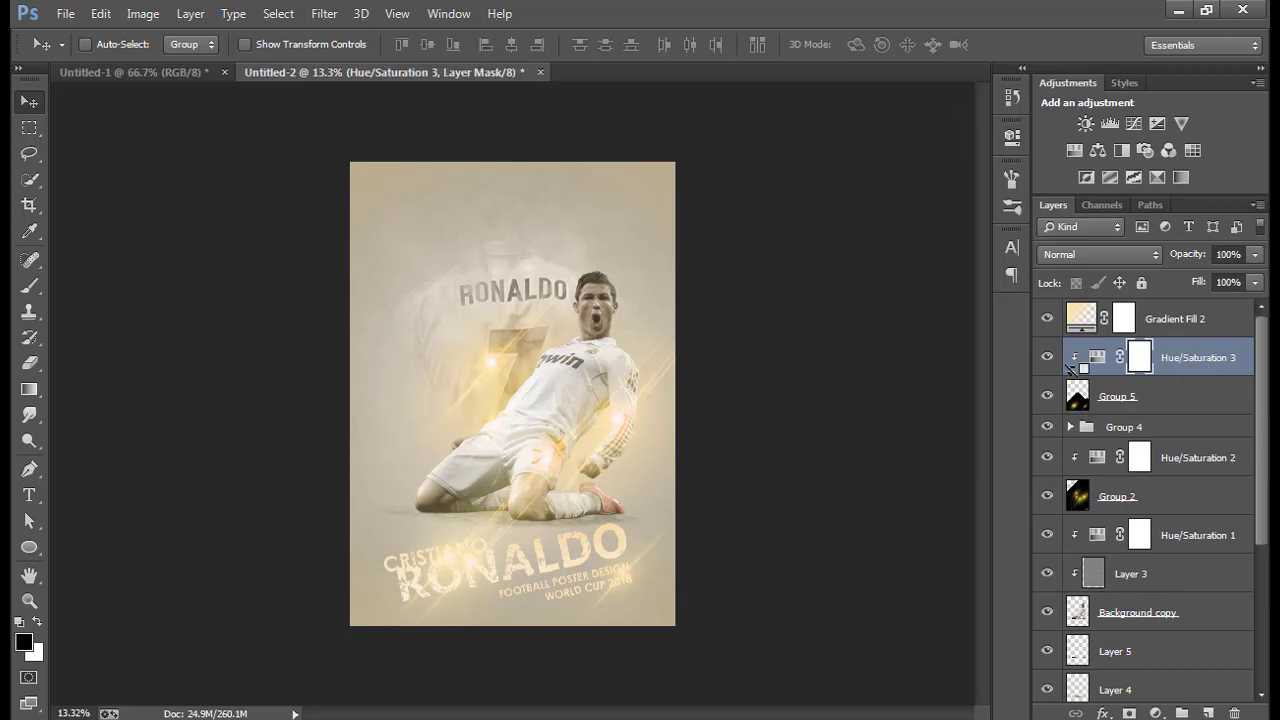
Select the Gradient Fill 2 layer near the top of the stack.
scroll(697, 501, "up", 1)
scroll(650, 508, "up", 1)
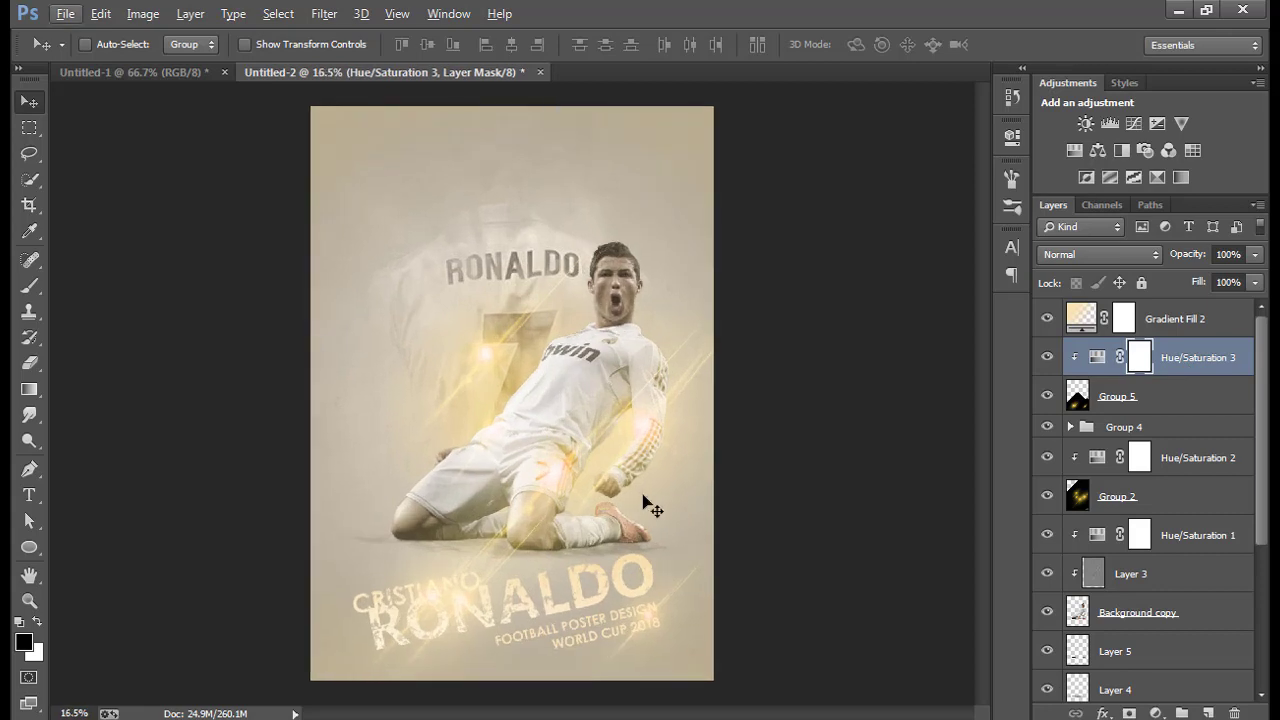
left_click(1166, 325)
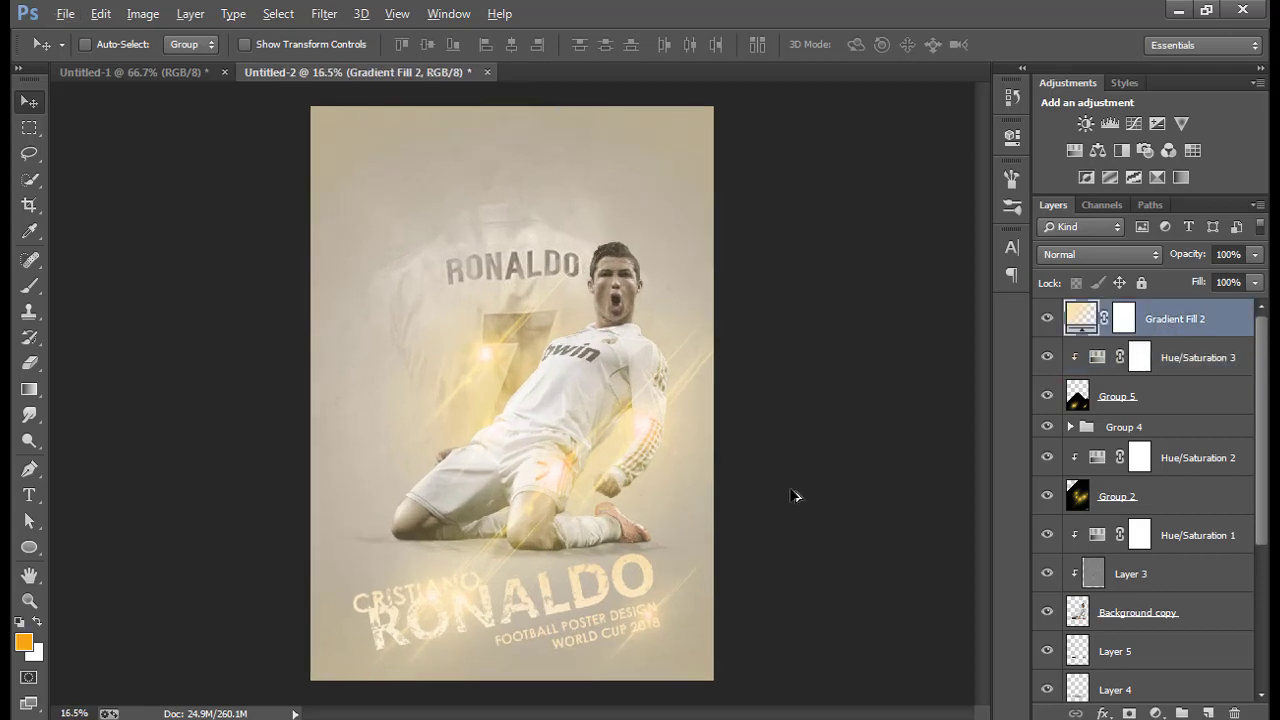
scroll(709, 486, "down", 1)
scroll(495, 445, "up", 1)
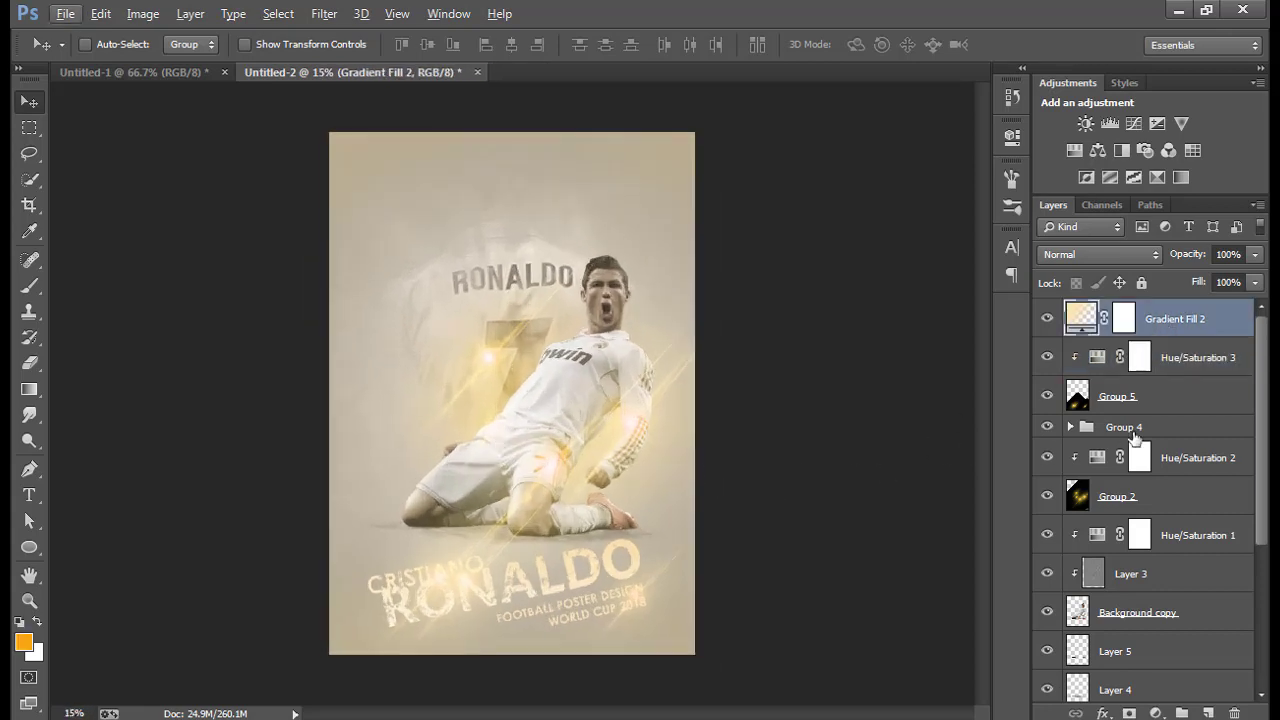
Give Group 4 a 1 px Multiply drop shadow at 75%.
left_click(1171, 426)
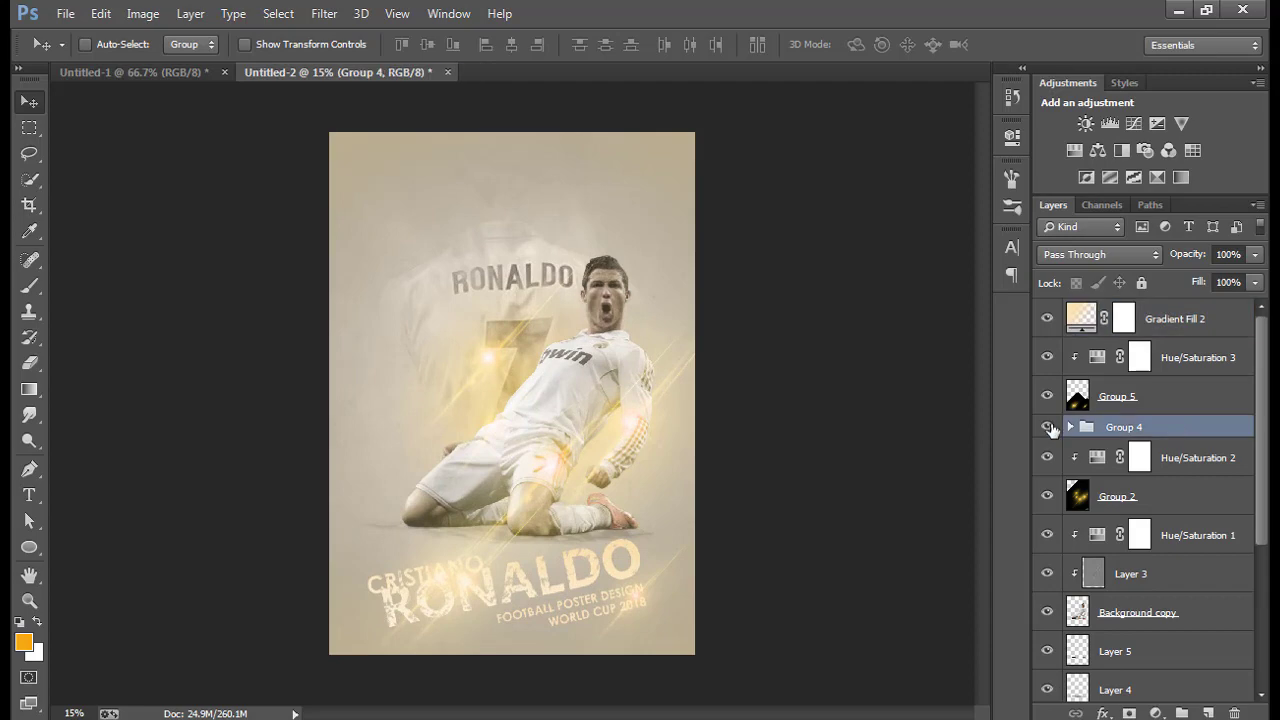
double_click(1230, 434)
left_click(805, 512)
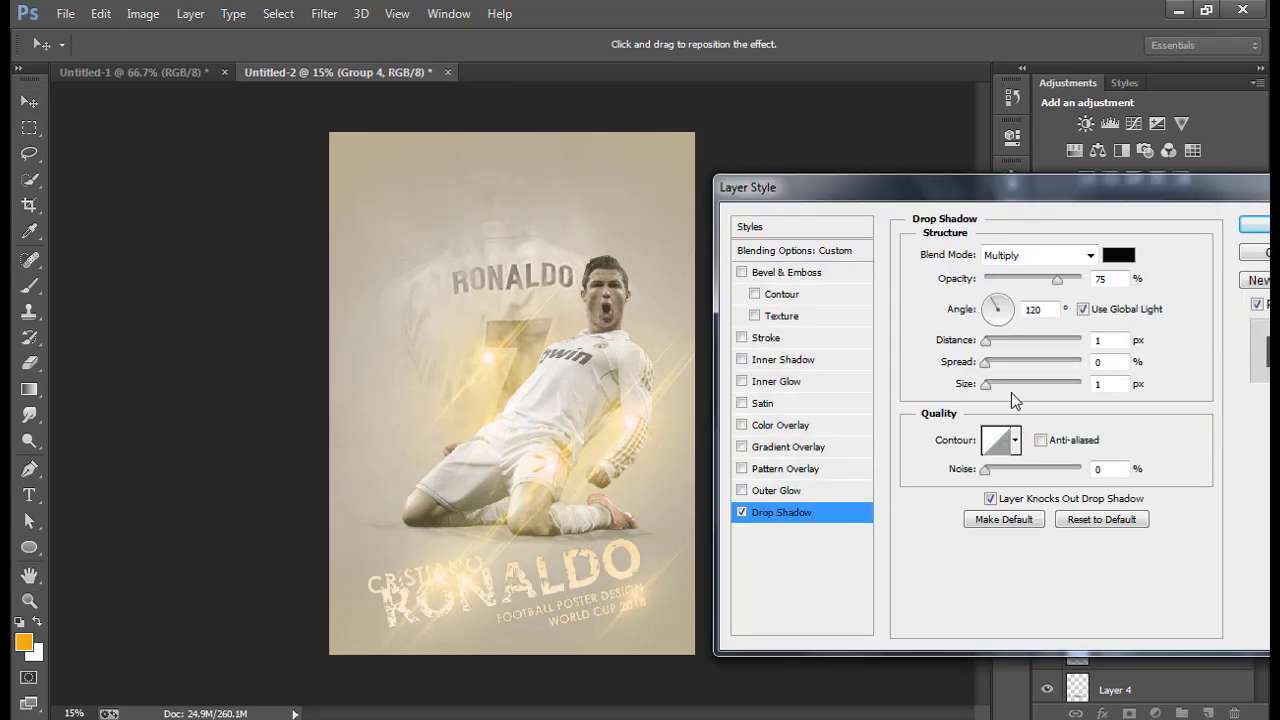
key("Return")
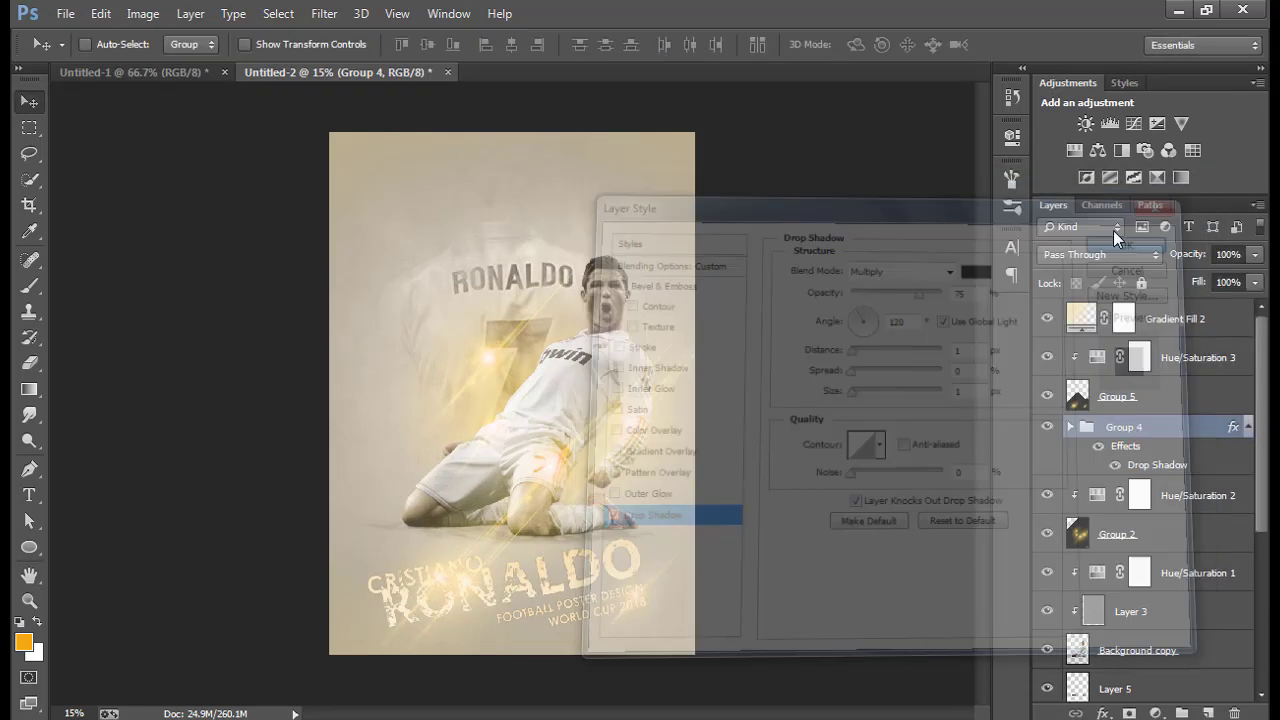
left_click(1247, 427)
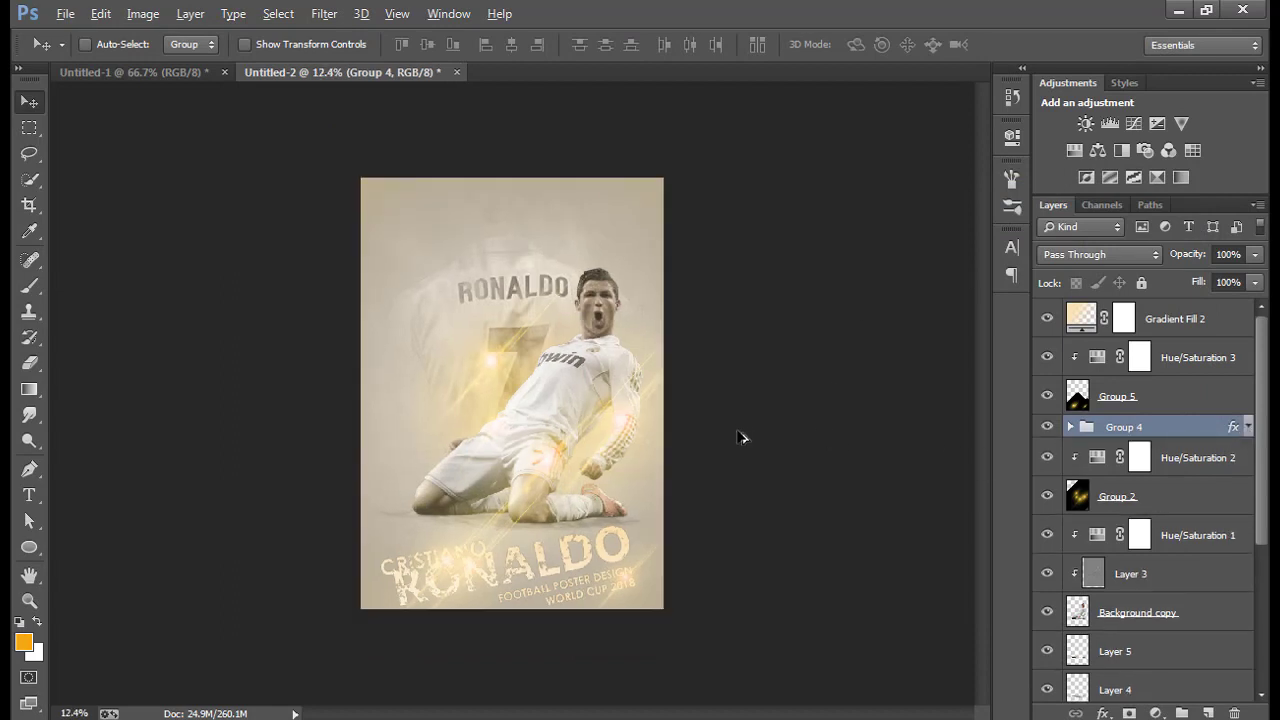
Create a new empty Layer 7 above Hue/Saturation 3.
scroll(740, 437, "down", 2)
left_click(1176, 319)
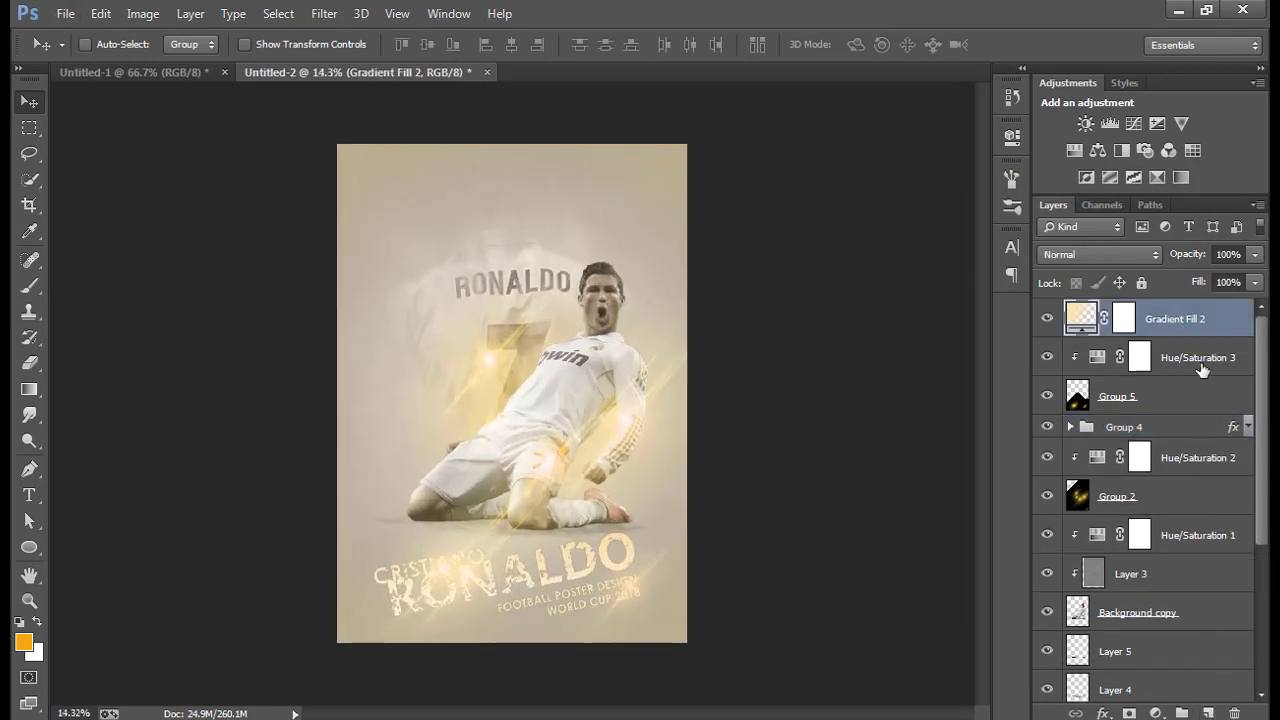
left_click(1200, 357)
left_click(1208, 713)
Pick the 2500 px splatter brush from the brush presets.
left_click(33, 288)
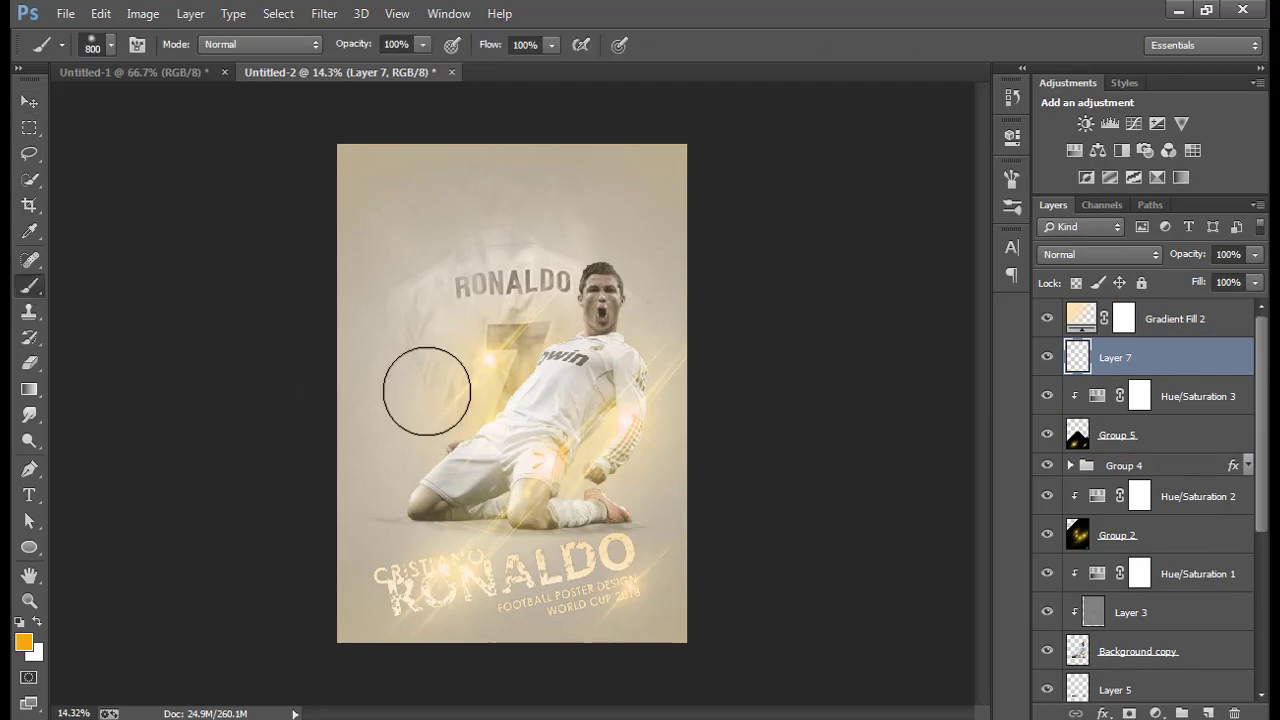
right_click(508, 388)
left_click_drag(864, 460, 857, 653)
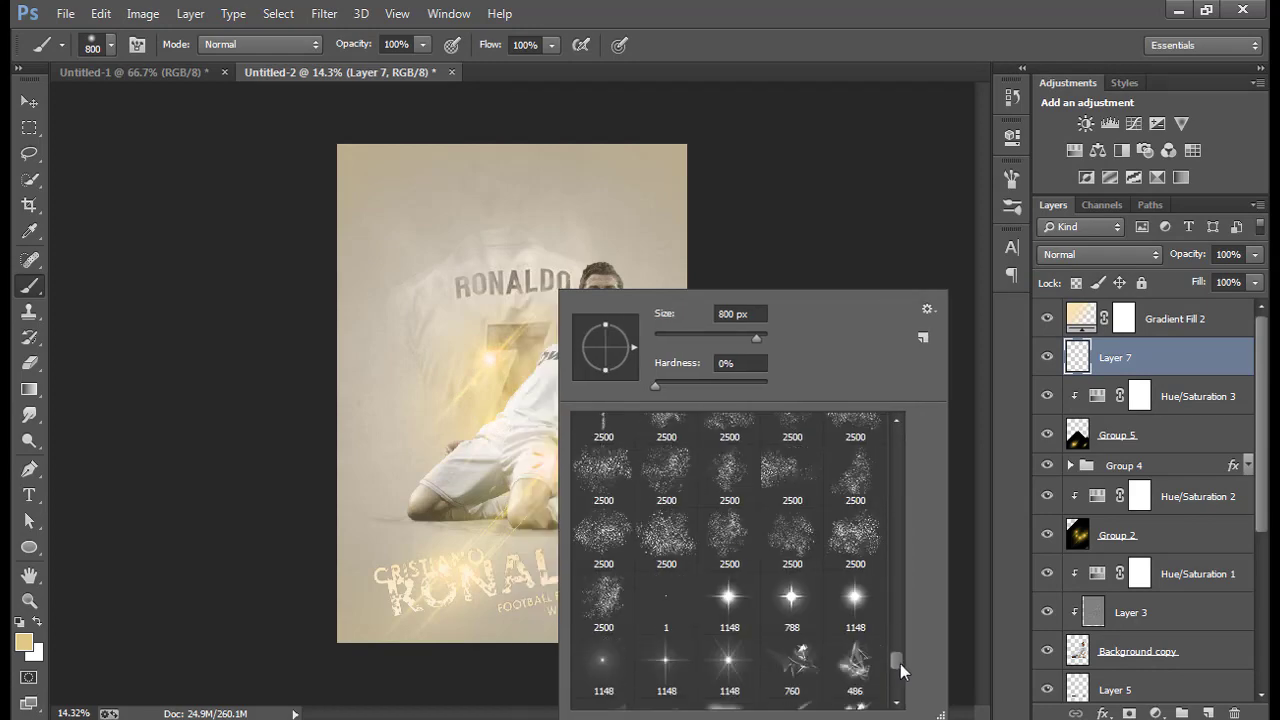
left_click(612, 602)
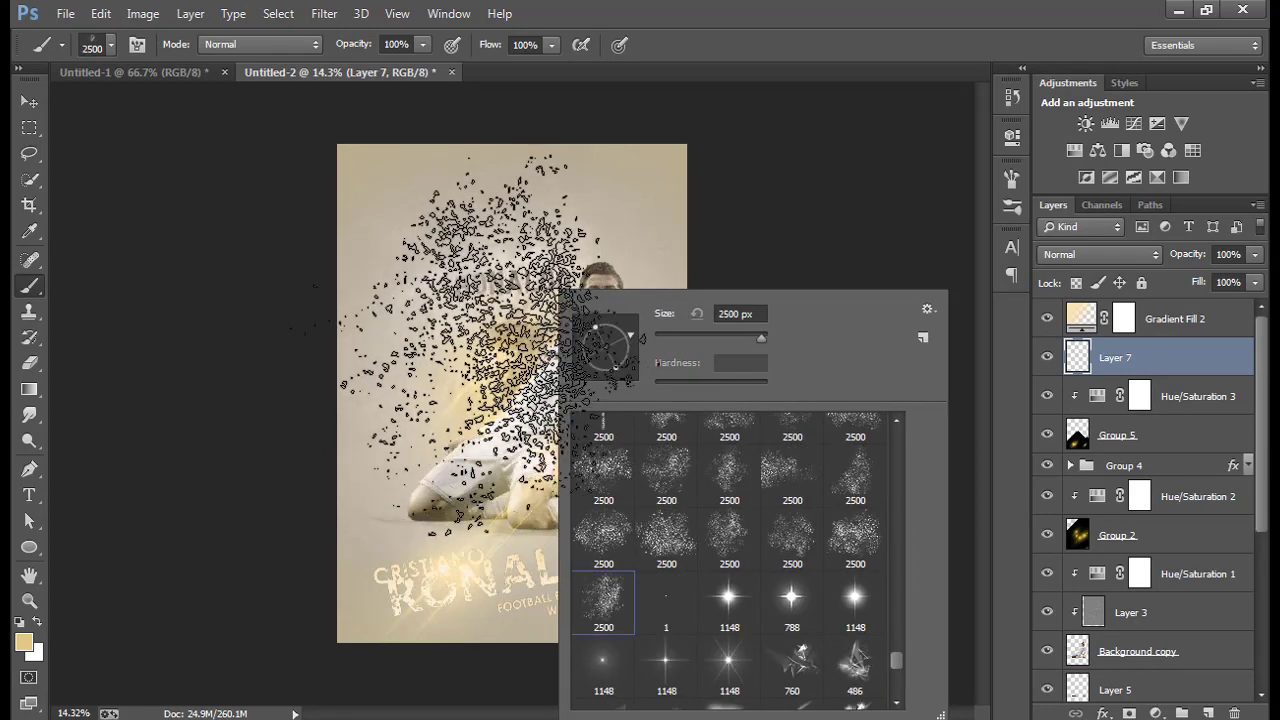
left_click(760, 155)
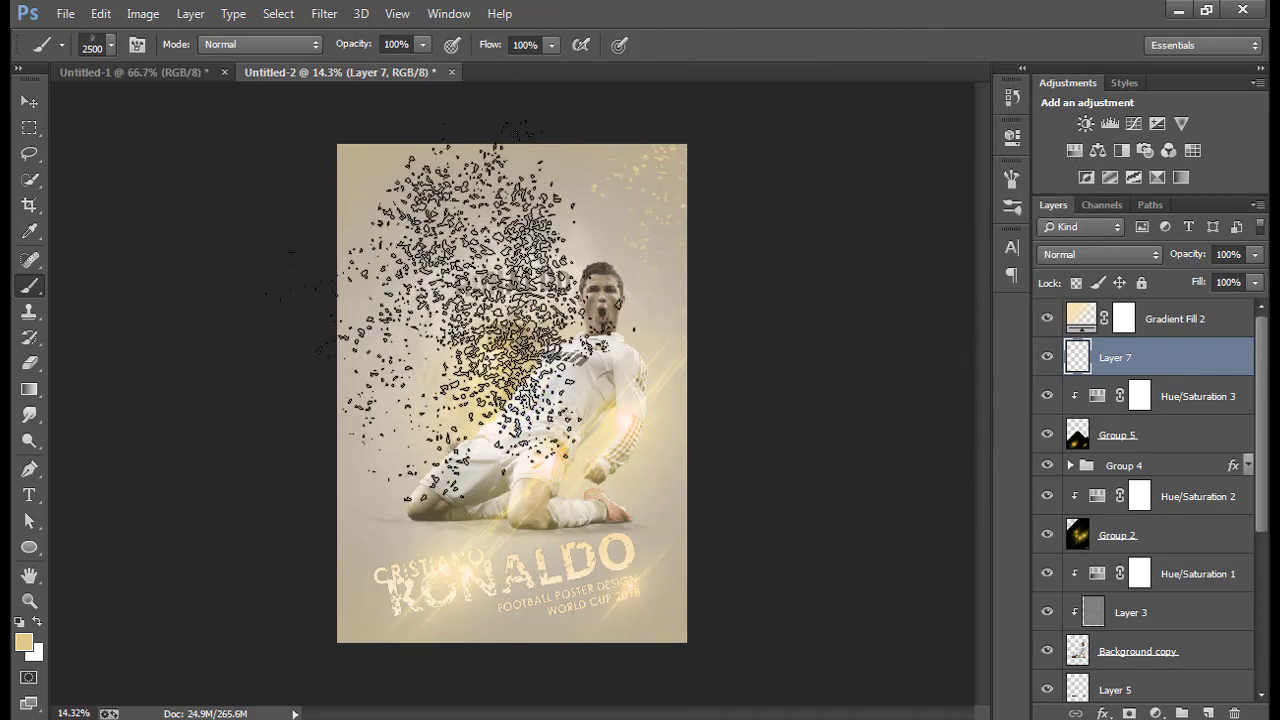
Stamp gold splatter particles across the poster's top and sides on Layer 7.
left_click(598, 418)
right_click(598, 418)
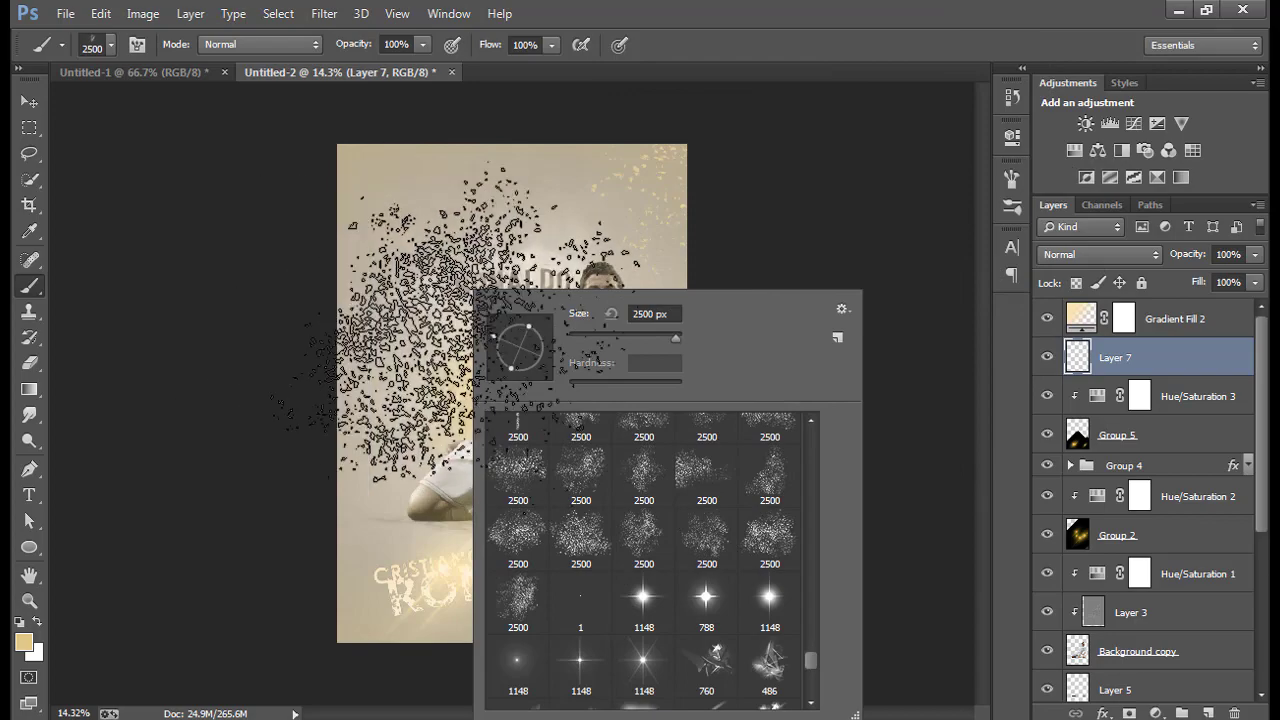
key("Return")
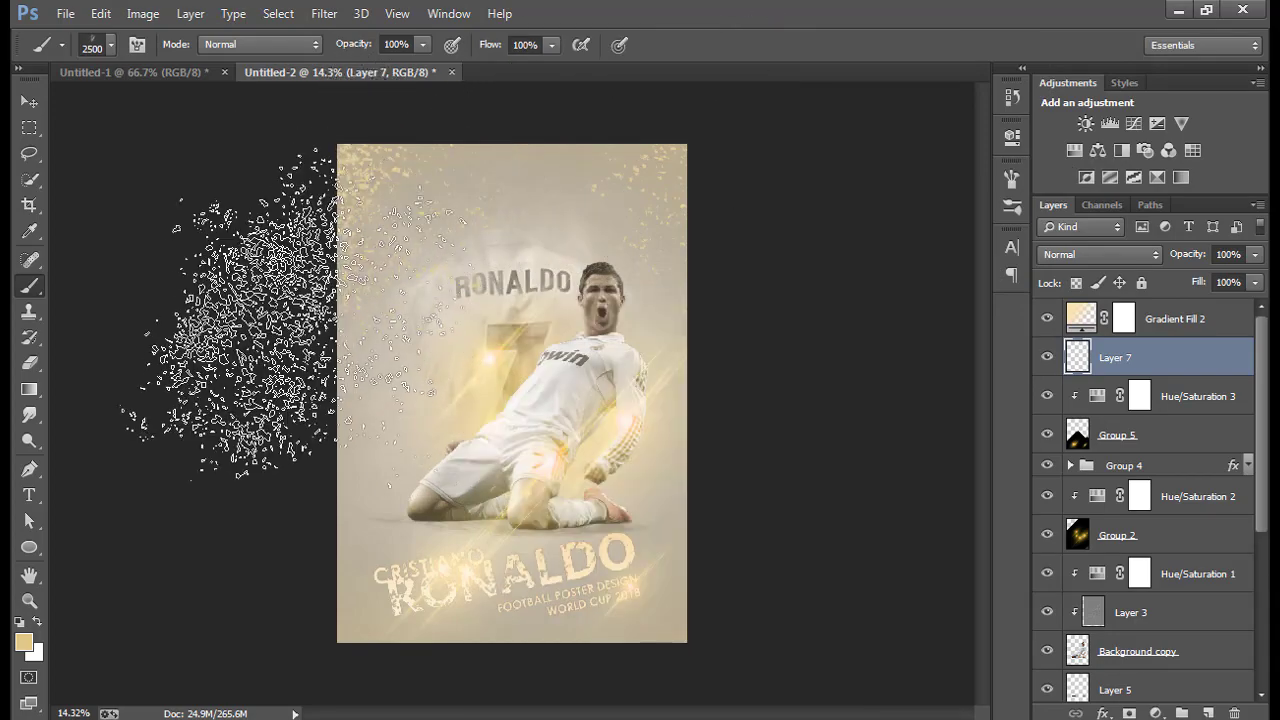
left_click(467, 280)
right_click(472, 288)
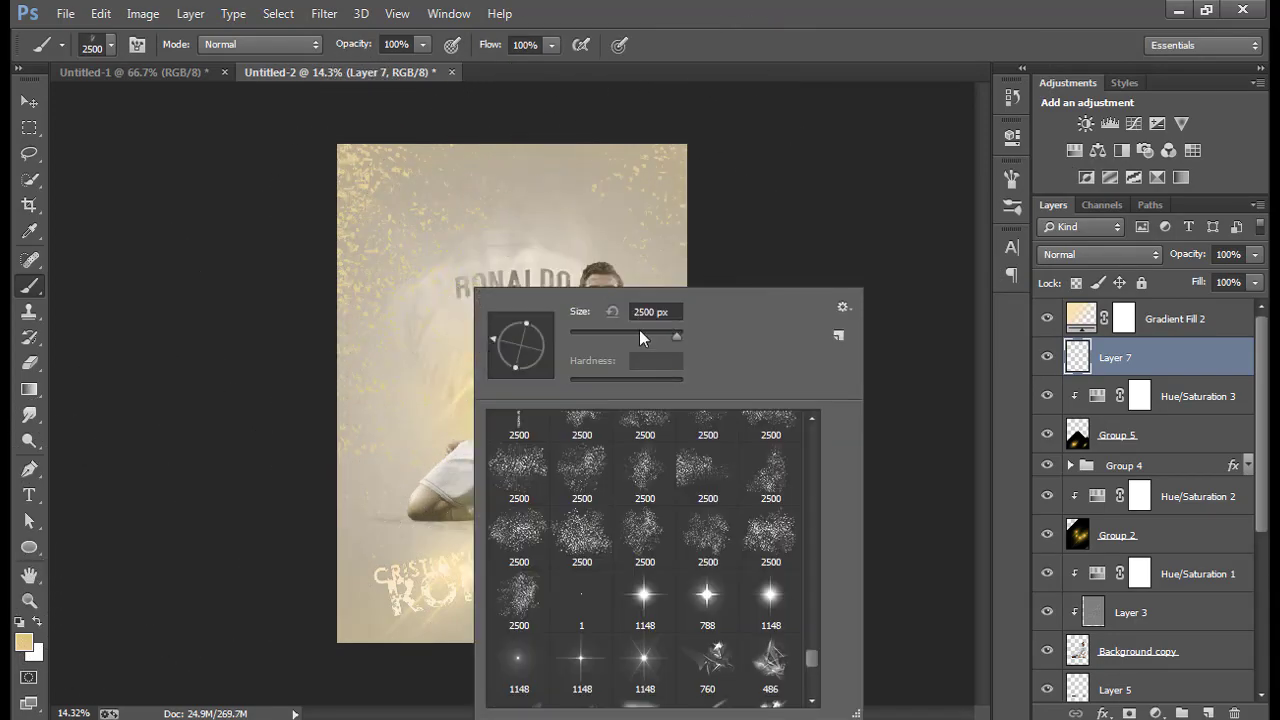
key("Return")
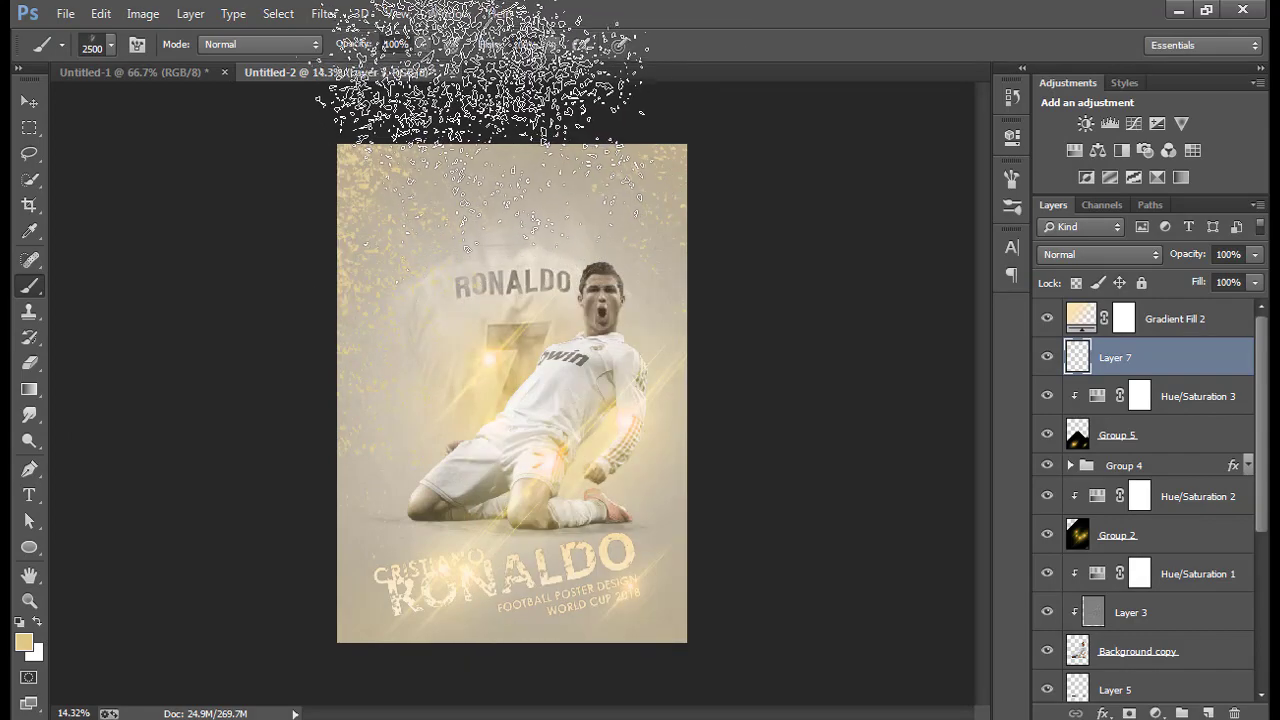
right_click(535, 225)
key("Return")
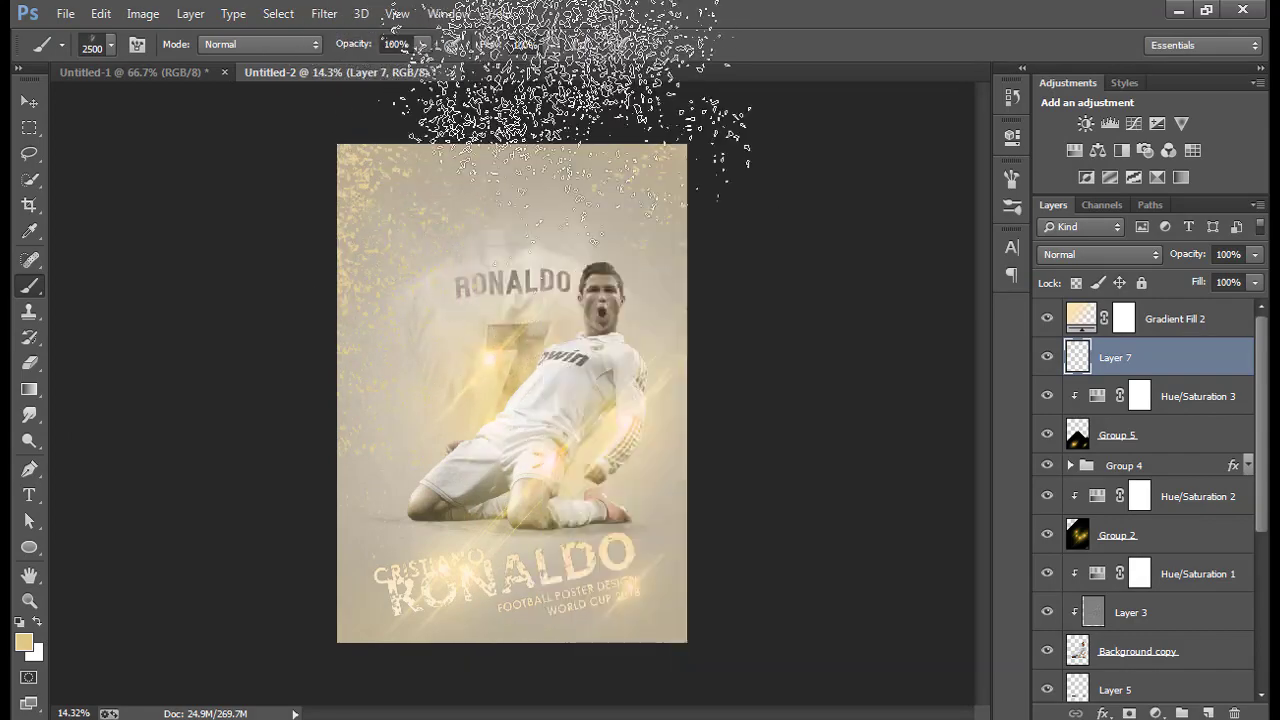
left_click(915, 227)
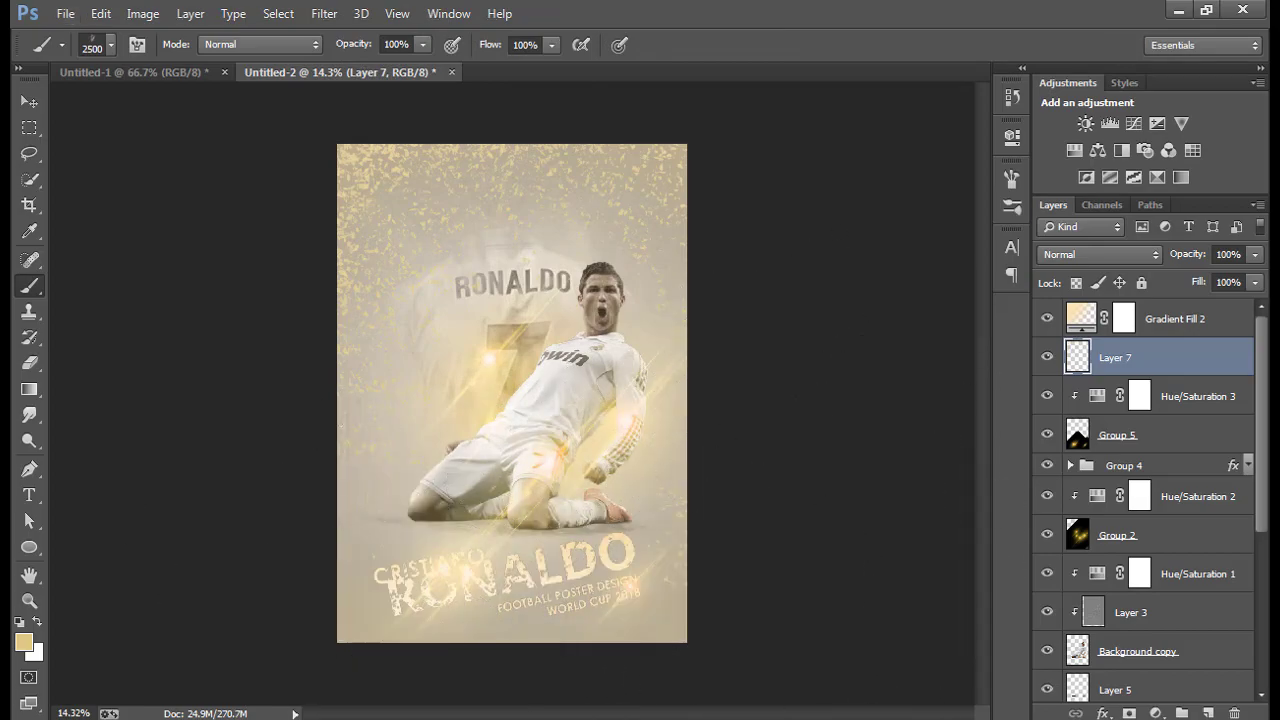
scroll(650, 620, "down", 1)
scroll(651, 586, "up", 2)
scroll(626, 609, "down", 2)
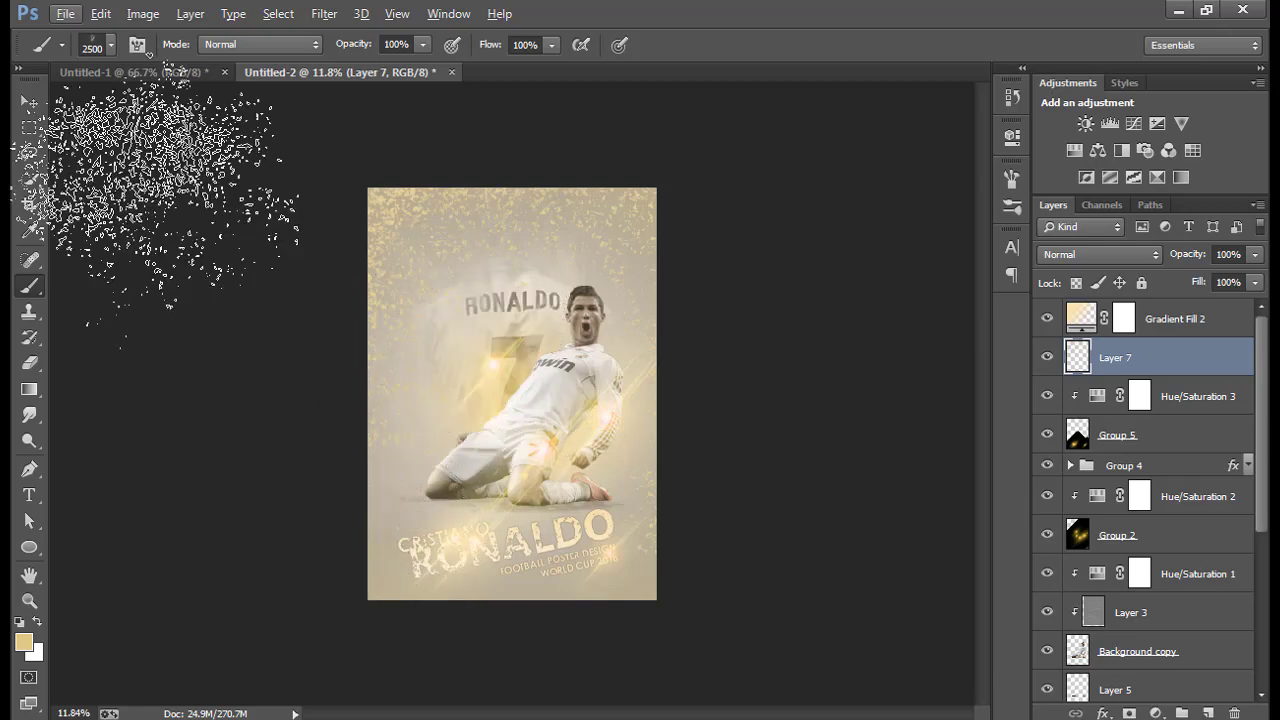
Place the maxresdefault (5) image as an embedded layer above Layer 5.
key("alt+f")
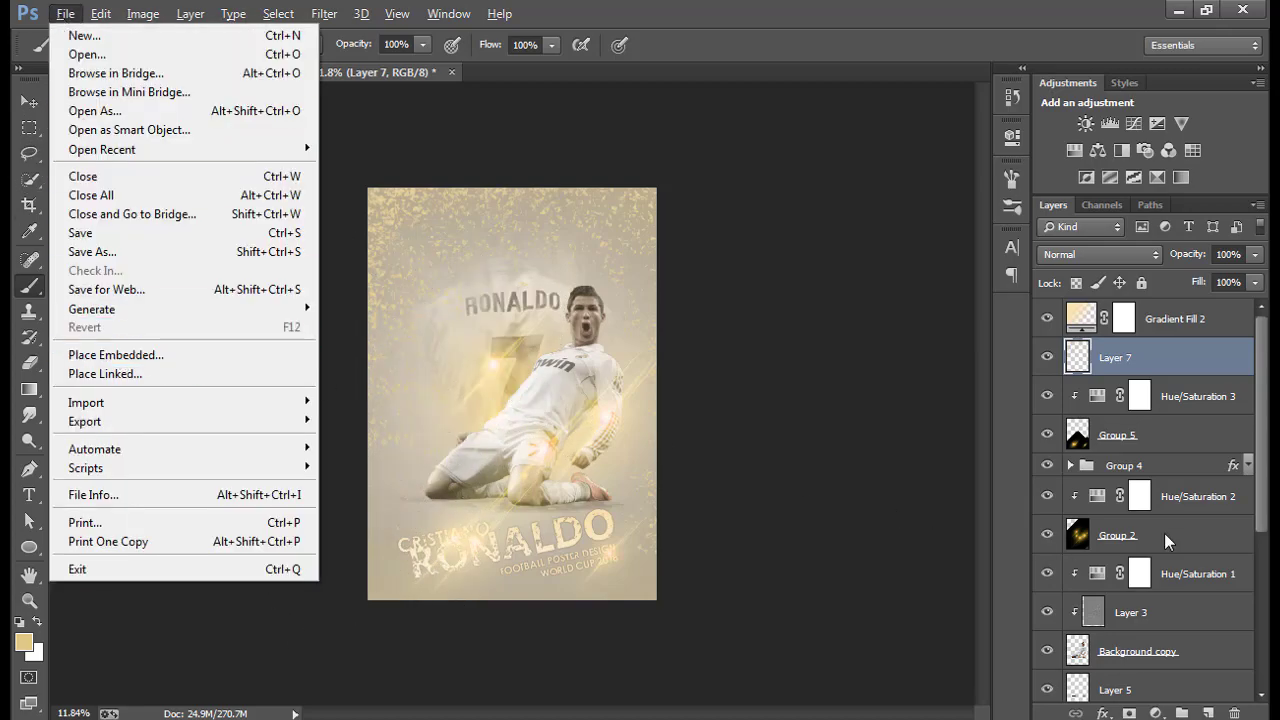
left_click(1160, 676)
left_click(1160, 684)
left_click(30, 101)
left_click(66, 14)
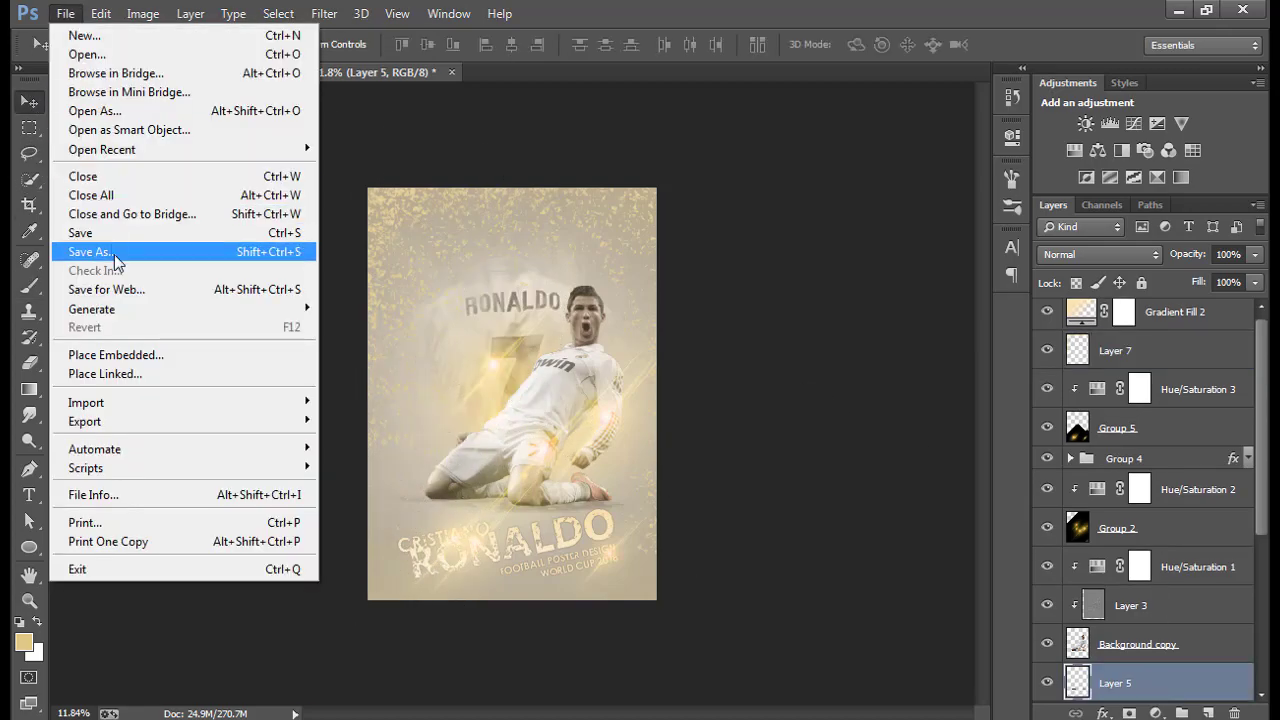
left_click(120, 355)
left_click(240, 300)
left_click(470, 472)
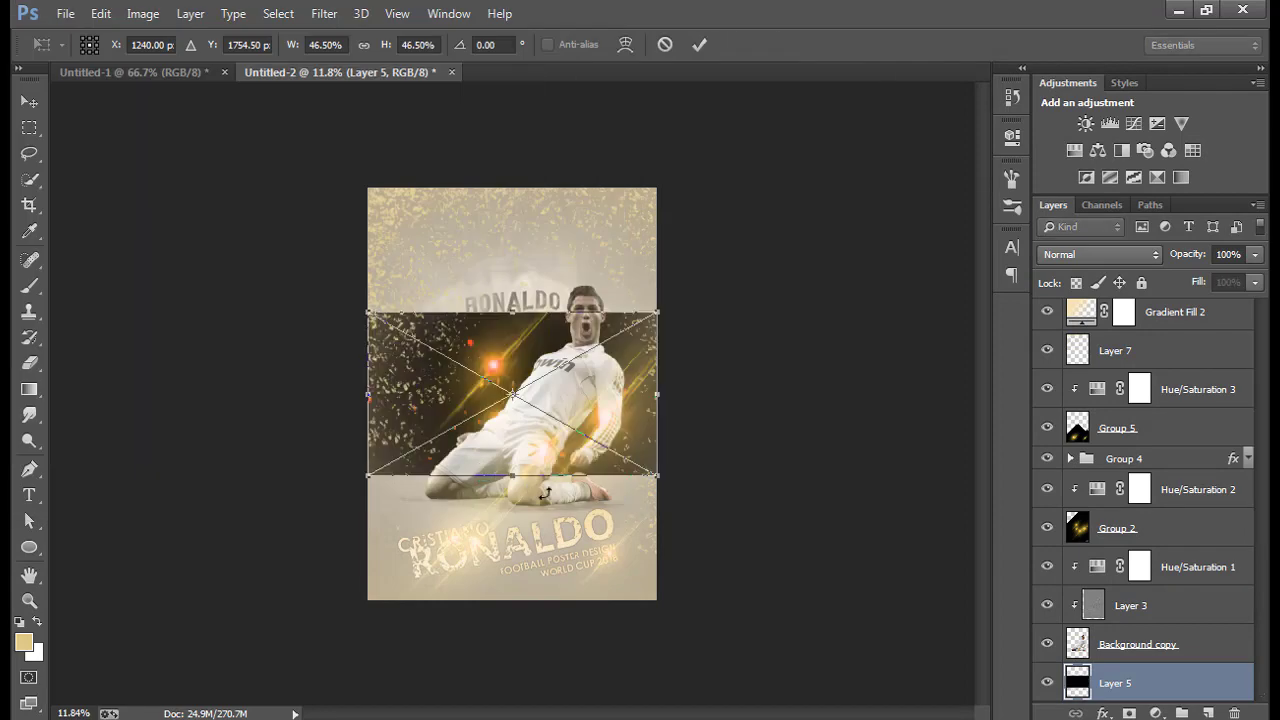
Set the placed image to Screen and commit it slightly lower on the poster.
left_click(1065, 255)
left_click(1060, 166)
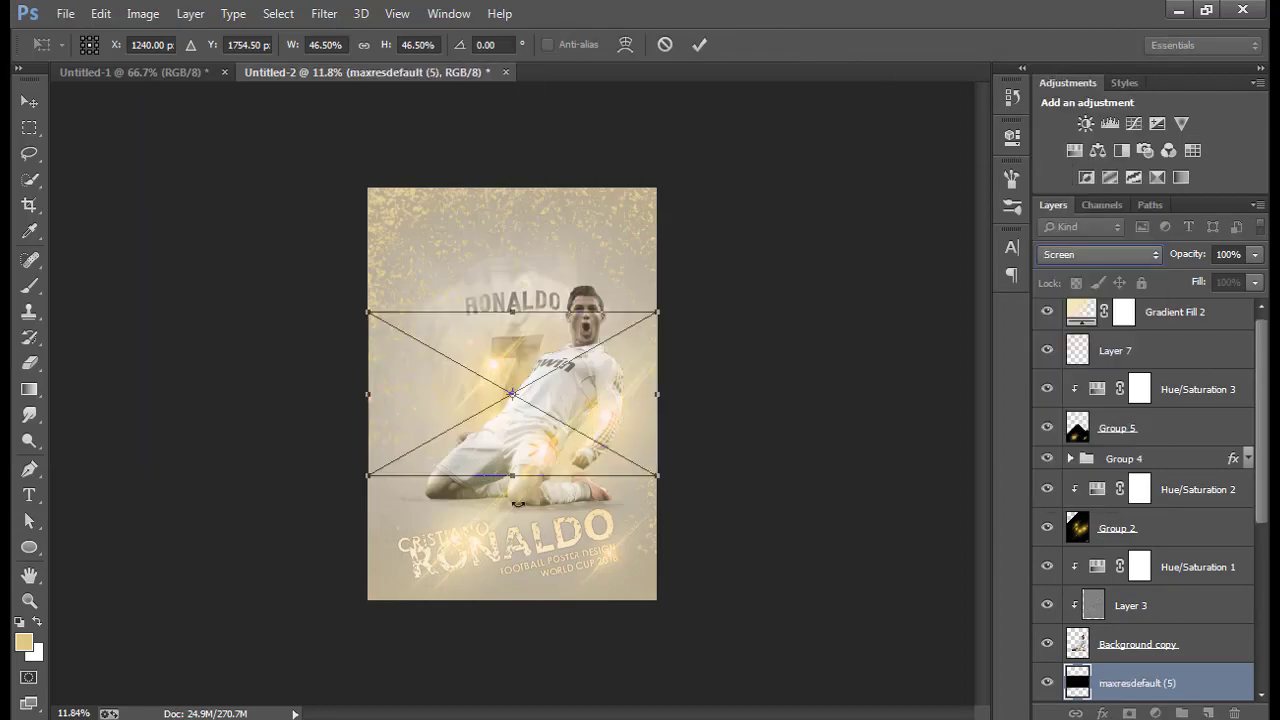
left_click_drag(500, 440, 494, 480)
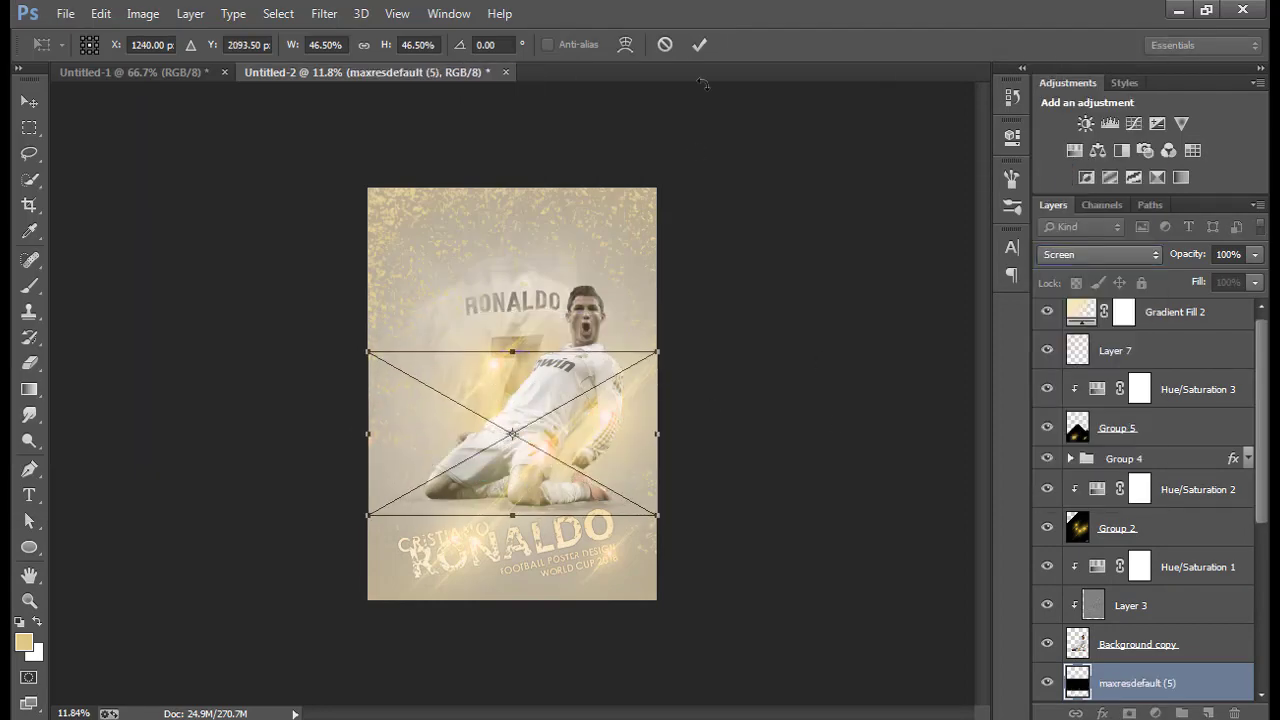
left_click(699, 44)
Lower Layer 7's gold specks to 38% opacity.
scroll(520, 470, "up", 3)
scroll(520, 470, "down", 1)
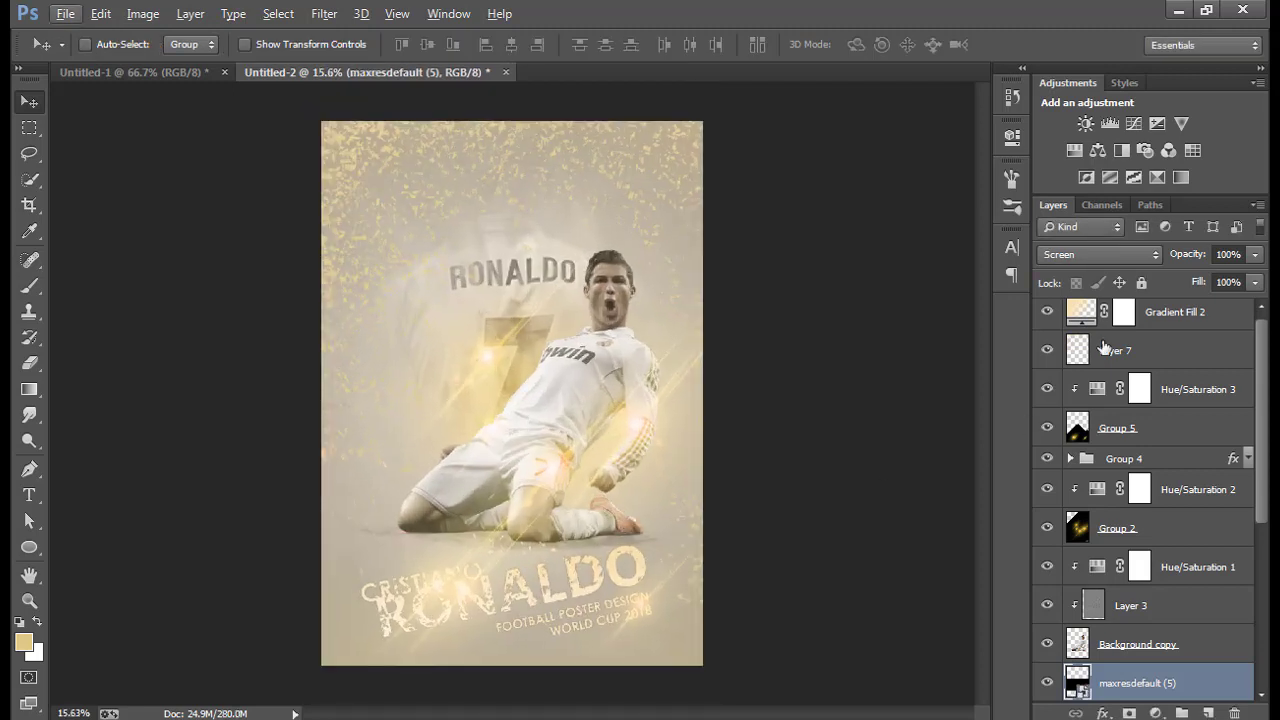
left_click(1104, 349)
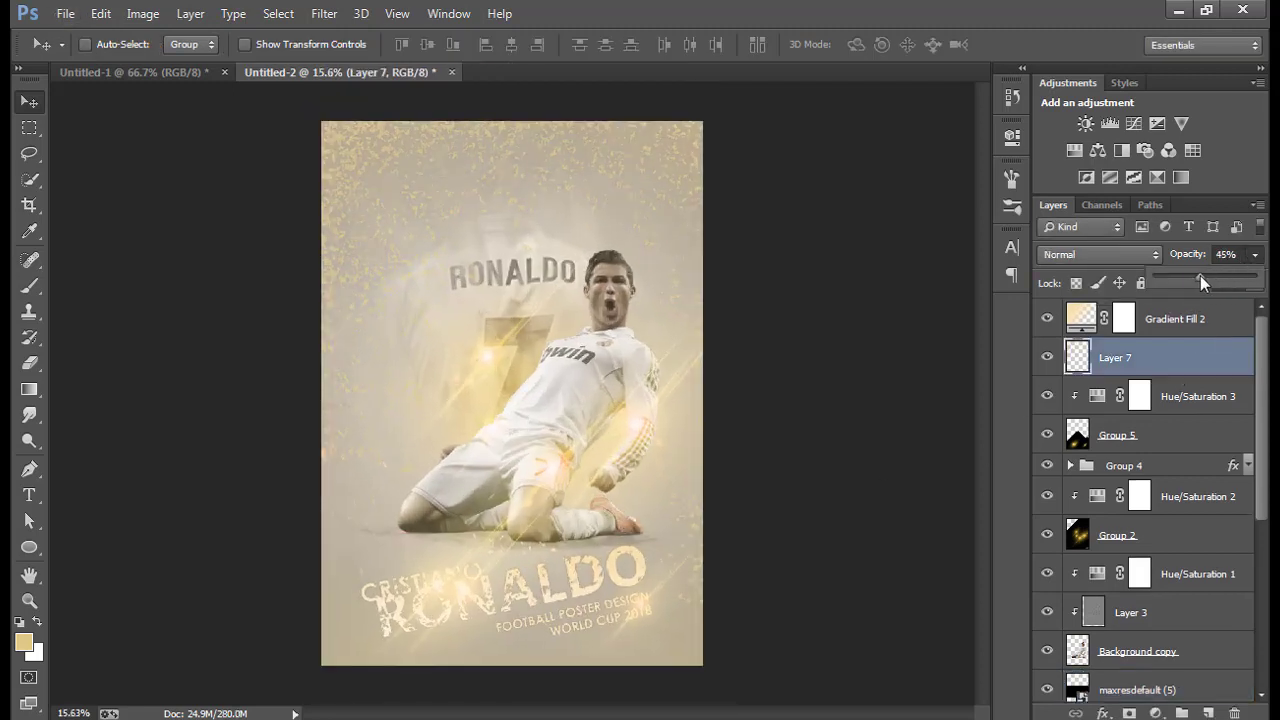
scroll(764, 363, "down", 1)
scroll(457, 371, "up", 1)
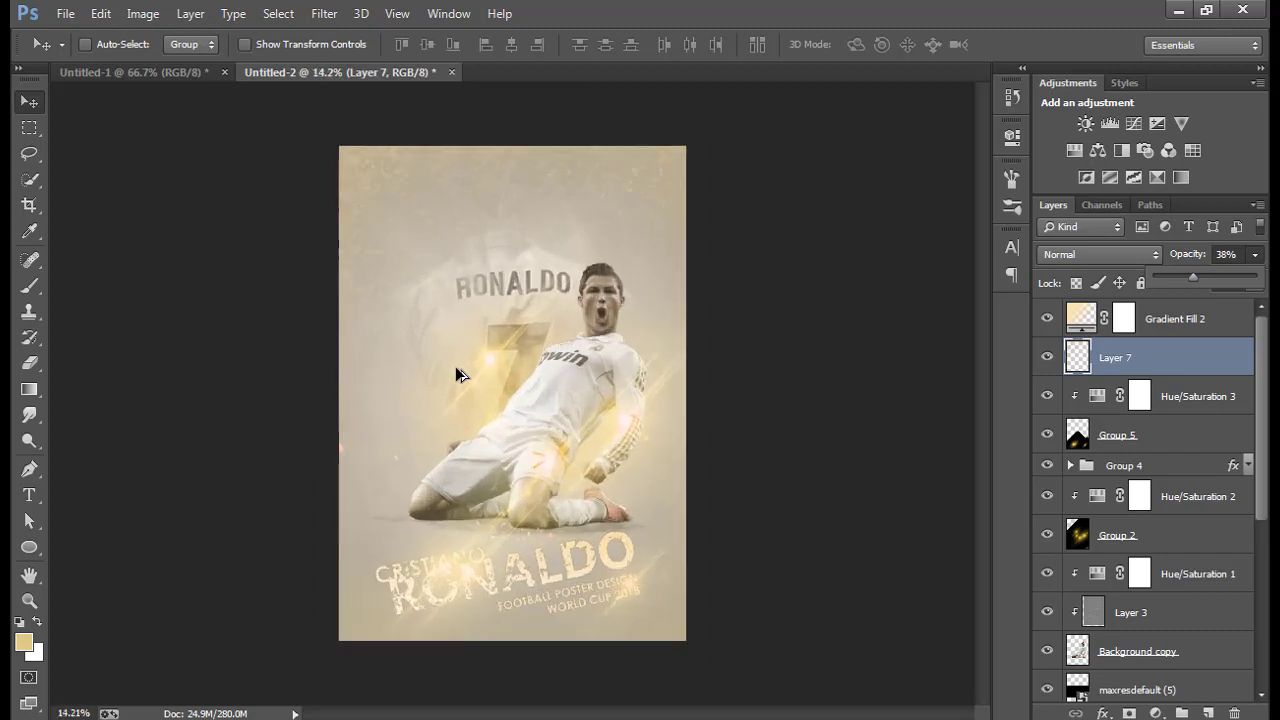
Stamp all visible layers into a new top Layer 8 and bring up the Camera Raw Filter.
left_click(1190, 325)
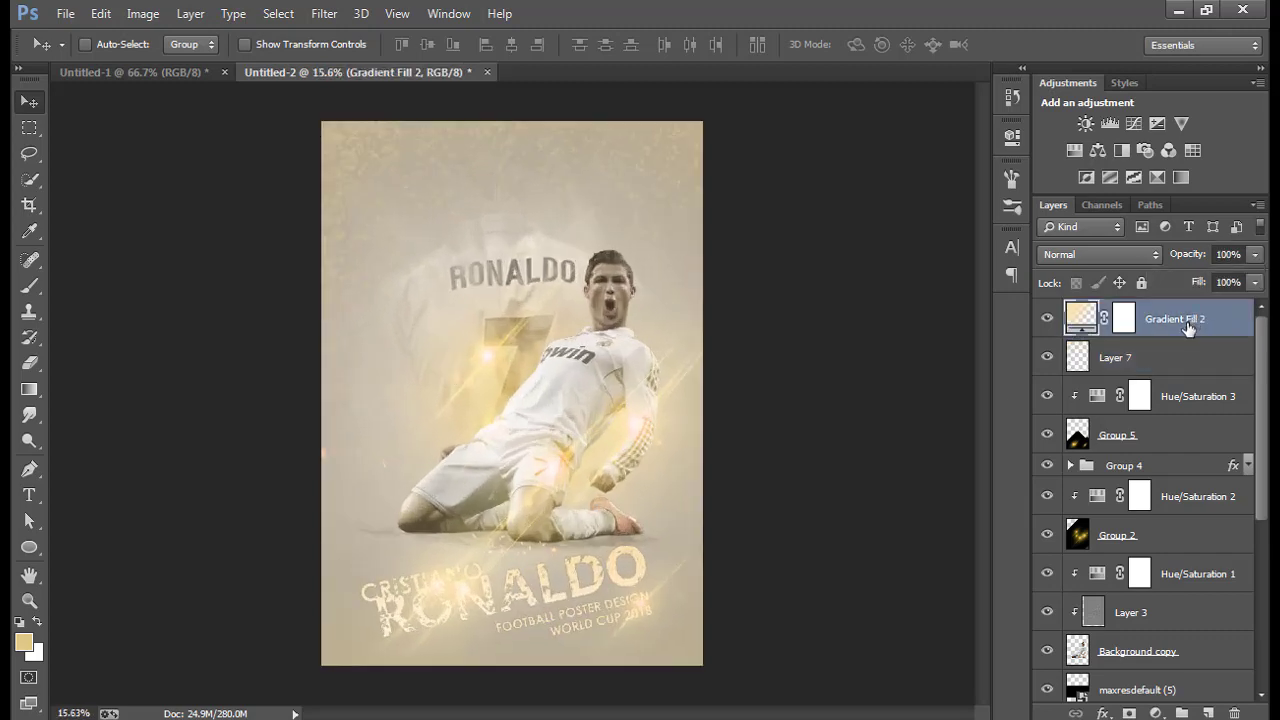
key("ctrl+shift+alt+e")
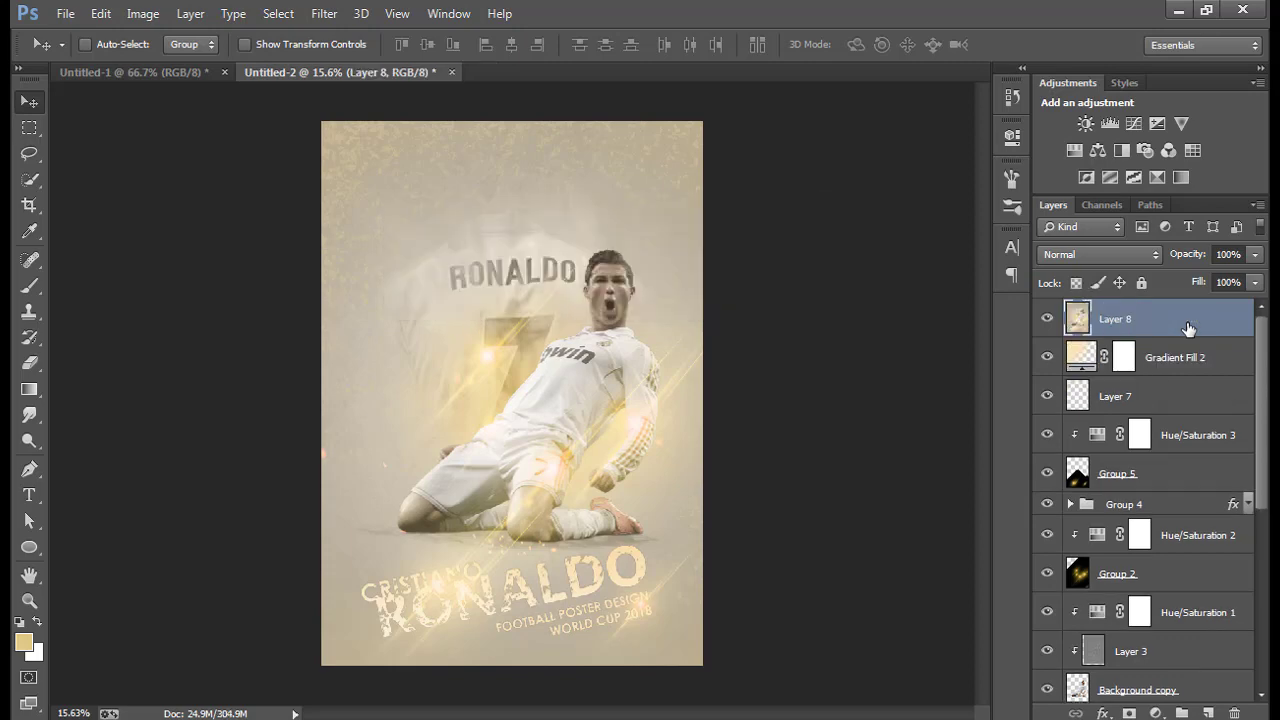
left_click(324, 13)
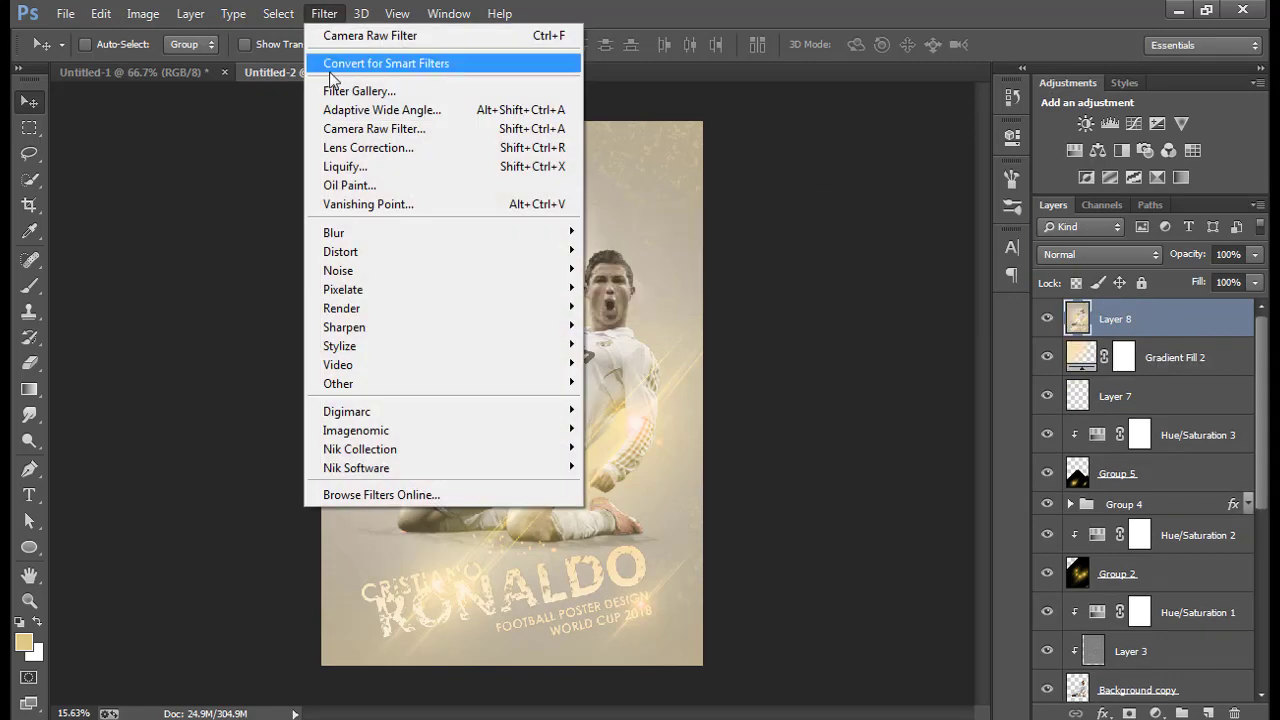
left_click(484, 131)
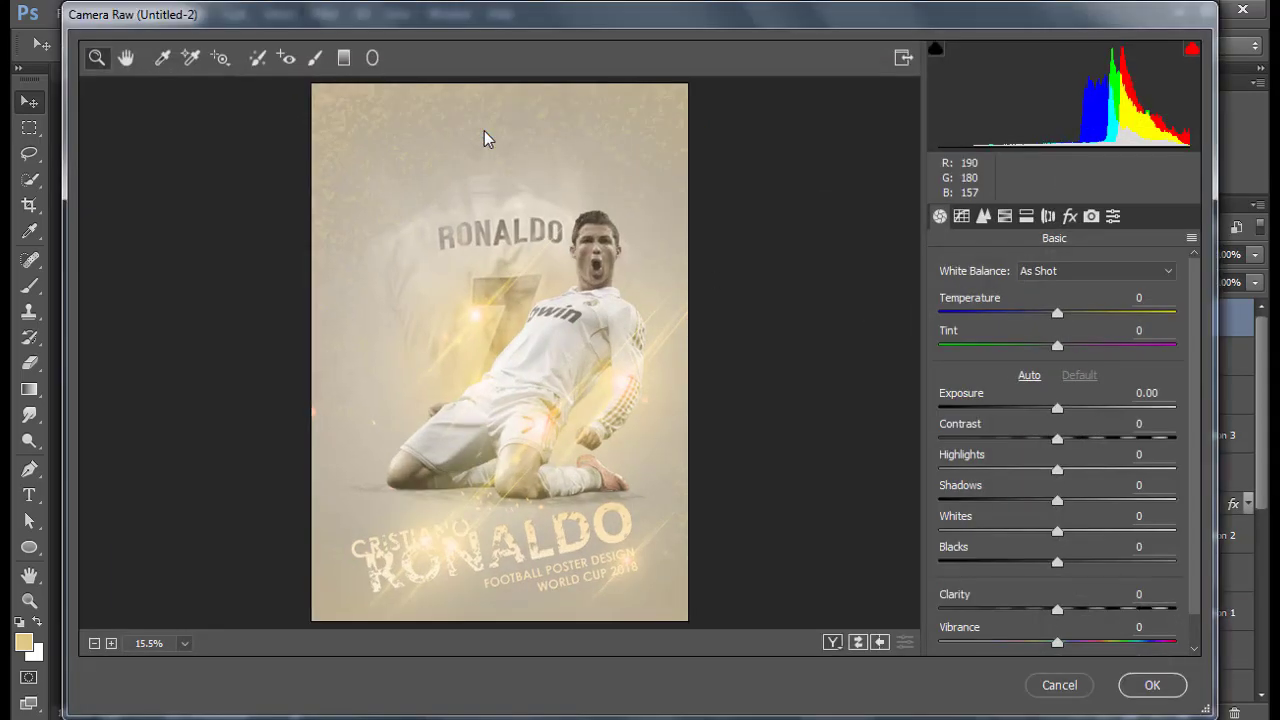
Raise Clarity to +39 and Whites to +33, and cool Temperature to -7.
left_click_drag(1076, 613, 1094, 611)
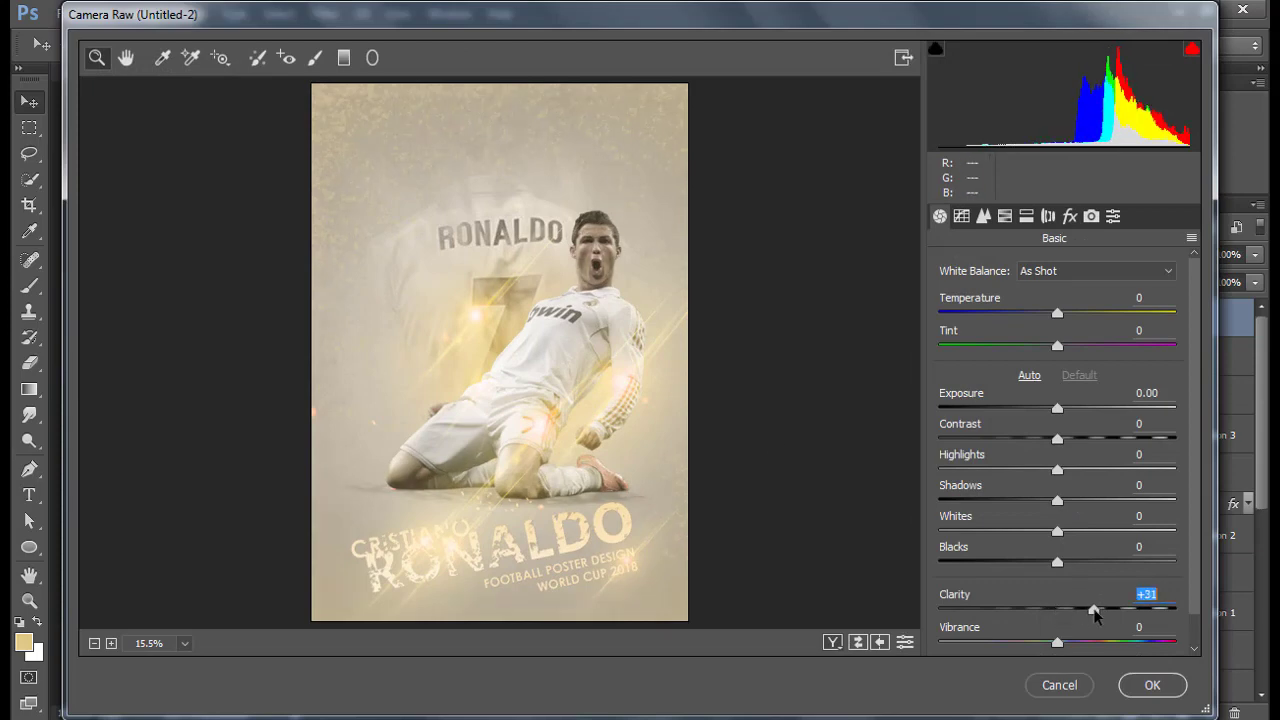
left_click_drag(1057, 531, 1095, 531)
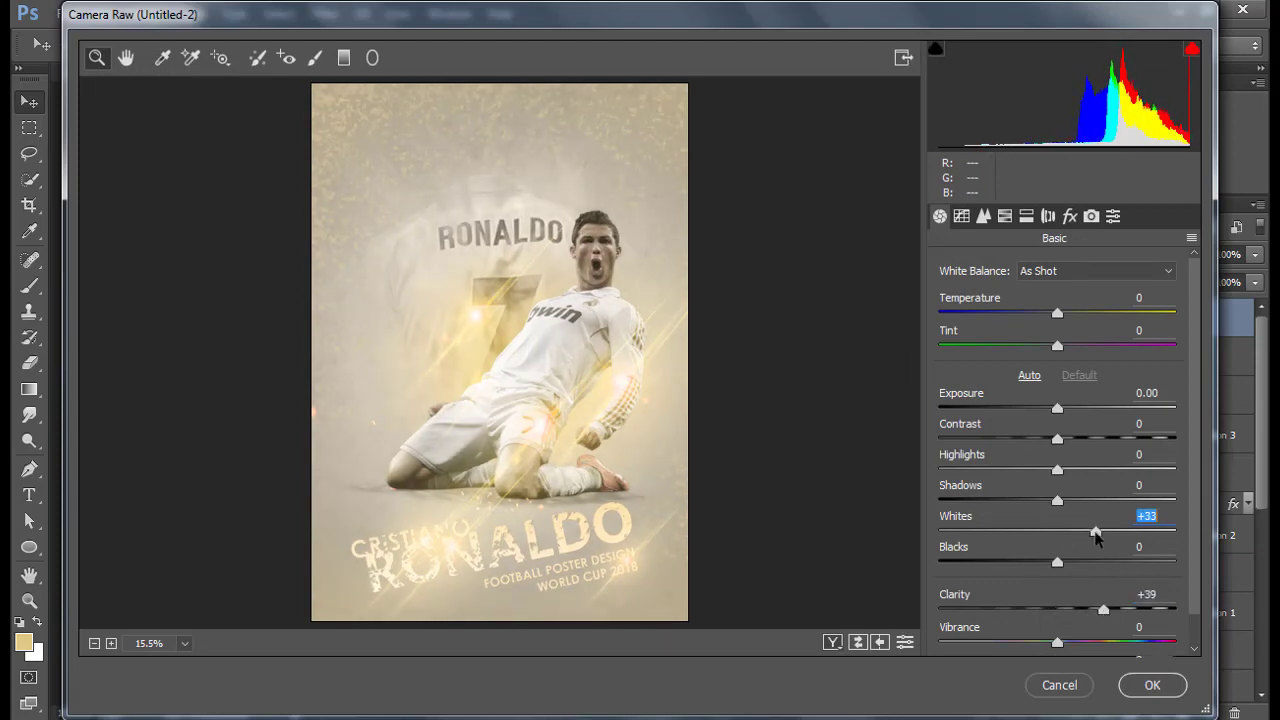
left_click_drag(1060, 318, 1051, 320)
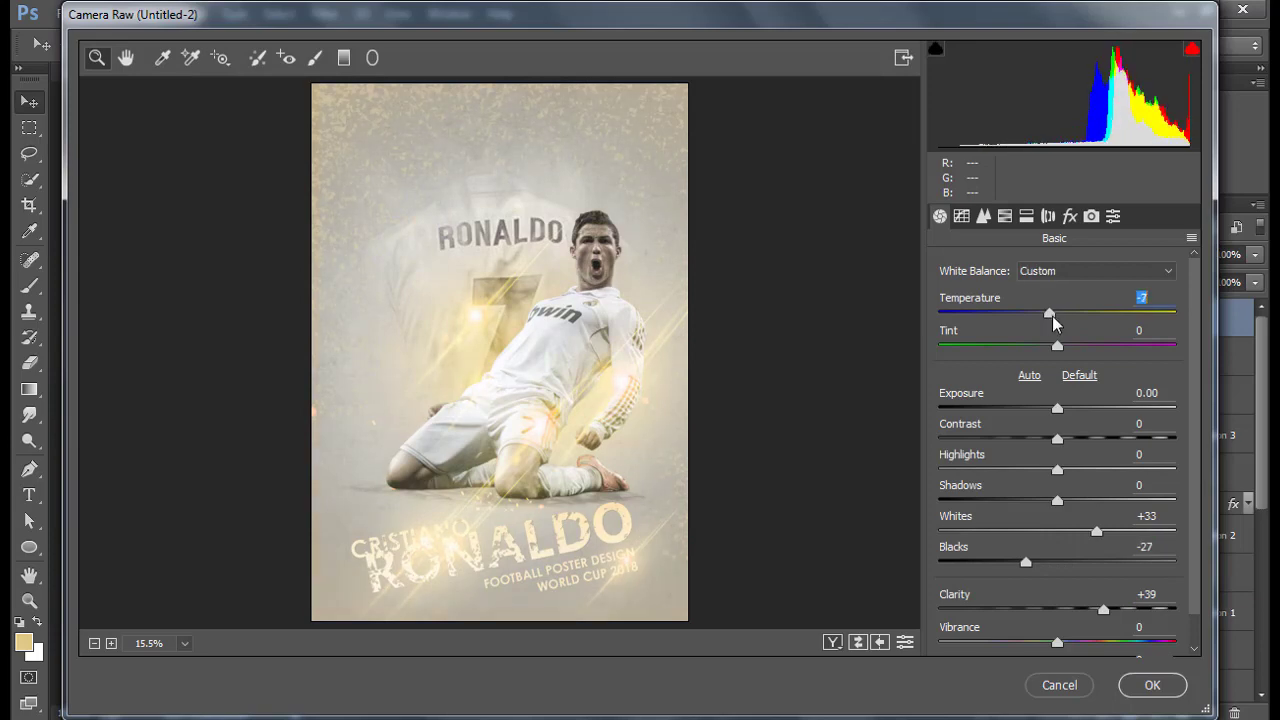
Darken the bottom and top with graduated filters, the top at -0.35 exposure, and apply.
key("g")
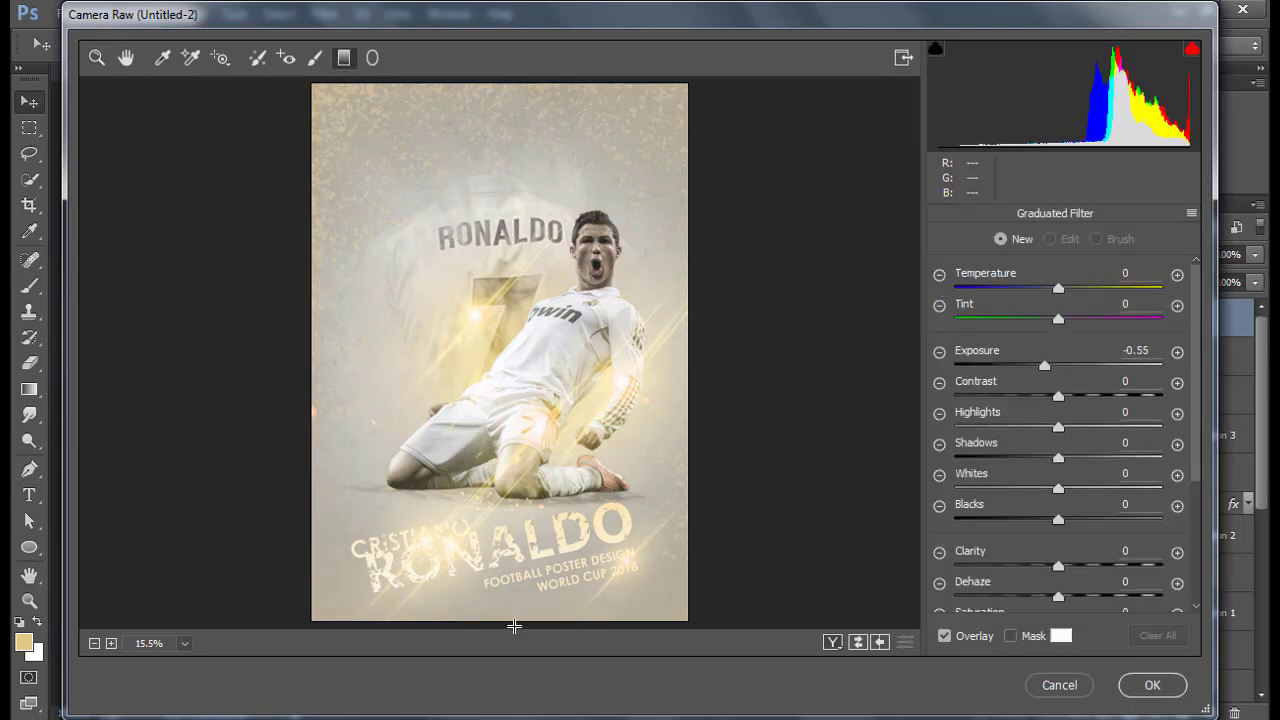
left_click_drag(514, 626, 515, 370)
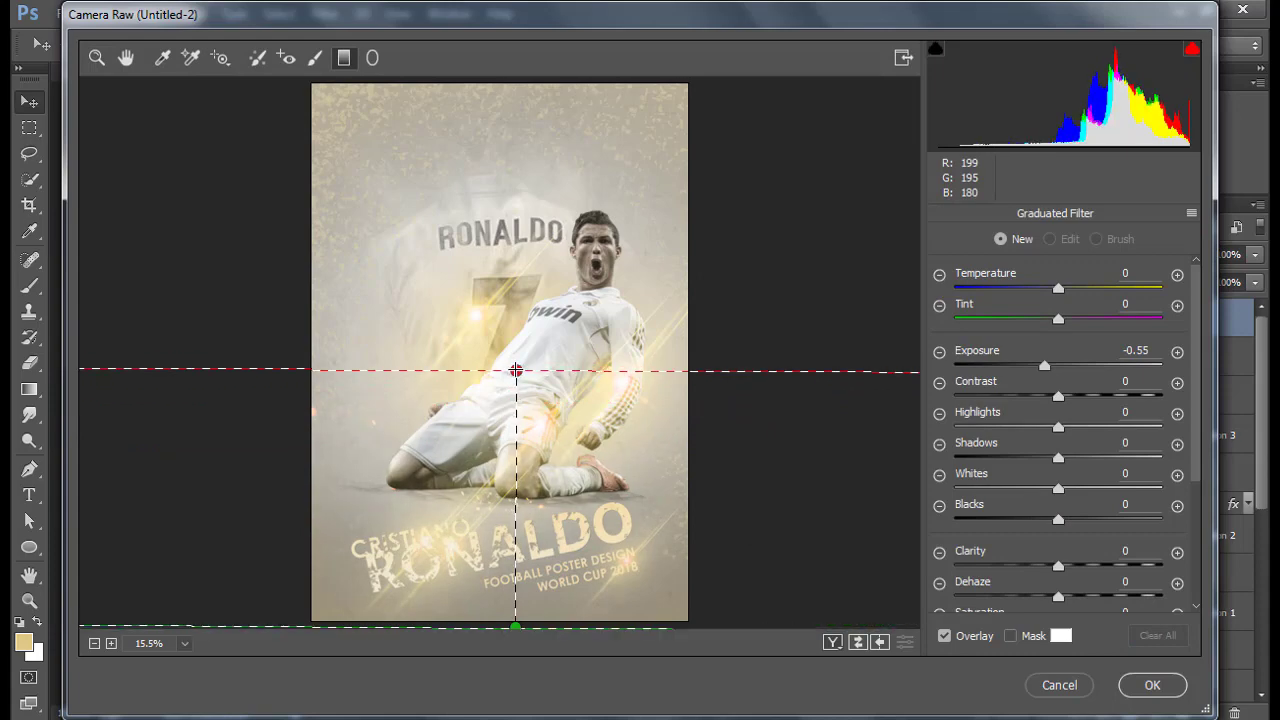
left_click_drag(551, 82, 551, 315)
left_click_drag(1047, 364, 1052, 364)
left_click(1160, 692)
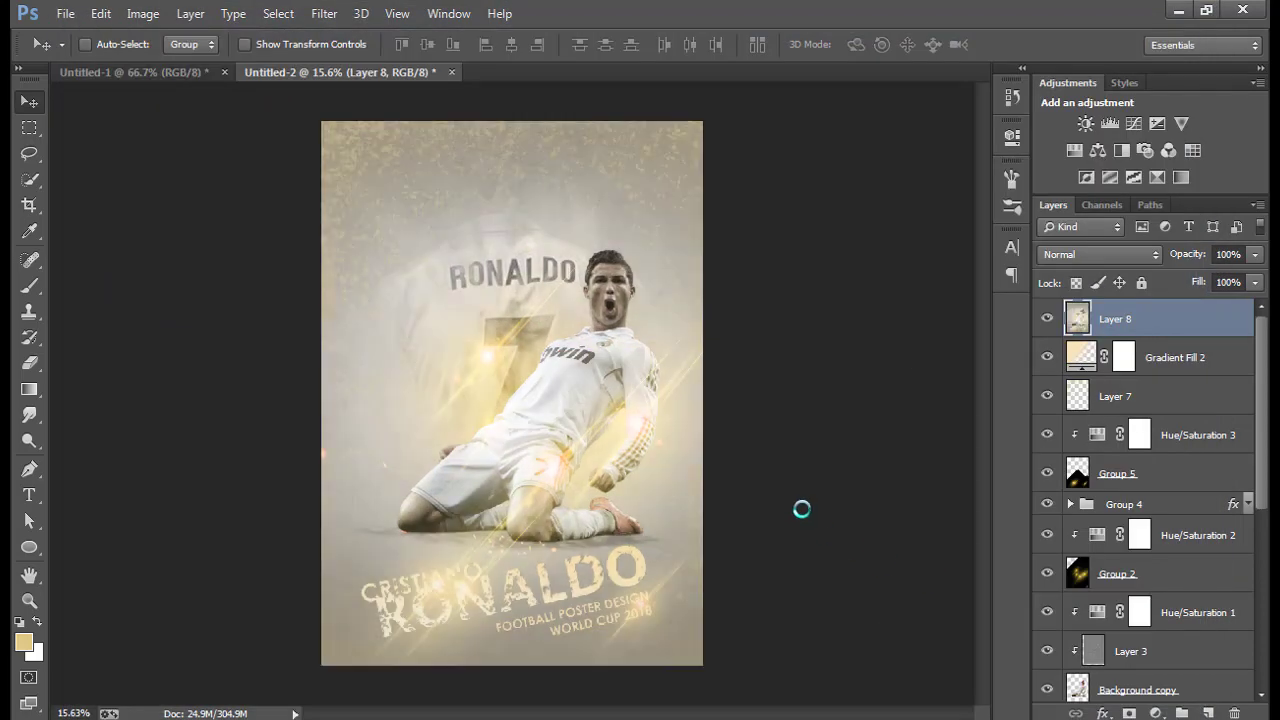
Zoom in on the canvas to review the finished Camera Raw-graded Ronaldo poster.
scroll(722, 550, "down", 3)
scroll(706, 551, "up", 2)
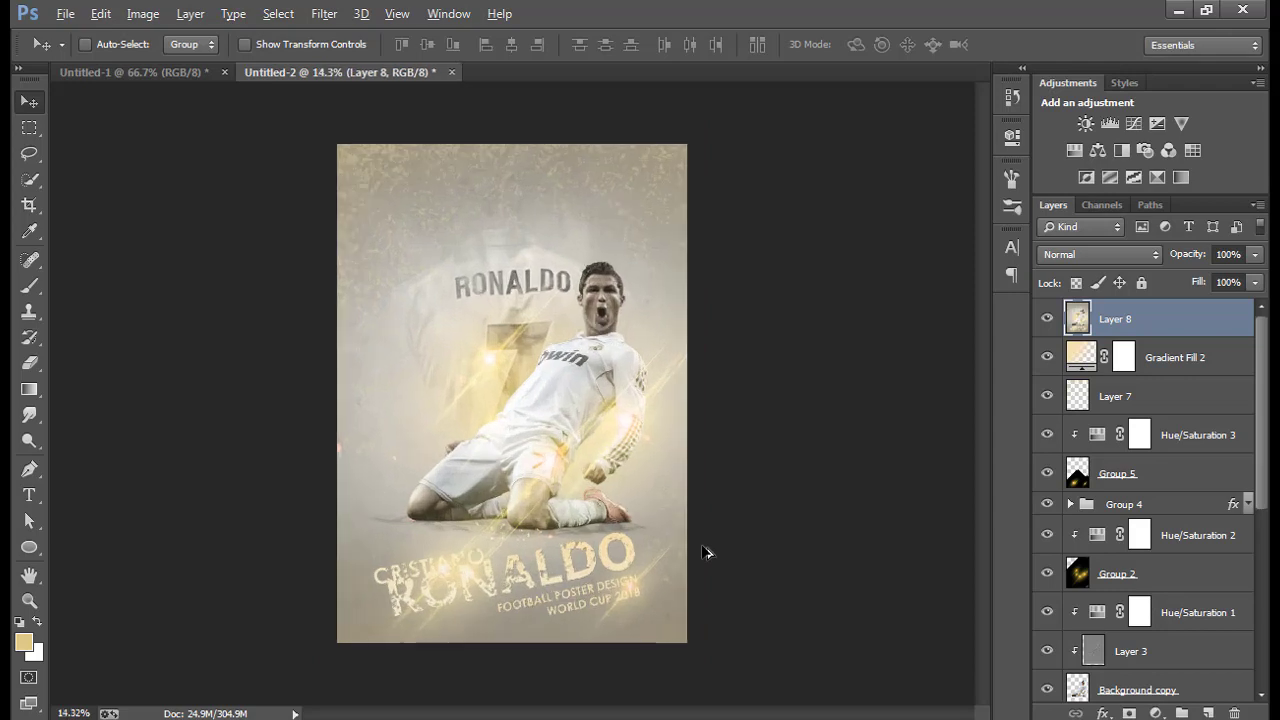
scroll(703, 547, "up", 1)
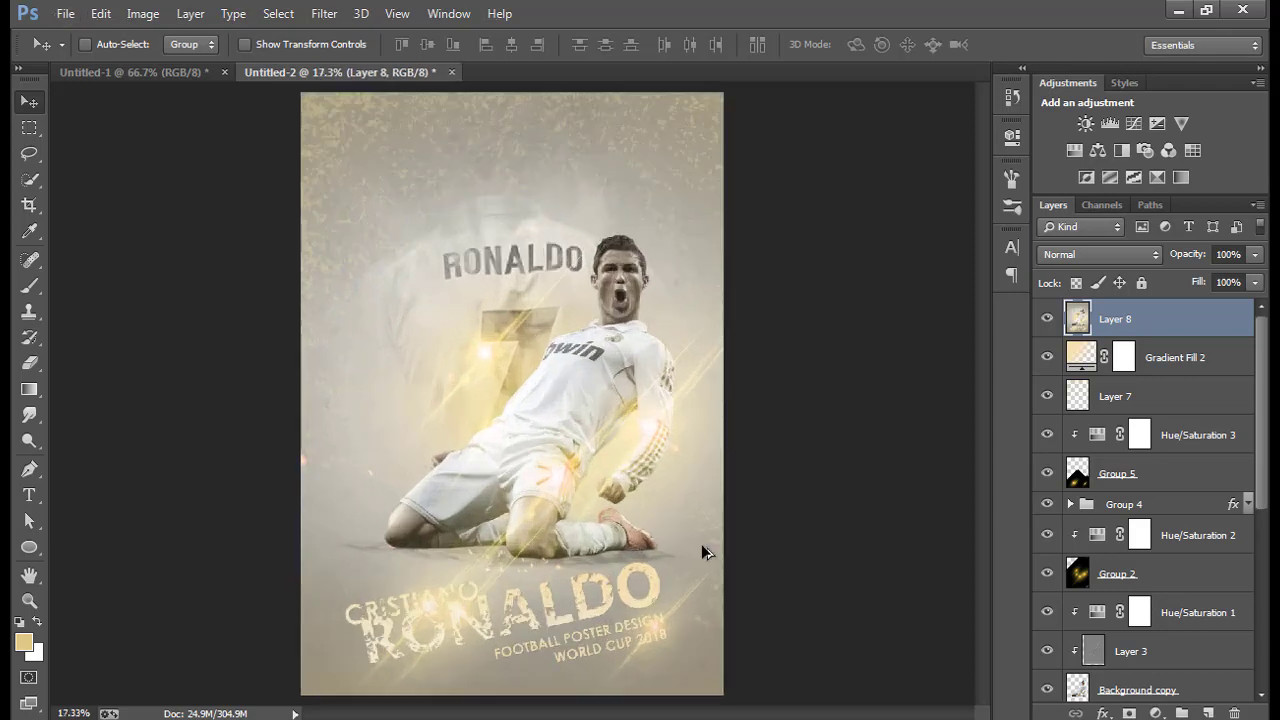